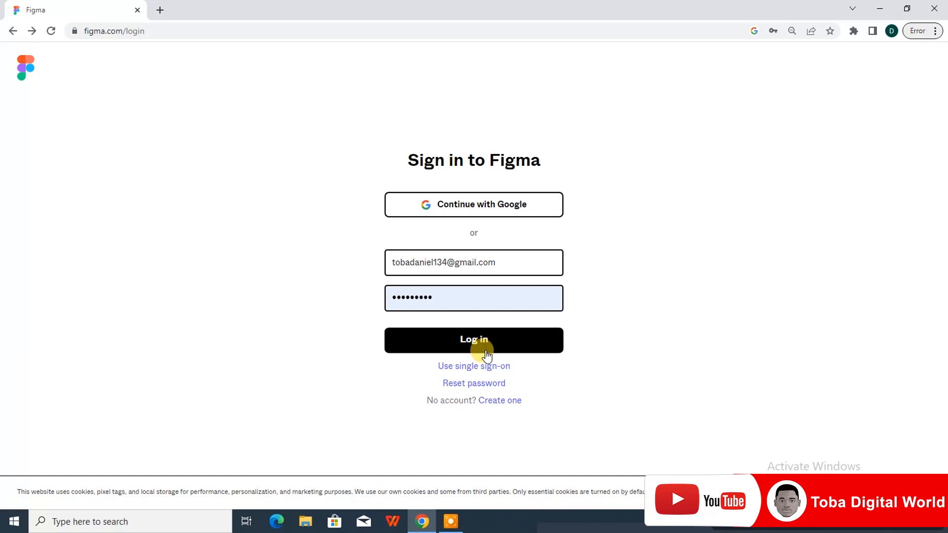
# Step: Log in to Figma with the already entered credentials and create a new design file
pyautogui.click(483, 347)
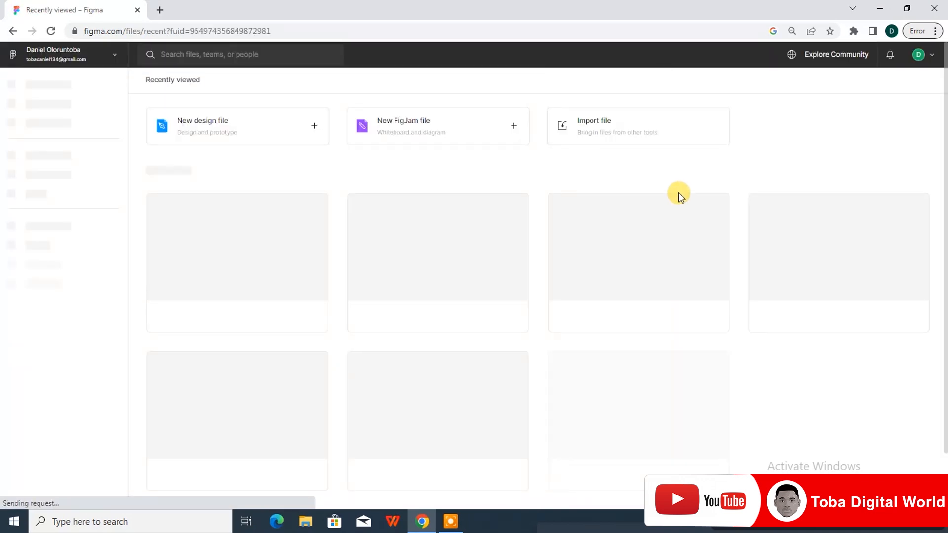
pyautogui.click(254, 132)
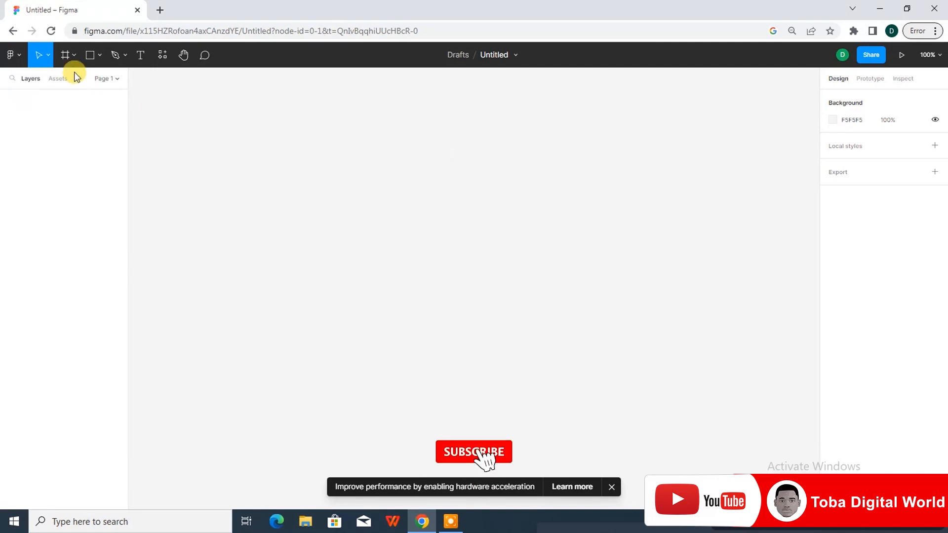
# Step: Add an iPhone 14 preset frame (390 × 844) to the empty canvas
pyautogui.click(65, 55)
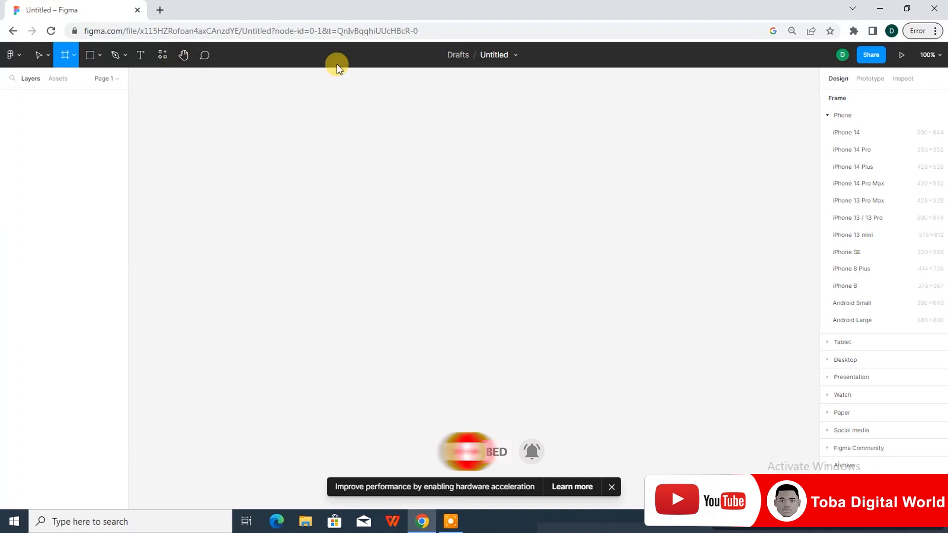
pyautogui.click(868, 136)
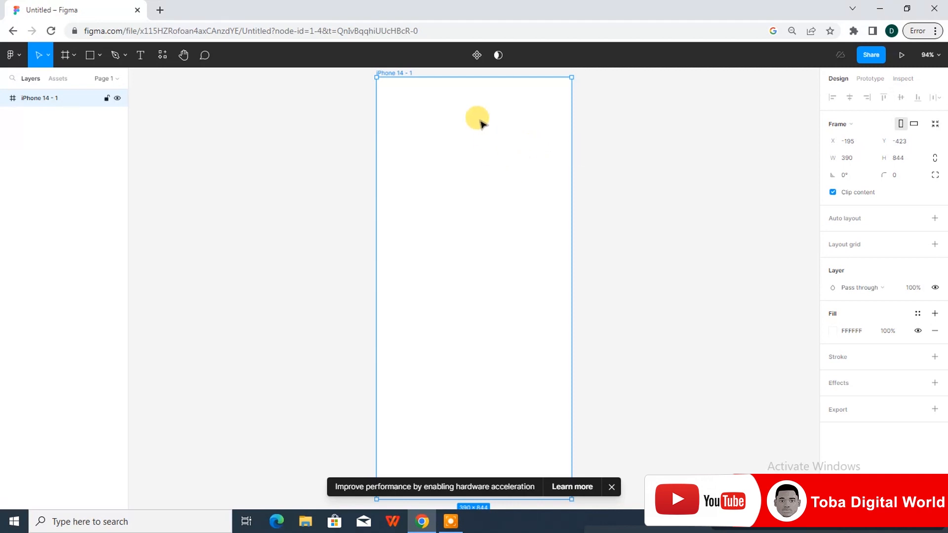
# Step: Draw a rectangle about 390 × 838 from the frame's upper-left corner, covering nearly the whole iPhone 14 frame
pyautogui.click(98, 56)
pyautogui.click(79, 81)
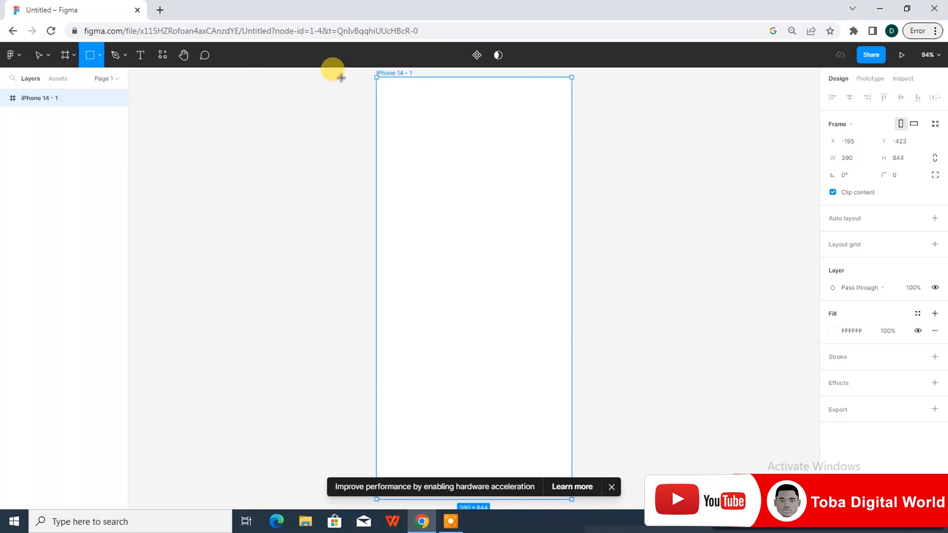
pyautogui.moveTo(377, 76); pyautogui.dragTo(573, 497)
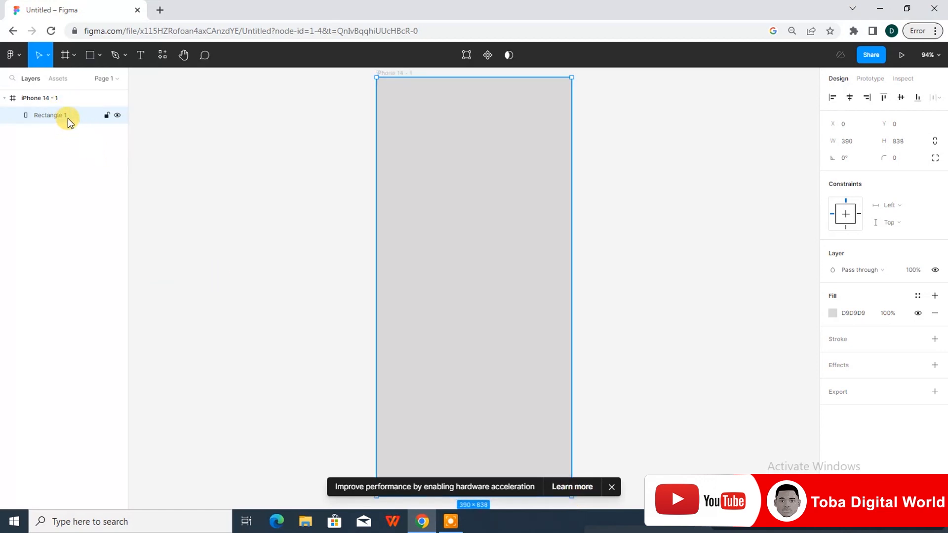
# Step: Rename the rectangle layer inside the iPhone 14 frame to "Background"
pyautogui.press('Escape')
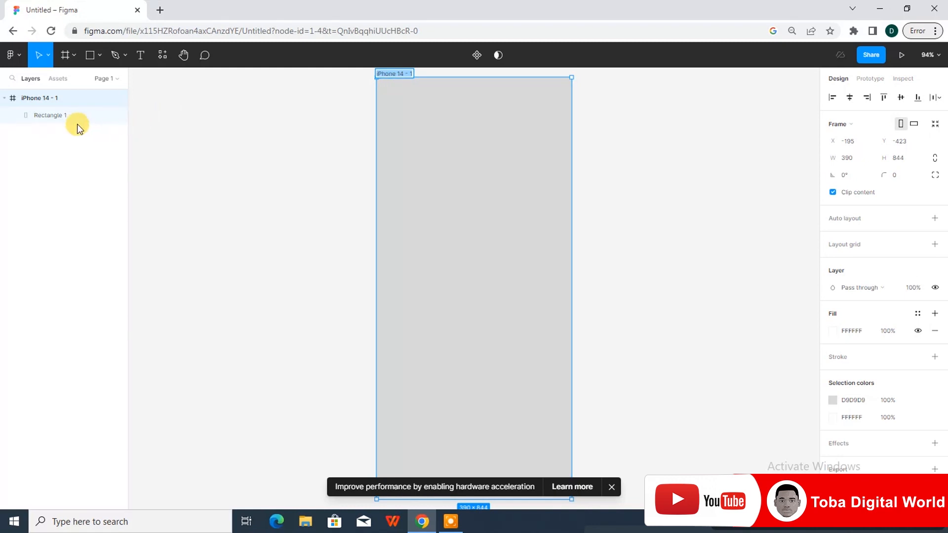
pyautogui.press('Escape')
pyautogui.doubleClick(54, 116)
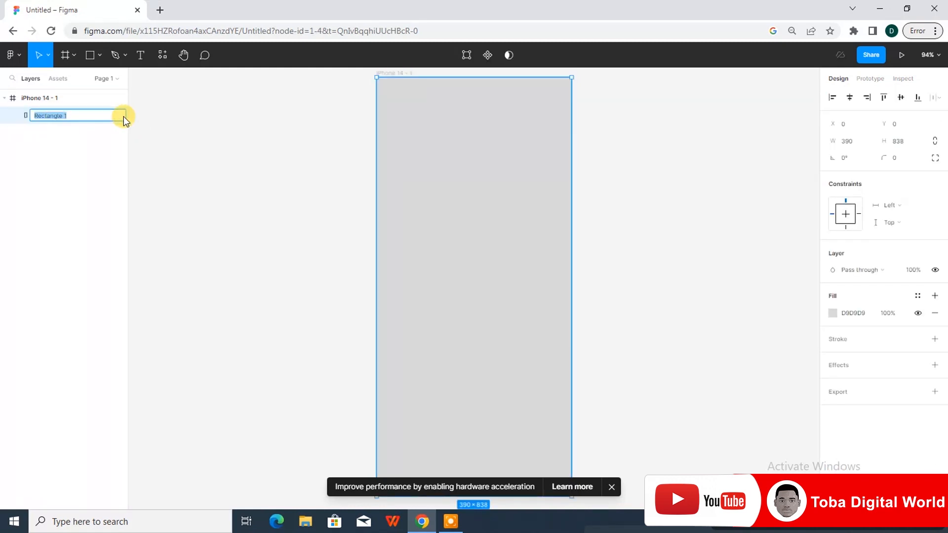
pyautogui.write('Background')
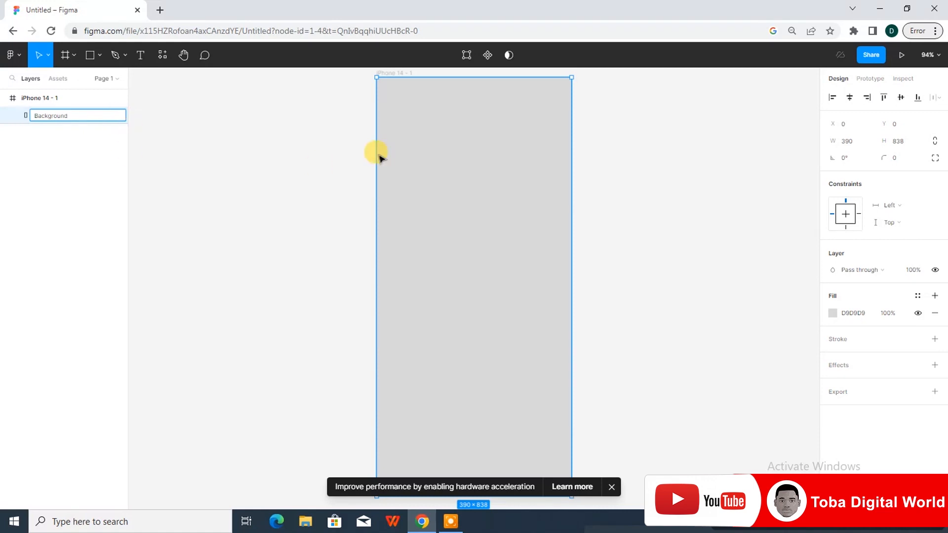
pyautogui.click(403, 155)
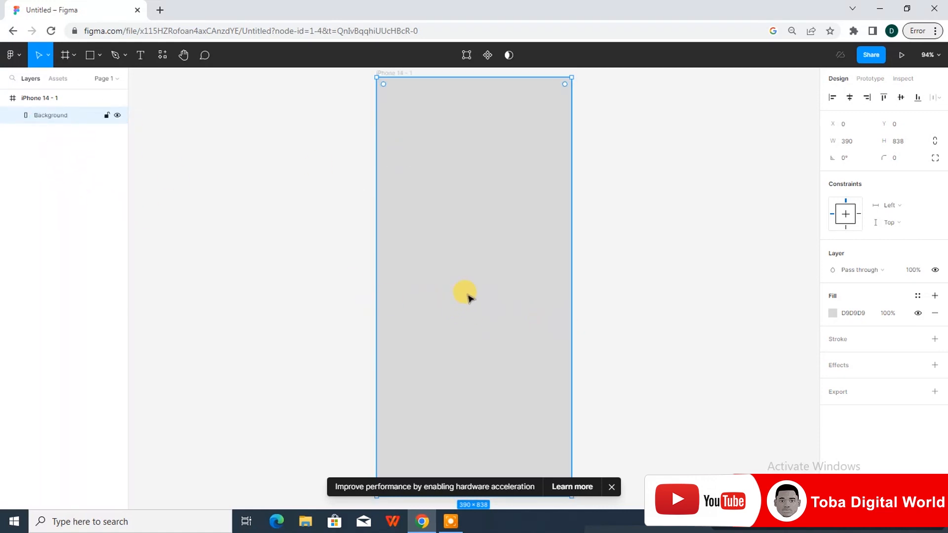
# Step: Change the Background rectangle's solid fill to light grey EEEEEE and deselect it
pyautogui.click(833, 313)
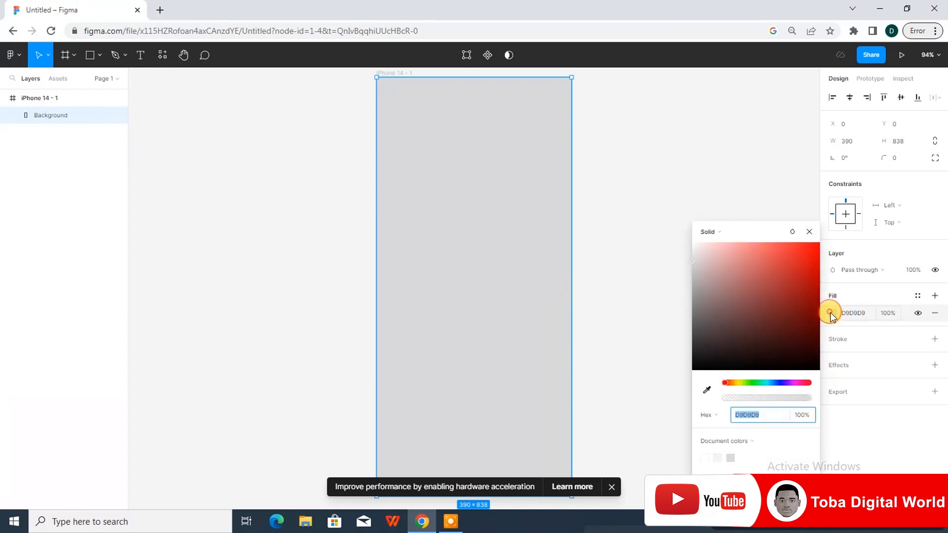
pyautogui.moveTo(699, 253); pyautogui.dragTo(692, 254)
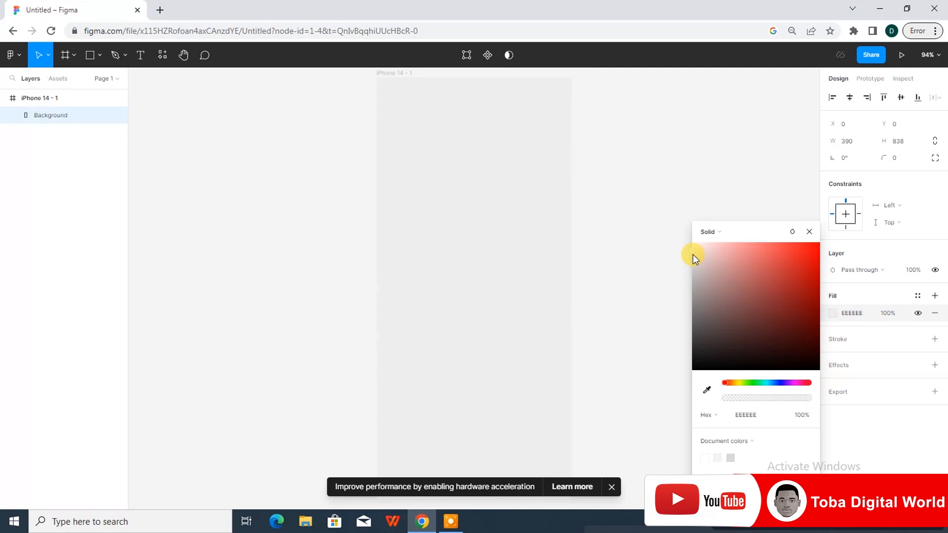
pyautogui.click(810, 232)
pyautogui.click(607, 243)
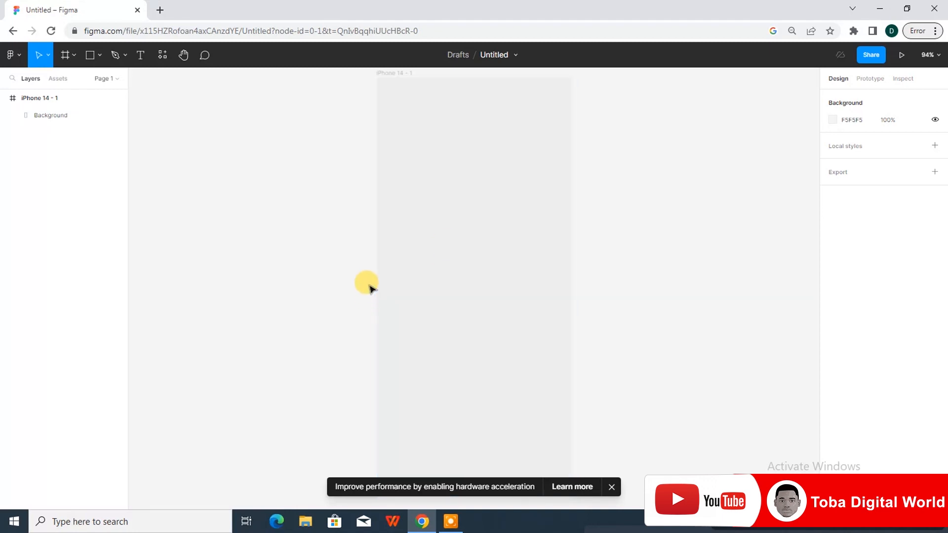
# Step: Draw an ellipse about 240 × 242 overlapping the upper-left corner of the iPhone 14 frame
pyautogui.click(100, 55)
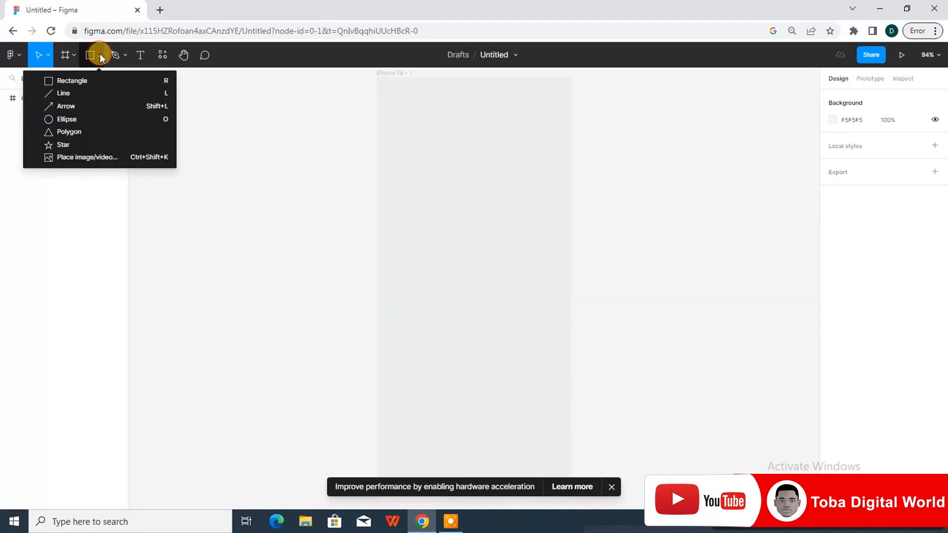
pyautogui.click(82, 119)
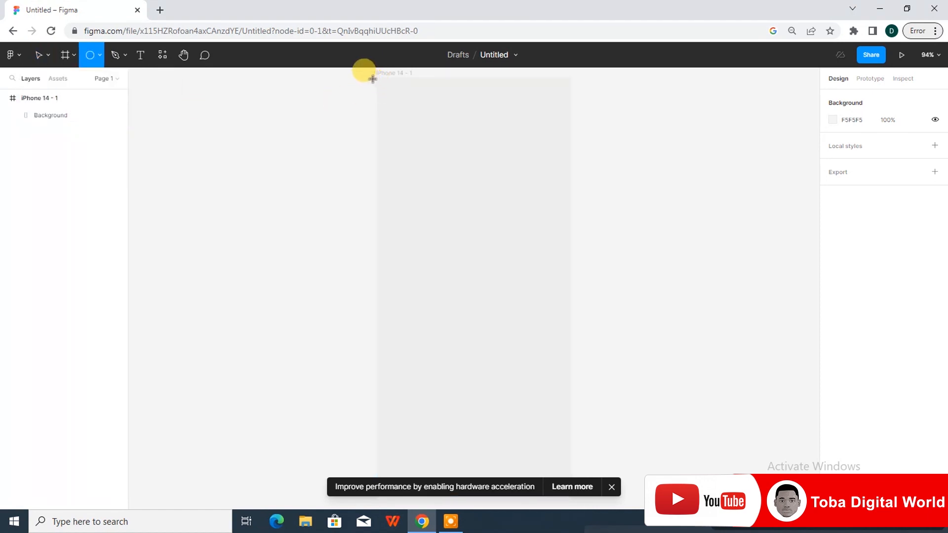
pyautogui.moveTo(371, 71)
pyautogui.mouseDown()
pyautogui.moveTo(460, 196)
pyautogui.moveTo(485, 210)
pyautogui.moveTo(523, 208)
pyautogui.moveTo(443, 154)
pyautogui.moveTo(431, 131)
pyautogui.mouseUp()
pyautogui.press('alt')
pyautogui.press('-')
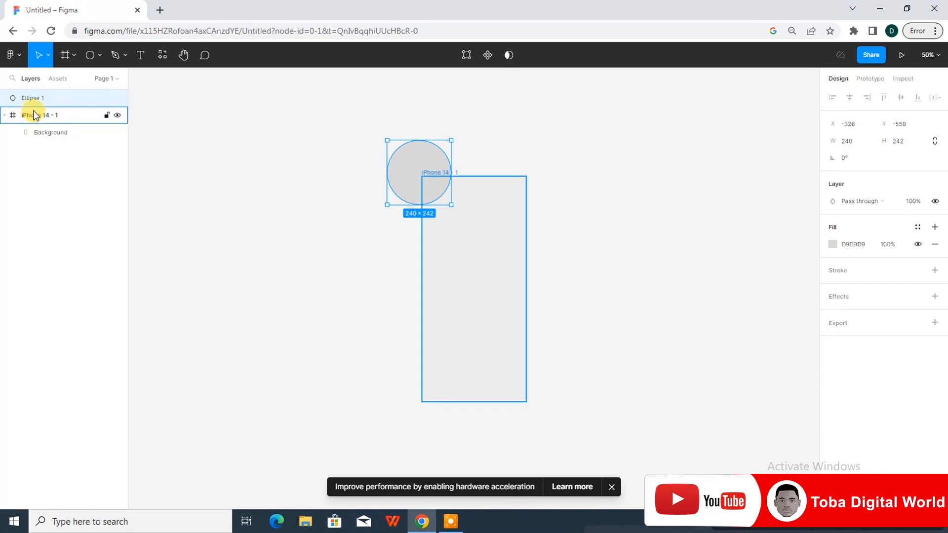
# Step: Nest the ellipse layer inside the iPhone 14 frame, reposition it in the upper-left corner and enlarge it to about 284 × 272
pyautogui.moveTo(50, 99); pyautogui.dragTo(29, 108)
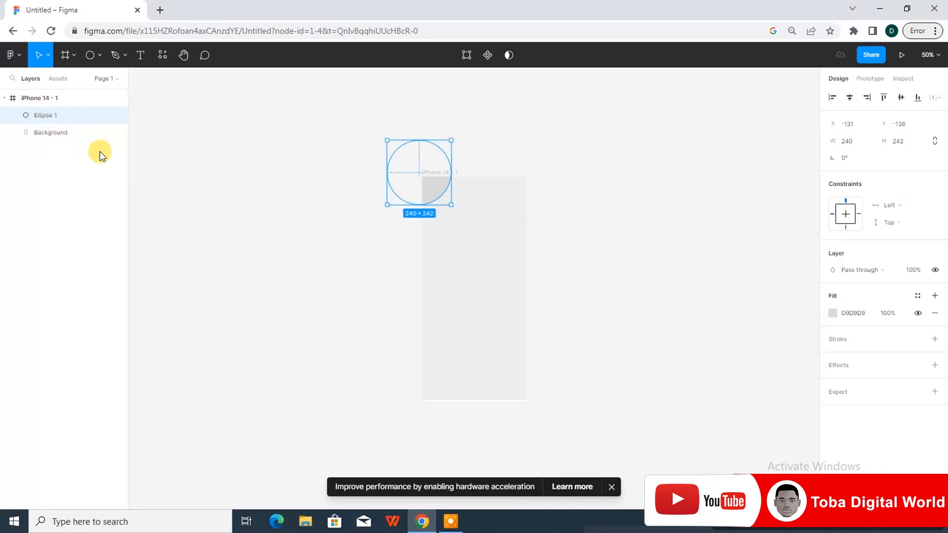
pyautogui.moveTo(435, 192); pyautogui.dragTo(446, 212)
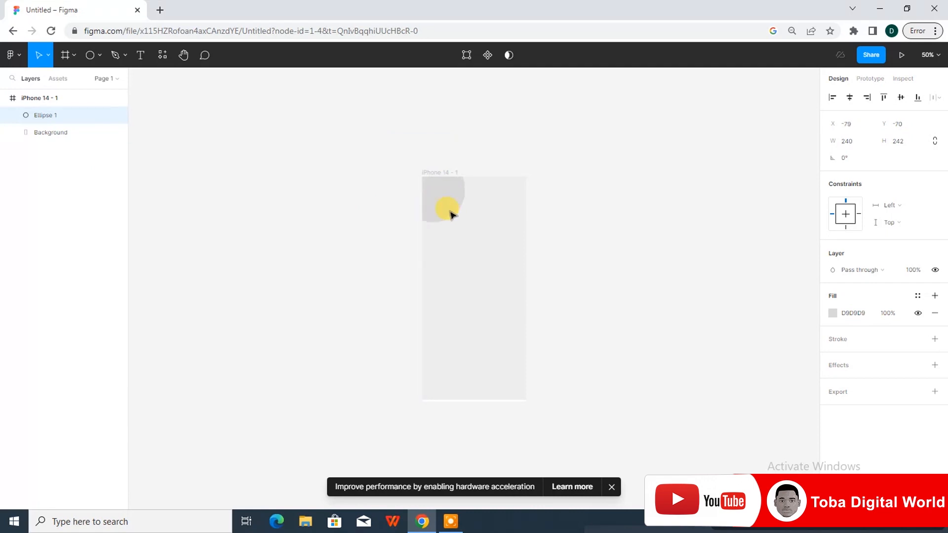
# Step: Give the ellipse an outside stroke of width 3 in burnt orange B55C0B
pyautogui.click(935, 339)
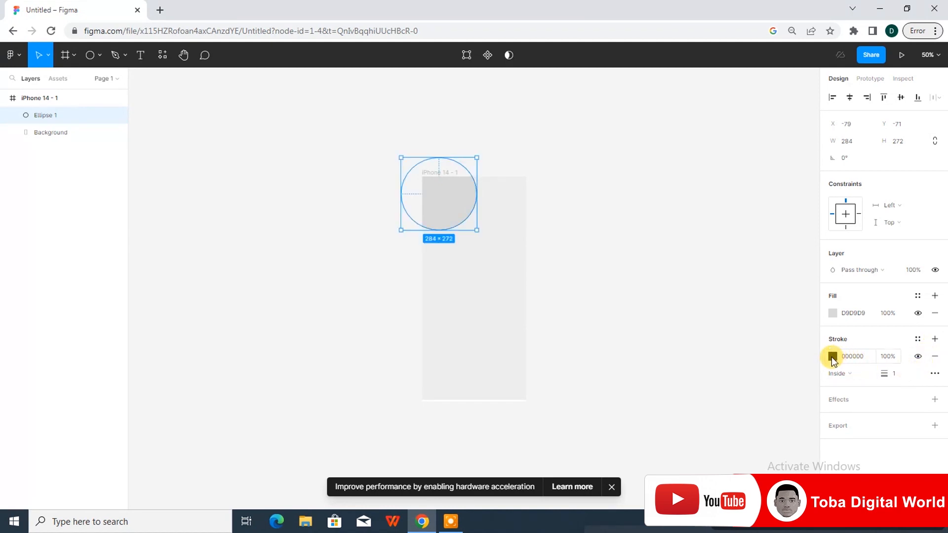
pyautogui.click(832, 357)
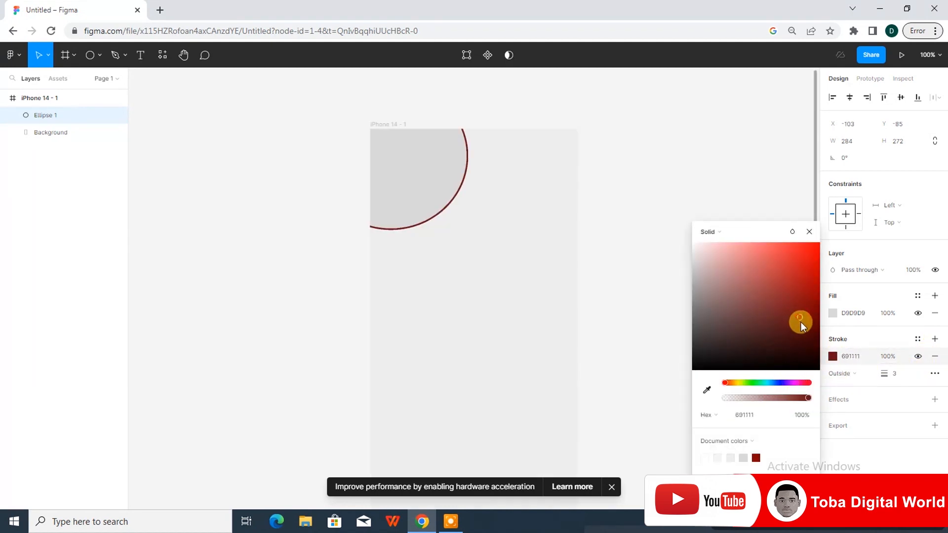
pyautogui.click(800, 322)
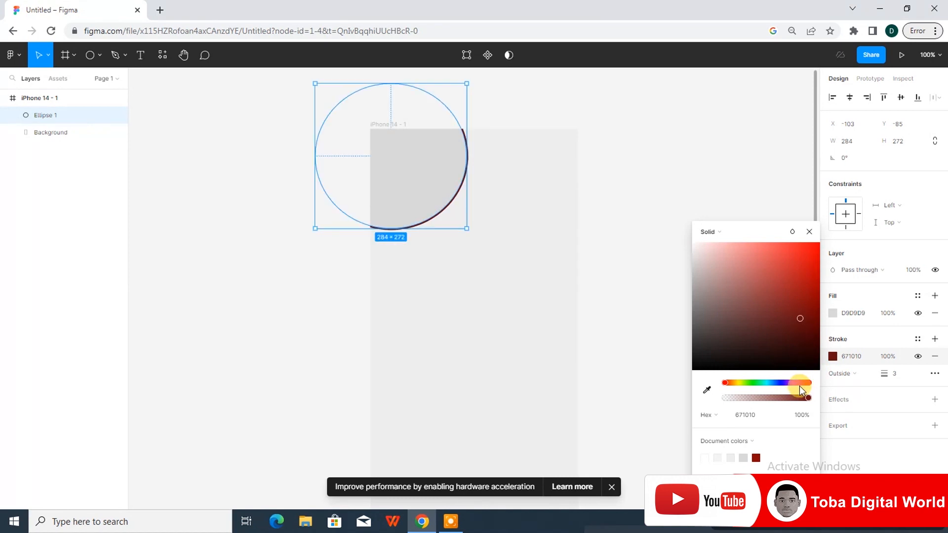
pyautogui.moveTo(725, 381); pyautogui.dragTo(731, 383)
pyautogui.moveTo(808, 304); pyautogui.dragTo(810, 274)
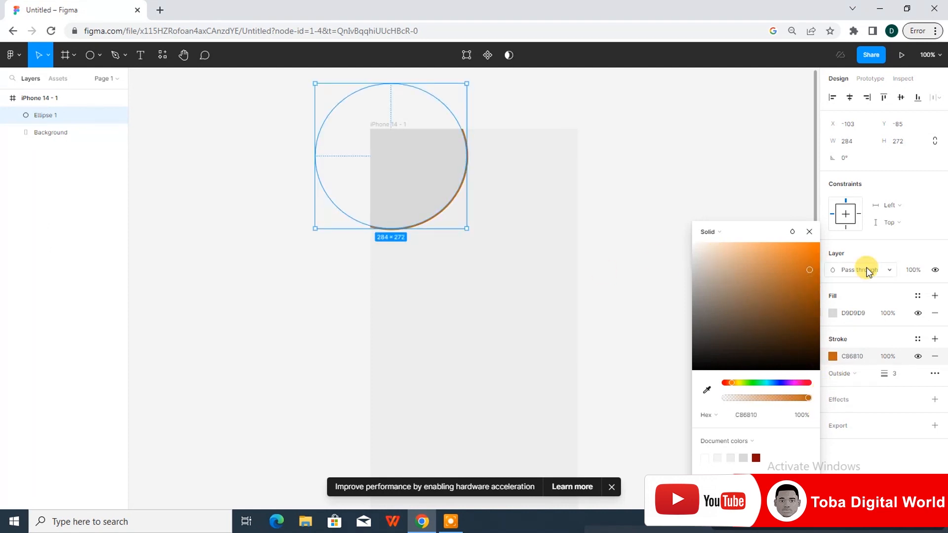
pyautogui.moveTo(817, 266); pyautogui.dragTo(812, 265)
pyautogui.moveTo(816, 283); pyautogui.dragTo(813, 282)
pyautogui.click(809, 232)
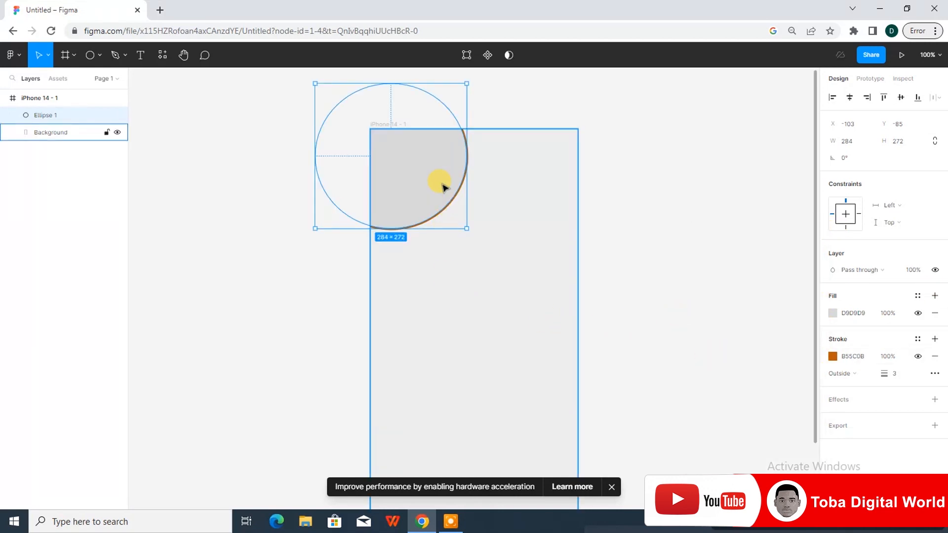
pyautogui.rightClick(404, 155)
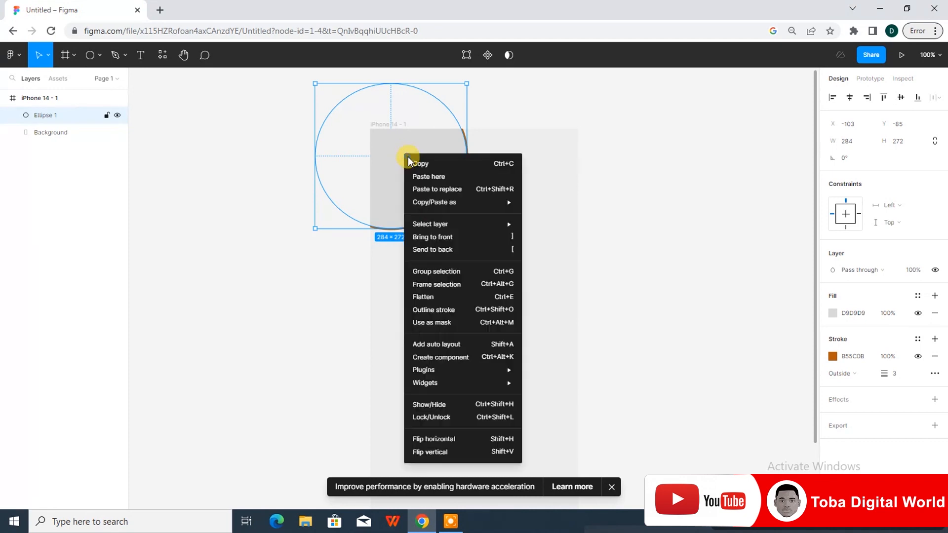
pyautogui.click(414, 161)
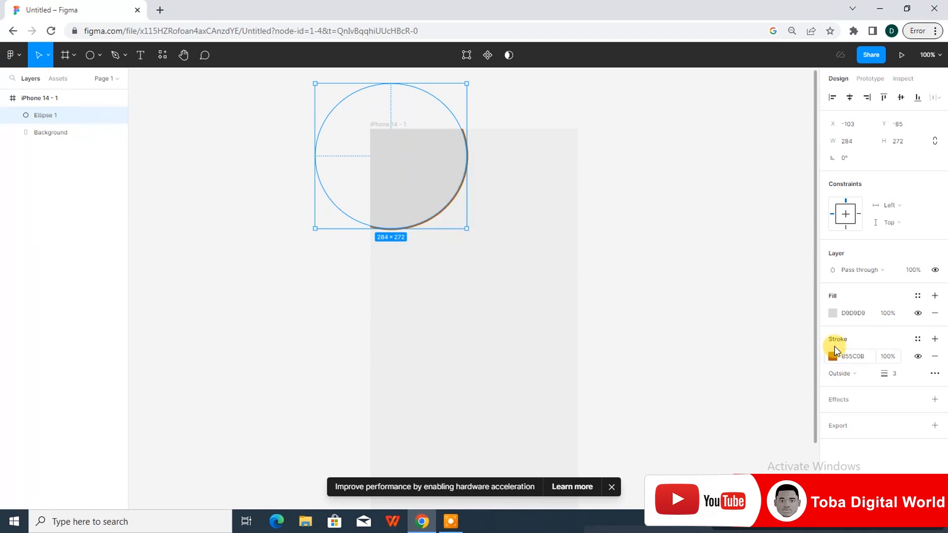
# Step: Switch the ellipse's fill from solid to image and use the egg-topped rice bowl picture 5bbf074adbc29e02dd827848 from the png image folder
pyautogui.click(834, 314)
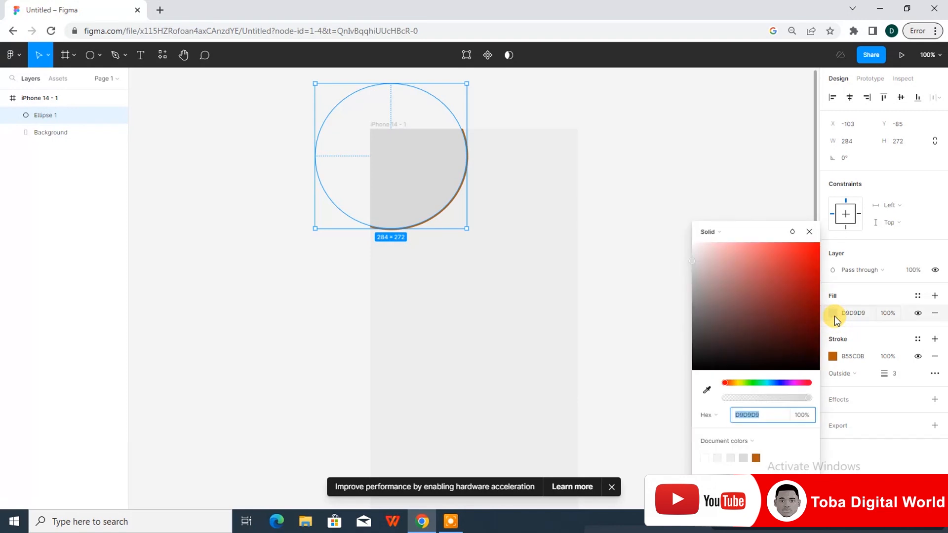
pyautogui.click(718, 237)
pyautogui.click(727, 293)
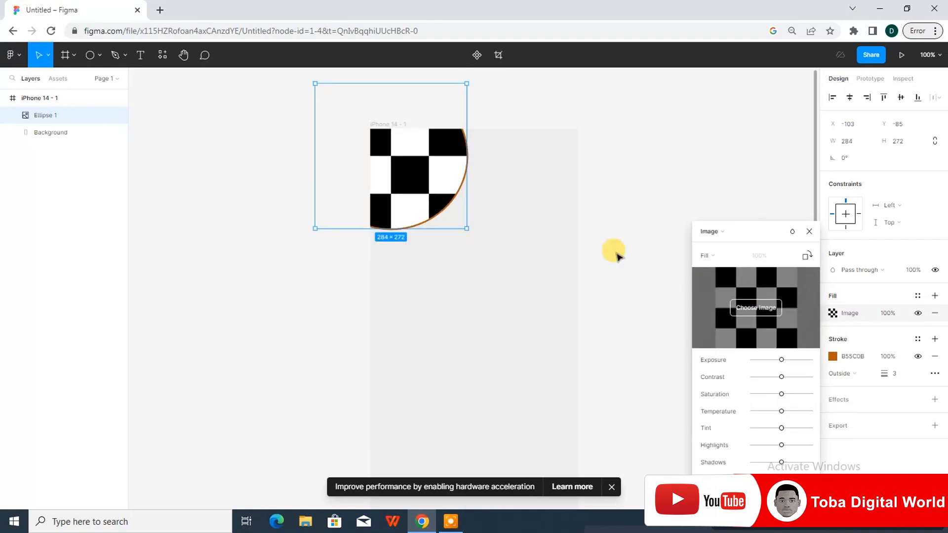
pyautogui.click(748, 334)
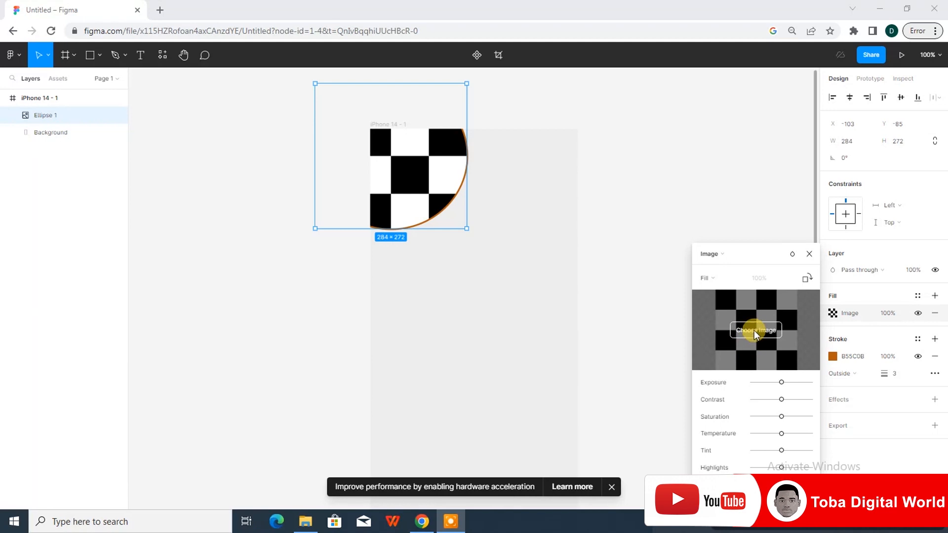
pyautogui.click(755, 332)
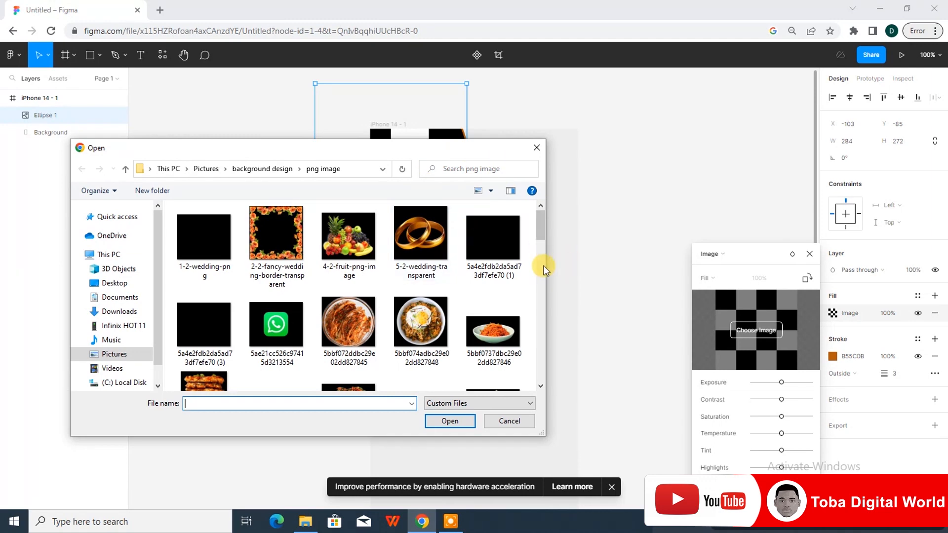
pyautogui.click(420, 322)
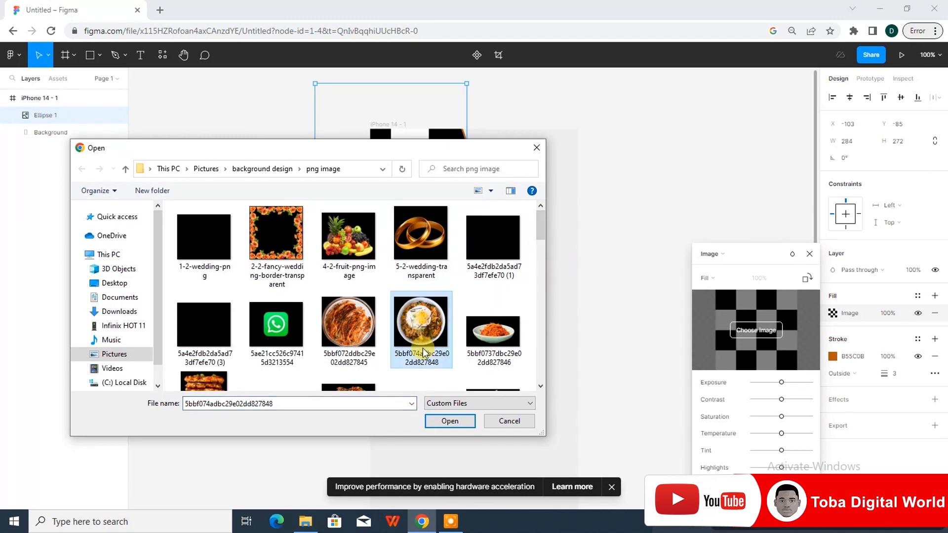
pyautogui.click(444, 425)
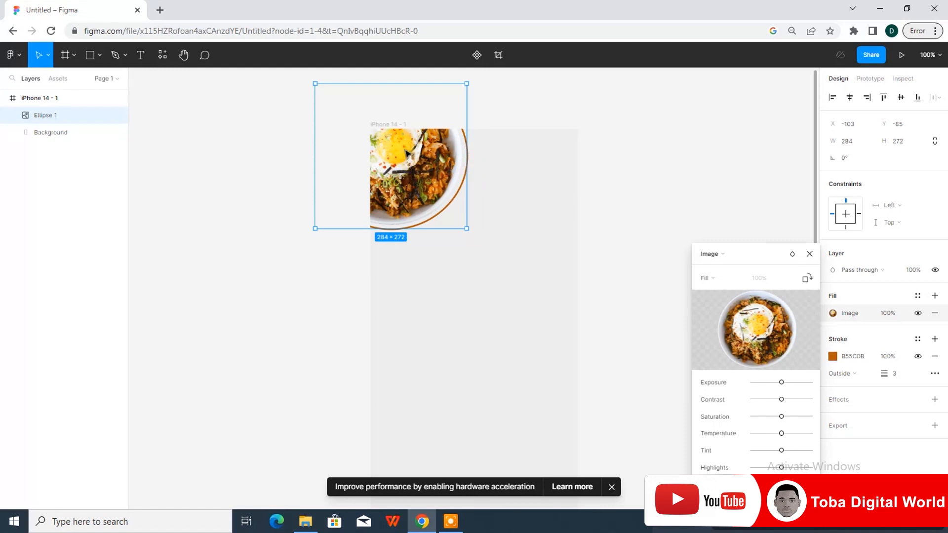
pyautogui.click(543, 257)
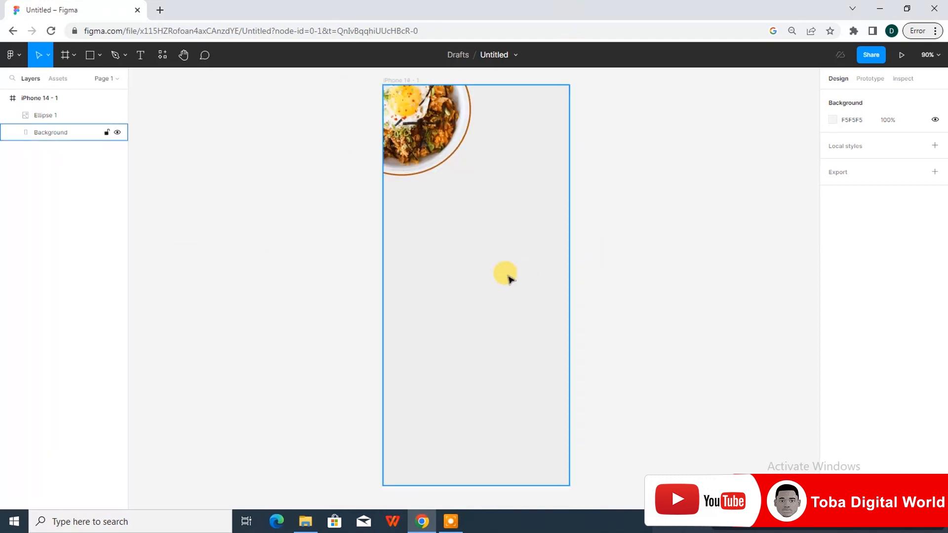
# Step: Add the text "sign in" on the iPhone 14 frame below the circular food image
pyautogui.click(140, 54)
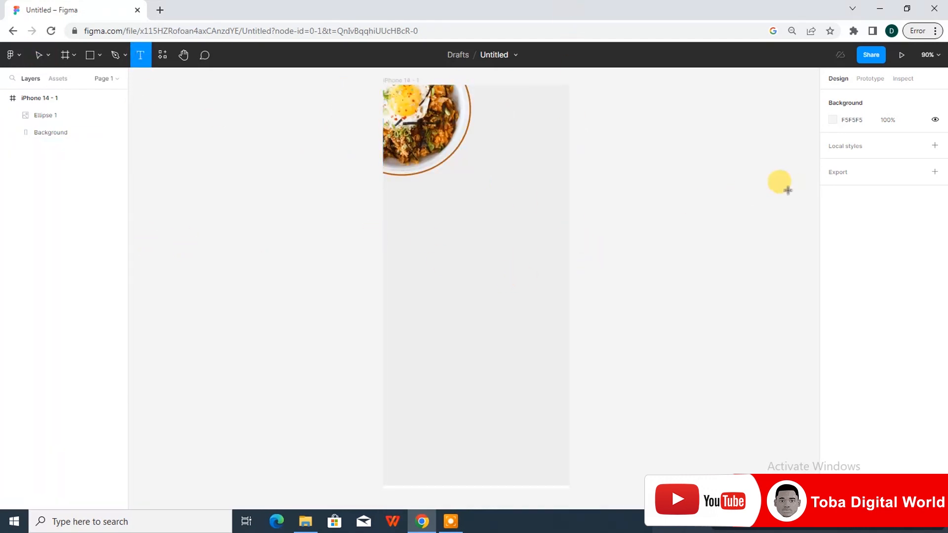
pyautogui.click(407, 225)
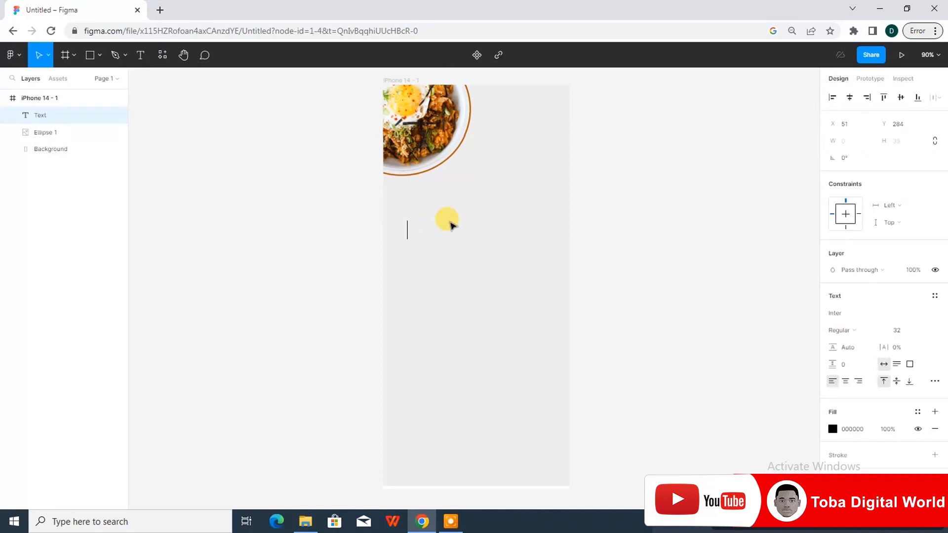
pyautogui.write('sign')
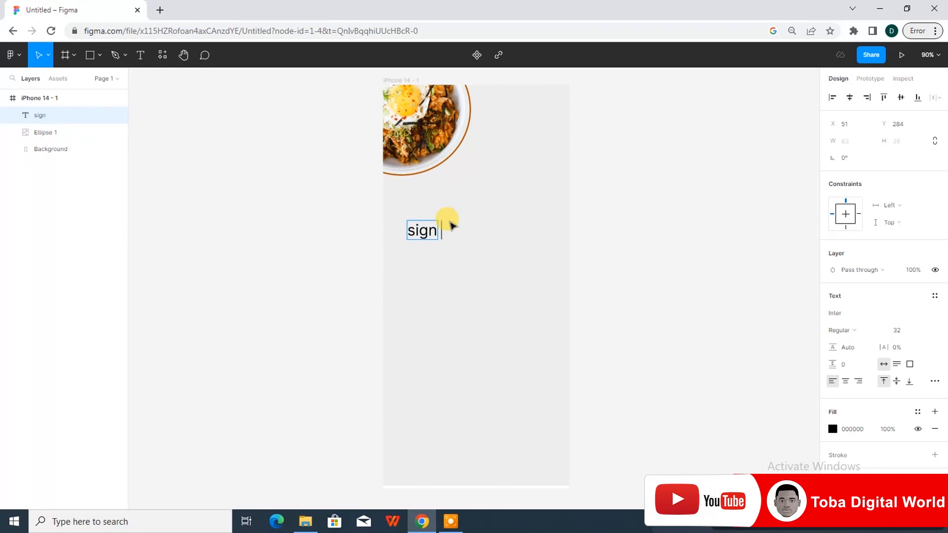
pyautogui.write(' in')
# Step: Change the "sign in" text's font to Roboto and its size to 20
pyautogui.click(427, 234)
pyautogui.hotkey('ctrl', 'a')
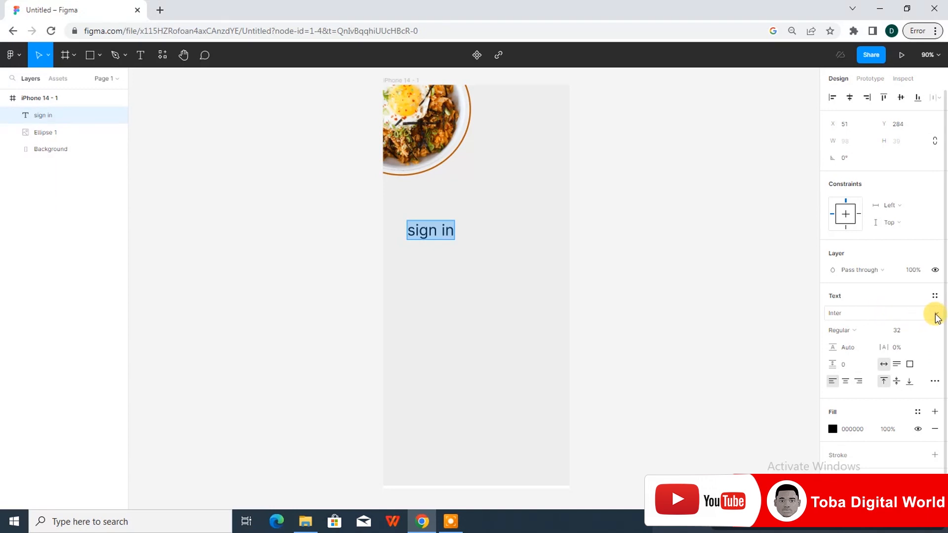
pyautogui.click(921, 313)
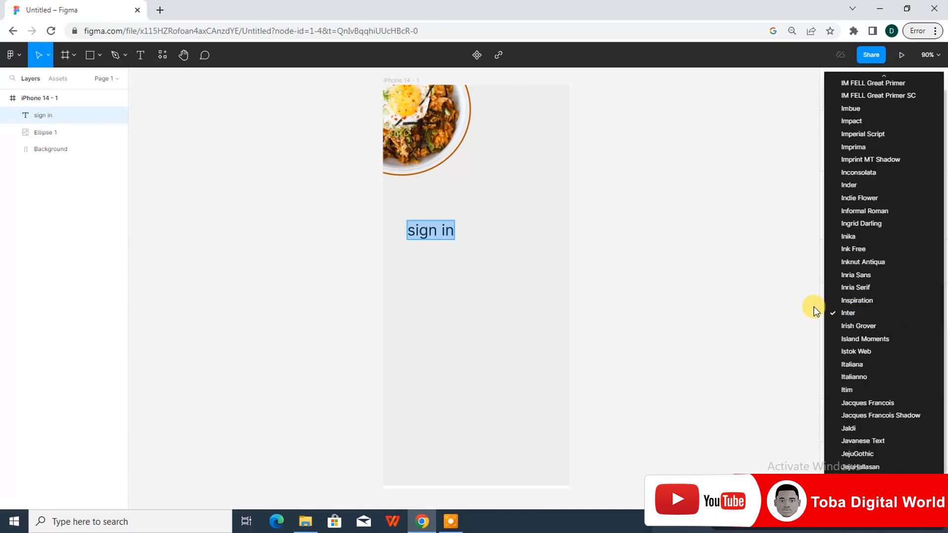
pyautogui.click(839, 313)
pyautogui.click(852, 316)
pyautogui.write('Roboto')
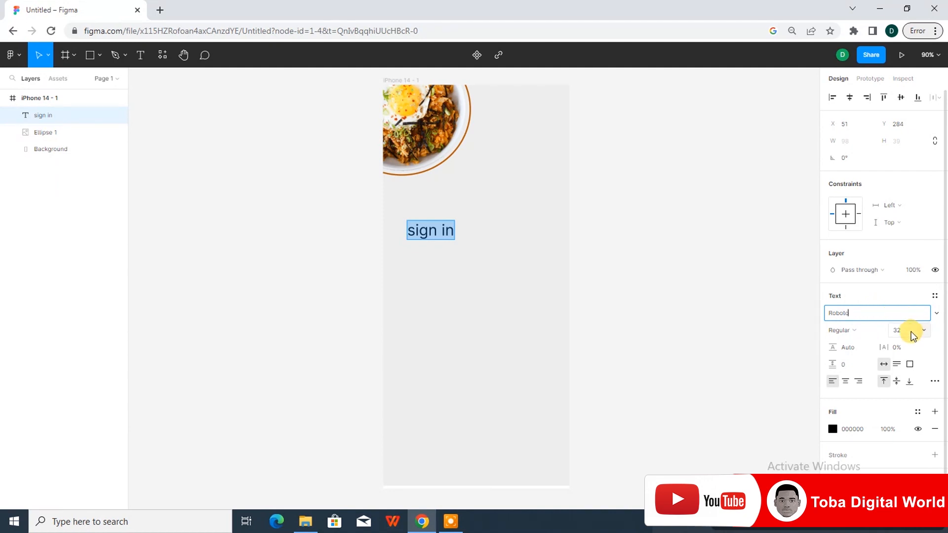
pyautogui.click(927, 330)
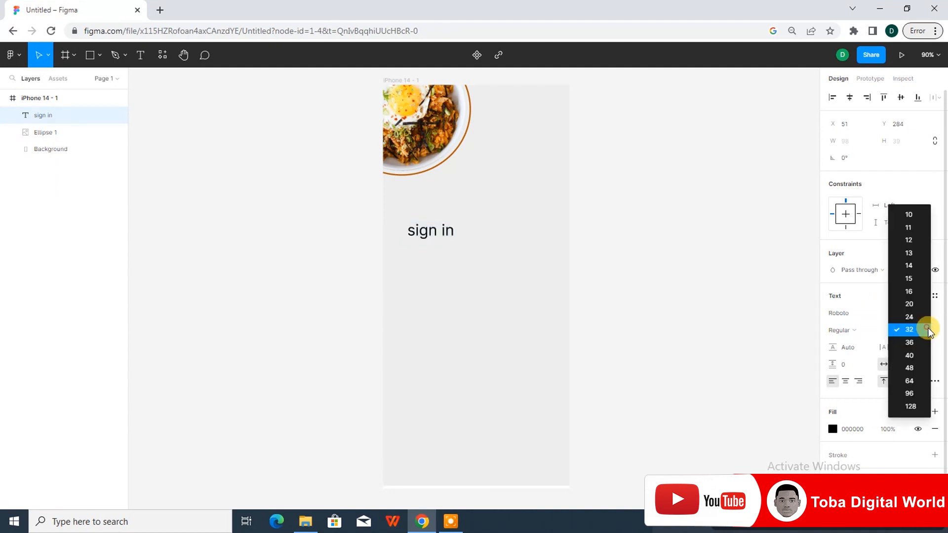
pyautogui.click(920, 294)
pyautogui.click(919, 334)
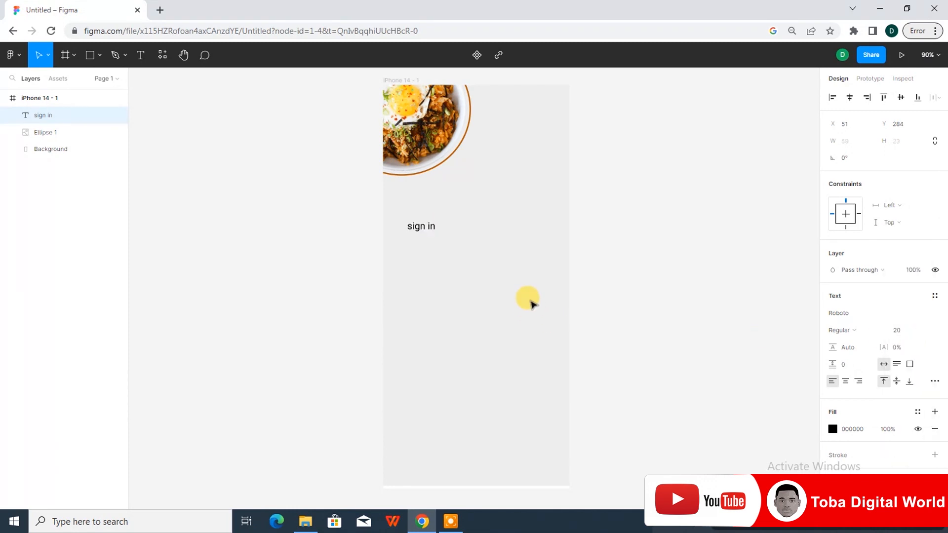
# Step: Duplicate the "sign in" text horizontally towards the frame's right side and change the copy to "sign up"
pyautogui.click(430, 229)
pyautogui.moveTo(434, 232); pyautogui.dragTo(532, 229)
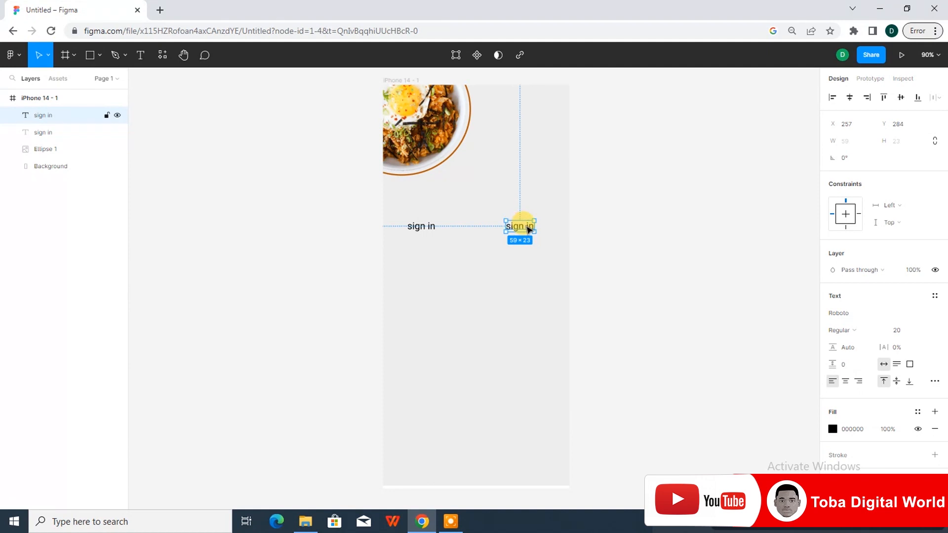
pyautogui.doubleClick(530, 228)
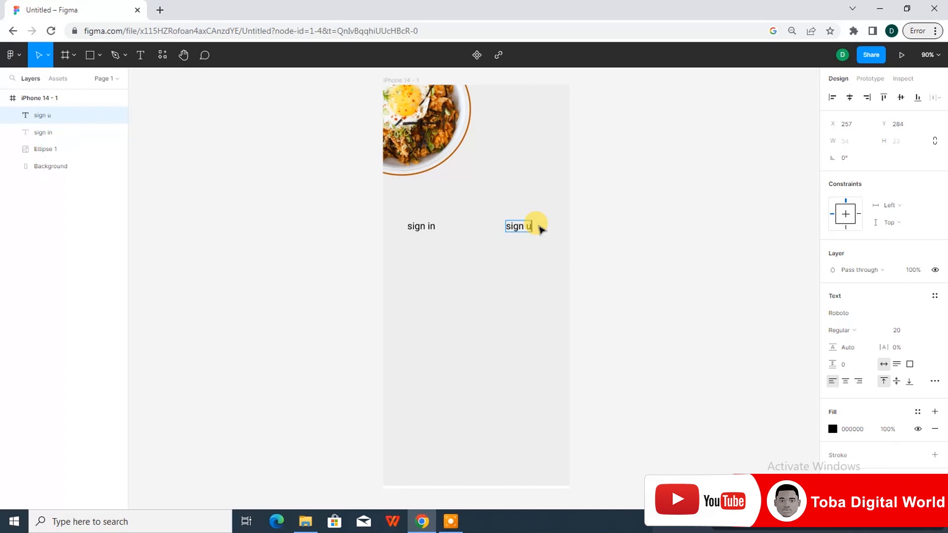
pyautogui.press('Escape')
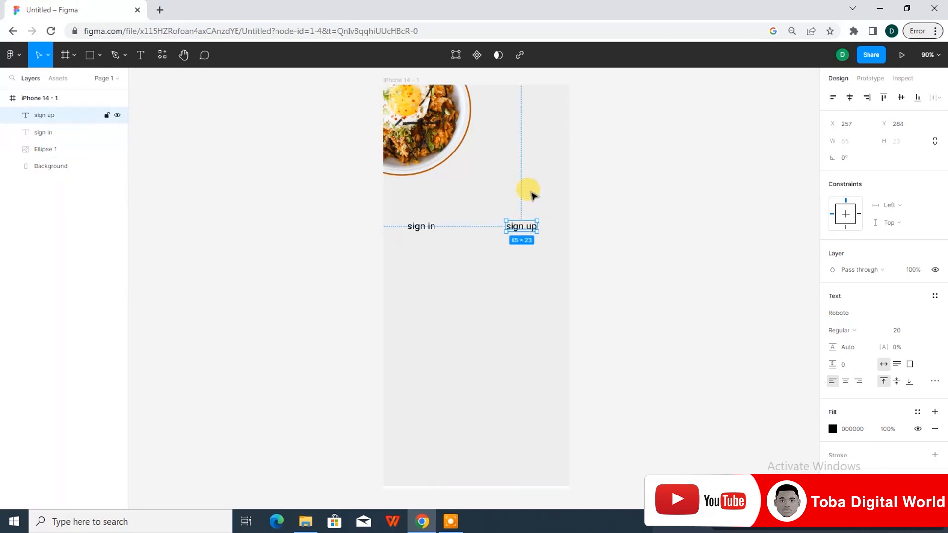
pyautogui.click(529, 212)
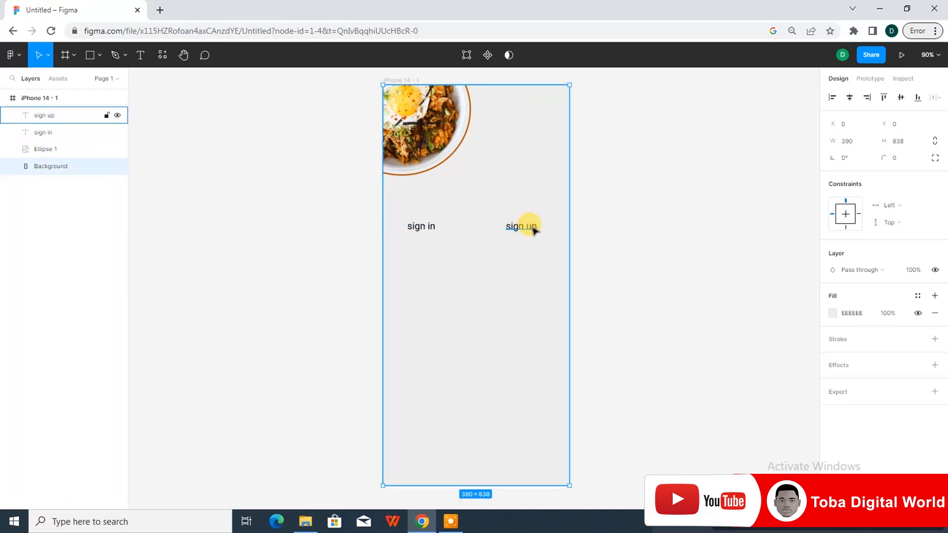
pyautogui.moveTo(536, 231); pyautogui.dragTo(534, 233)
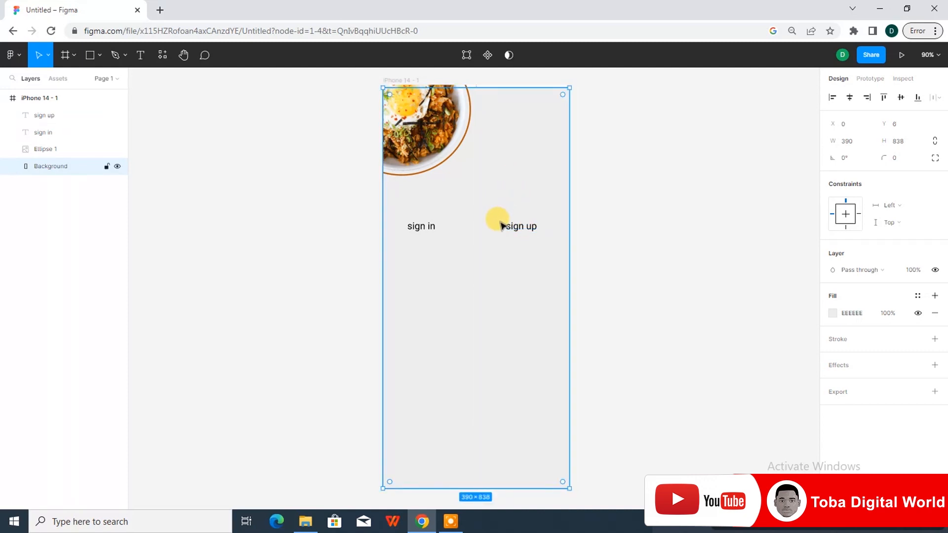
pyautogui.hotkey('ctrl', 'z')
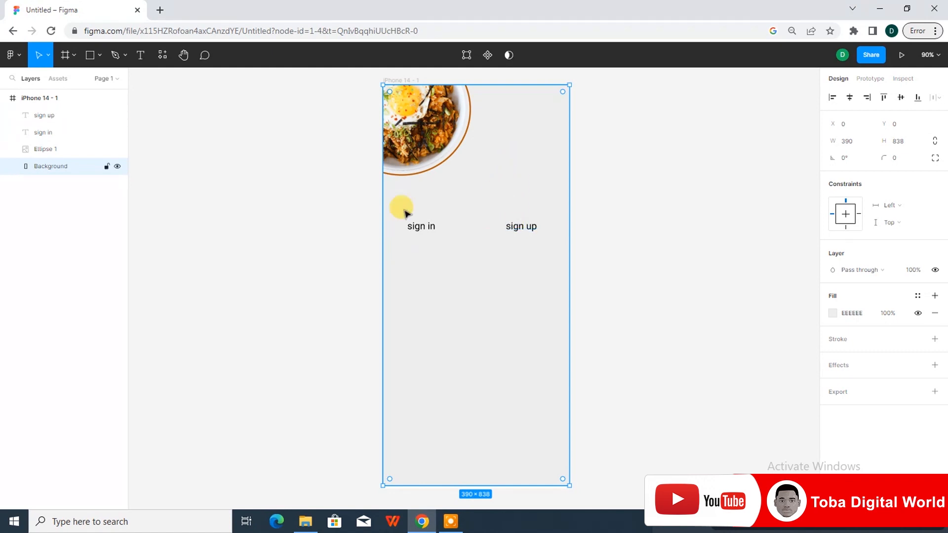
# Step: Lock the Background layer
pyautogui.moveTo(107, 168)
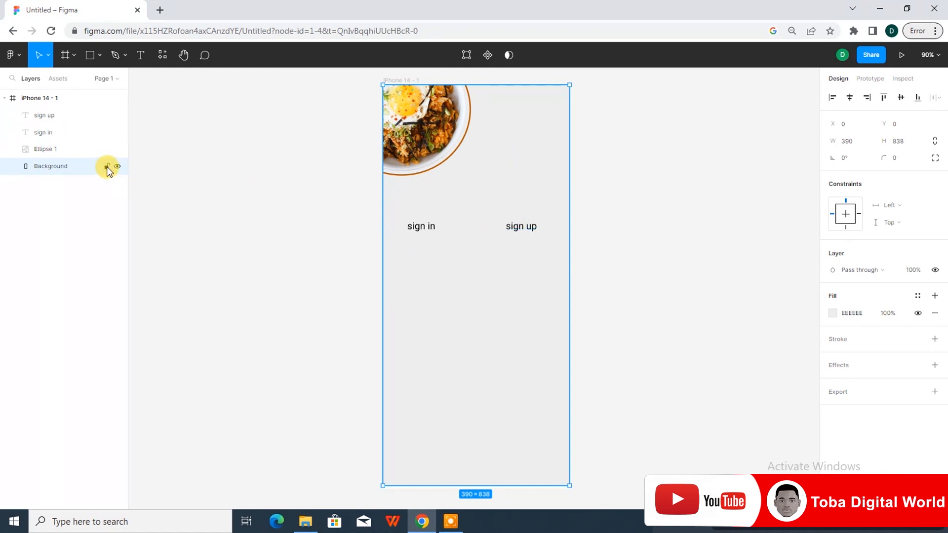
pyautogui.click(107, 167)
pyautogui.click(535, 182)
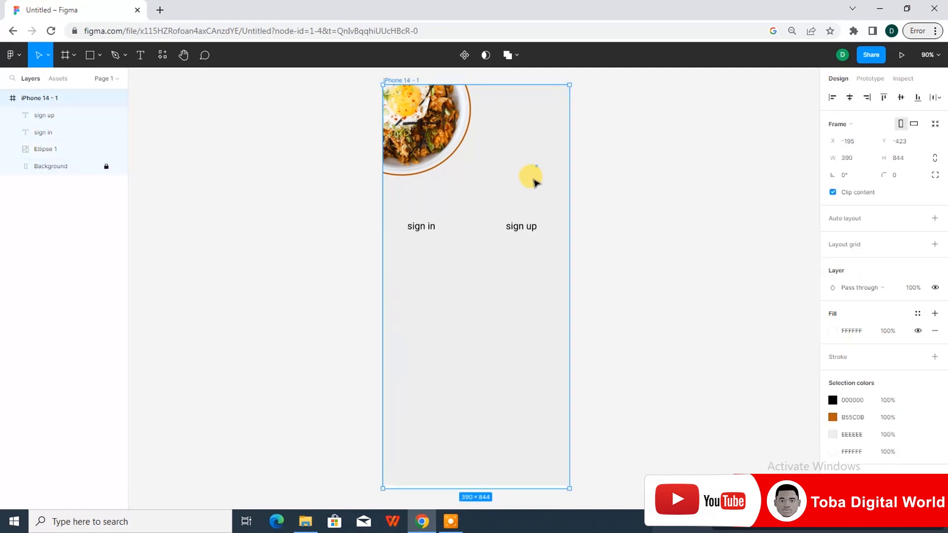
# Step: Move the "sign up" and "sign in" texts up, closer to the food image
pyautogui.moveTo(528, 232); pyautogui.dragTo(528, 202)
pyautogui.moveTo(424, 220); pyautogui.dragTo(430, 196)
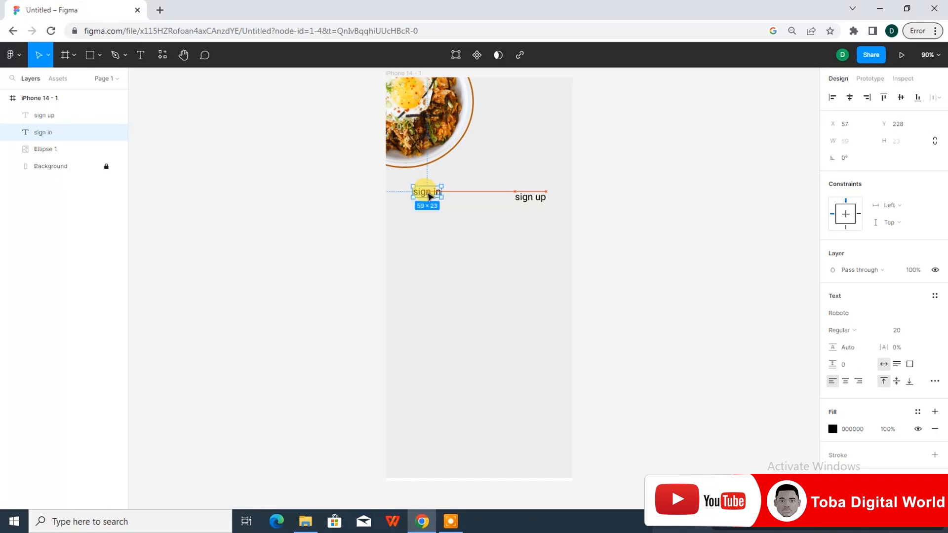
pyautogui.click(466, 247)
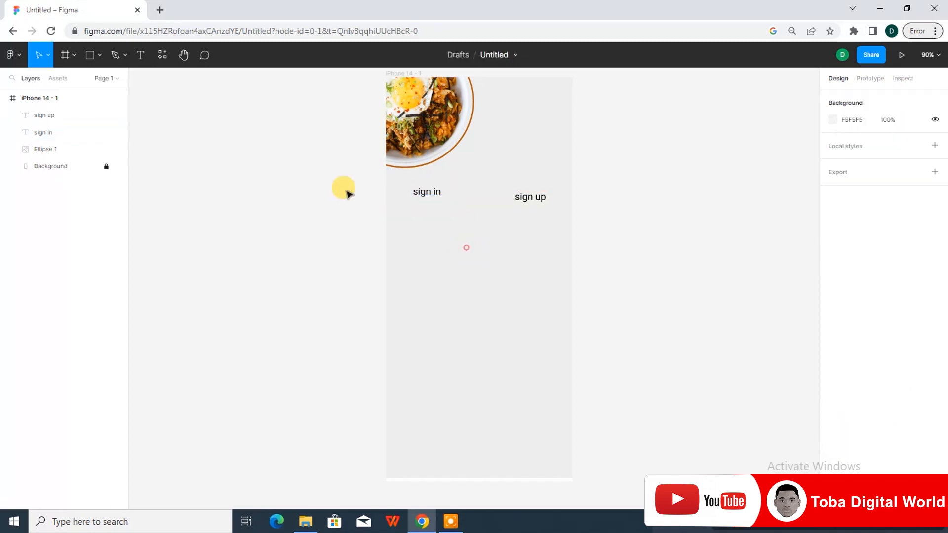
# Step: Draw a nearly horizontal line about 64 long directly beneath the "sign in" text
pyautogui.click(101, 54)
pyautogui.click(75, 94)
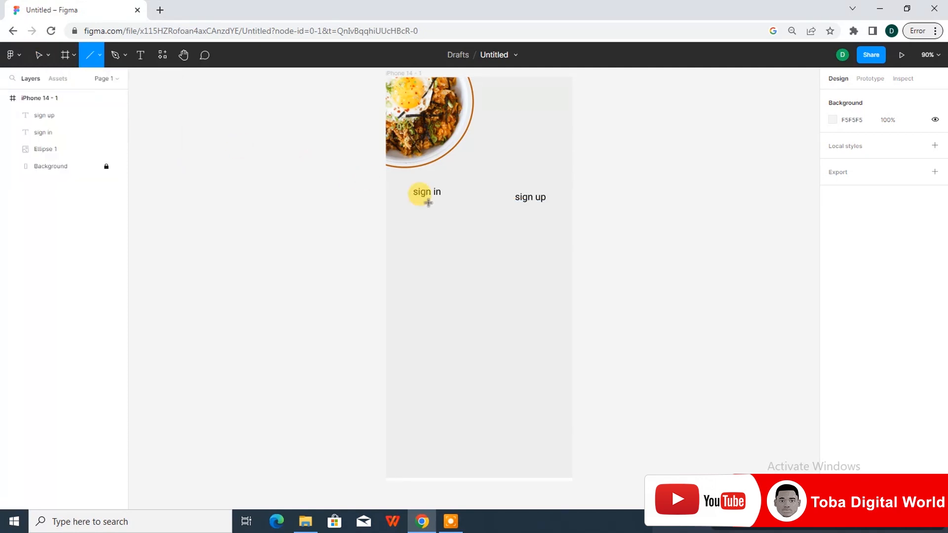
pyautogui.moveTo(410, 198); pyautogui.dragTo(441, 198)
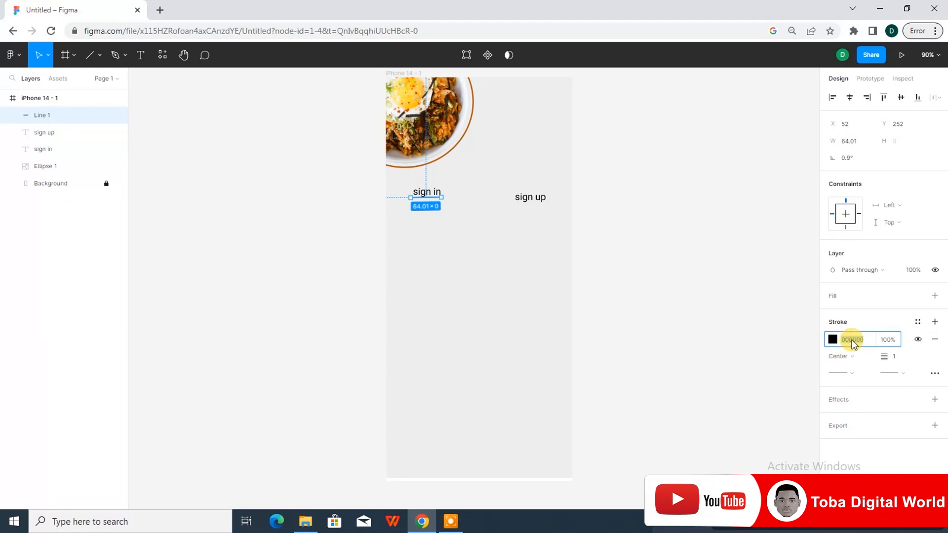
# Step: Give the line under "sign in" an outside stroke of width 3 in burnt orange B55C0B
pyautogui.click(505, 273)
pyautogui.click(437, 200)
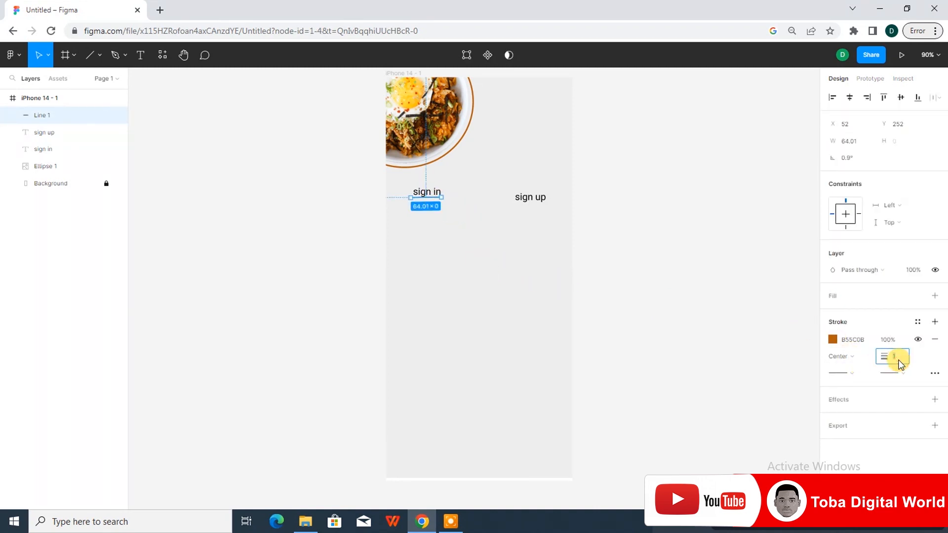
pyautogui.write('2')
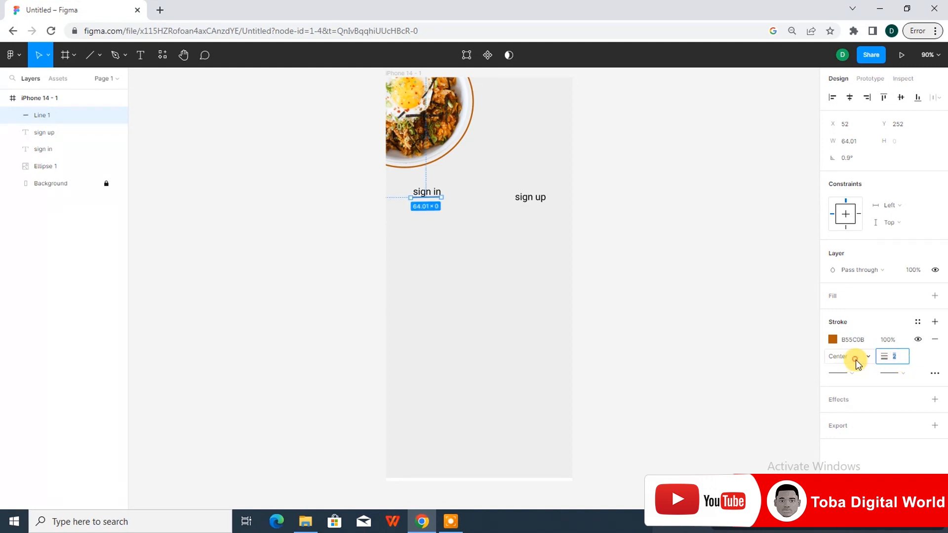
pyautogui.click(854, 356)
pyautogui.click(858, 381)
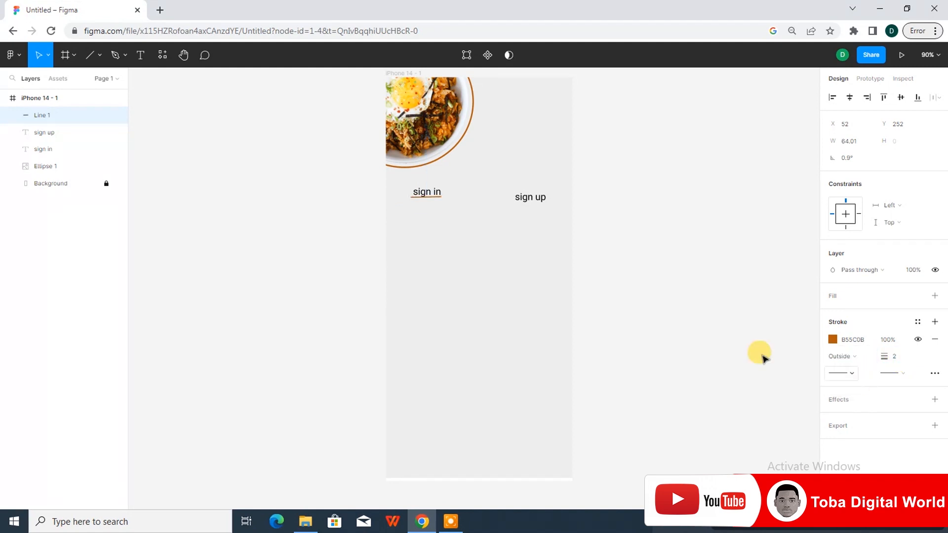
pyautogui.click(898, 359)
pyautogui.press('Up')
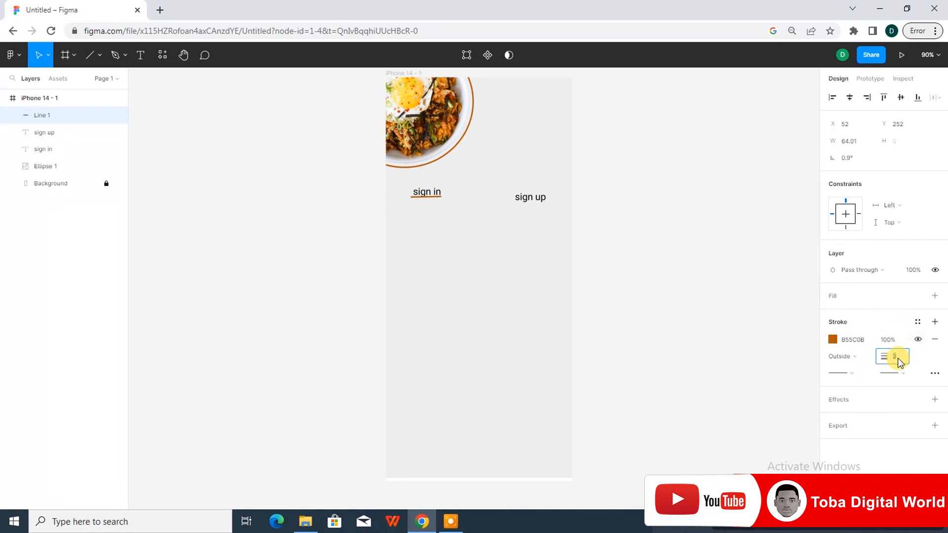
pyautogui.click(475, 237)
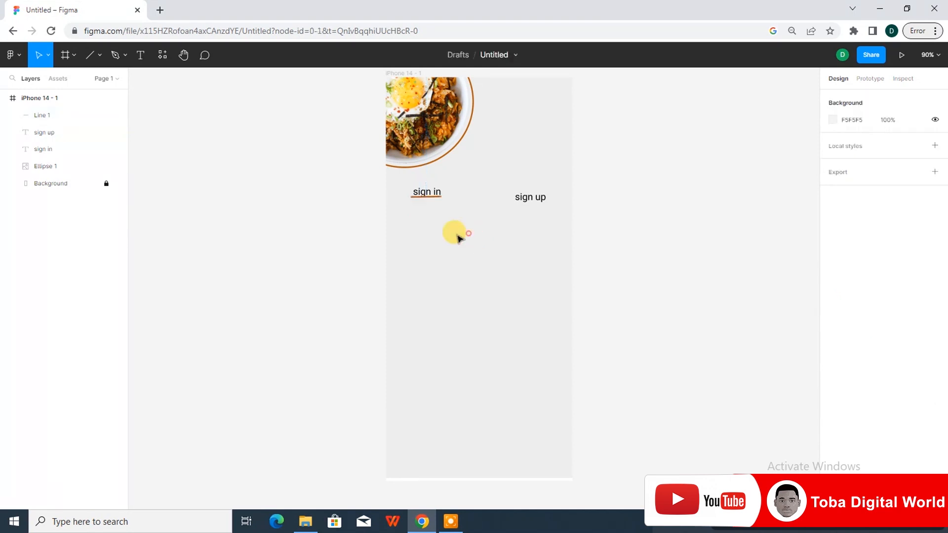
# Step: Nudge the orange underline down to Y 254 and slightly right beneath the "sign in" text
pyautogui.click(426, 197)
pyautogui.press('Down')
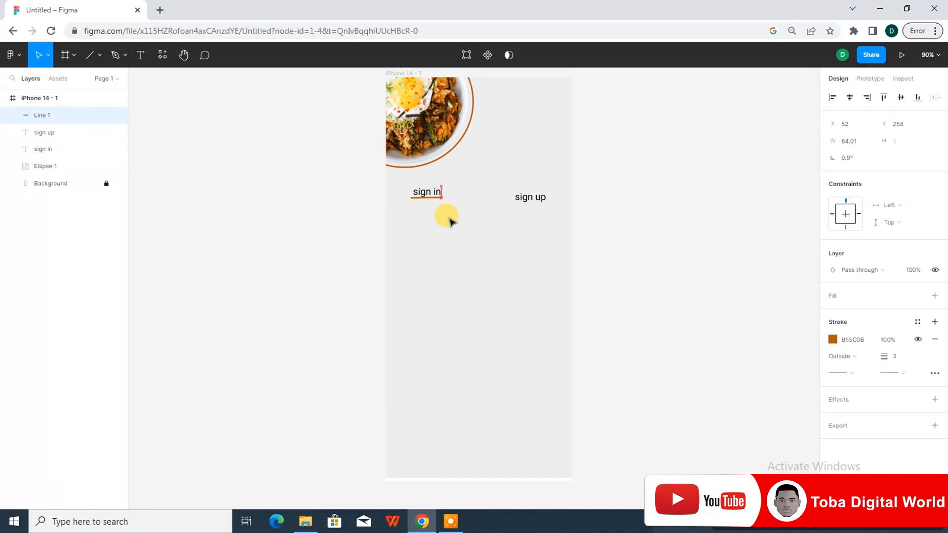
pyautogui.press('Right')
pyautogui.press('Right')
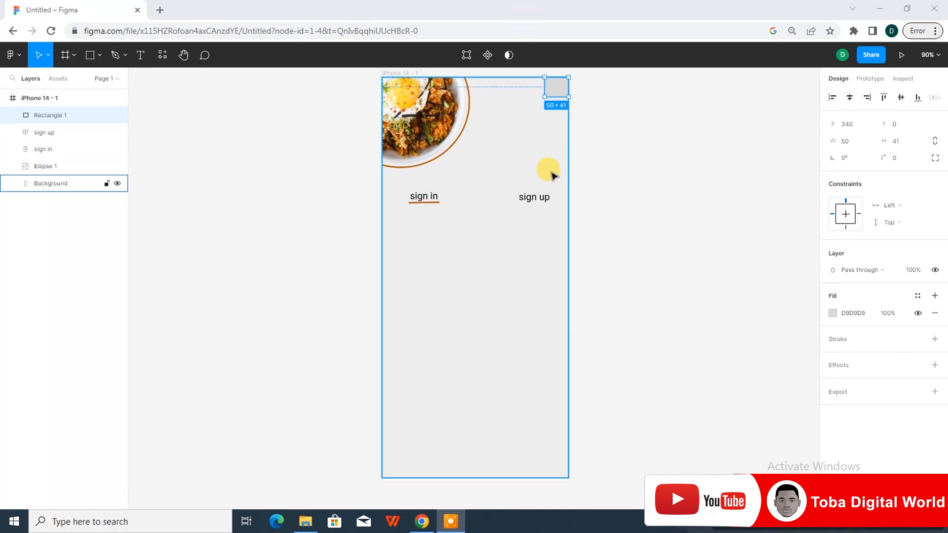
# Step: Narrow the small rectangle to 39 × 41 with a red fill, and place one copy in each upper corner of the frame
pyautogui.moveTo(545, 85); pyautogui.dragTo(523, 118)
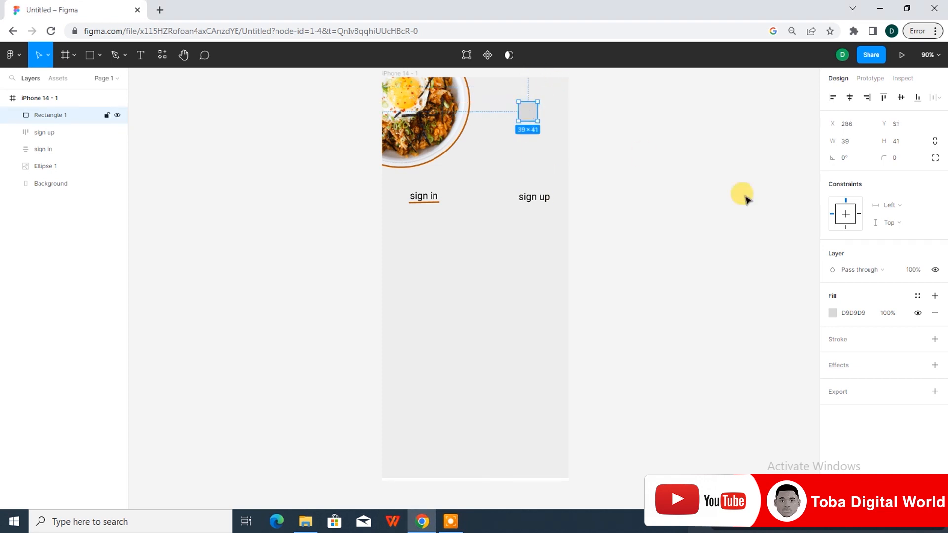
pyautogui.click(833, 313)
pyautogui.click(791, 266)
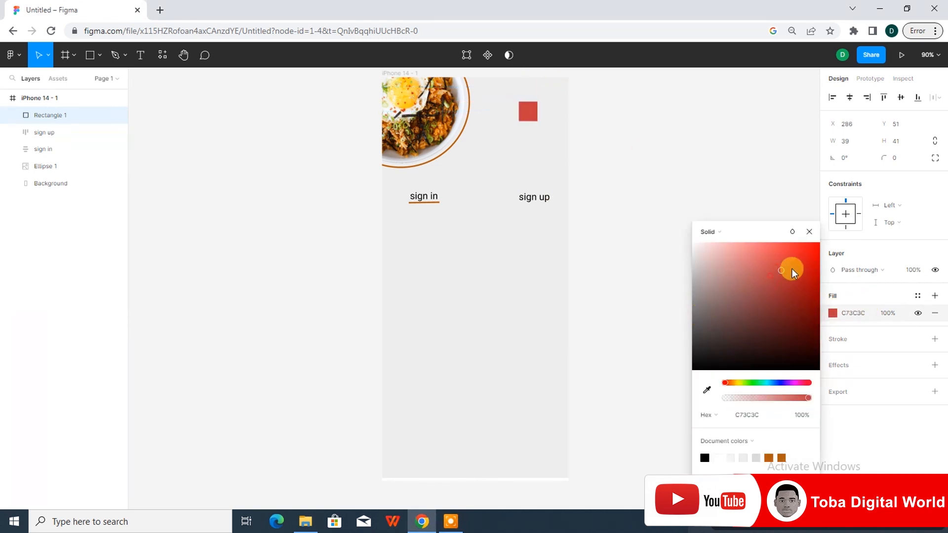
pyautogui.click(809, 231)
pyautogui.moveTo(528, 112); pyautogui.dragTo(394, 95)
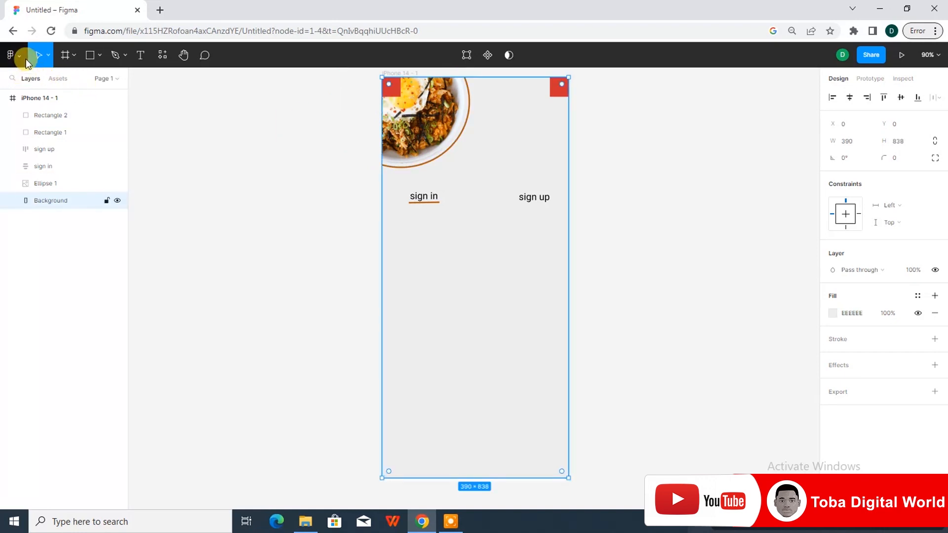
# Step: Show the rulers and place two vertical guides along the inner edges of the red corner rectangles
pyautogui.click(15, 56)
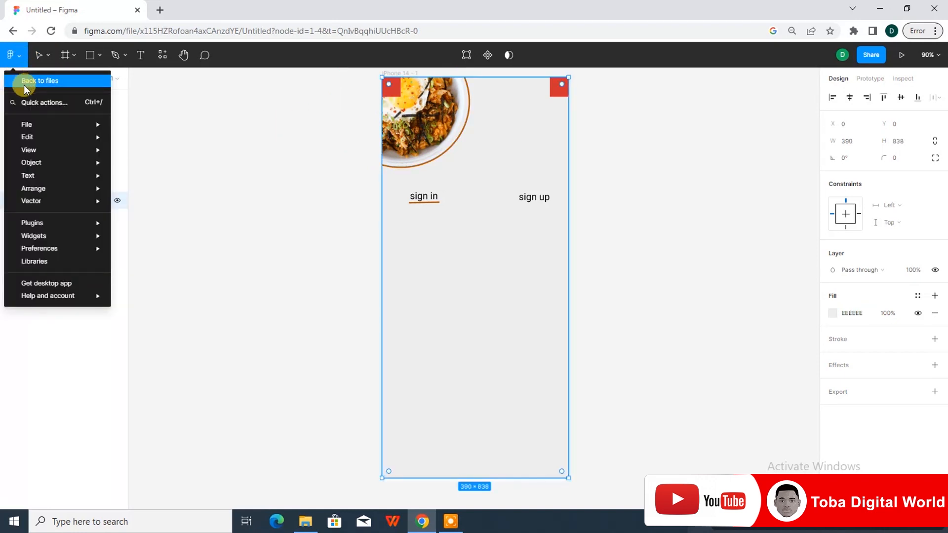
pyautogui.moveTo(49, 155)
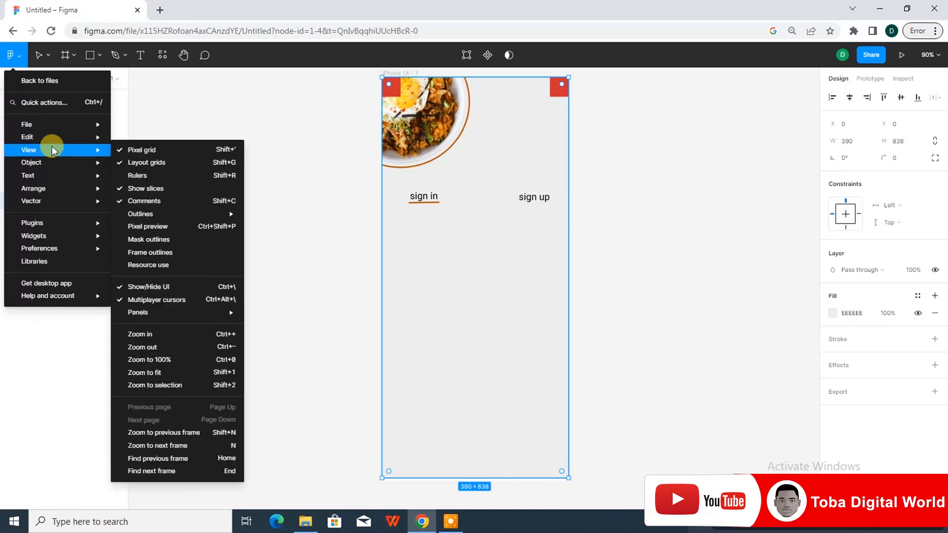
pyautogui.click(152, 173)
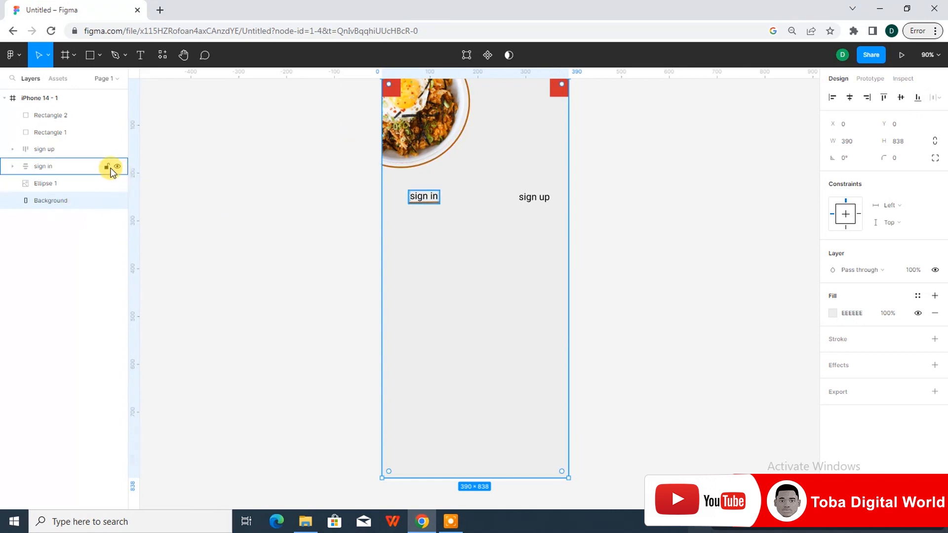
pyautogui.moveTo(138, 170); pyautogui.dragTo(401, 167)
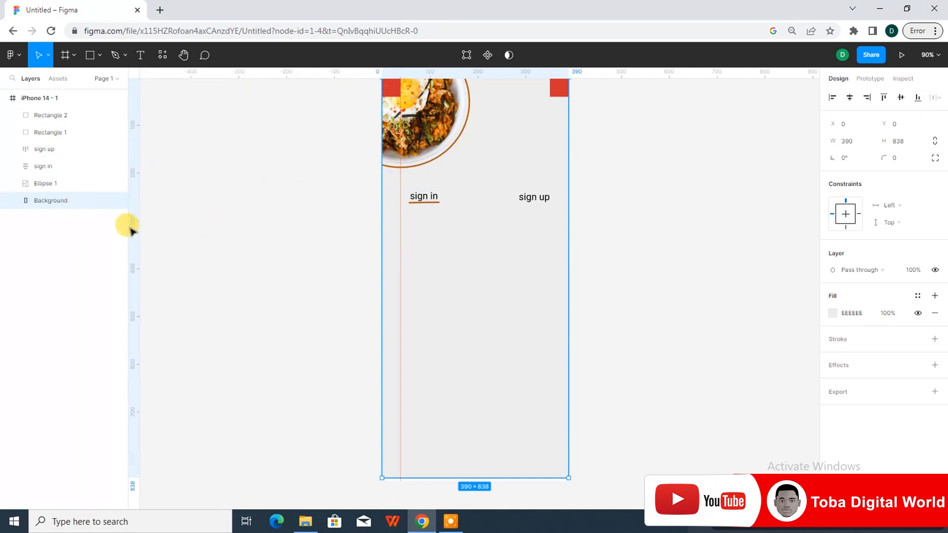
pyautogui.moveTo(128, 220); pyautogui.dragTo(550, 200)
pyautogui.click(530, 200)
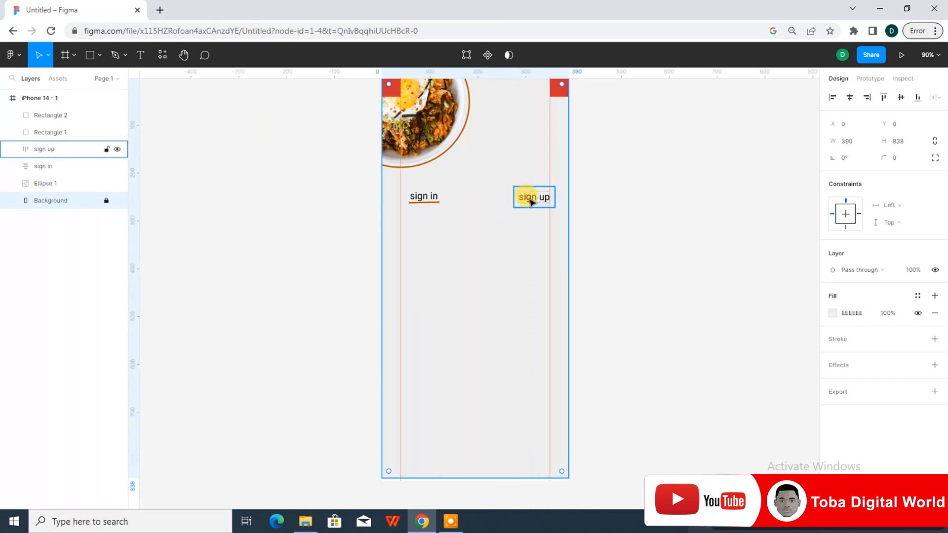
# Step: Align the "sign up" text frame with the right guide at X 266 and the underlined "sign in" group with the left guide at X 39
pyautogui.press('Escape')
pyautogui.moveTo(530, 200); pyautogui.dragTo(527, 202)
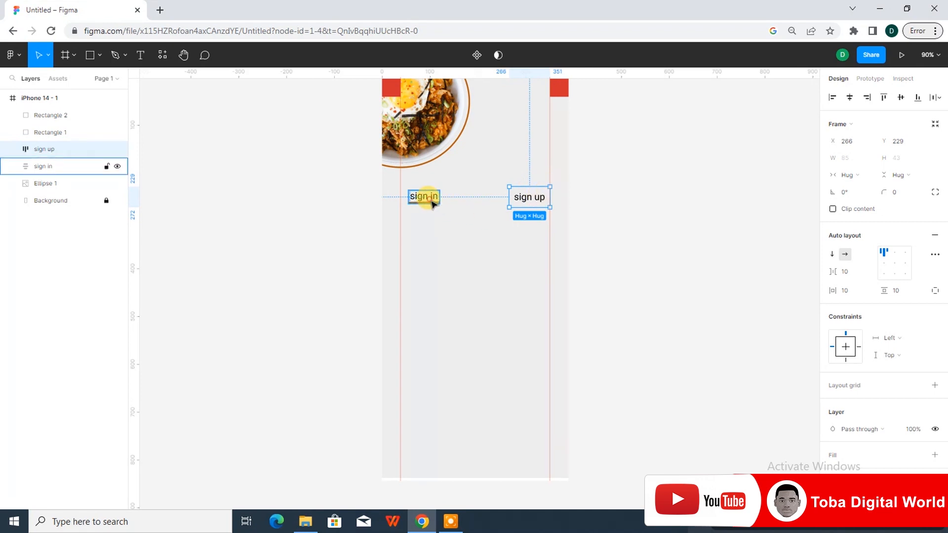
pyautogui.click(432, 201)
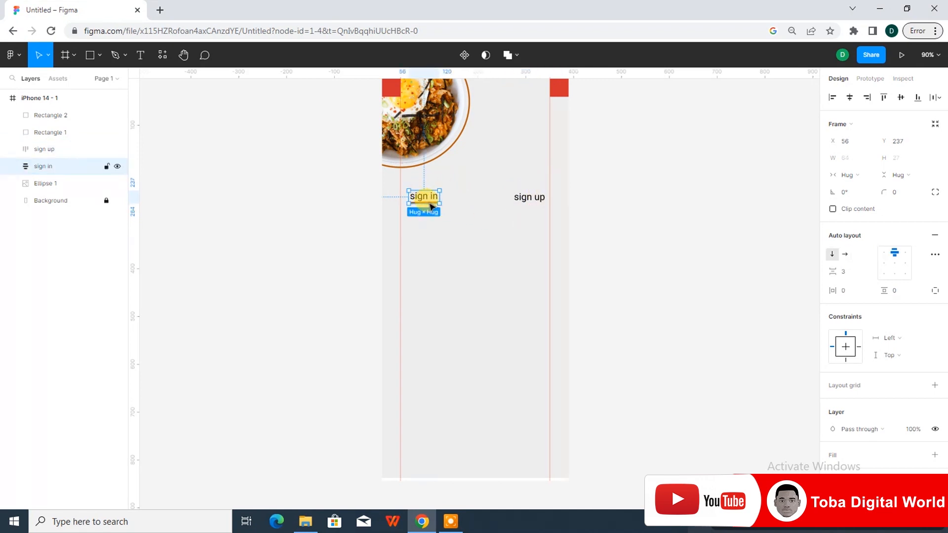
pyautogui.click(456, 180)
pyautogui.click(427, 200)
pyautogui.moveTo(428, 197); pyautogui.dragTo(419, 199)
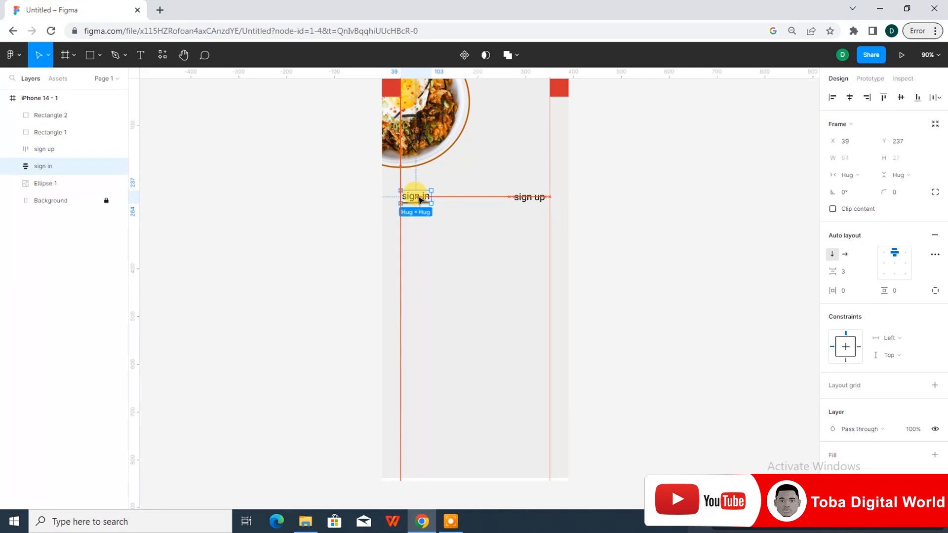
pyautogui.click(449, 211)
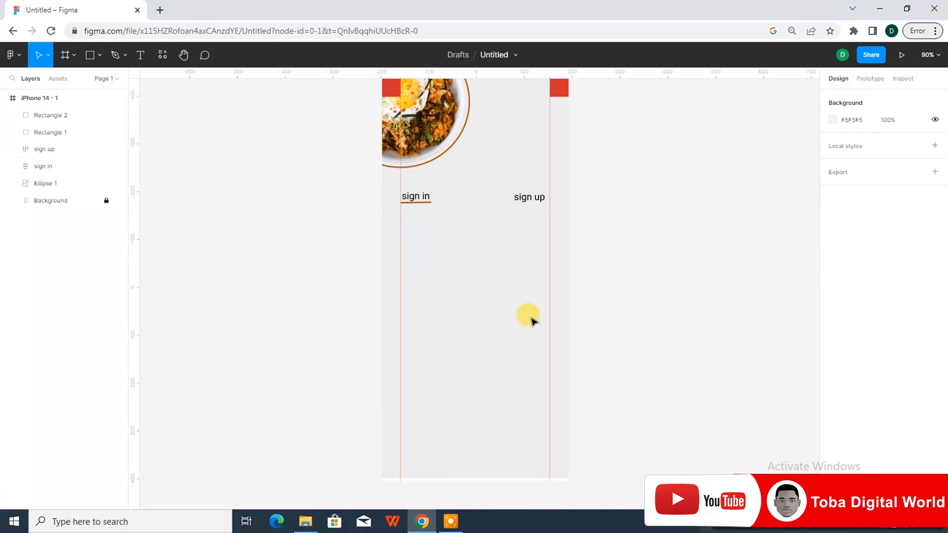
# Step: Draw a 312 × 44 rectangle between the guides at Y 303 below the headings and round its corners to 5
pyautogui.click(100, 55)
pyautogui.click(93, 77)
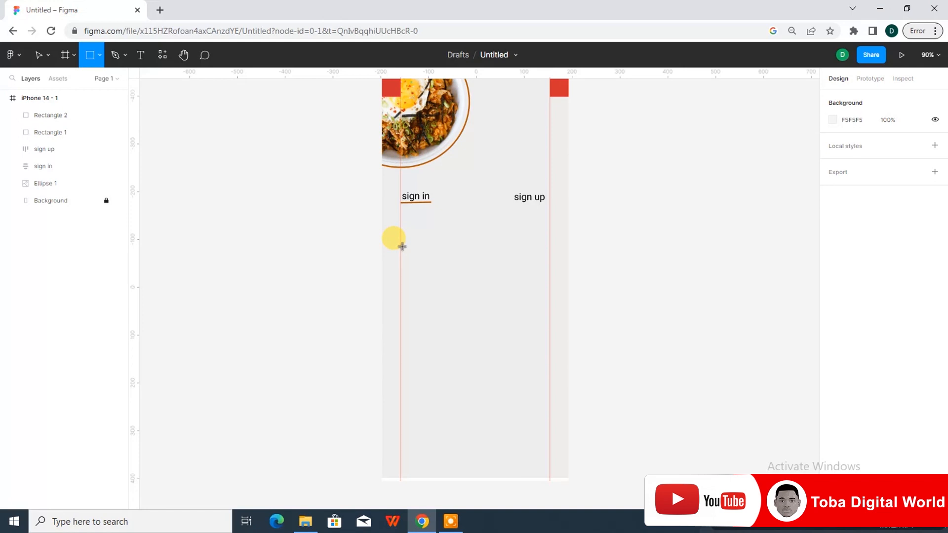
pyautogui.moveTo(401, 237); pyautogui.dragTo(545, 259)
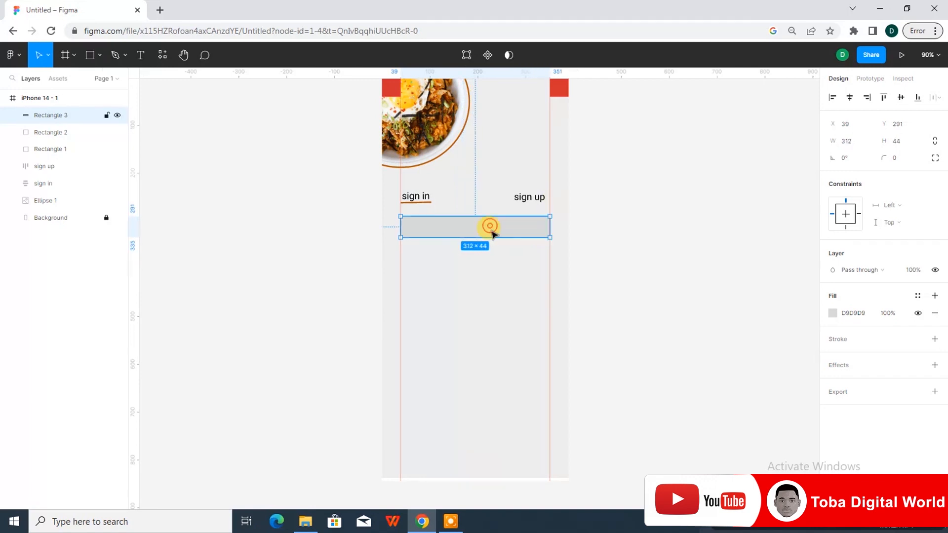
pyautogui.moveTo(489, 226); pyautogui.dragTo(490, 230)
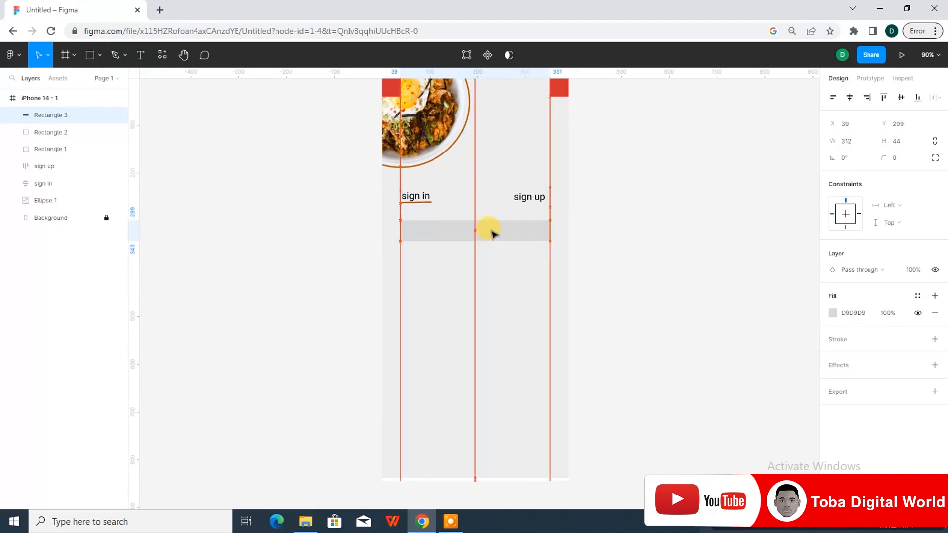
pyautogui.click(894, 159)
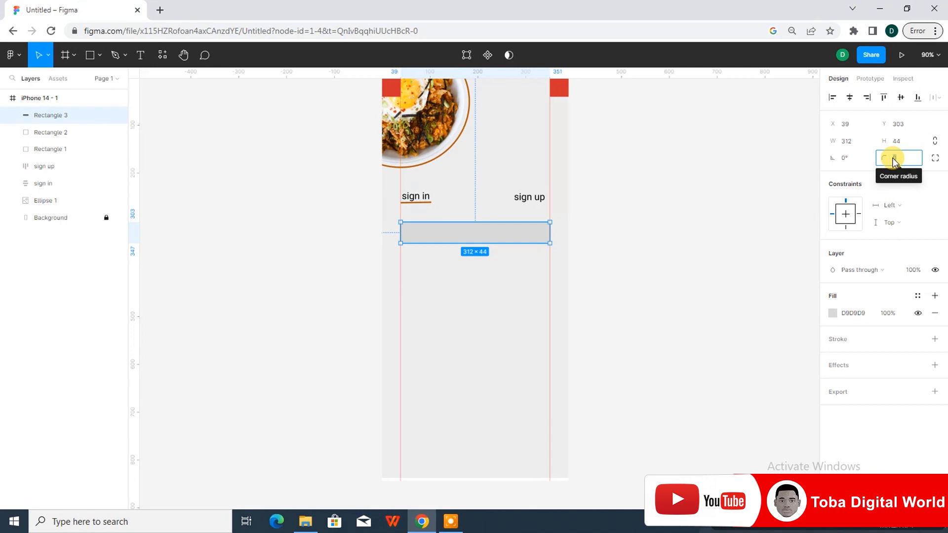
pyautogui.click(498, 270)
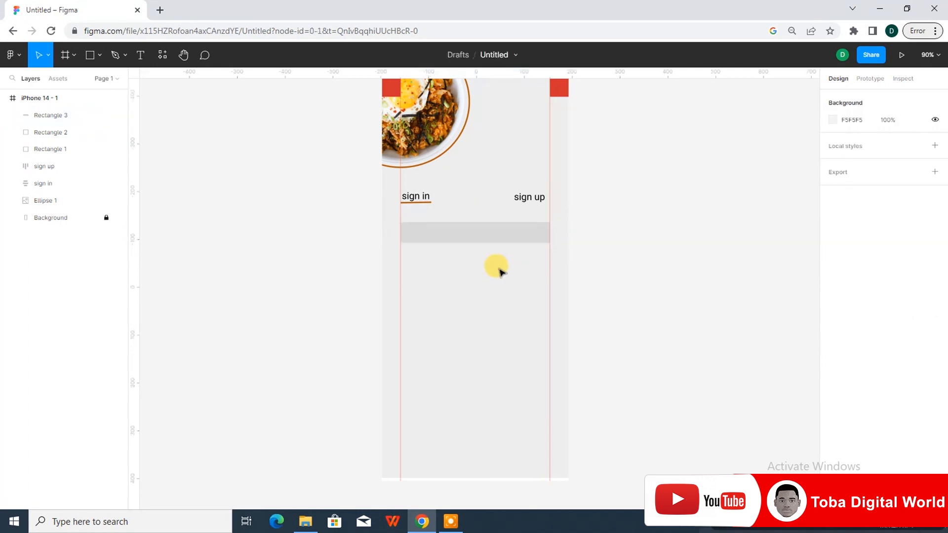
# Step: Fill the wide rectangle below the headings with off-white FEFCFC
pyautogui.click(500, 239)
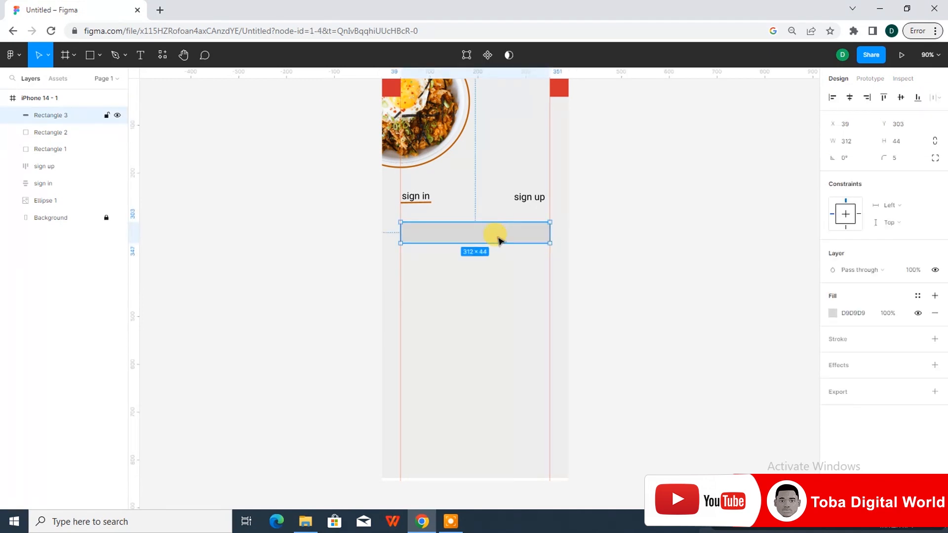
pyautogui.click(832, 313)
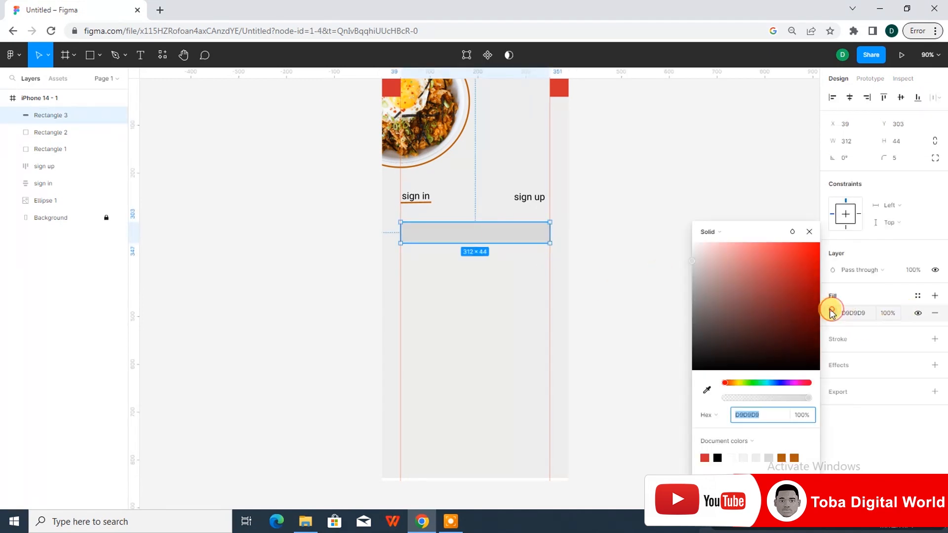
pyautogui.click(694, 252)
pyautogui.moveTo(692, 243); pyautogui.dragTo(690, 235)
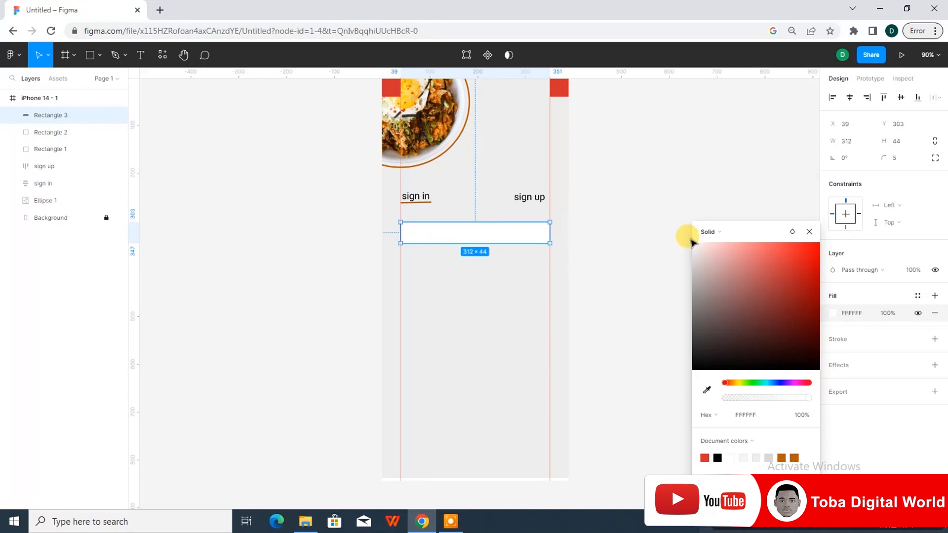
pyautogui.moveTo(694, 245); pyautogui.dragTo(693, 247)
pyautogui.click(746, 417)
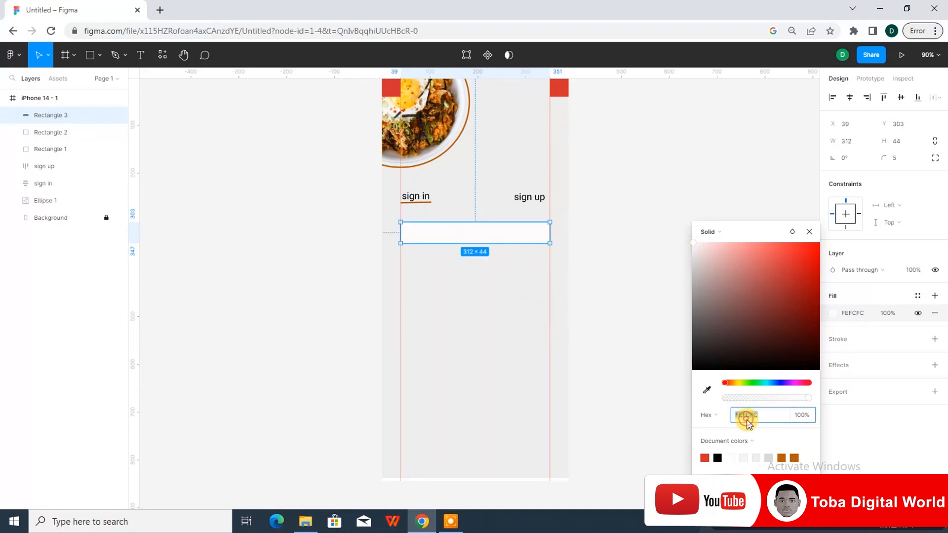
pyautogui.click(442, 279)
# Step: Give the off-white rectangle an outside black stroke of width 1 at 60% opacity
pyautogui.click(522, 233)
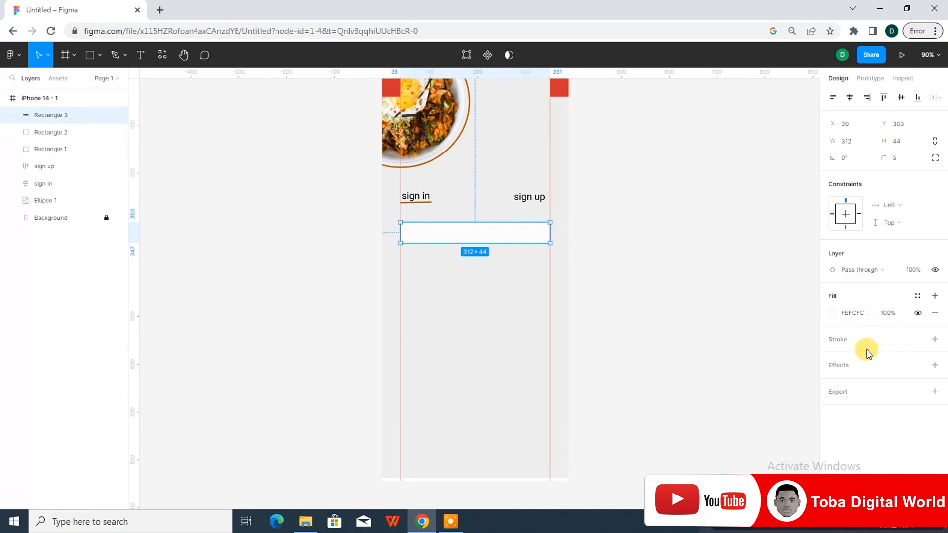
pyautogui.click(935, 339)
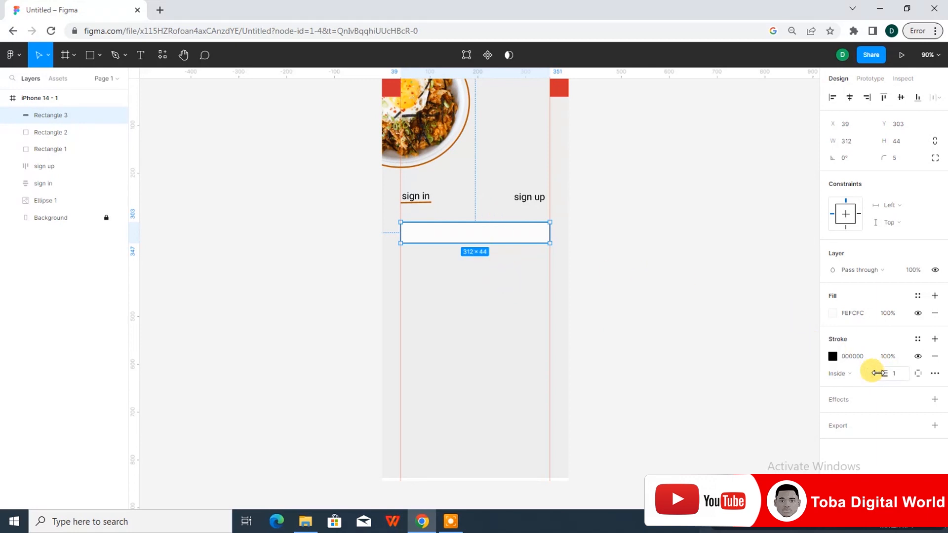
pyautogui.click(862, 374)
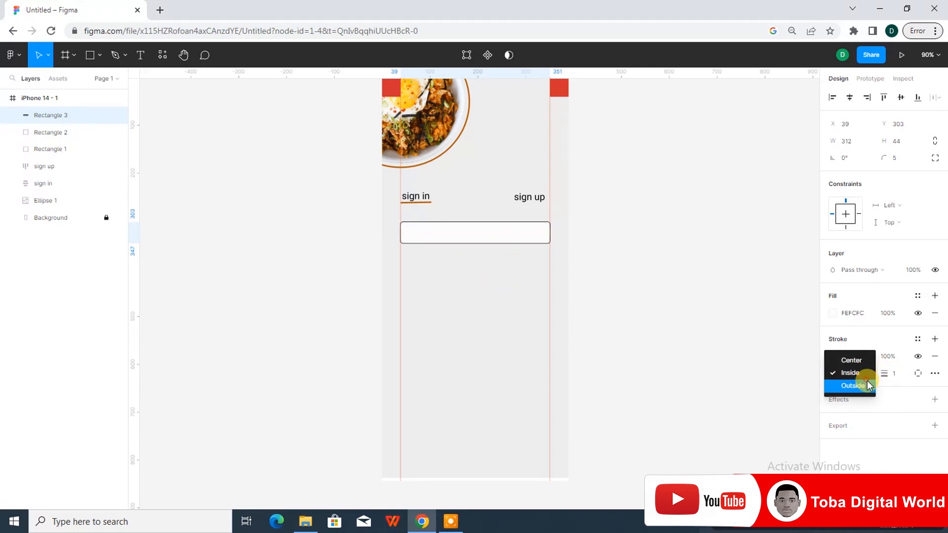
pyautogui.click(868, 386)
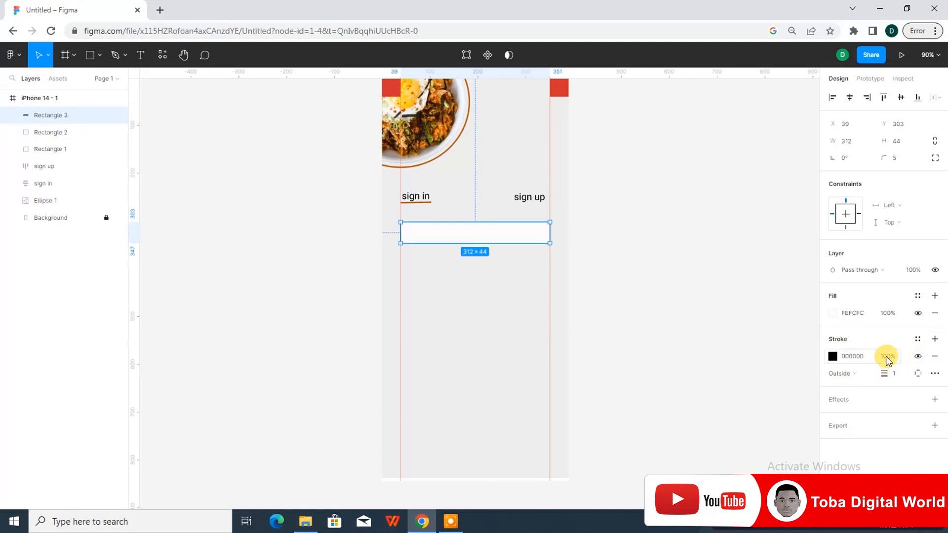
pyautogui.click(832, 356)
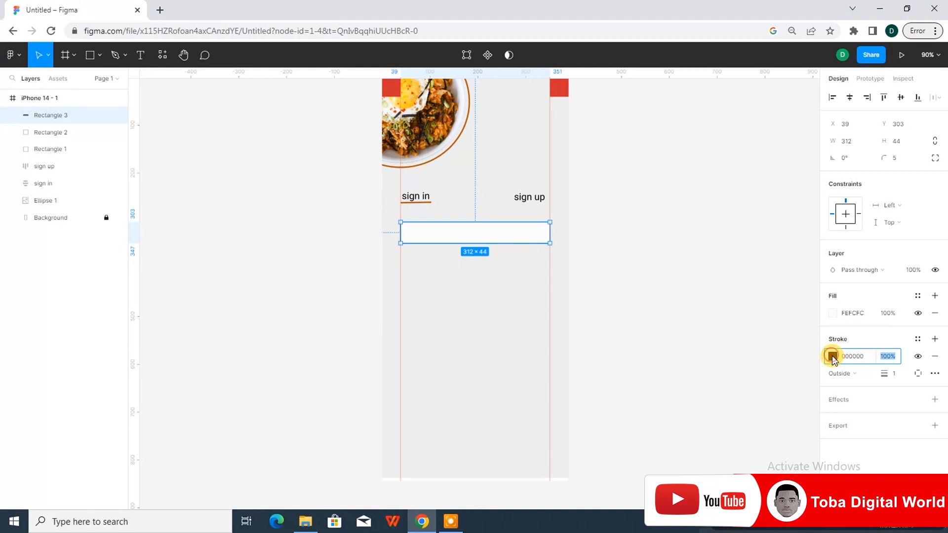
pyautogui.click(801, 416)
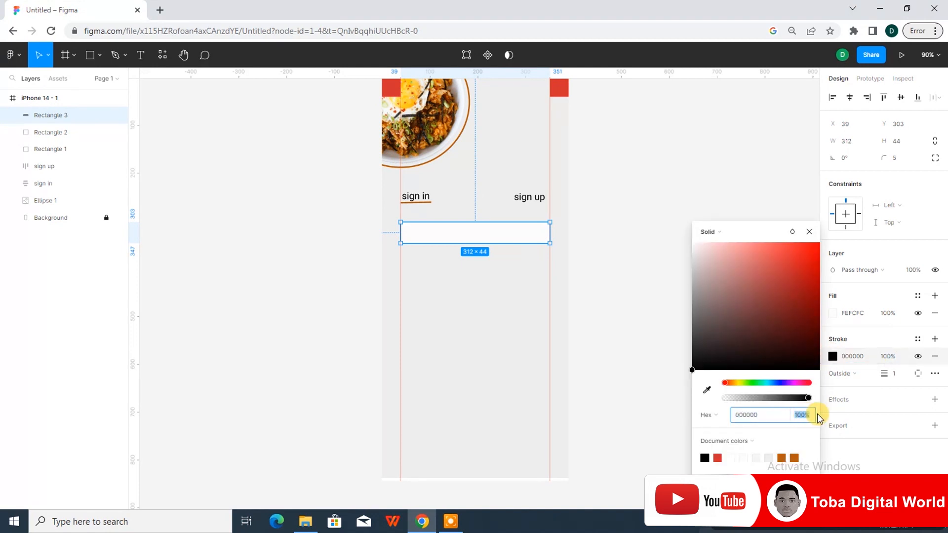
pyautogui.click(536, 249)
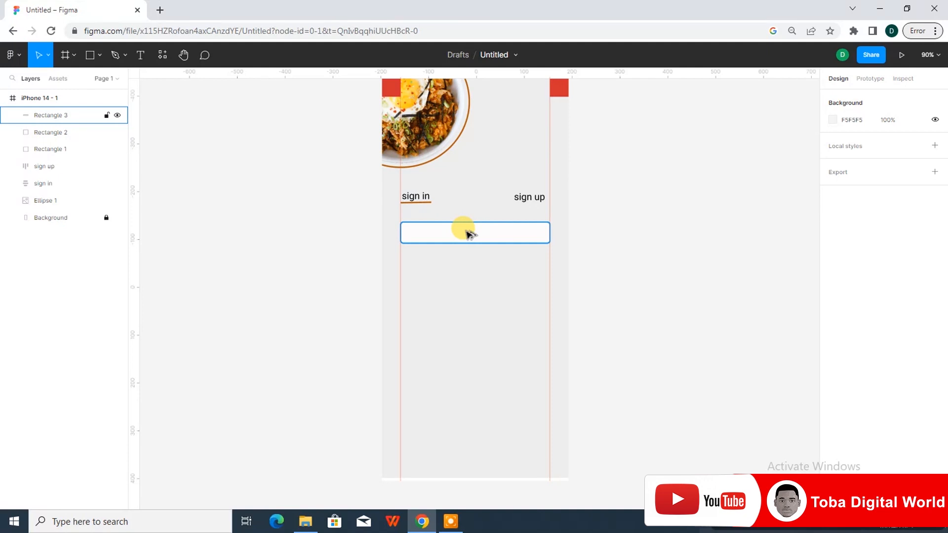
# Step: Duplicate the off-white field below itself, delete the copy, and move the original field down to Y 314
pyautogui.moveTo(467, 232); pyautogui.dragTo(469, 292)
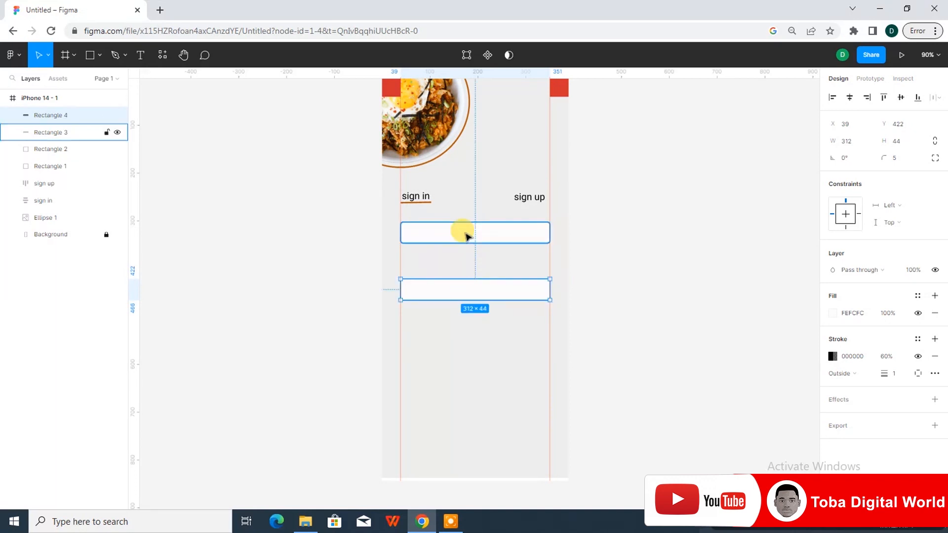
pyautogui.press('Delete')
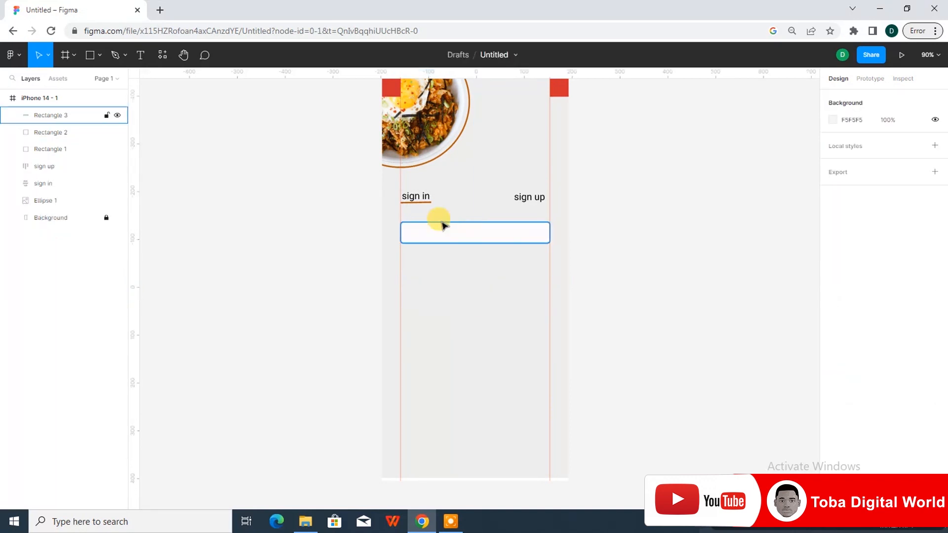
pyautogui.moveTo(430, 235); pyautogui.dragTo(435, 243)
pyautogui.press('Left')
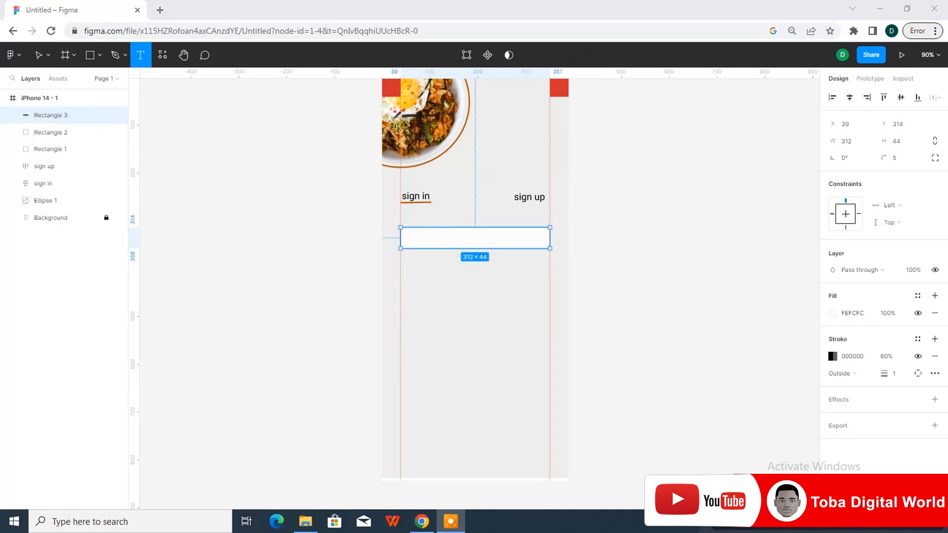
# Step: Add the text "E-mail address" at the field's upper left and set its font size to 16
pyautogui.press('t')
pyautogui.click(408, 222)
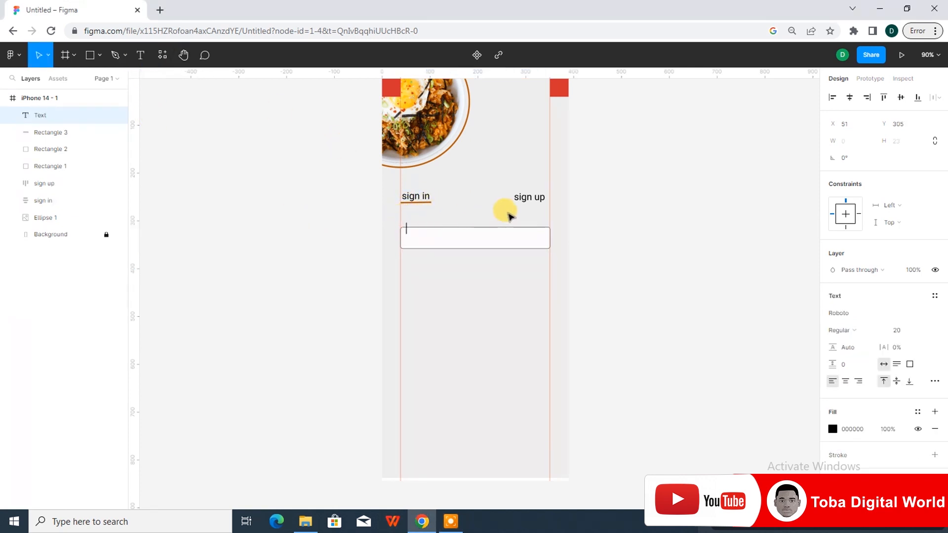
pyautogui.write('E-mail address')
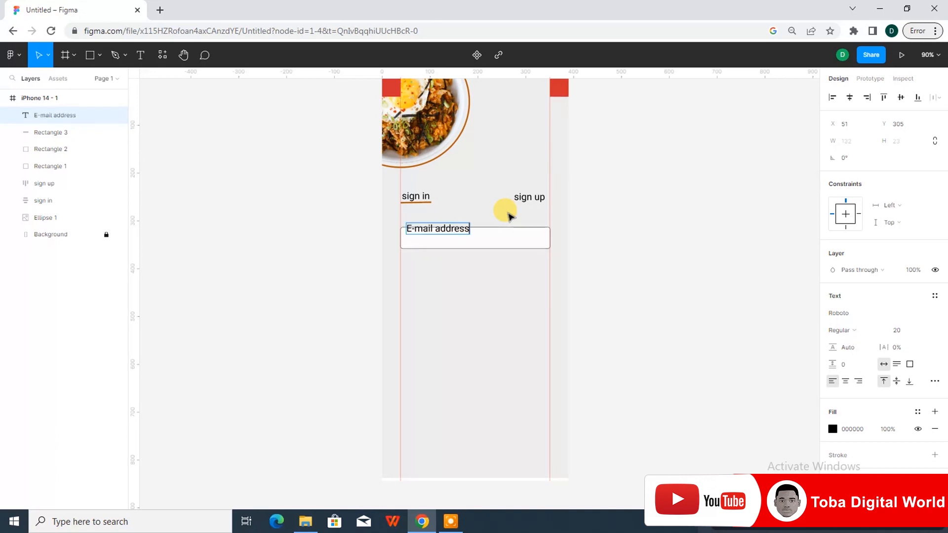
pyautogui.hotkey('ctrl', 'a')
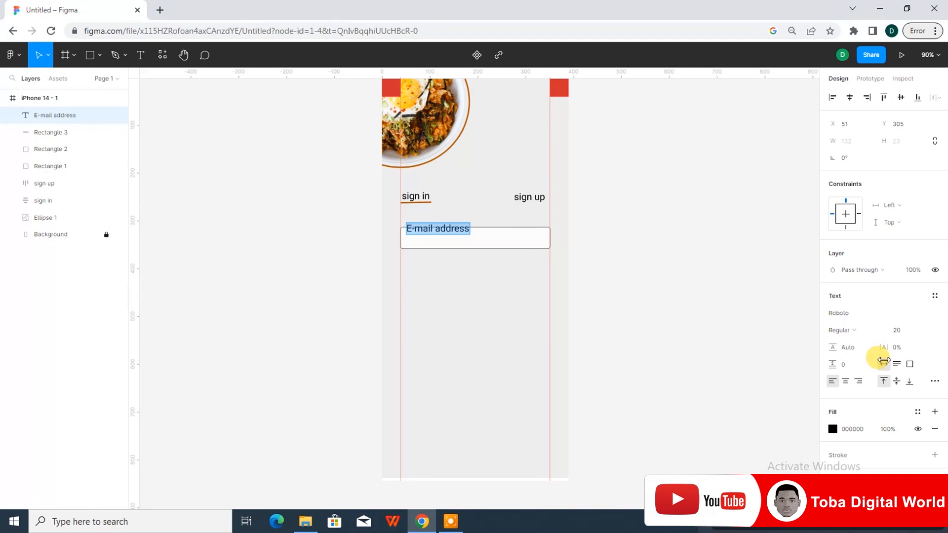
pyautogui.click(924, 332)
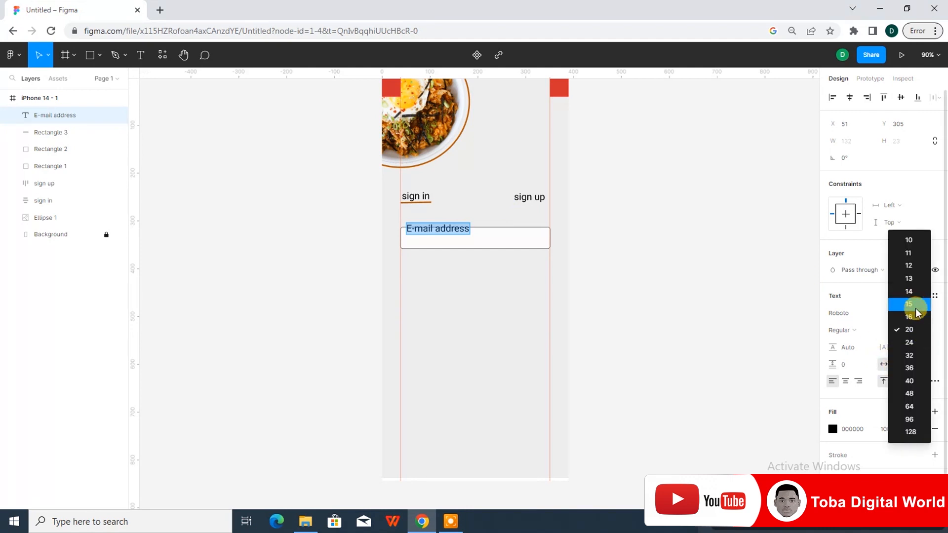
pyautogui.click(915, 313)
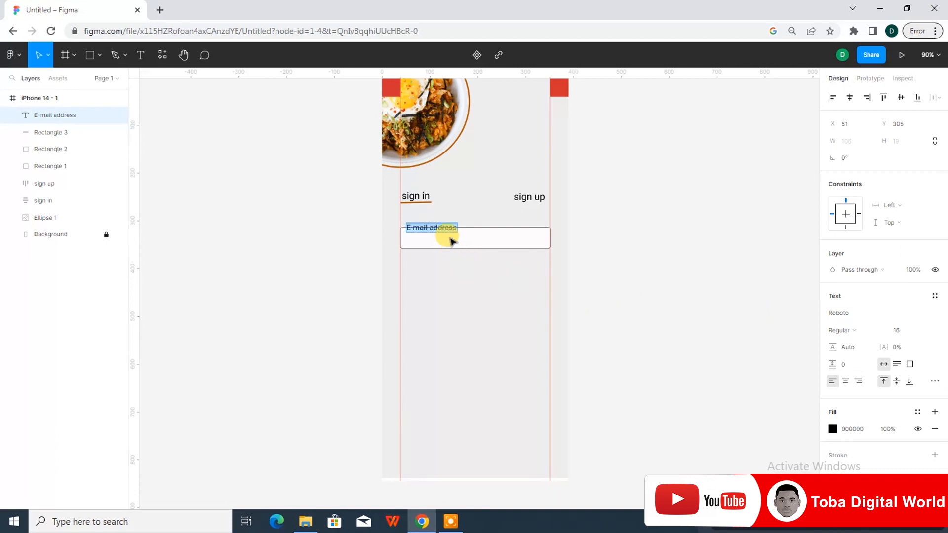
pyautogui.press('Escape')
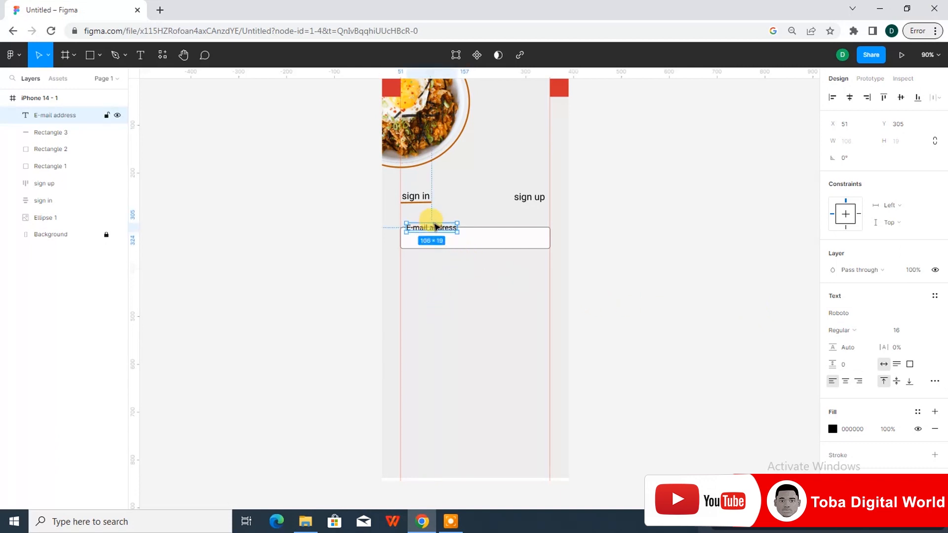
# Step: Position the "E-mail address" label just above the field at X 41, Y 294
pyautogui.moveTo(433, 230); pyautogui.dragTo(432, 227)
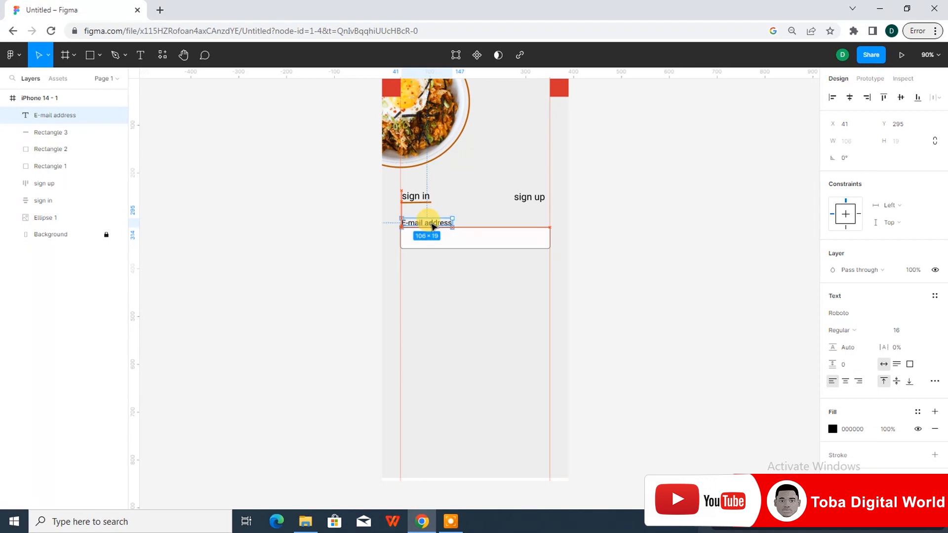
pyautogui.click(440, 288)
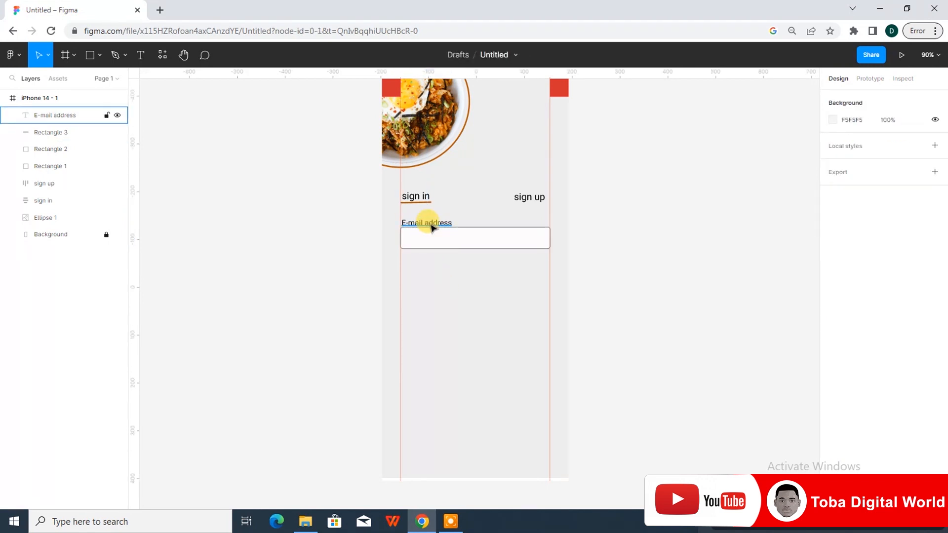
pyautogui.click(432, 225)
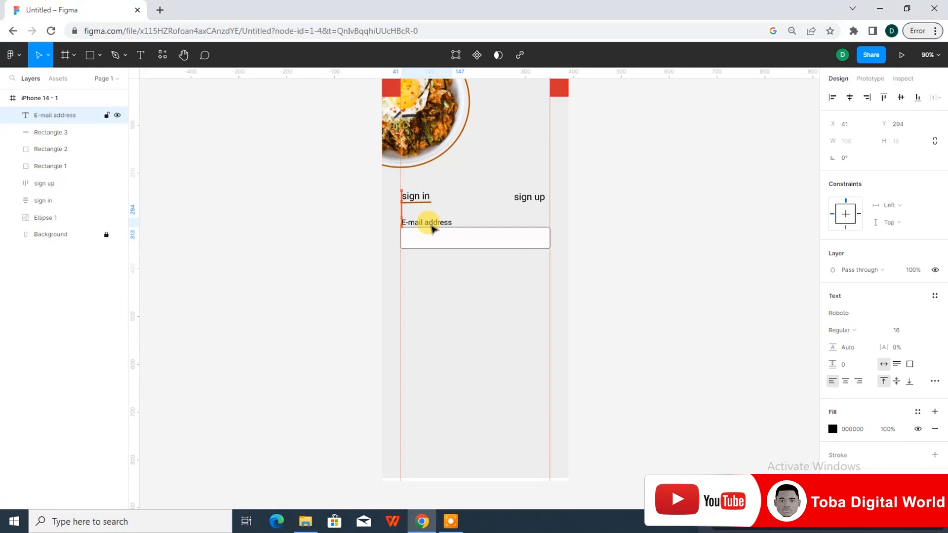
pyautogui.press('Up')
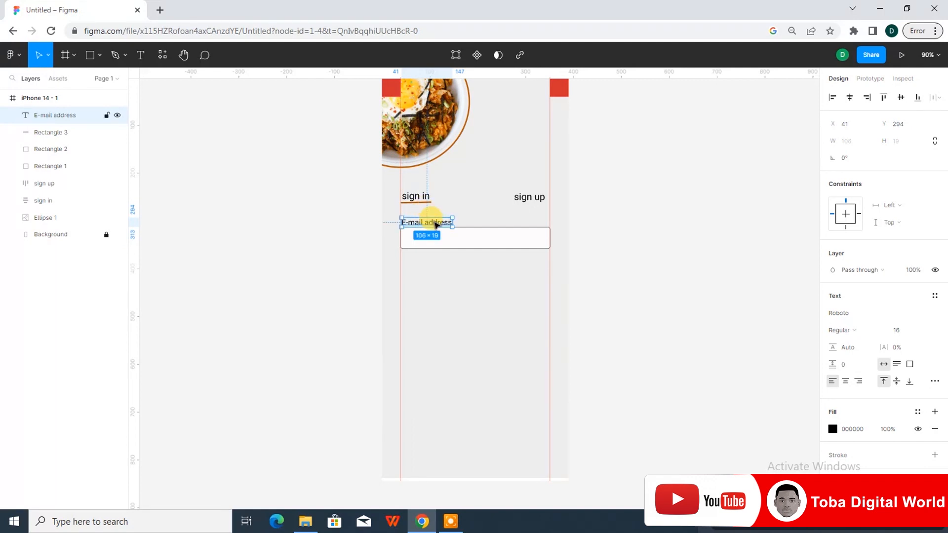
pyautogui.click(460, 302)
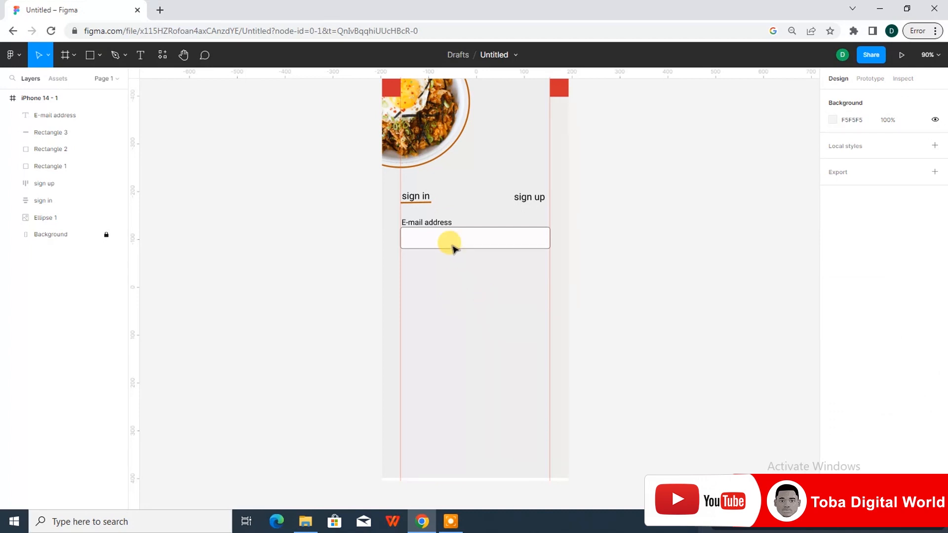
# Step: Wrap the "E-mail address" label and its field in an auto layout frame and name it "email rec"
pyautogui.click(441, 223)
pyautogui.keyDown('shift'); pyautogui.click(51, 133); pyautogui.keyUp('shift')
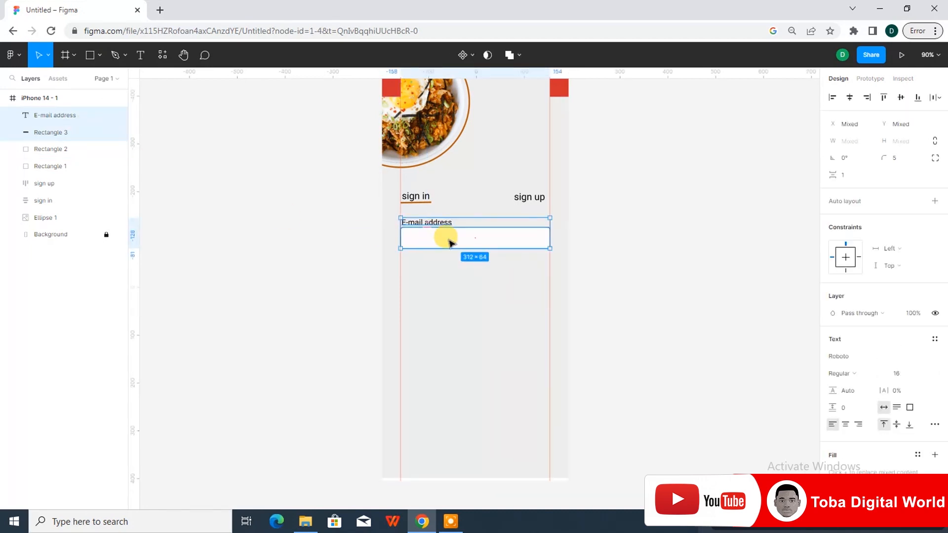
pyautogui.hotkey('shift', 'a')
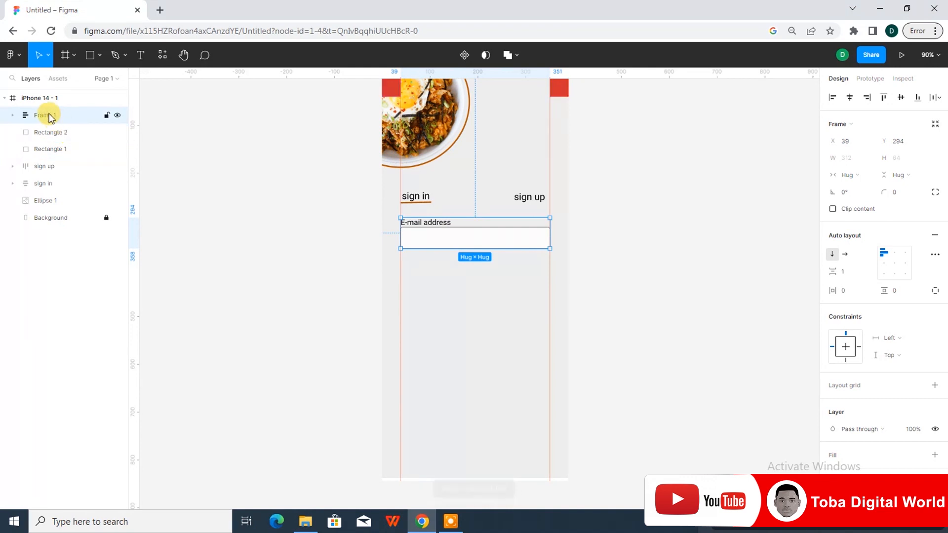
pyautogui.doubleClick(70, 118)
pyautogui.write('email rec')
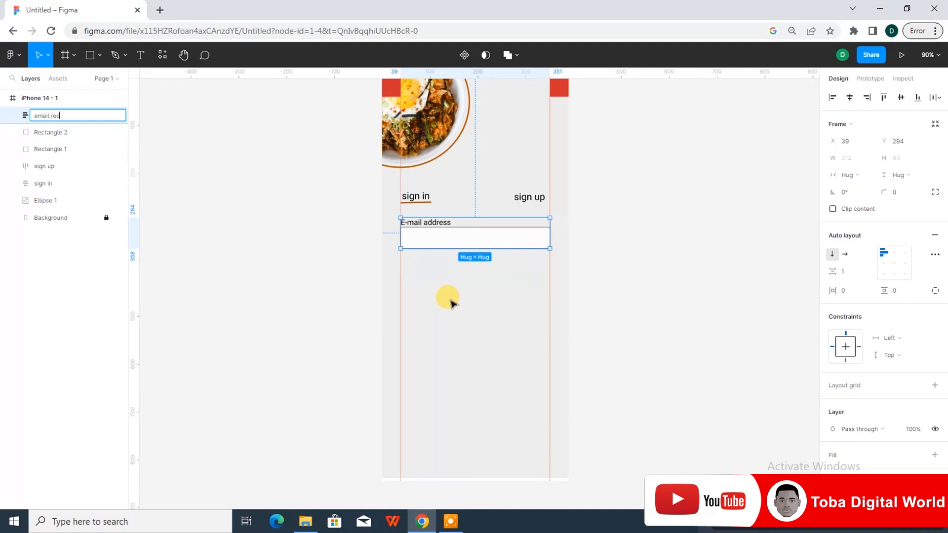
pyautogui.click(447, 254)
# Step: Duplicate the "email rec" frame below itself at Y 400 and change the copy's label to "Enter Password"
pyautogui.click(447, 237)
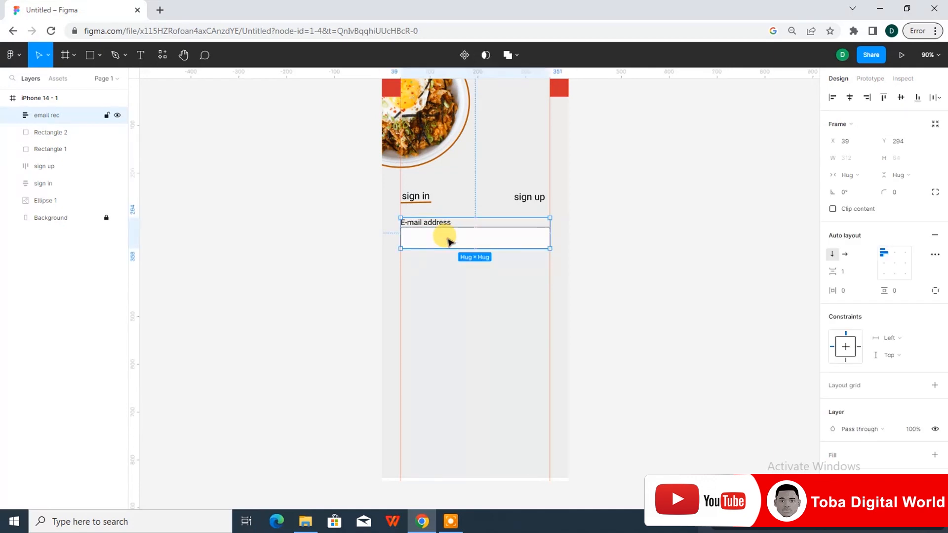
pyautogui.moveTo(450, 239); pyautogui.dragTo(448, 288)
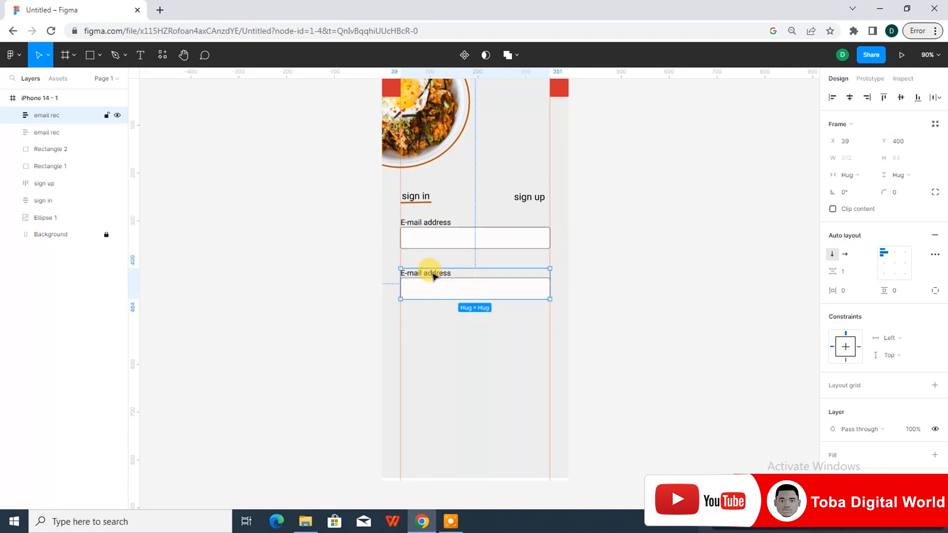
pyautogui.doubleClick(433, 275)
pyautogui.doubleClick(431, 273)
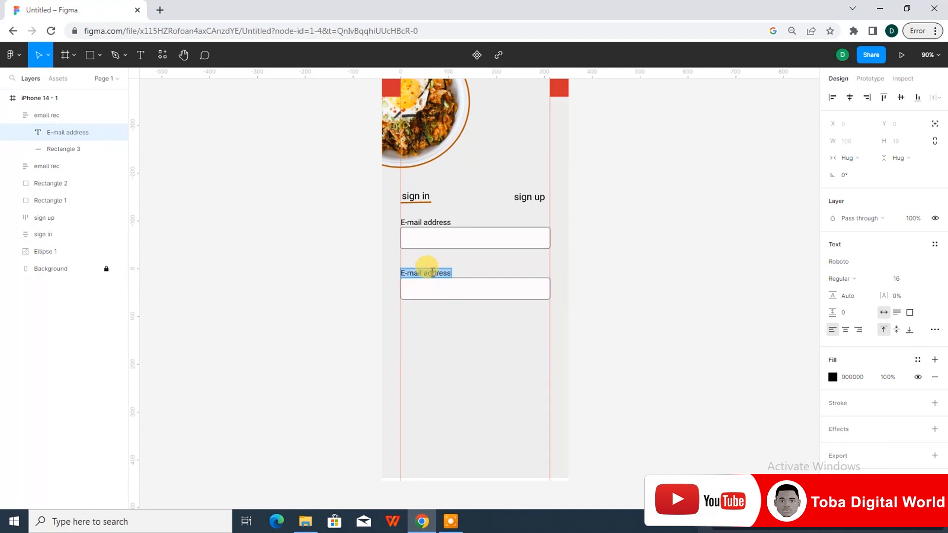
pyautogui.write('Enter Password')
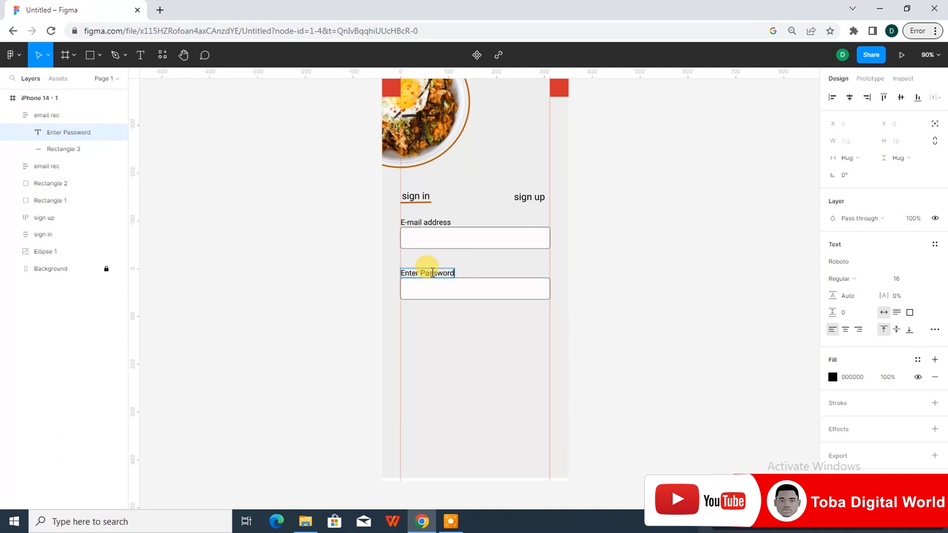
pyautogui.click(470, 325)
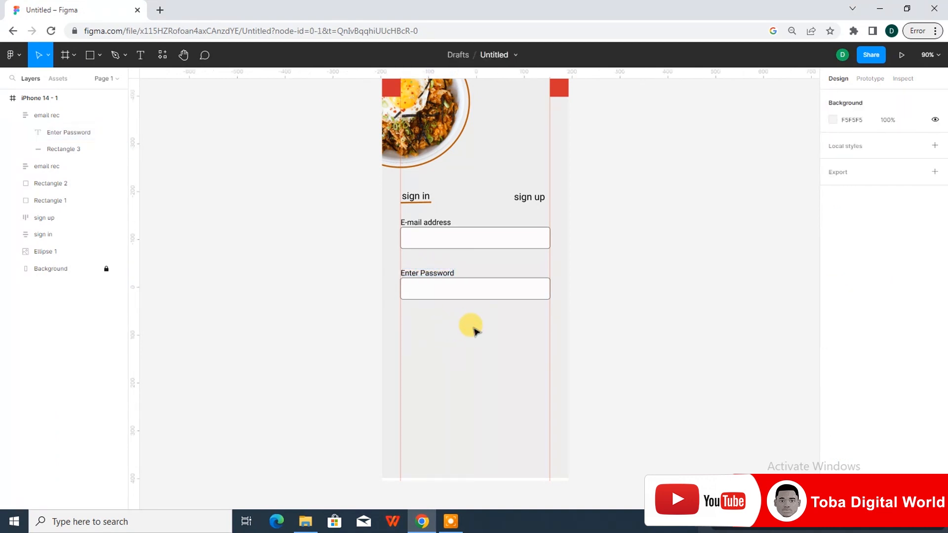
pyautogui.click(473, 284)
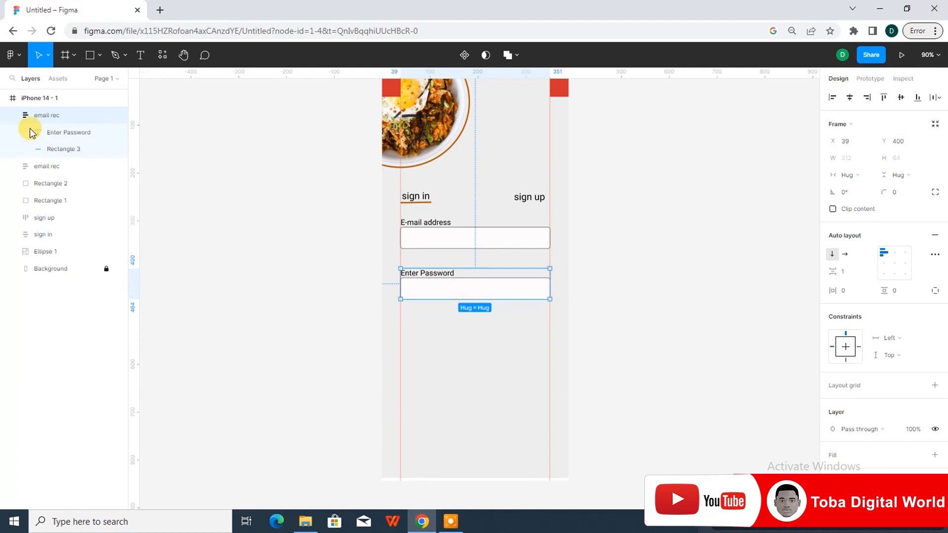
pyautogui.keyDown('shift'); pyautogui.click(48, 165); pyautogui.keyUp('shift')
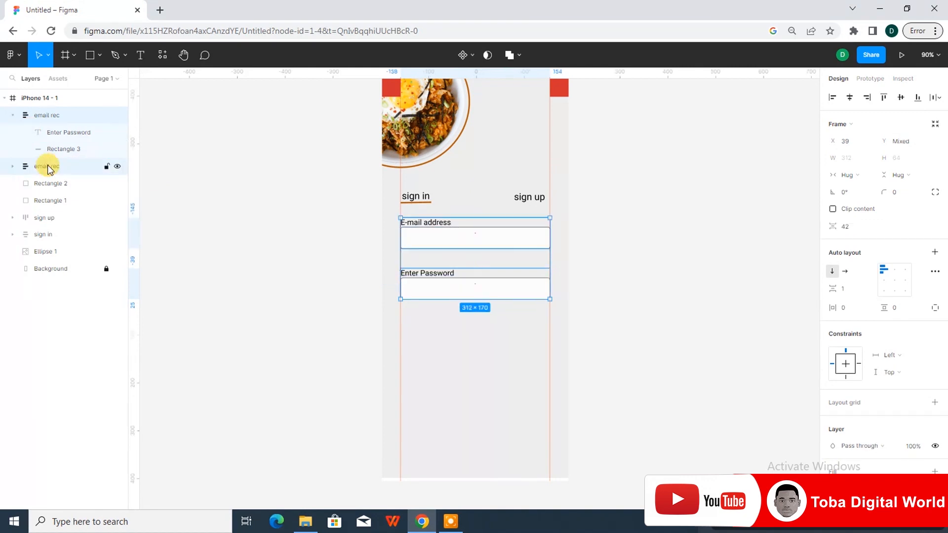
pyautogui.click(485, 339)
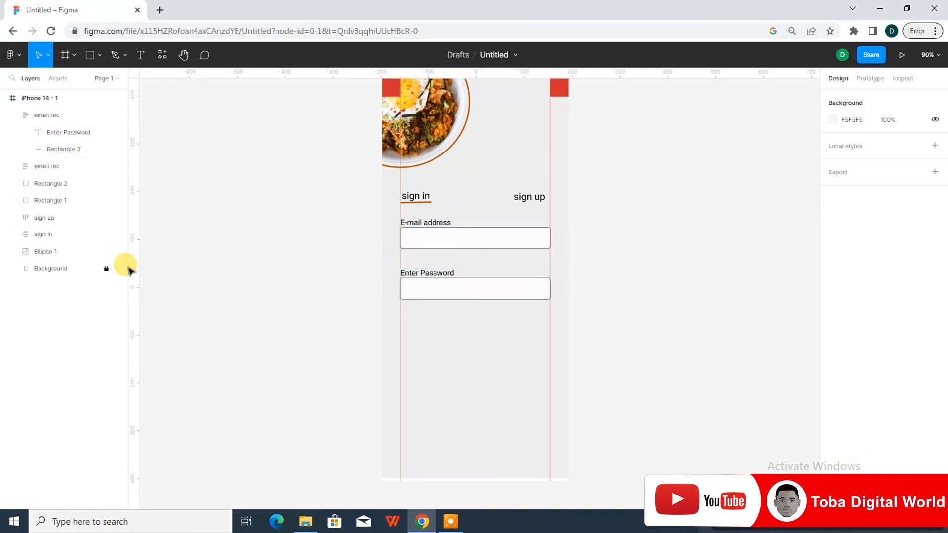
# Step: Collapse the two "email rec" layers and rename the frame holding the "Enter Password" label as "password rec"
pyautogui.click(12, 167)
pyautogui.click(12, 116)
pyautogui.click(13, 131)
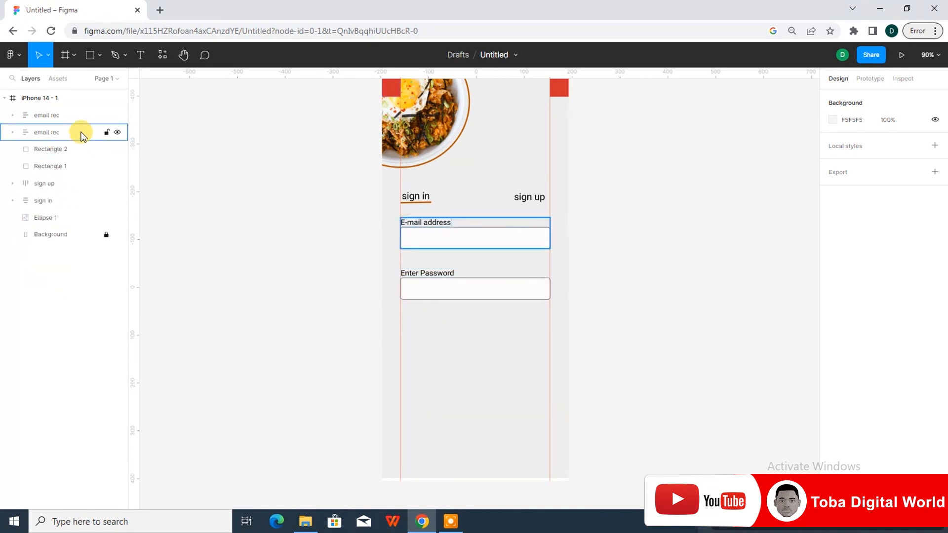
pyautogui.click(438, 277)
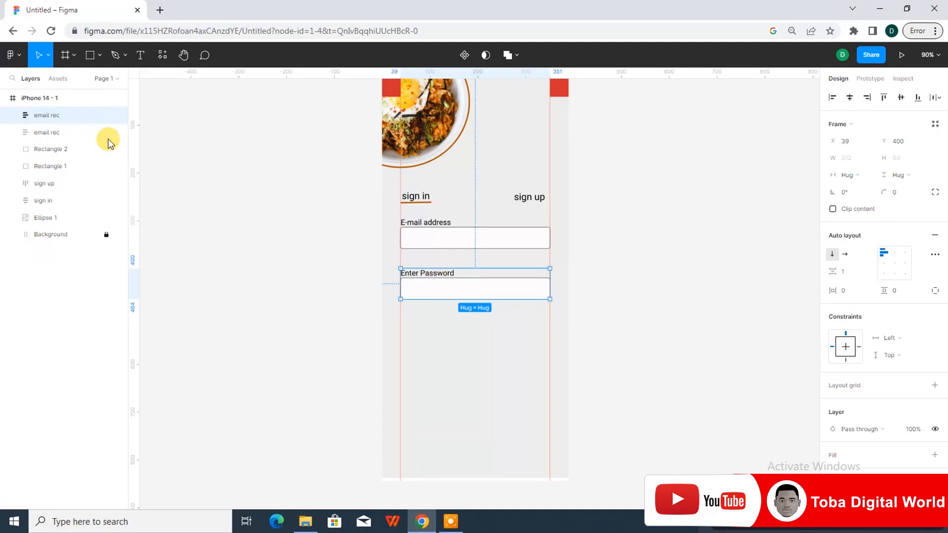
pyautogui.doubleClick(39, 115)
pyautogui.click(52, 117)
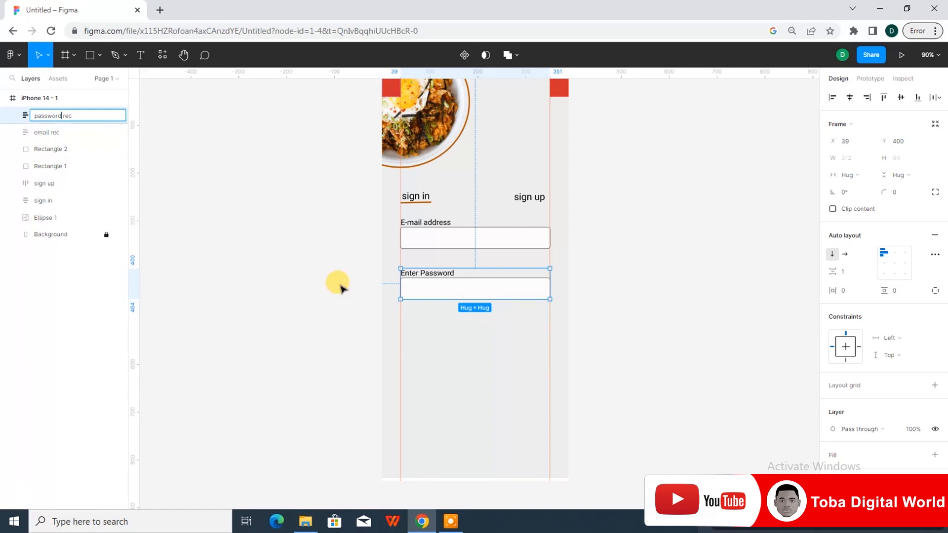
pyautogui.click(463, 346)
# Step: Combine the "password rec" and "email rec" frames in one auto layout frame with a vertical spacing of 30
pyautogui.click(447, 277)
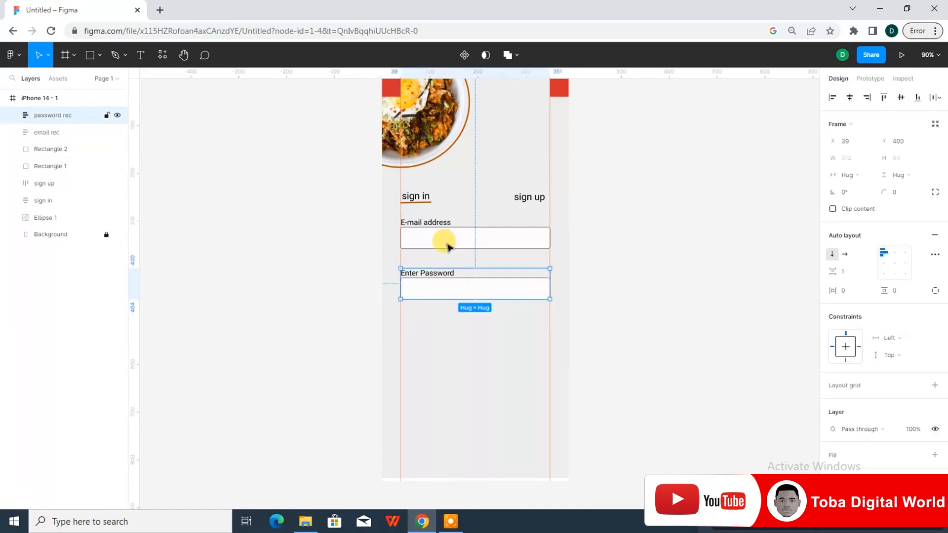
pyautogui.keyDown('shift'); pyautogui.click(448, 245); pyautogui.keyUp('shift')
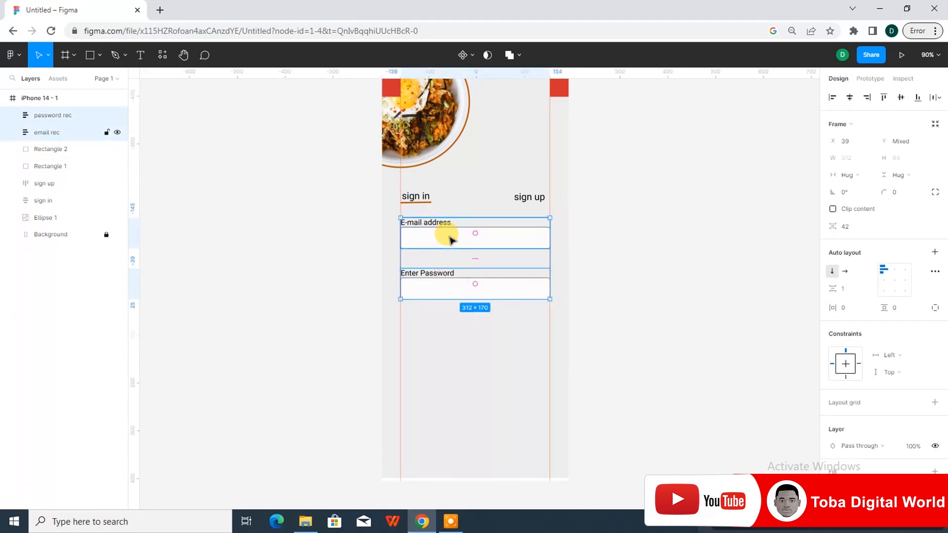
pyautogui.hotkey('shift', 'a')
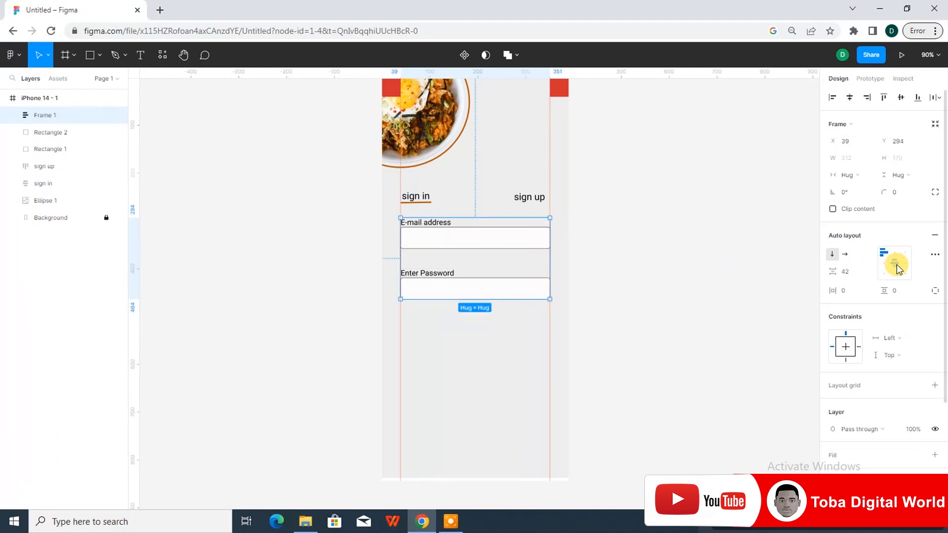
pyautogui.click(847, 273)
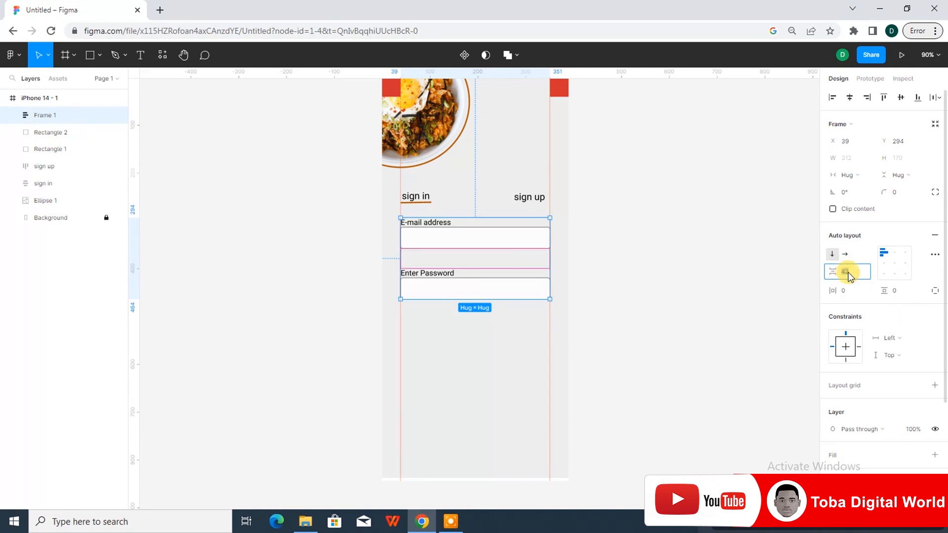
pyautogui.write('30')
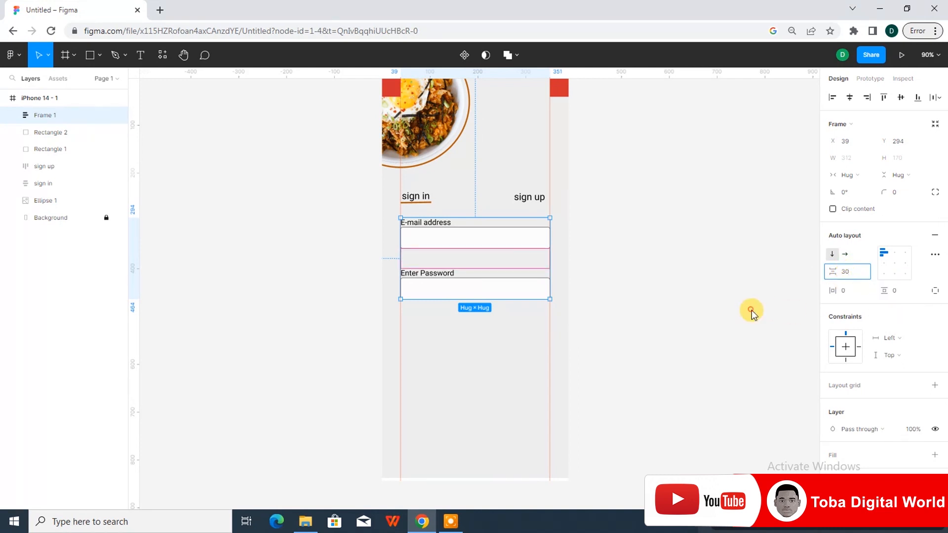
pyautogui.click(749, 310)
# Step: Set the alignment of the combined e-mail and password auto layout frame to centre
pyautogui.click(505, 270)
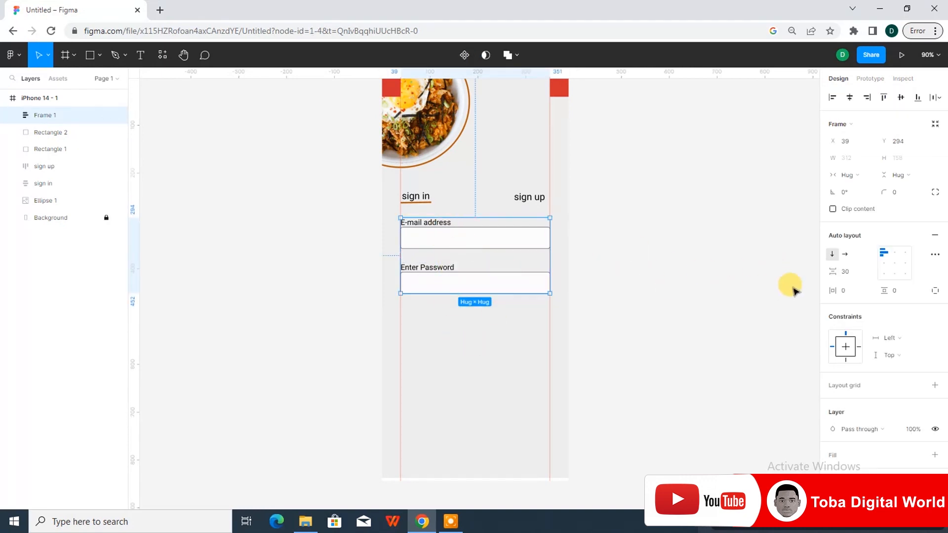
pyautogui.click(896, 264)
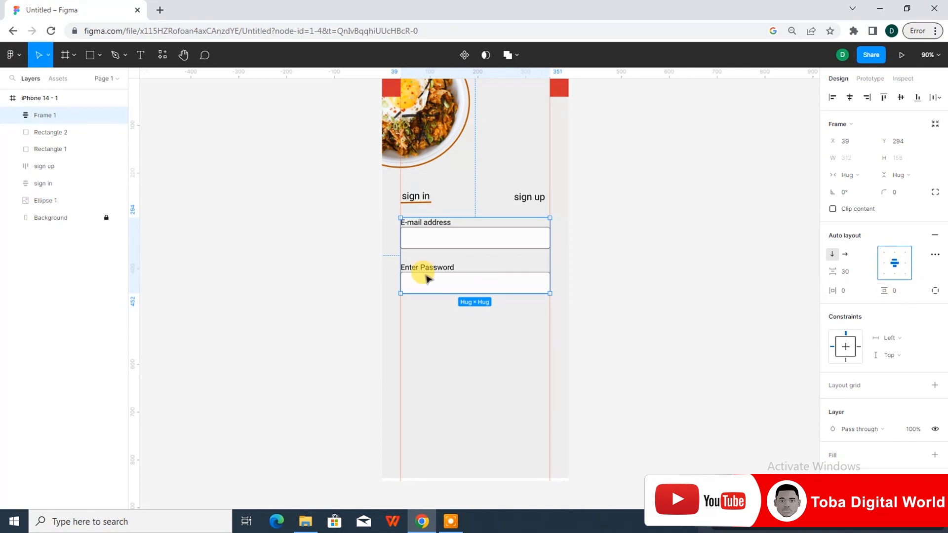
pyautogui.click(455, 391)
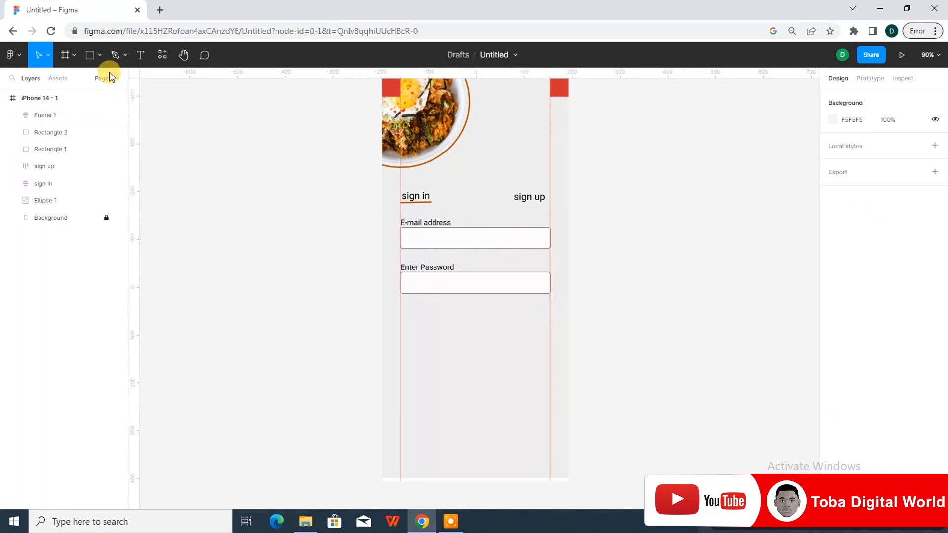
# Step: Add the text "forget passworld" below the password field's right end at X 255, Y 462 with font size 12
pyautogui.click(141, 55)
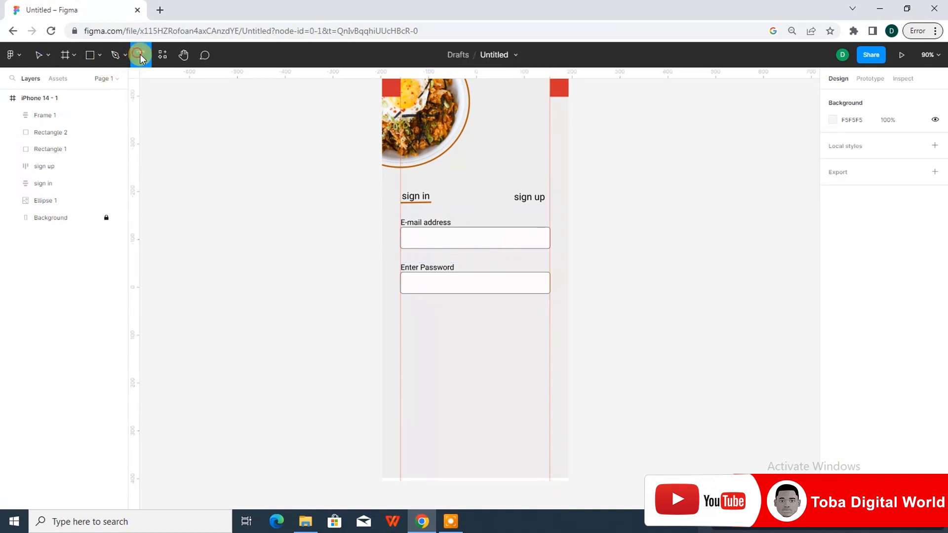
pyautogui.click(504, 298)
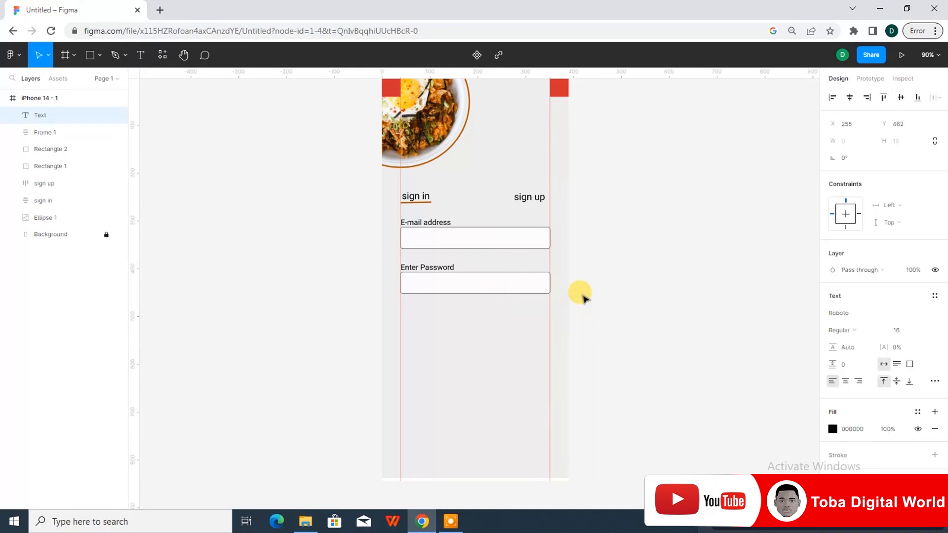
pyautogui.write('forget passworld')
pyautogui.hotkey('ctrl', 'a')
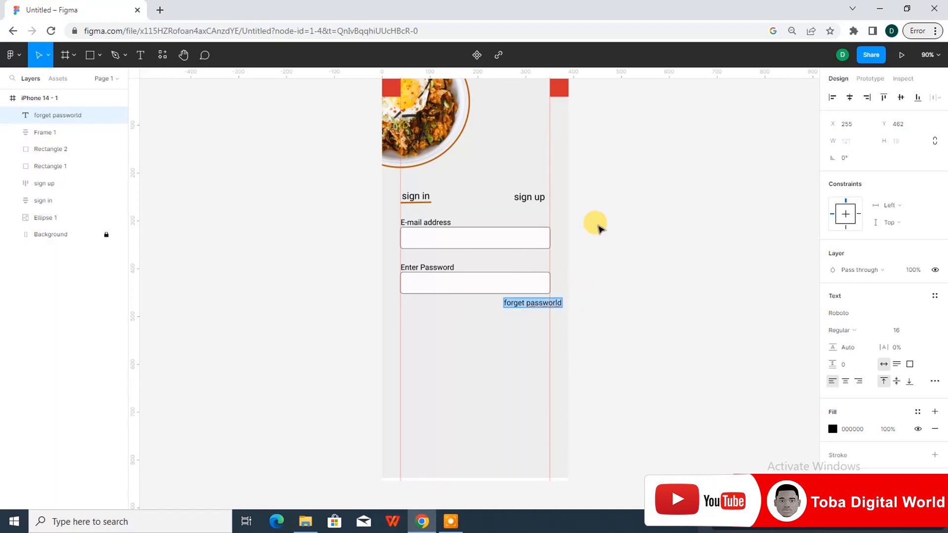
pyautogui.click(914, 330)
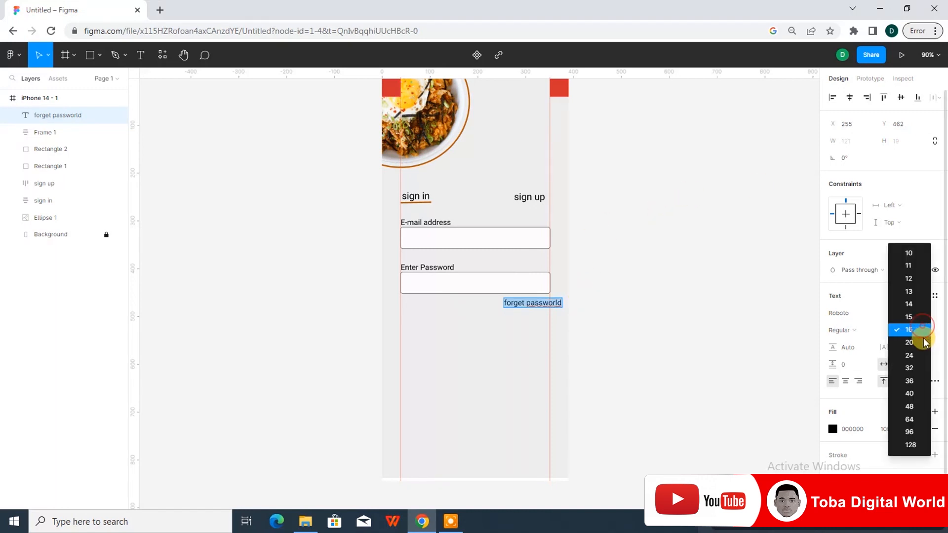
pyautogui.click(909, 280)
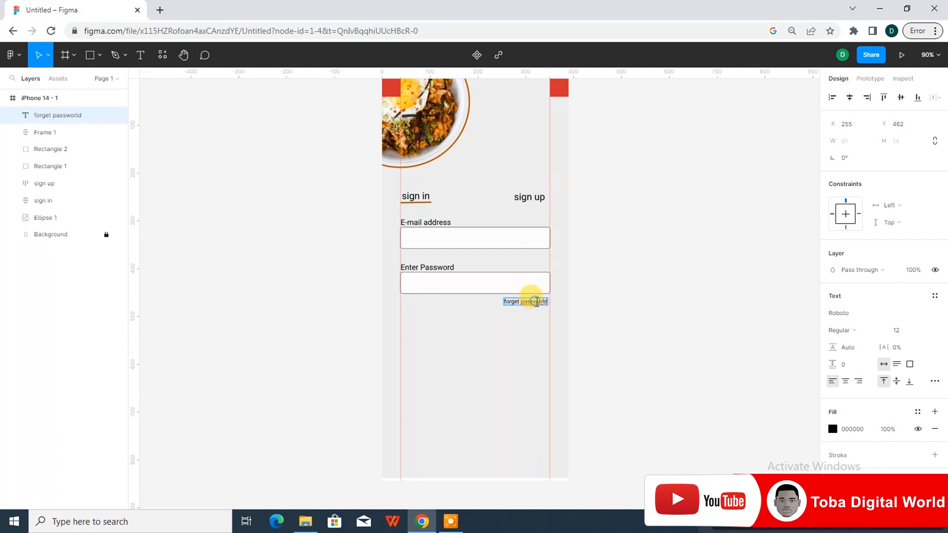
pyautogui.rightClick(535, 303)
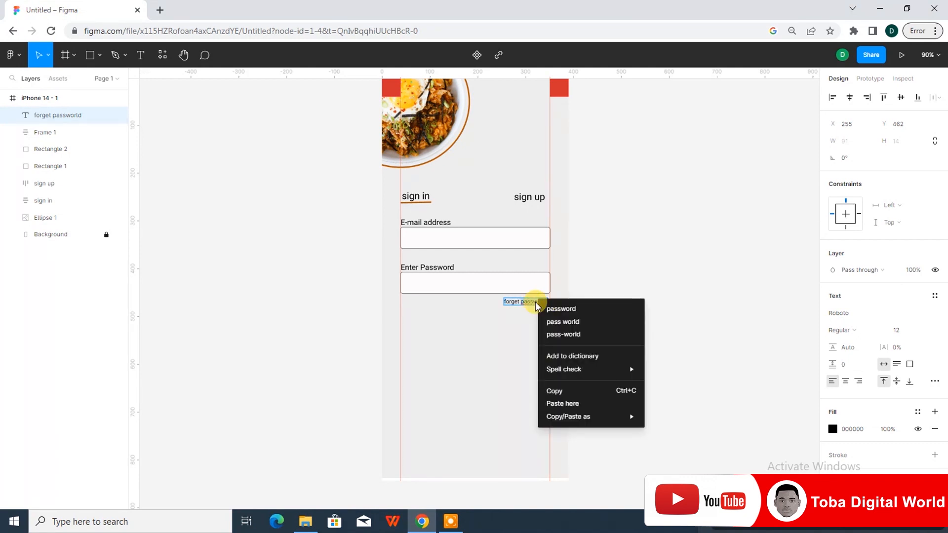
pyautogui.click(527, 302)
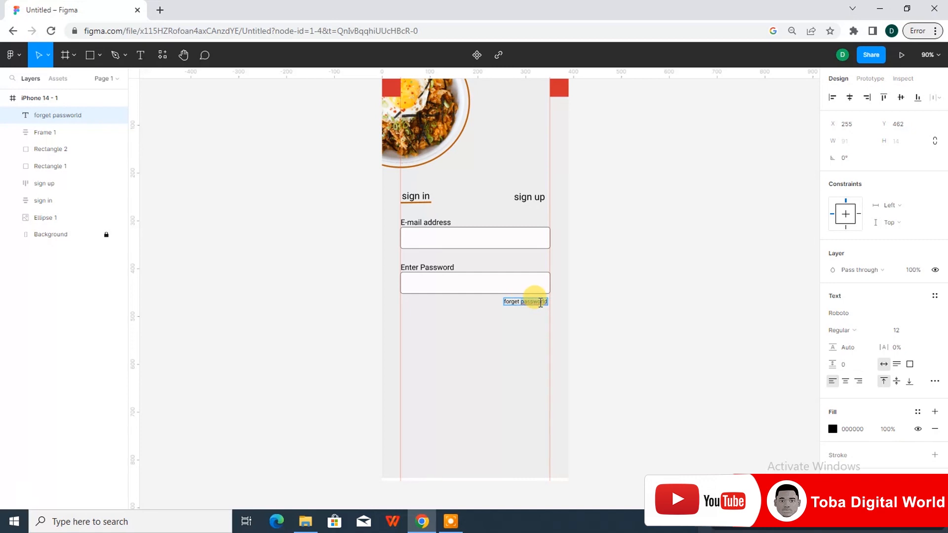
pyautogui.press('Escape')
pyautogui.press('Escape')
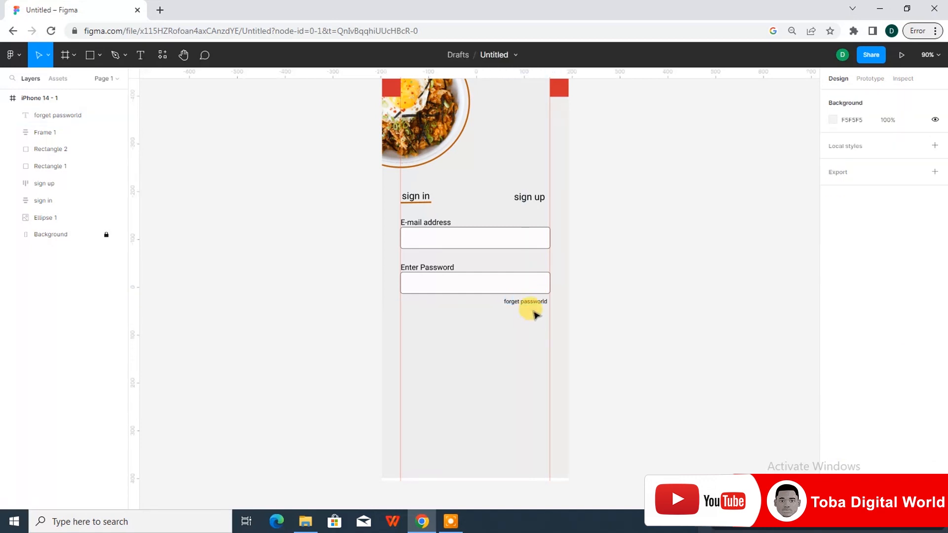
# Step: Correct the misspelled word below the password field with the spelling suggestion "password", making the text "forget password"
pyautogui.click(537, 303)
pyautogui.doubleClick(531, 301)
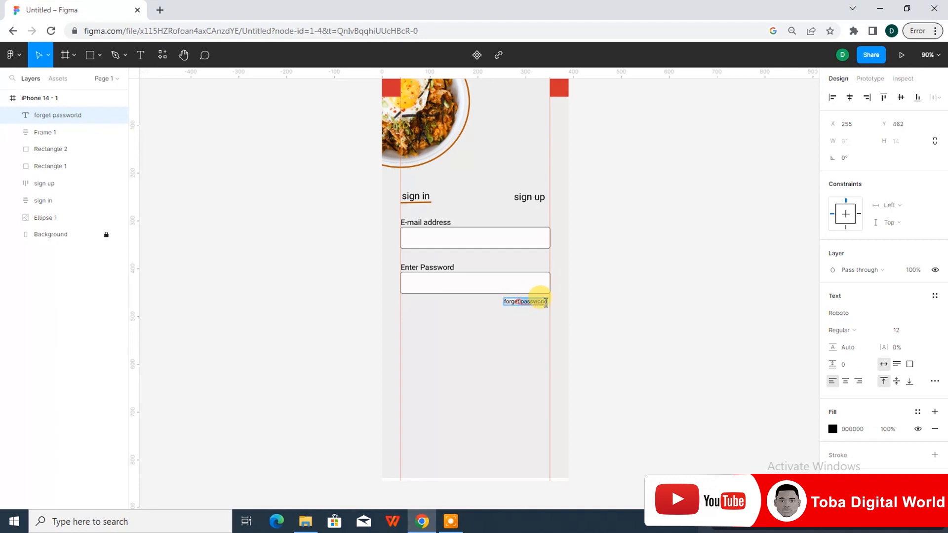
pyautogui.rightClick(531, 303)
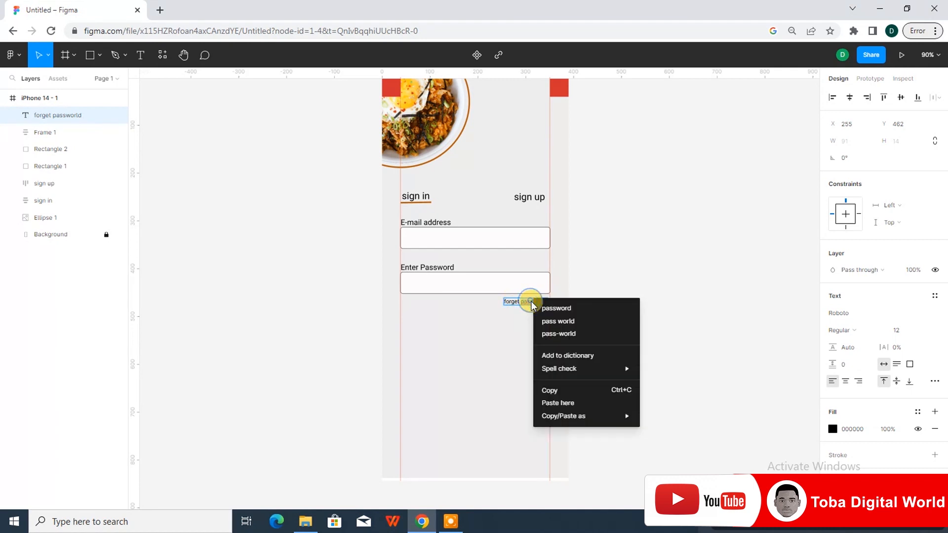
pyautogui.click(566, 309)
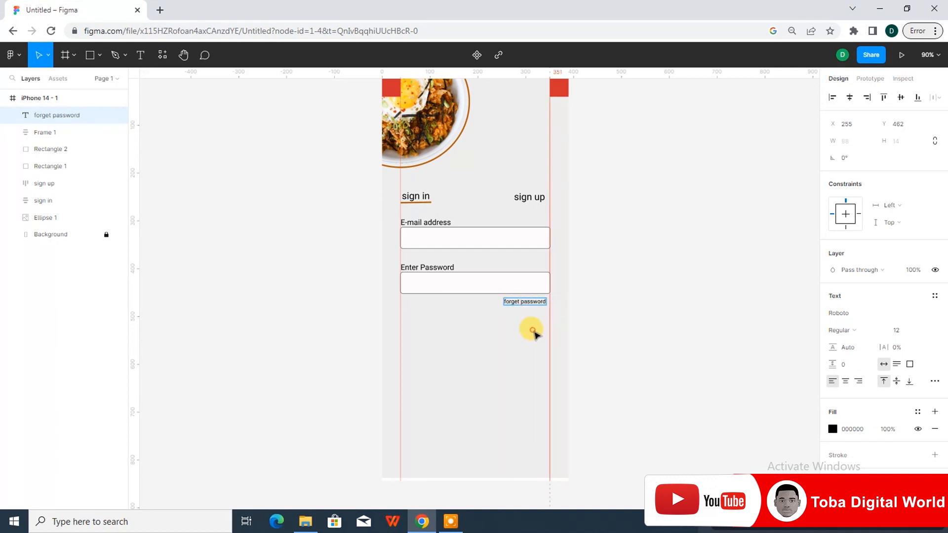
pyautogui.press('Escape')
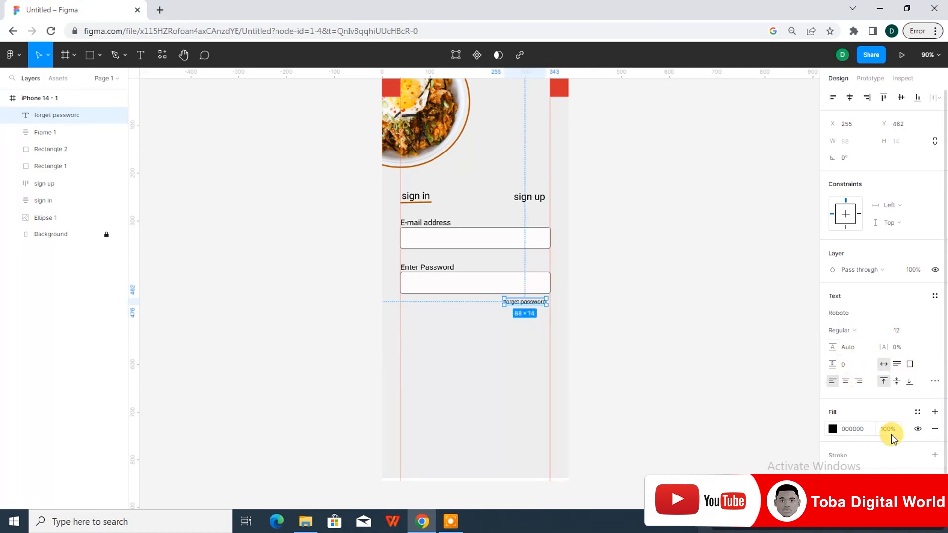
# Step: Reduce the fill opacity of the "forget password" text and move it closer beneath the password field's right end
pyautogui.click(834, 429)
pyautogui.click(802, 415)
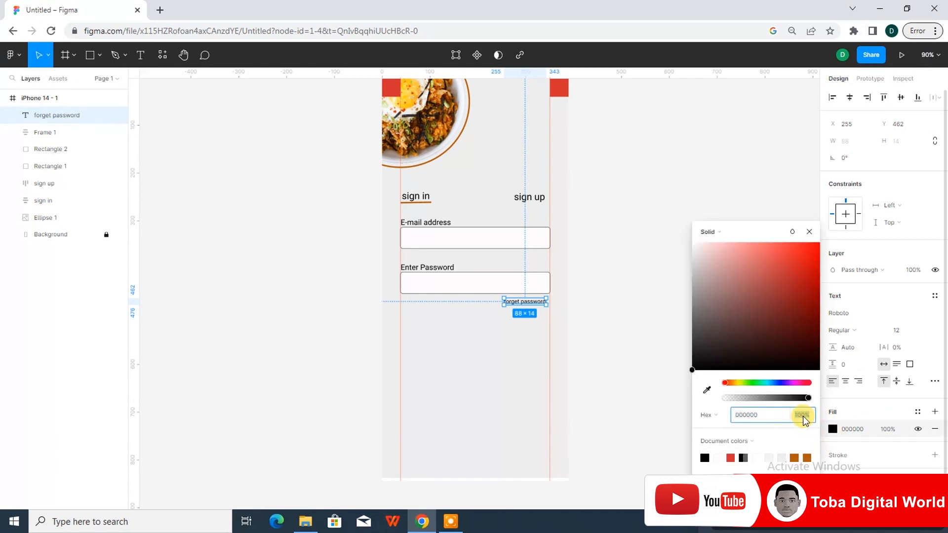
pyautogui.click(666, 341)
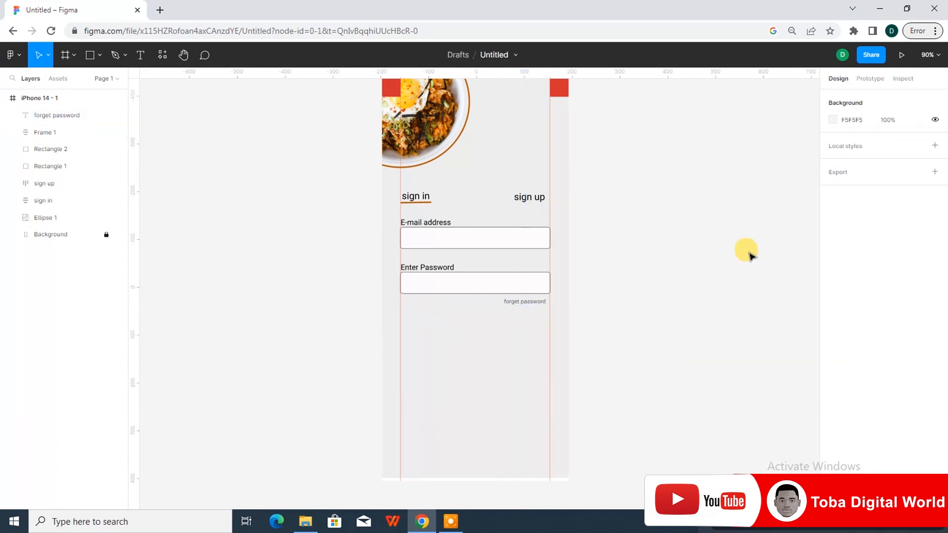
pyautogui.click(523, 303)
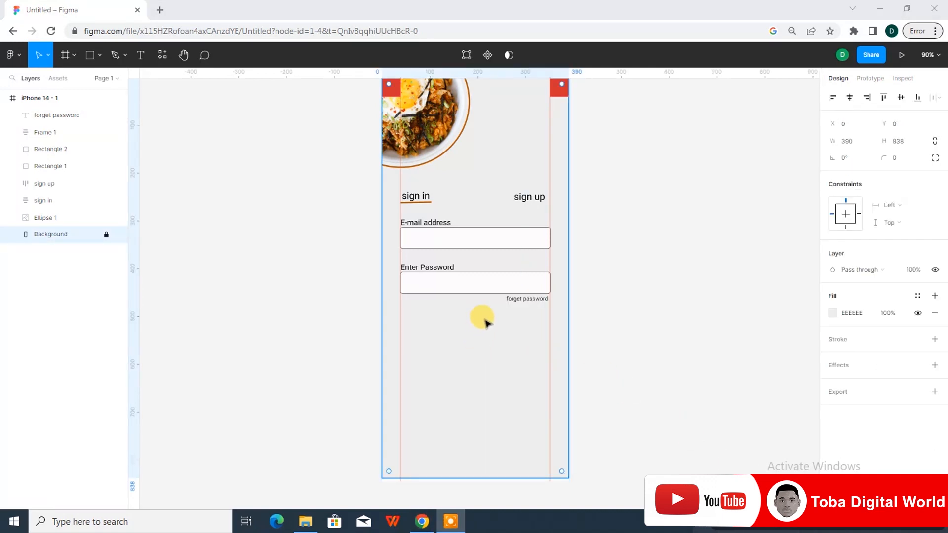
pyautogui.click(459, 327)
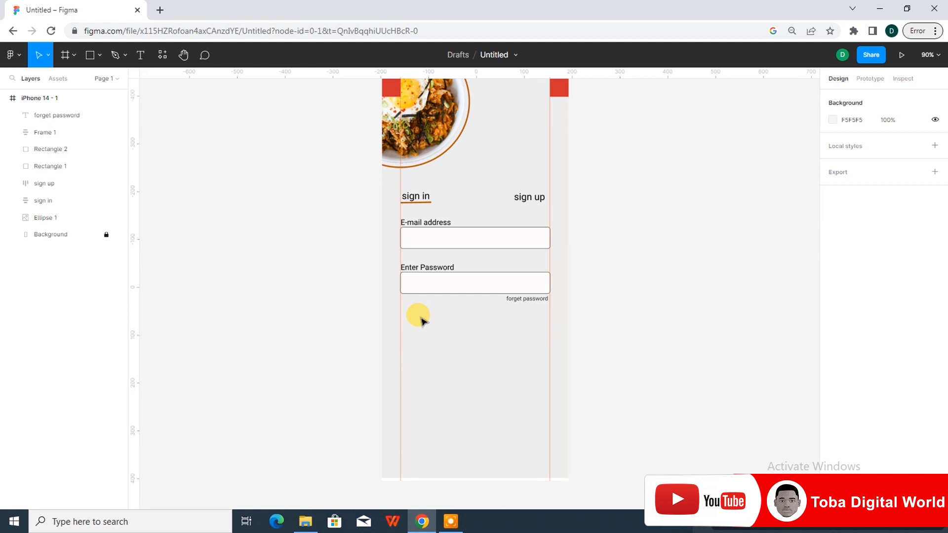
pyautogui.rightClick(421, 319)
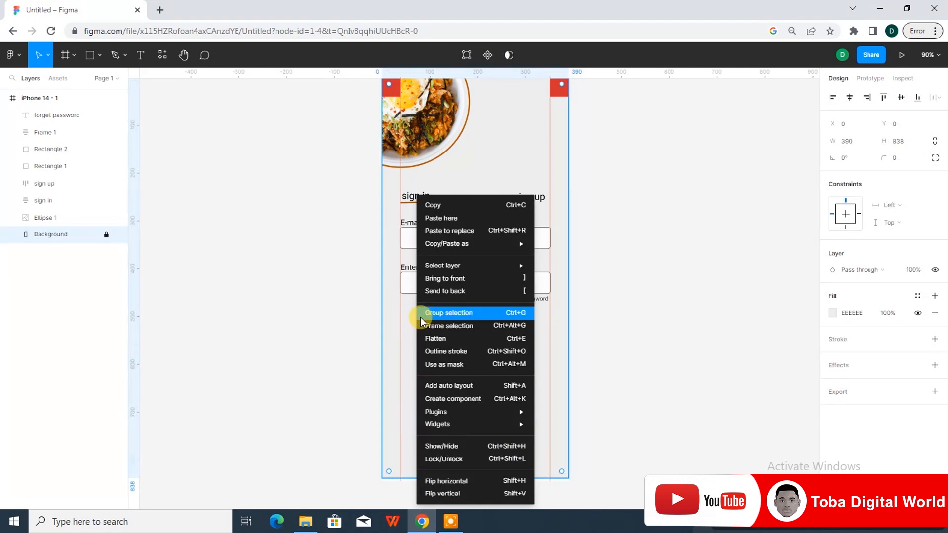
pyautogui.moveTo(484, 415)
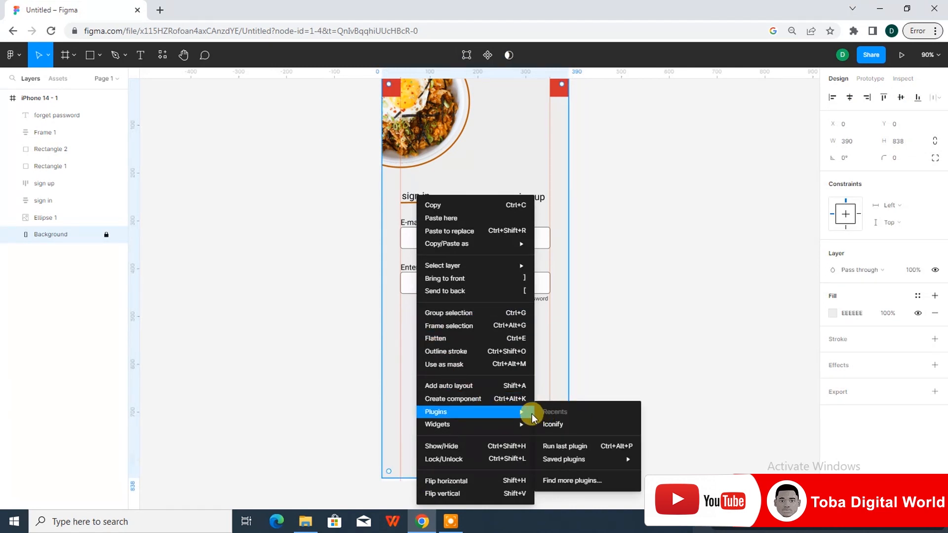
pyautogui.click(553, 483)
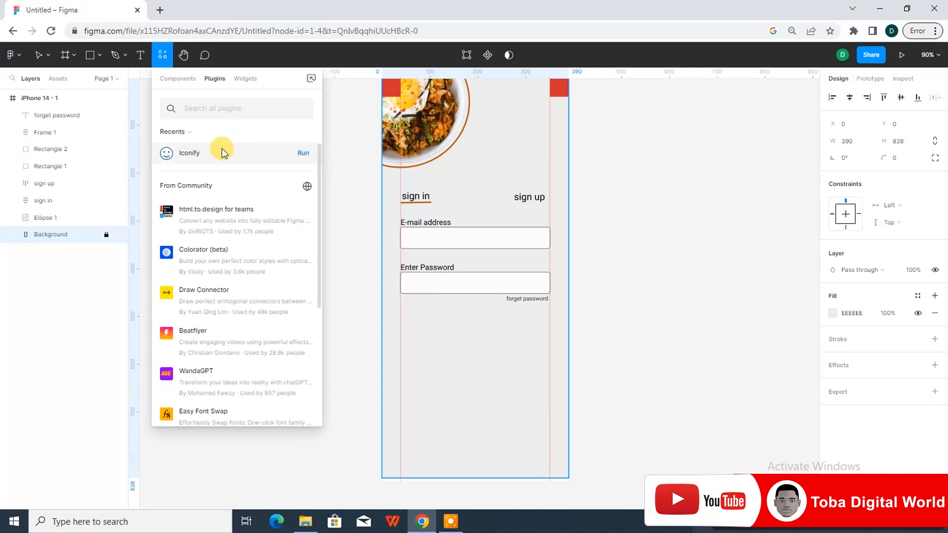
pyautogui.click(252, 161)
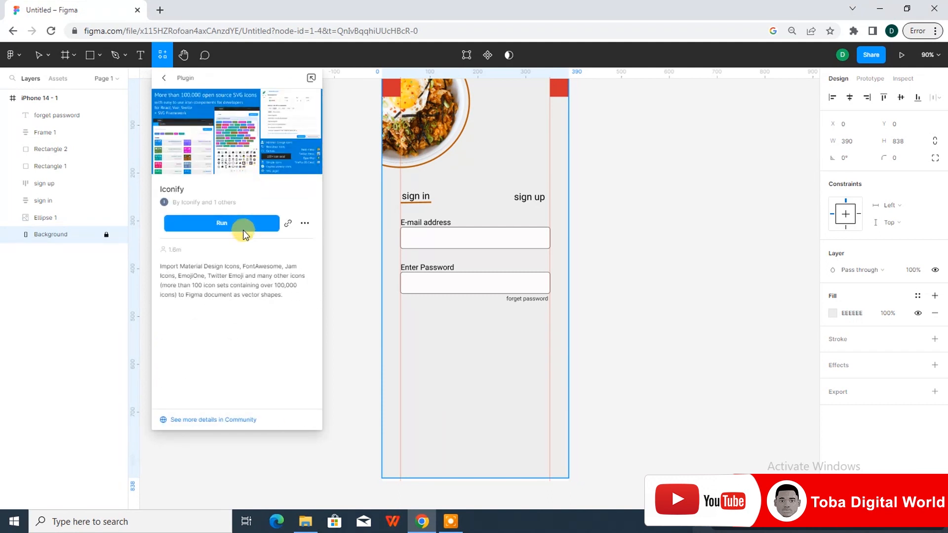
pyautogui.click(166, 78)
pyautogui.click(338, 127)
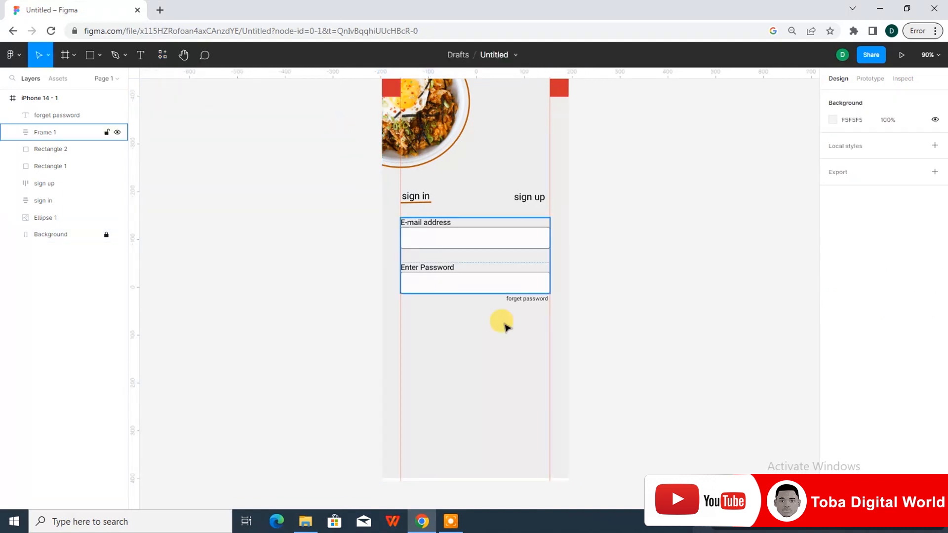
# Step: Run the Iconify plugin, search for "marked" icons and choose the memory:checkbox-marked icon
pyautogui.rightClick(514, 333)
pyautogui.moveTo(599, 418)
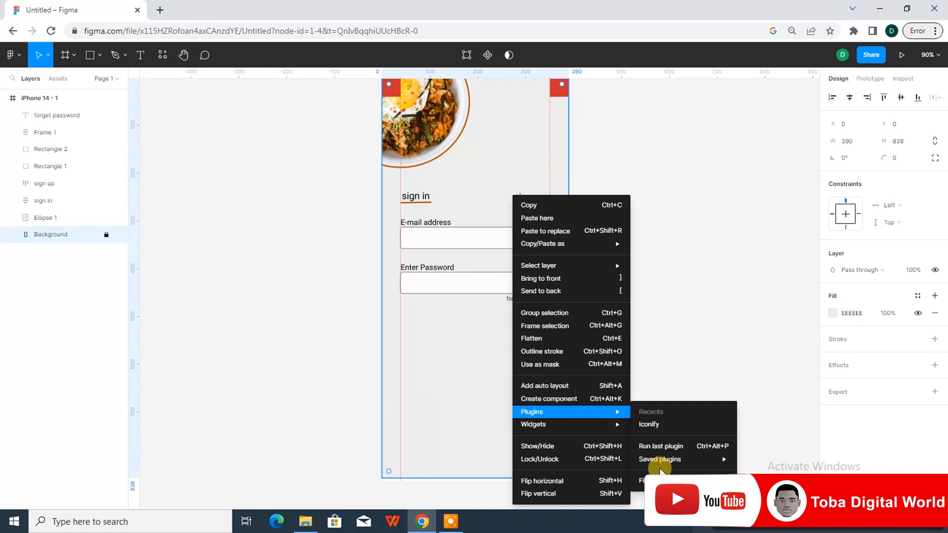
pyautogui.click(659, 427)
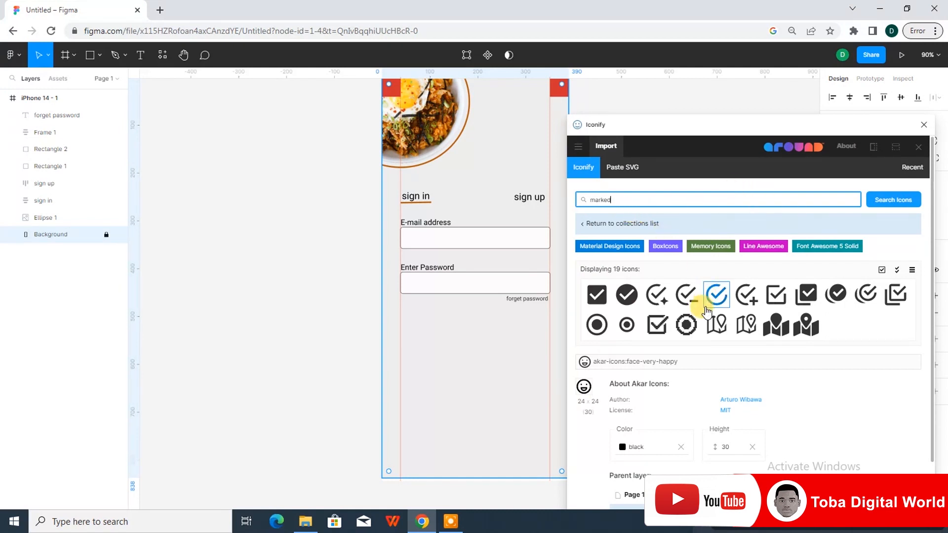
pyautogui.click(657, 336)
pyautogui.scroll(-1, 701, 326)
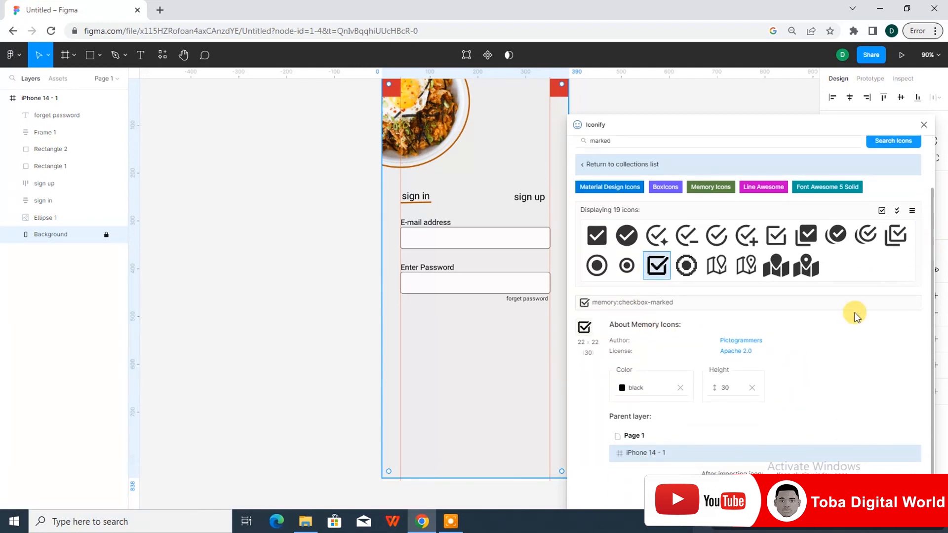
# Step: Import the black checkbox icon at height 30 into the iPhone 14 - 1 frame and place it below the password field's left end
pyautogui.click(623, 389)
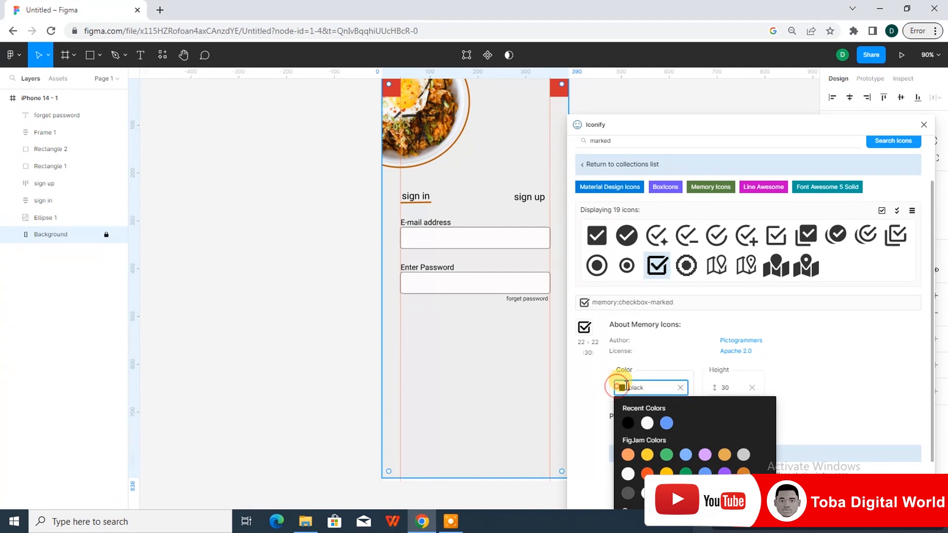
pyautogui.click(817, 378)
pyautogui.click(678, 400)
pyautogui.click(783, 451)
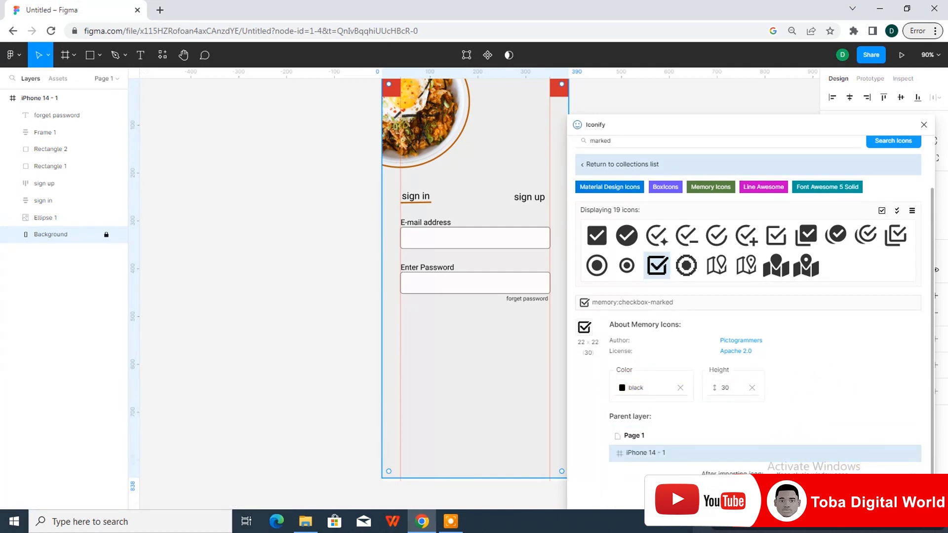
pyautogui.click(674, 494)
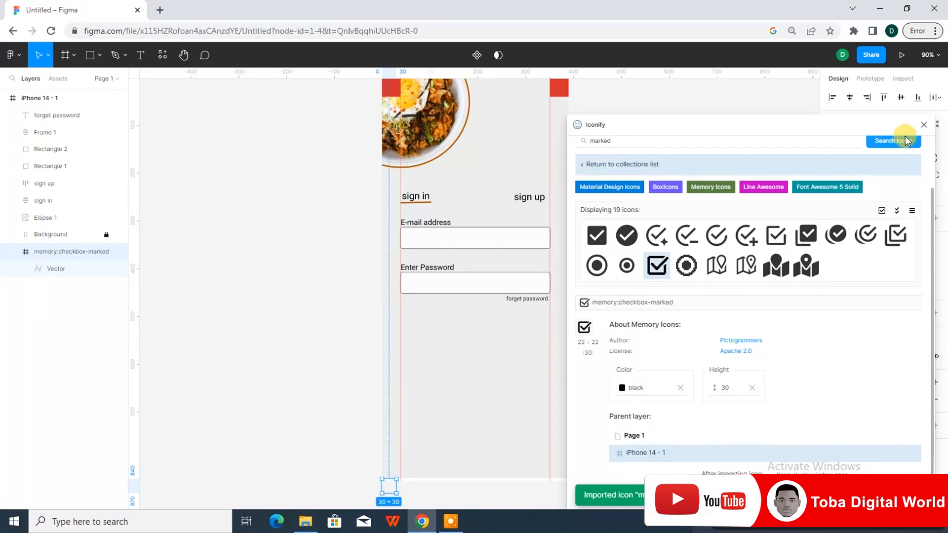
pyautogui.click(924, 125)
pyautogui.moveTo(394, 492); pyautogui.dragTo(408, 318)
pyautogui.click(423, 334)
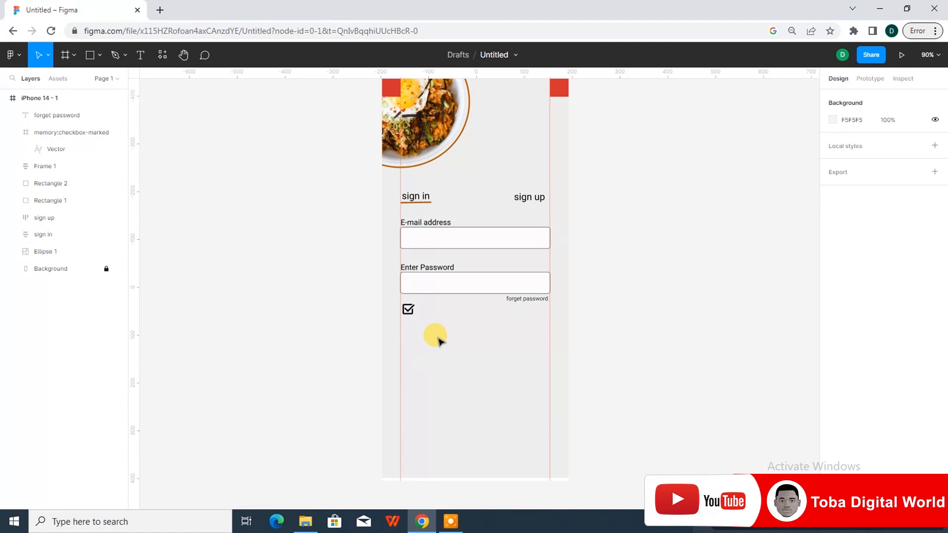
# Step: Add the text "Remember password" beside the checkbox icon with font size 14
pyautogui.press('t')
pyautogui.click(421, 307)
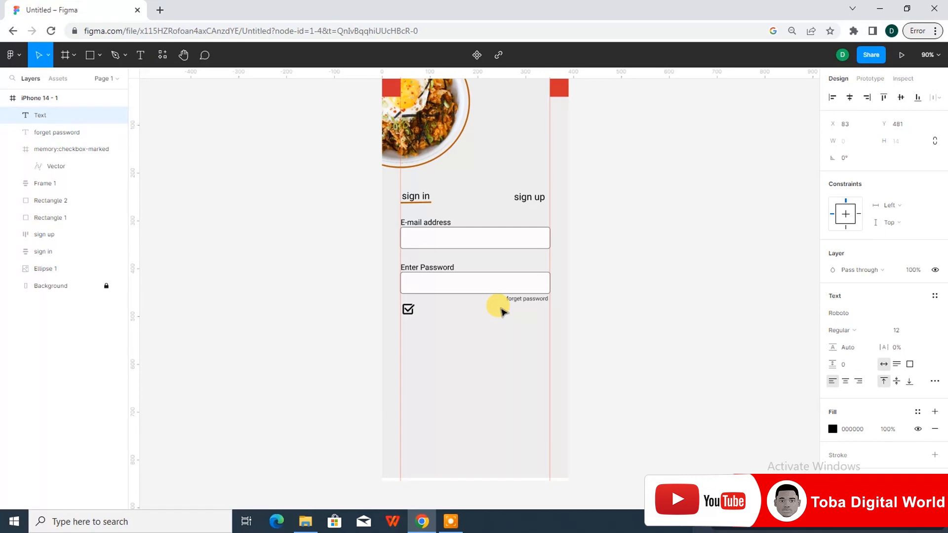
pyautogui.write('Remember password')
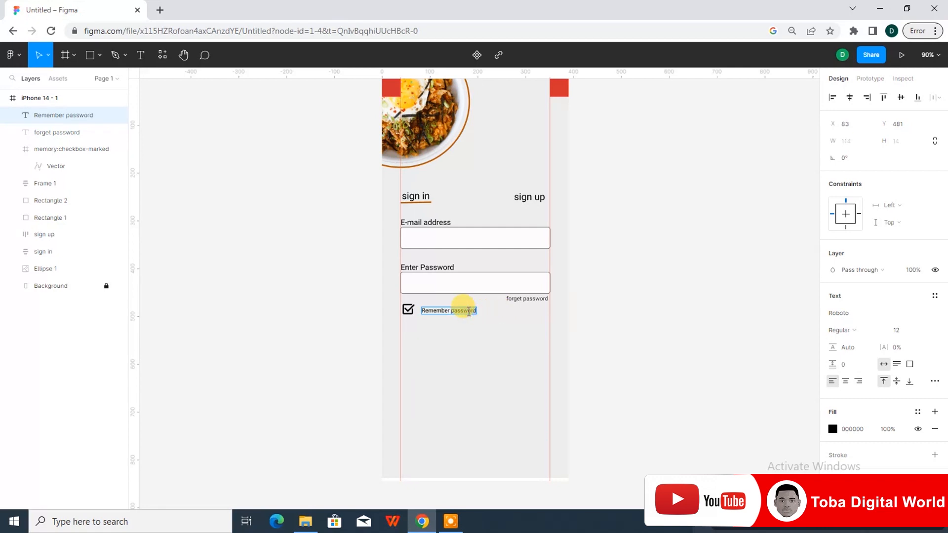
pyautogui.click(923, 331)
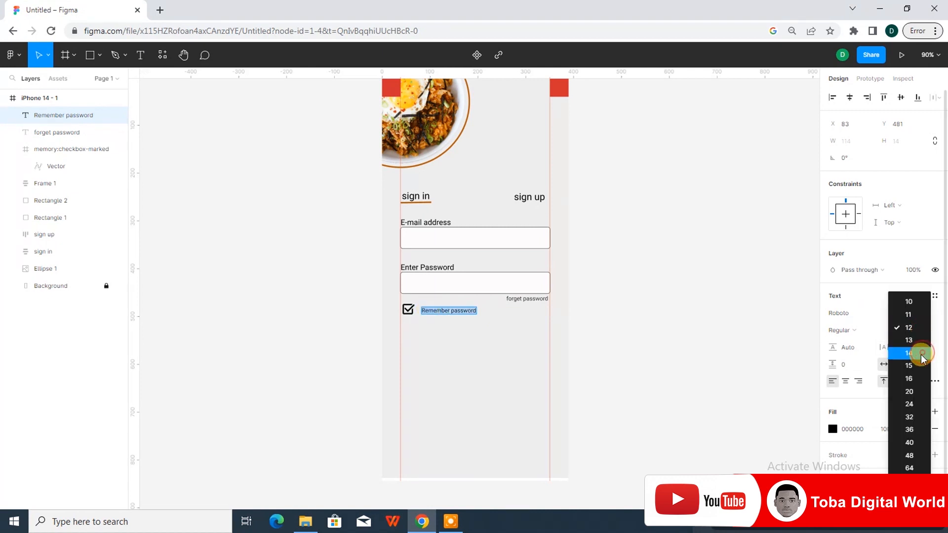
pyautogui.click(924, 353)
pyautogui.press('Escape')
pyautogui.click(482, 336)
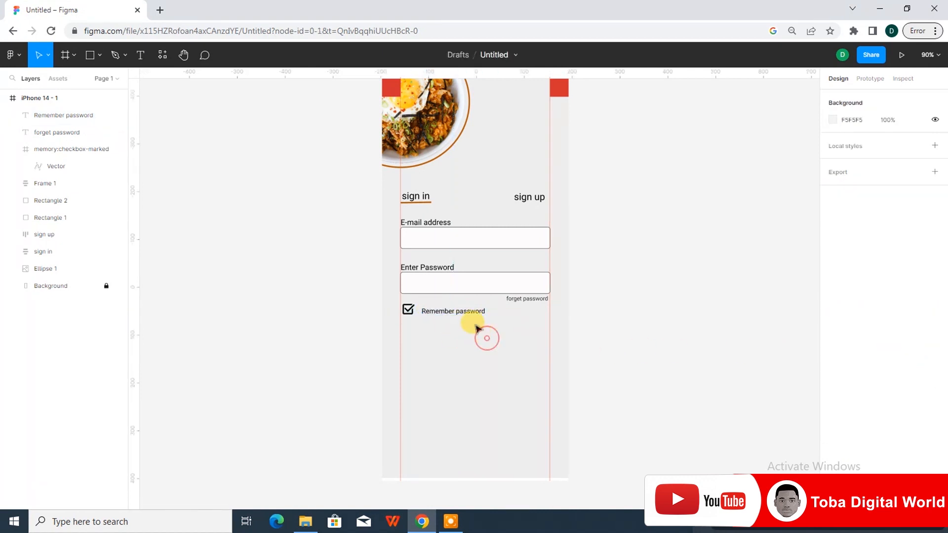
# Step: Move the "Remember password" text right next to the checkbox icon at X 69, Y 477, vertically centred with it
pyautogui.moveTo(469, 309); pyautogui.dragTo(432, 339)
pyautogui.hotkey('ctrl', '+')
pyautogui.hotkey('ctrl', '+')
pyautogui.click(467, 395)
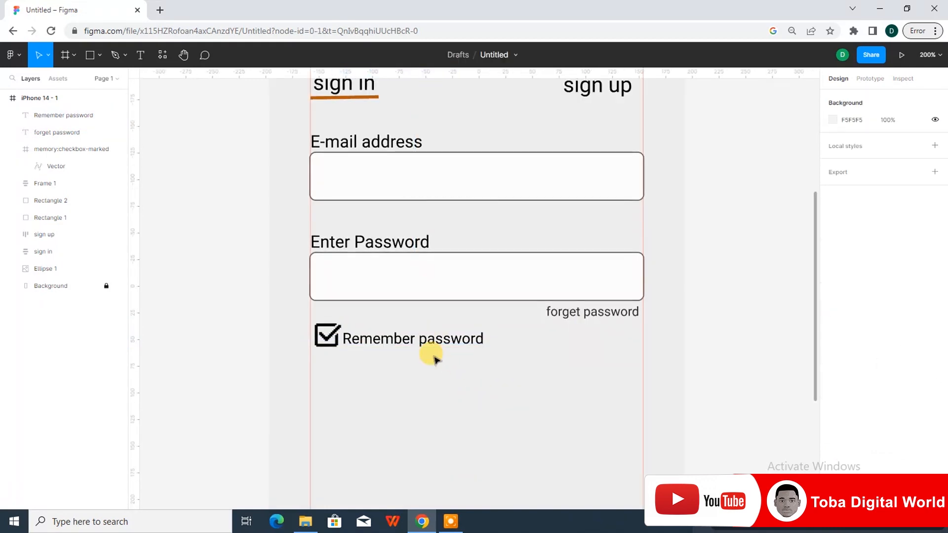
pyautogui.moveTo(391, 339); pyautogui.dragTo(395, 337)
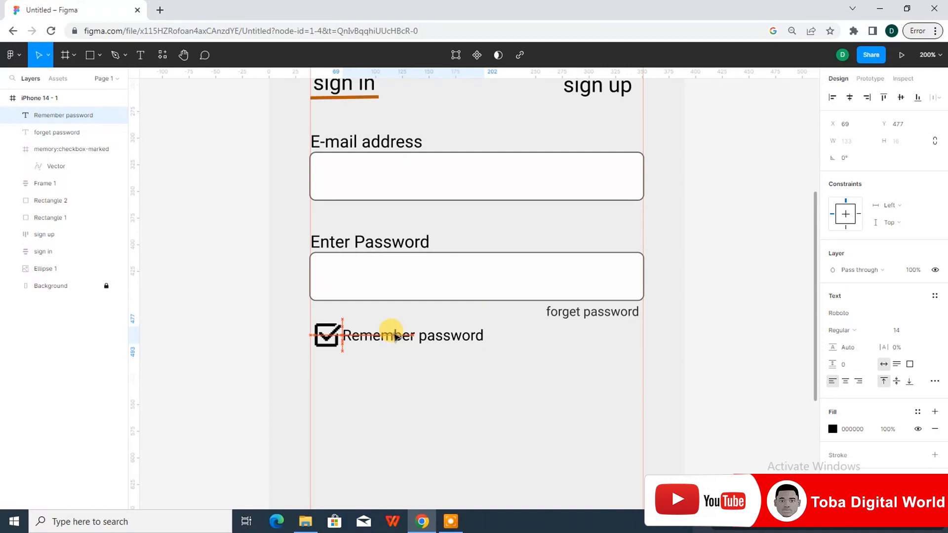
pyautogui.click(414, 380)
# Step: Add the text "Login" below the remember-password row with font size 20 and place it at X 156, Y 575
pyautogui.hotkey('ctrl', '-')
pyautogui.press('t')
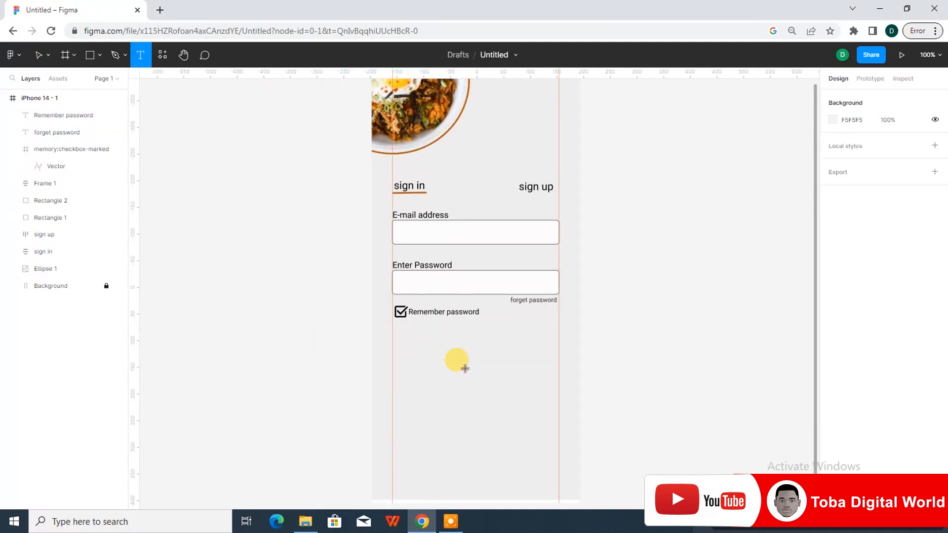
pyautogui.click(450, 361)
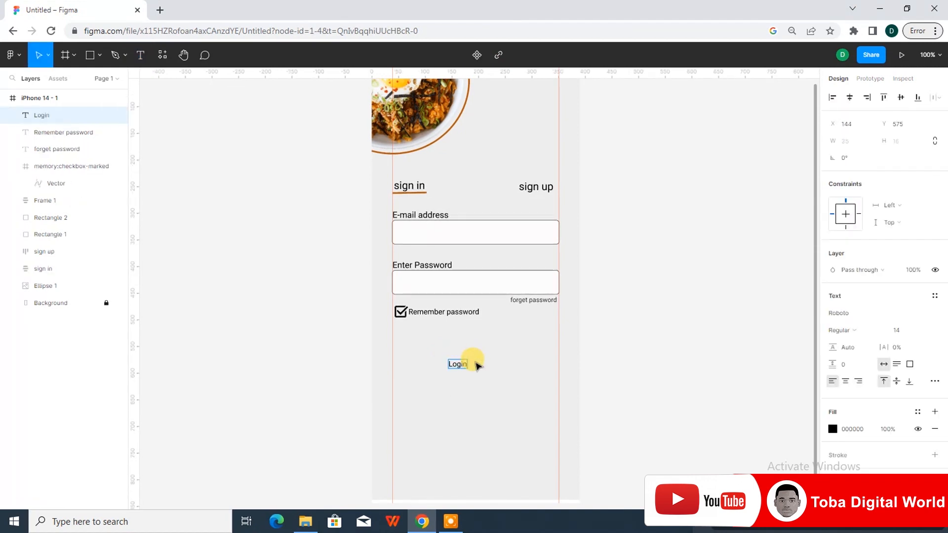
pyautogui.doubleClick(451, 363)
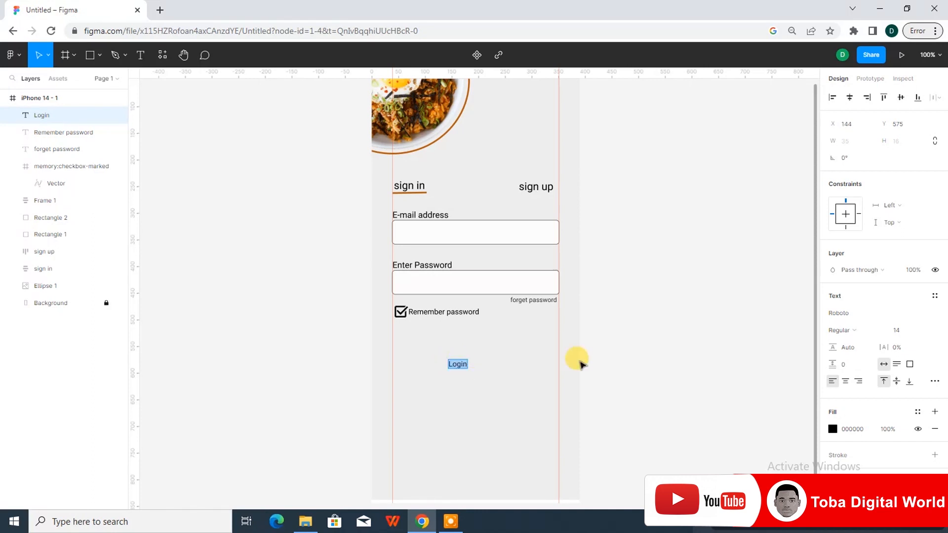
pyautogui.click(928, 334)
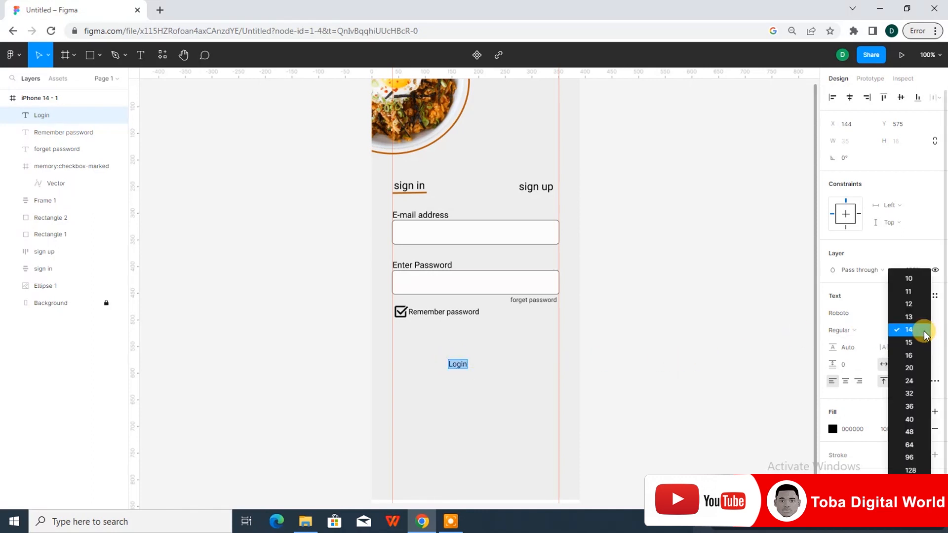
pyautogui.click(913, 370)
pyautogui.click(464, 366)
pyautogui.moveTo(465, 370); pyautogui.dragTo(470, 372)
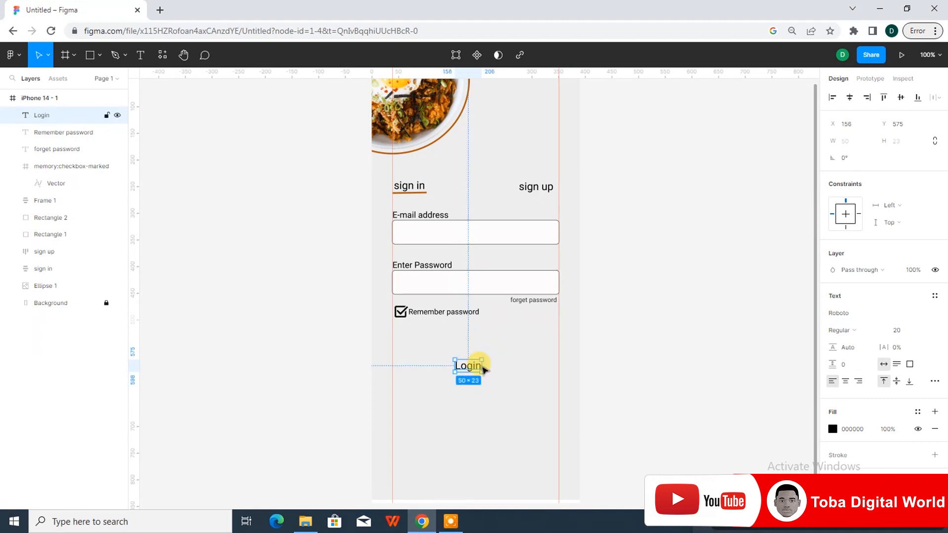
# Step: Wrap the "Login" text in a centre-aligned auto layout frame and fill the frame with the document colour B55C0B
pyautogui.hotkey('shift', 'a')
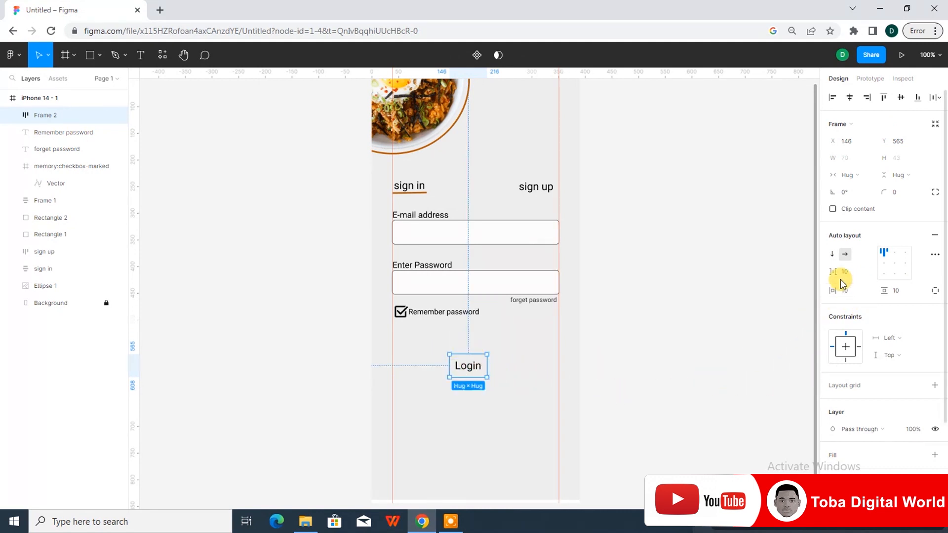
pyautogui.click(895, 264)
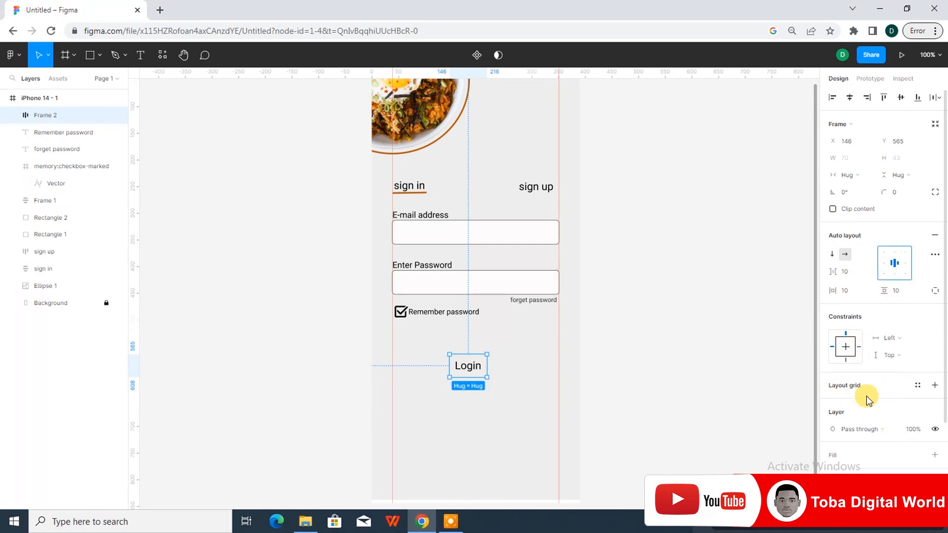
pyautogui.scroll(-3, 935, 405)
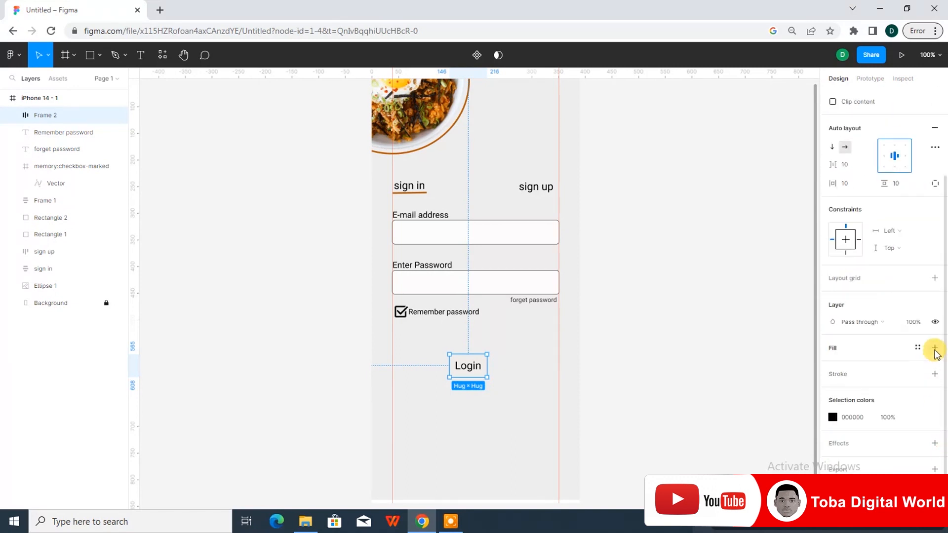
pyautogui.click(934, 348)
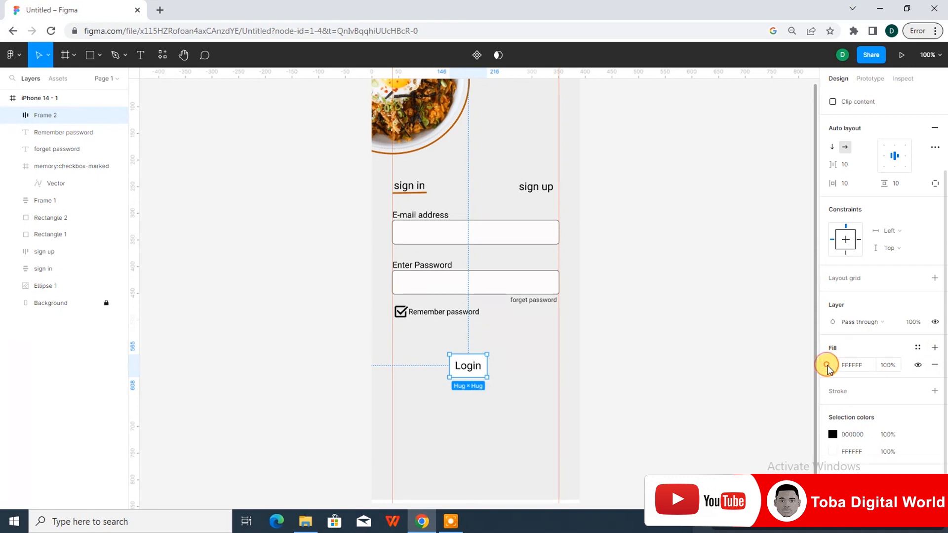
pyautogui.click(826, 366)
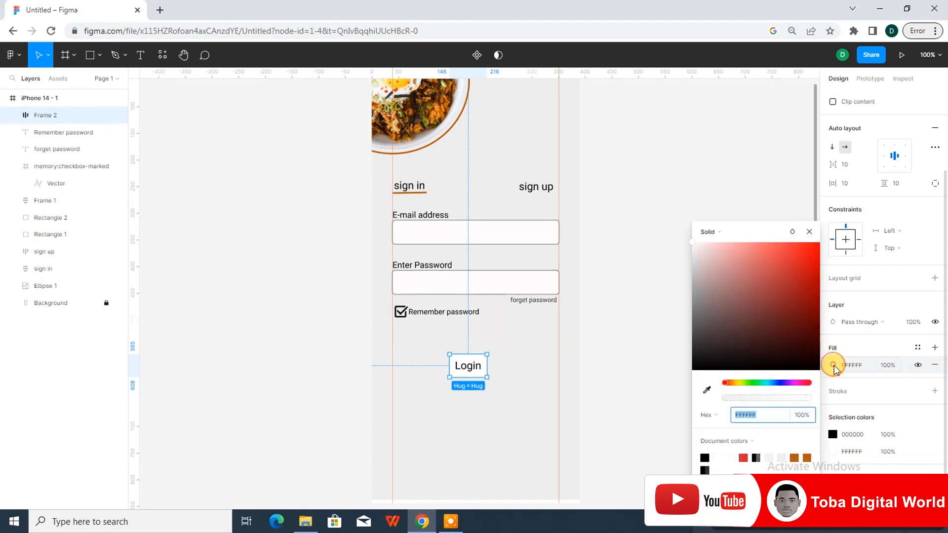
pyautogui.click(794, 458)
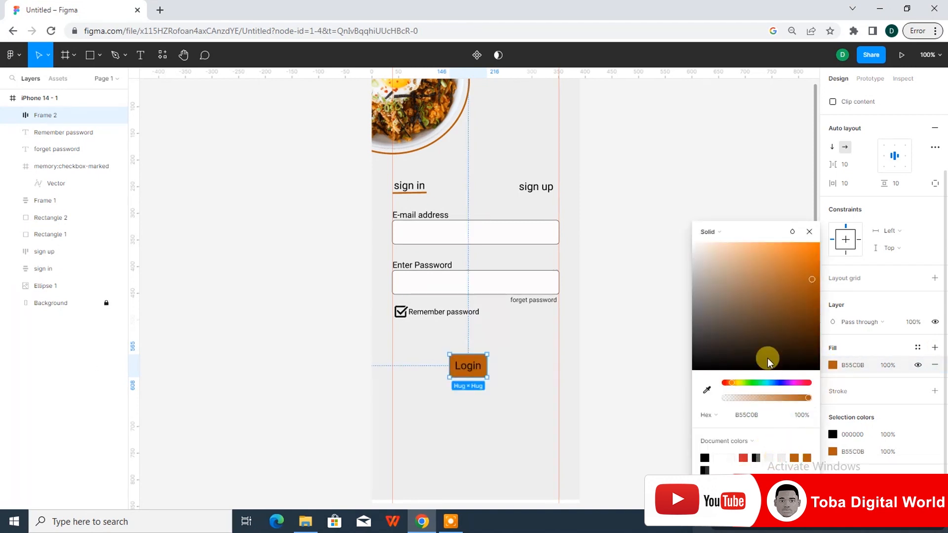
pyautogui.click(809, 231)
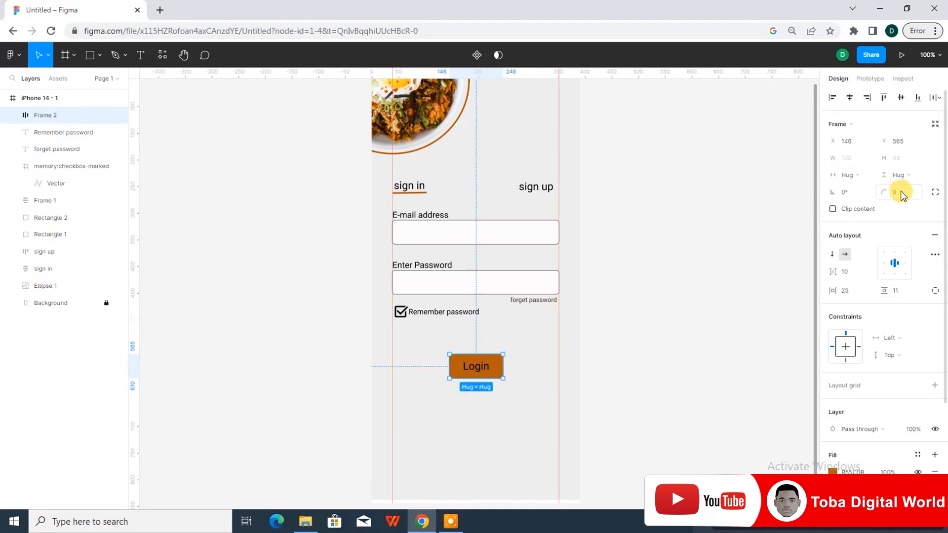
# Step: Set the Login button's corner radius to 5 and move the button slightly up towards the remember-password row
pyautogui.write('5')
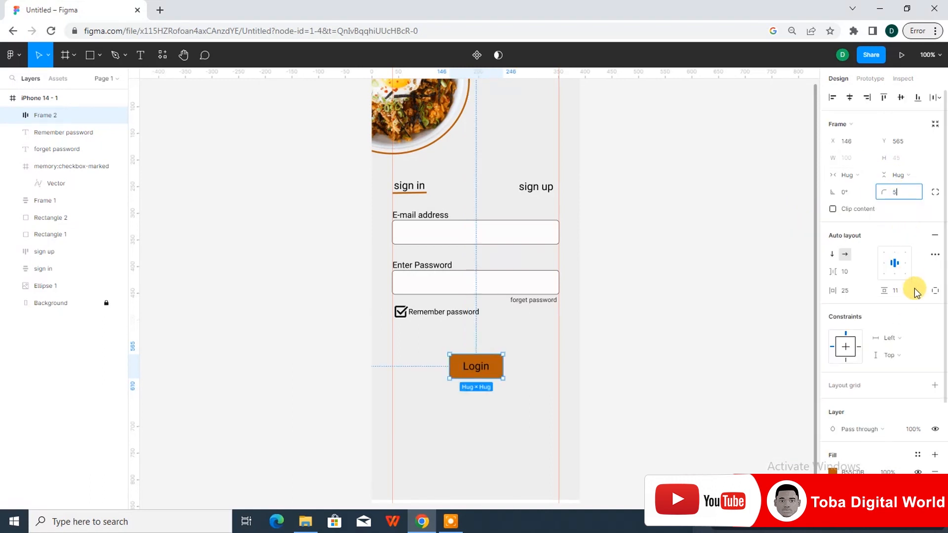
pyautogui.click(925, 315)
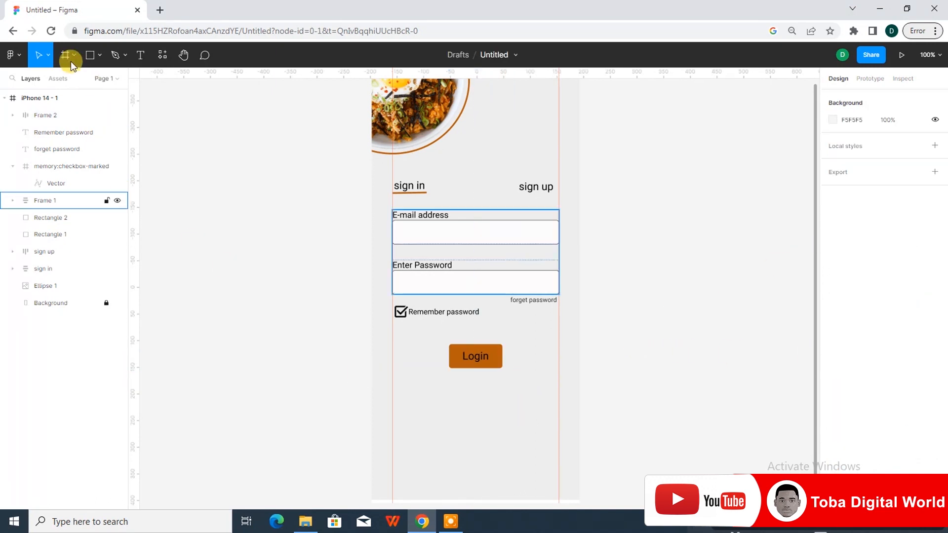
# Step: Draw a horizontal line about 125 wide below the Login button, starting at the left margin guide at X 39, Y 632
pyautogui.click(96, 57)
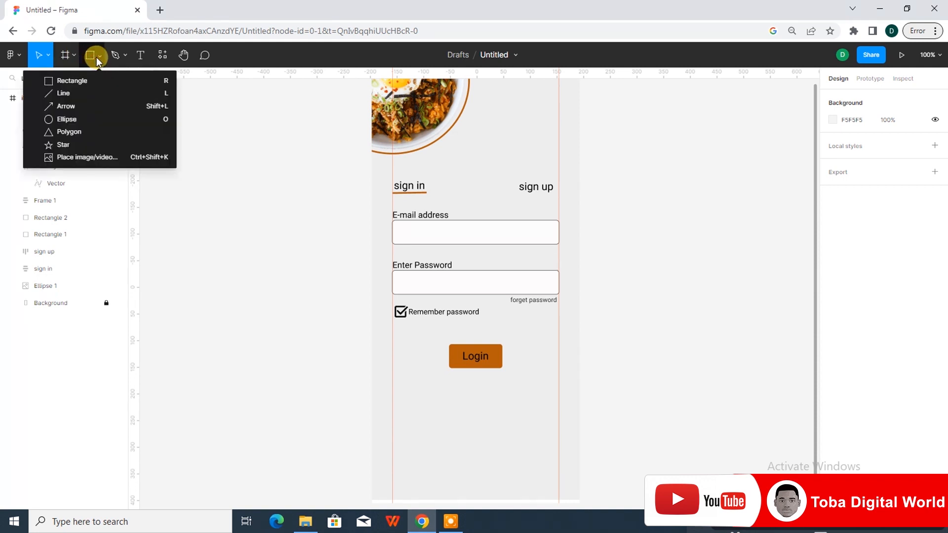
pyautogui.click(96, 93)
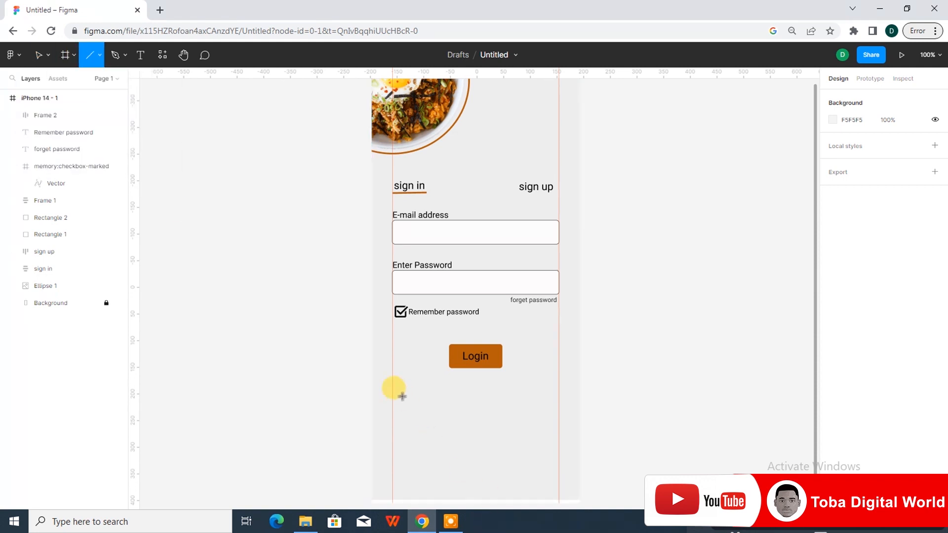
pyautogui.moveTo(392, 390); pyautogui.dragTo(460, 390)
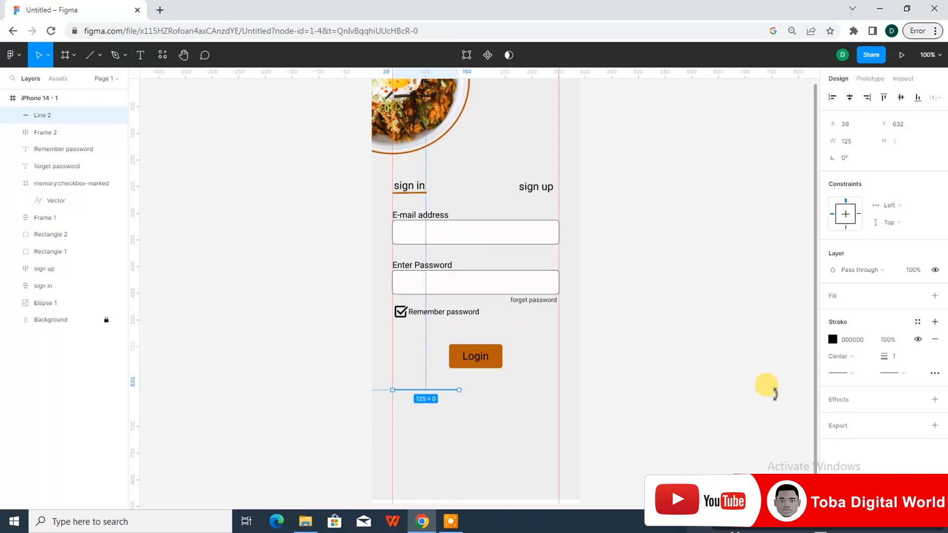
# Step: Set the line's stroke position to Outside and its thickness to 2
pyautogui.click(851, 356)
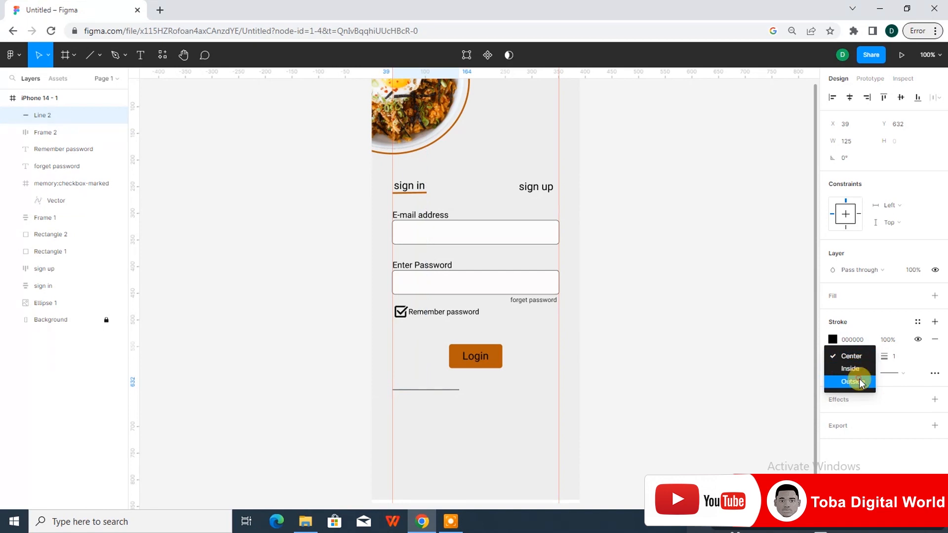
pyautogui.click(859, 380)
pyautogui.write('4')
pyautogui.press('Return')
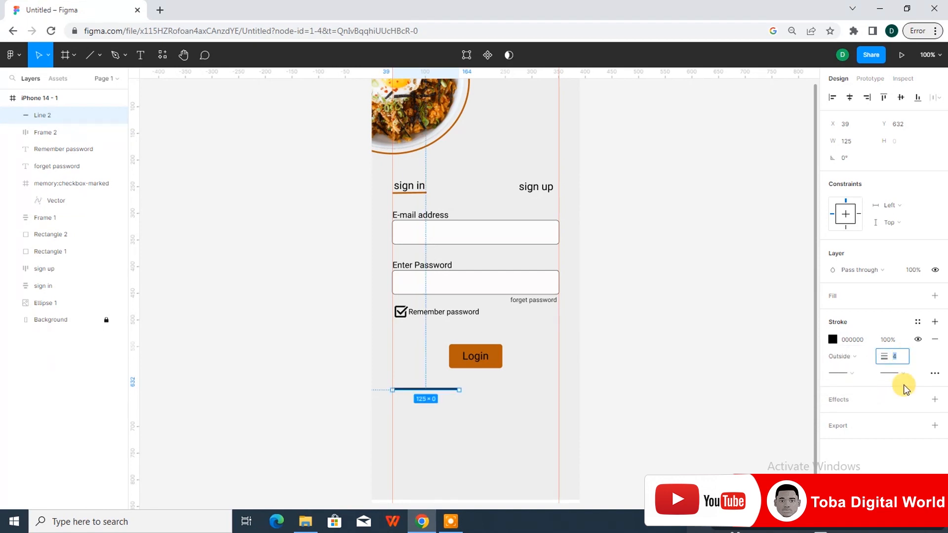
pyautogui.write('2')
pyautogui.click(466, 410)
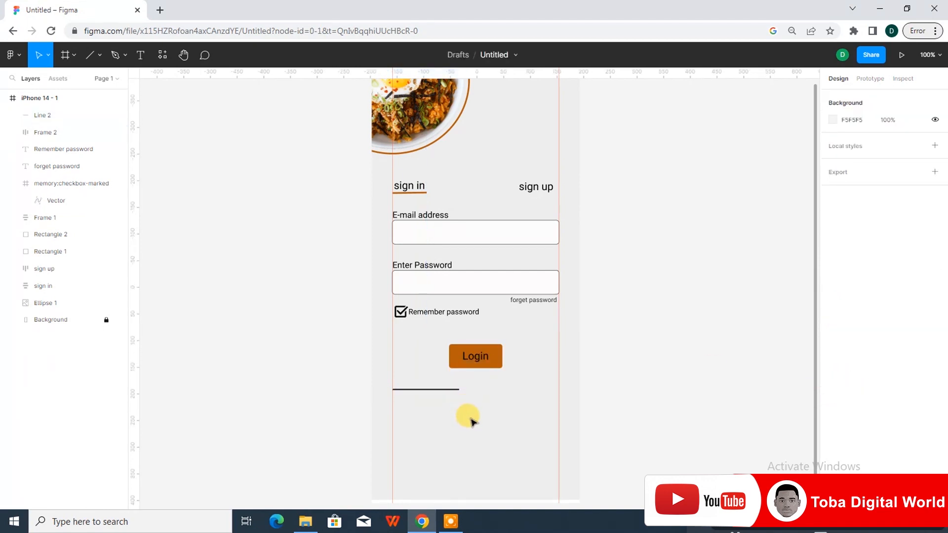
# Step: Try the document colour B55C0B on the line's stroke and set it back to black 000000
pyautogui.click(447, 390)
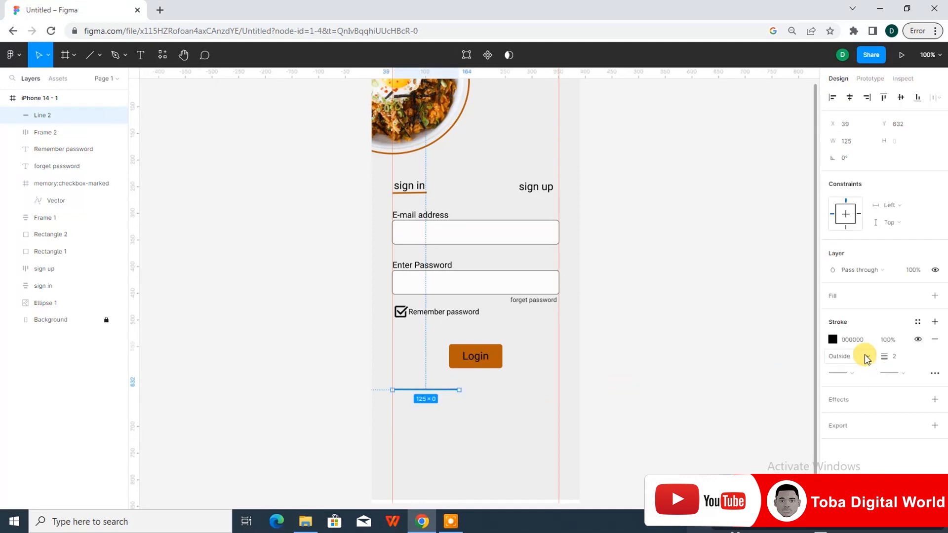
pyautogui.click(833, 340)
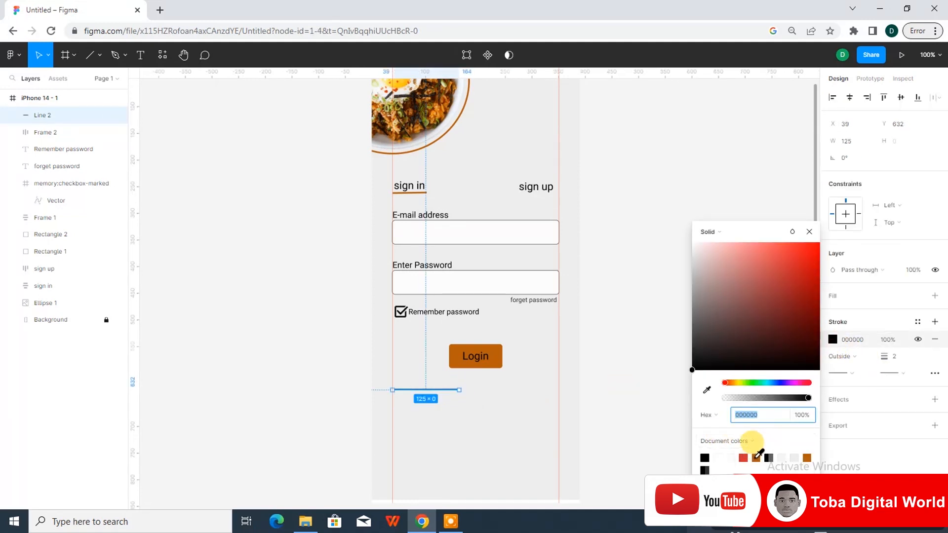
pyautogui.click(755, 458)
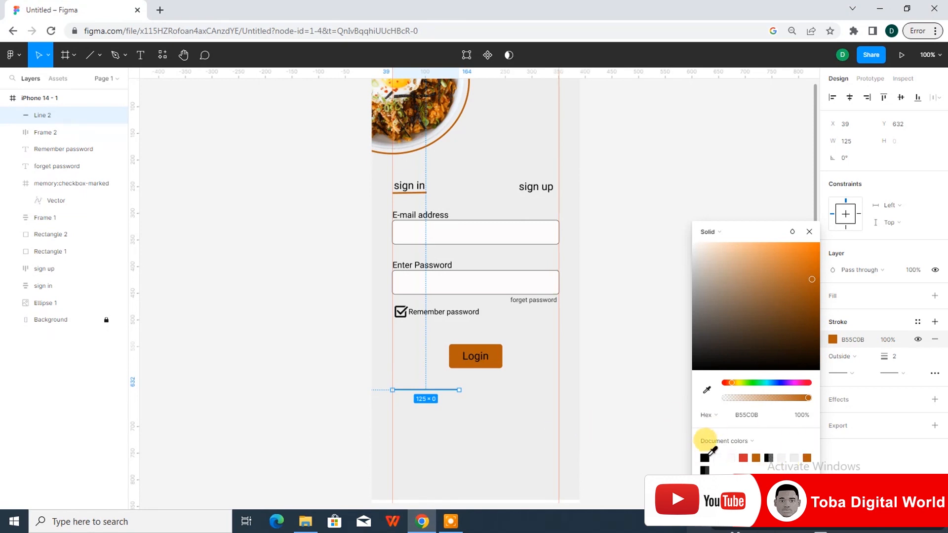
pyautogui.click(706, 456)
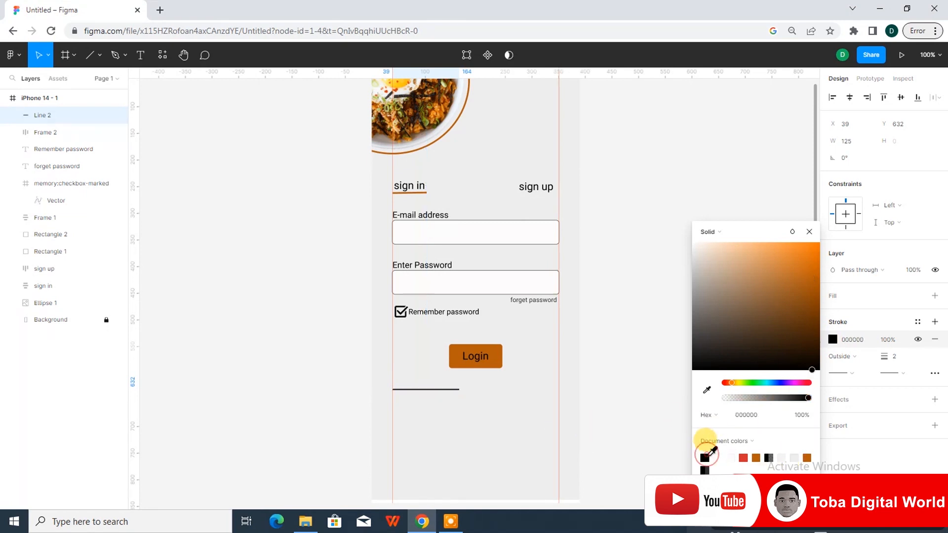
pyautogui.click(811, 233)
pyautogui.click(486, 398)
# Step: Duplicate the line and place the copy level with it at X 226, Y 632, ending at the right margin guide
pyautogui.click(433, 390)
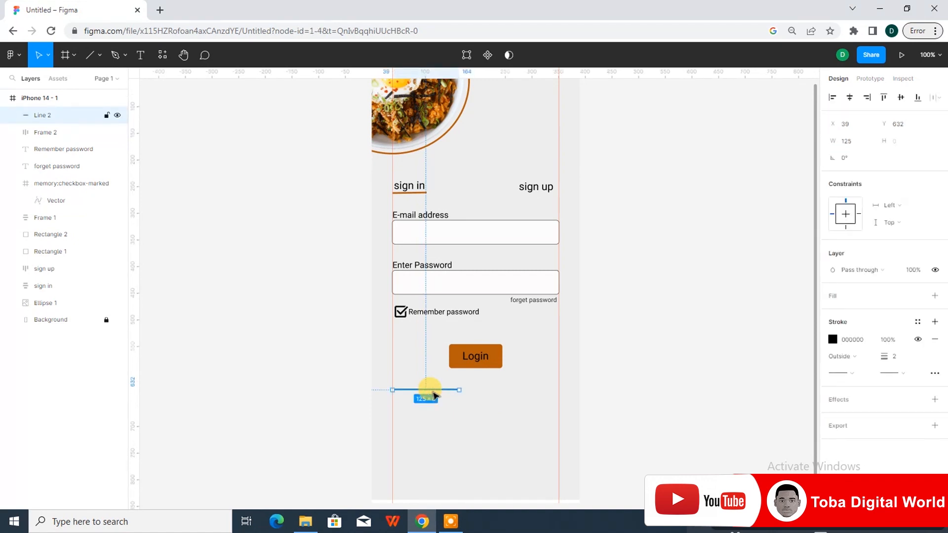
pyautogui.hotkey('ctrl', 'd')
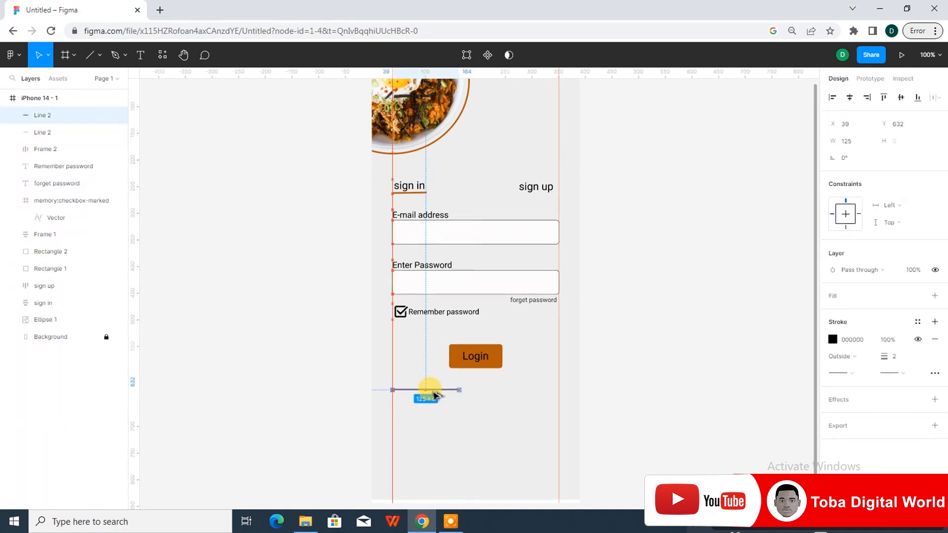
pyautogui.moveTo(436, 393); pyautogui.dragTo(536, 390)
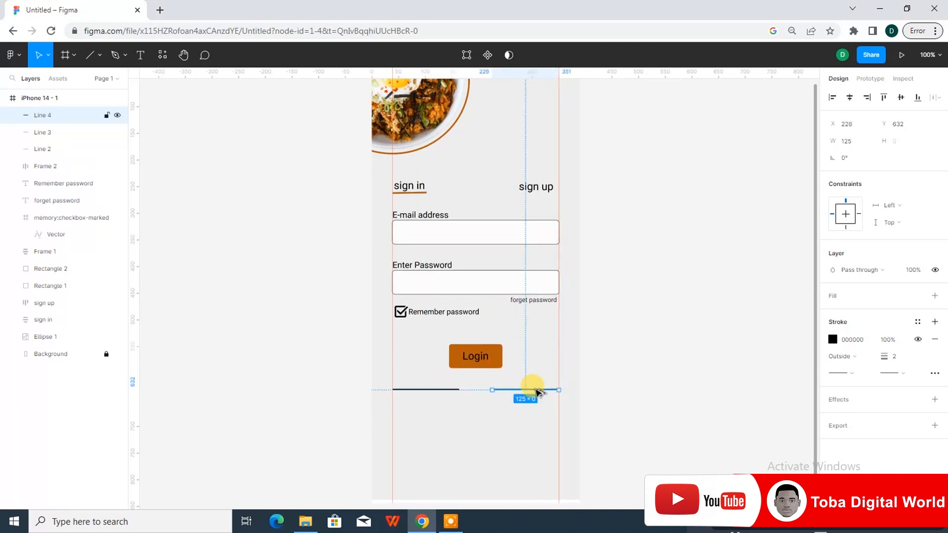
pyautogui.click(491, 417)
pyautogui.click(458, 390)
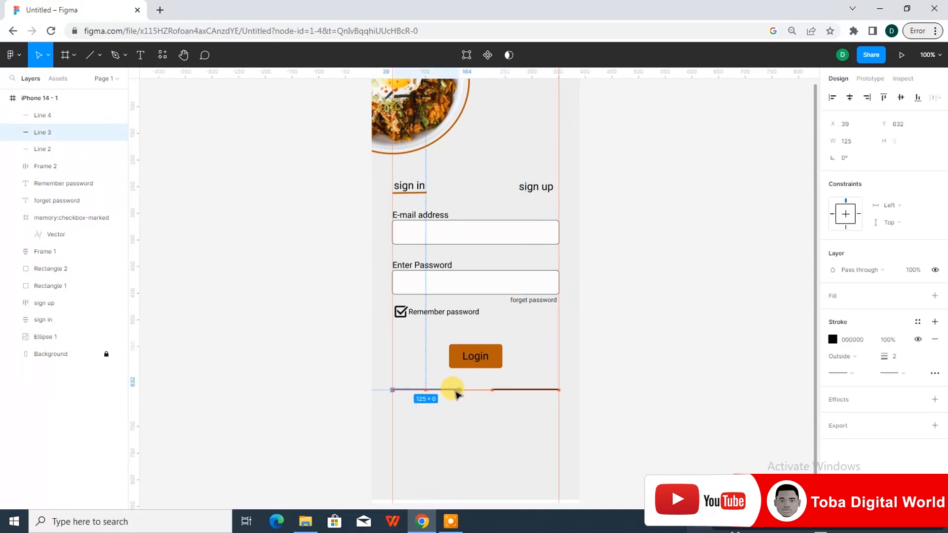
pyautogui.click(496, 417)
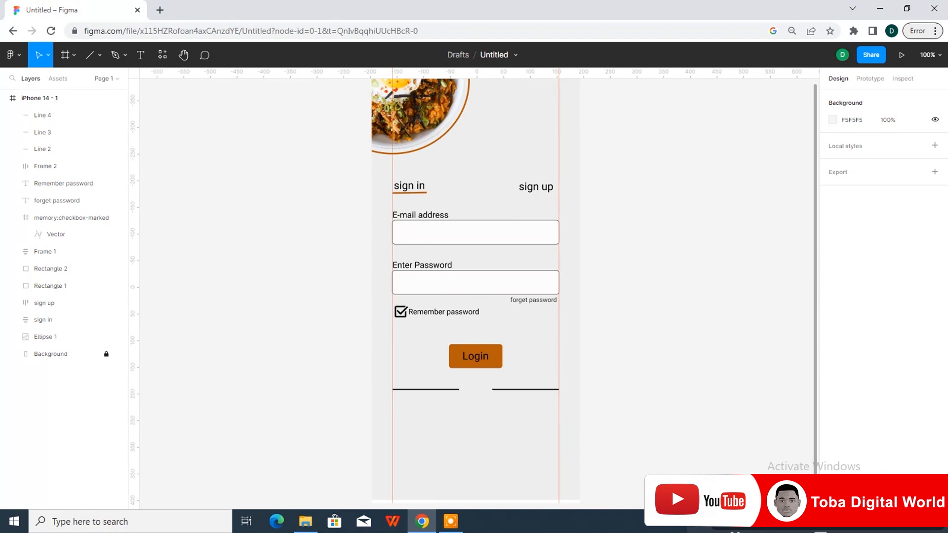
# Step: Add the text "OR" in the gap between the two lines and centre it there at X 182, Y 620
pyautogui.press('t')
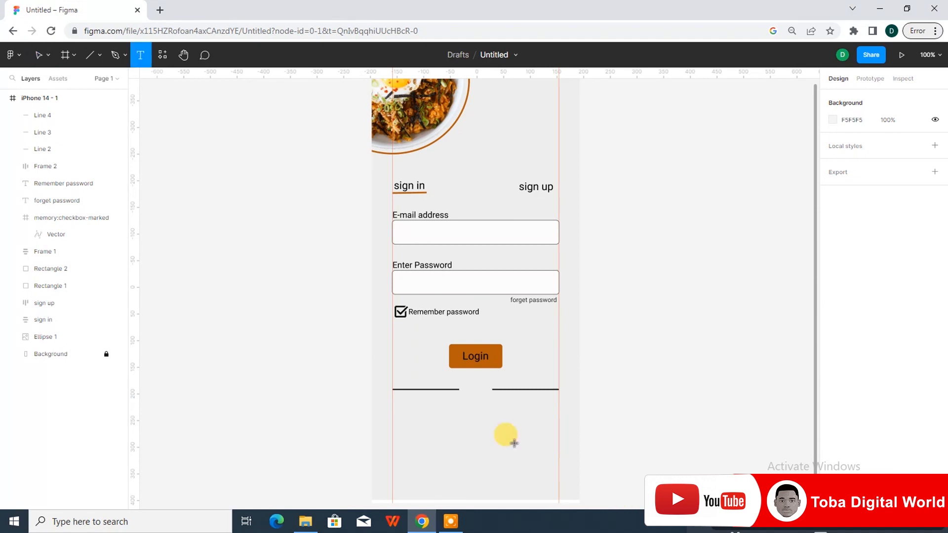
pyautogui.click(472, 390)
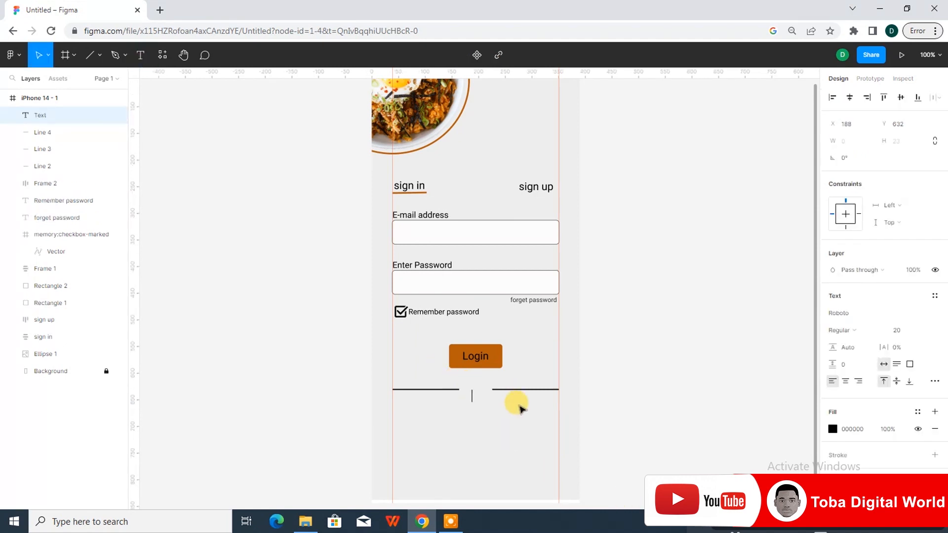
pyautogui.write('OR')
pyautogui.press('Escape')
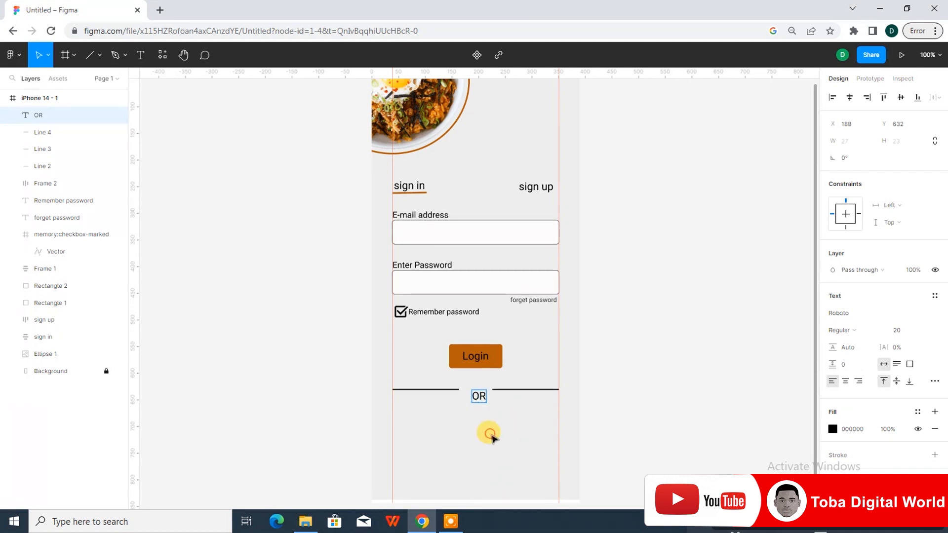
pyautogui.moveTo(478, 392); pyautogui.dragTo(476, 391)
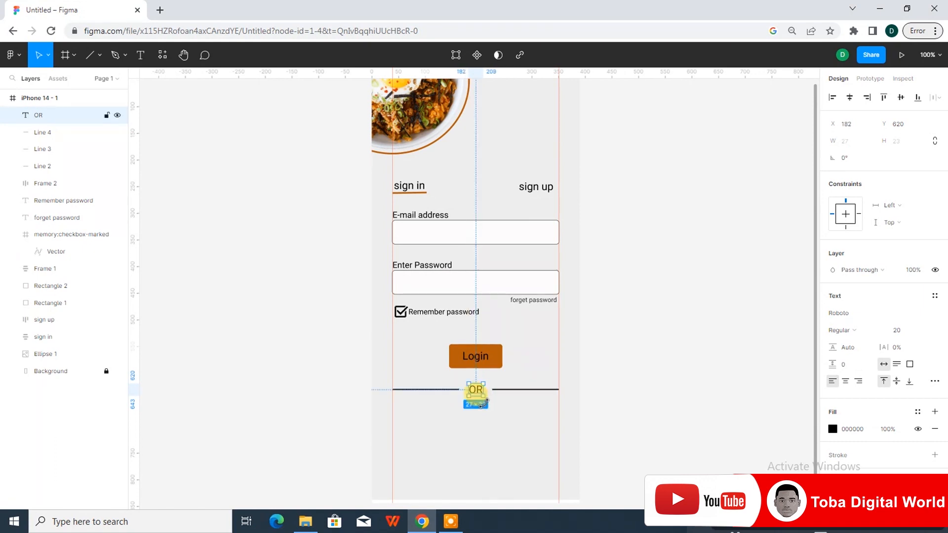
# Step: Group the OR text with Line 3 and Line 4 and rename the group "OG"
pyautogui.keyDown('shift'); pyautogui.click(62, 130); pyautogui.keyUp('shift')
pyautogui.keyDown('shift'); pyautogui.click(61, 147); pyautogui.keyUp('shift')
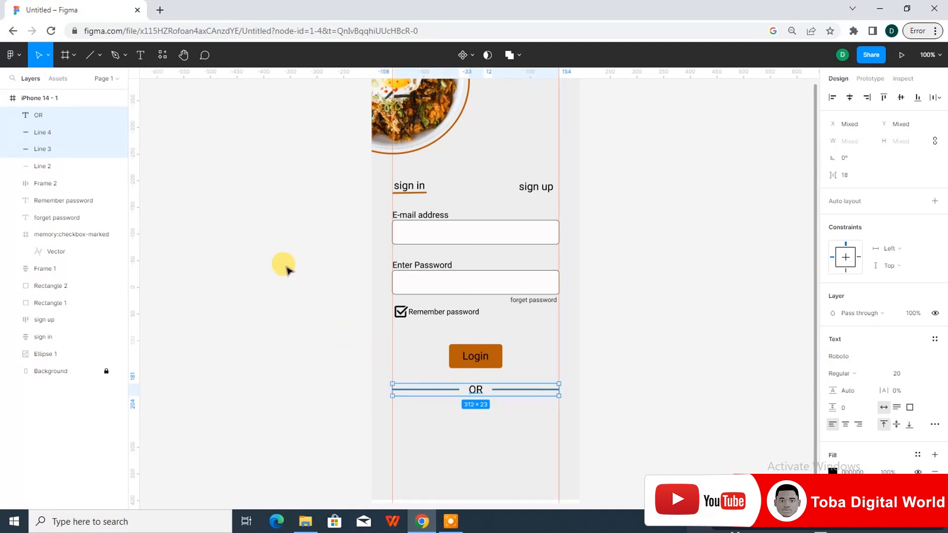
pyautogui.rightClick(69, 129)
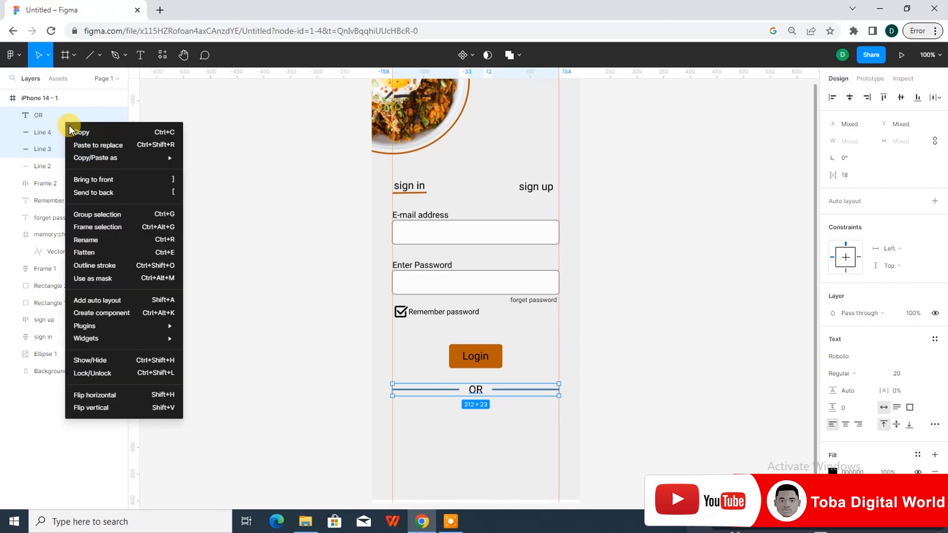
pyautogui.click(114, 214)
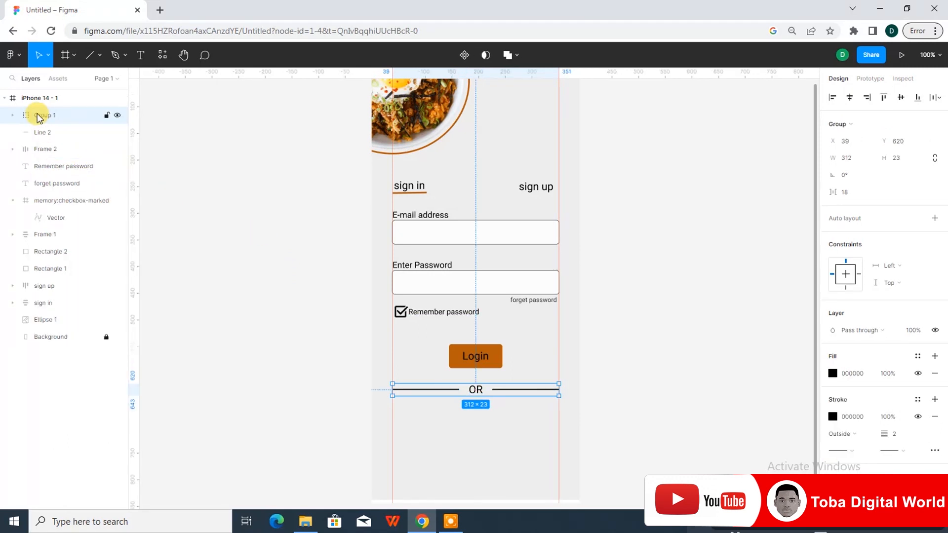
pyautogui.doubleClick(45, 117)
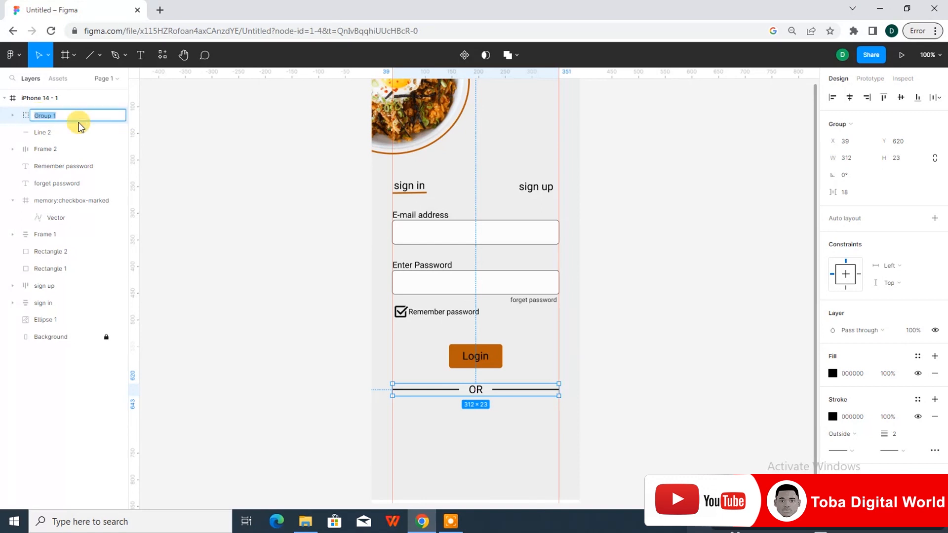
pyautogui.click(50, 116)
pyautogui.write('OH')
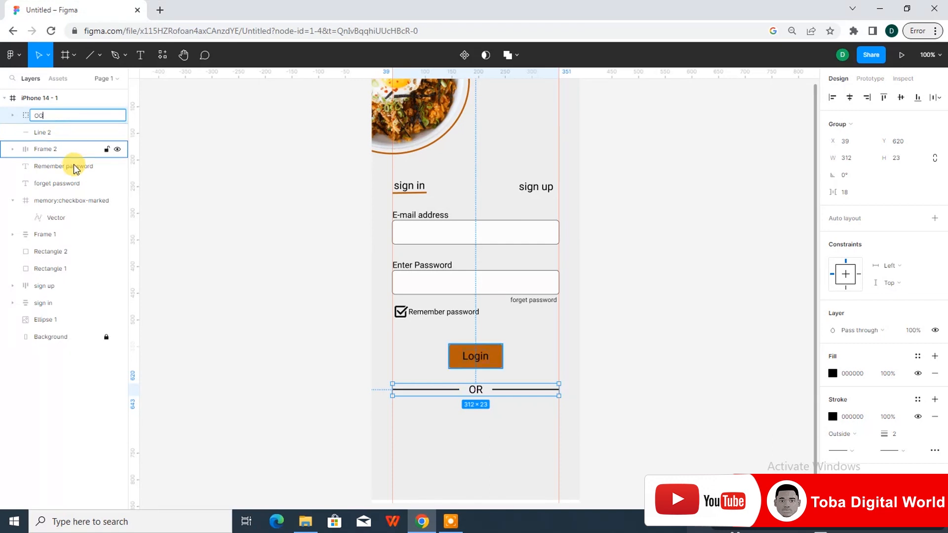
pyautogui.click(460, 440)
pyautogui.click(497, 393)
pyautogui.click(501, 445)
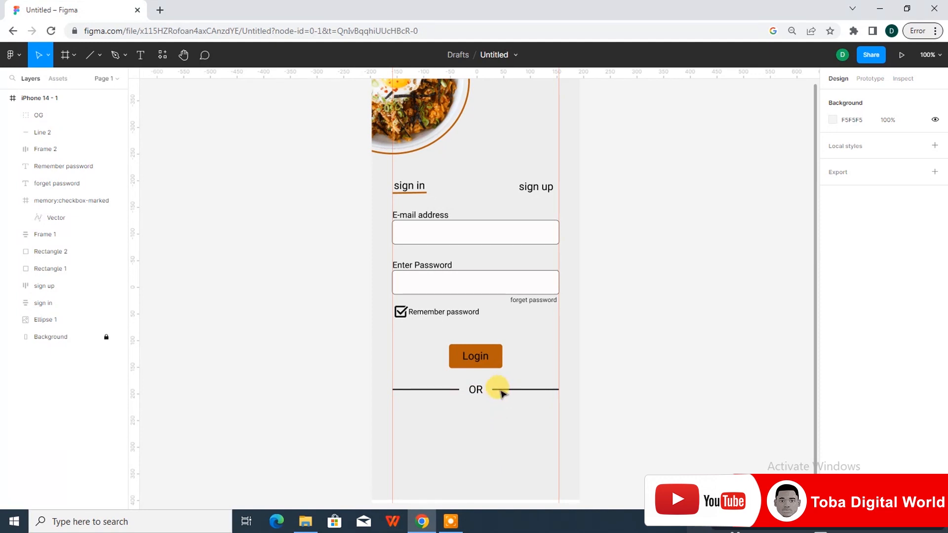
# Step: Add the text "Sign in using:" below the OR divider with font size 16
pyautogui.click(140, 54)
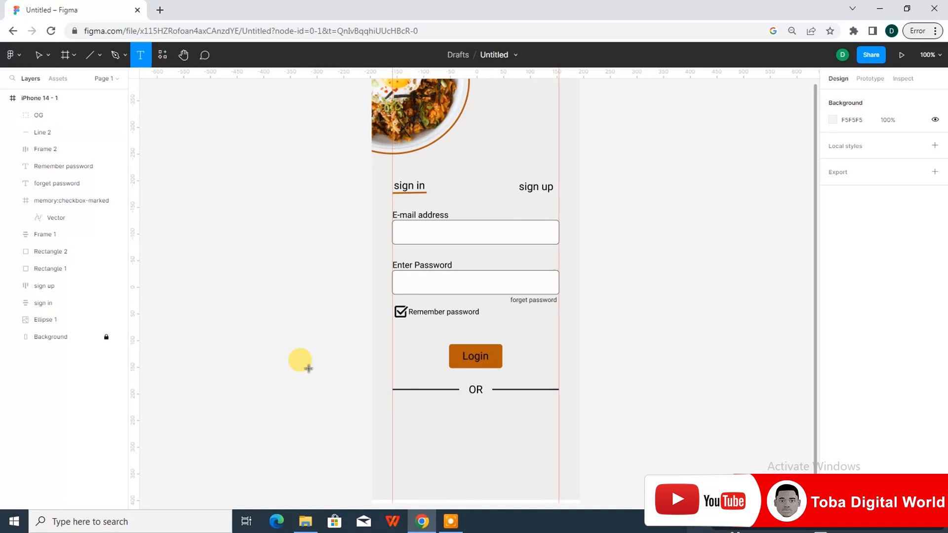
pyautogui.click(416, 425)
pyautogui.write('Sign in using:')
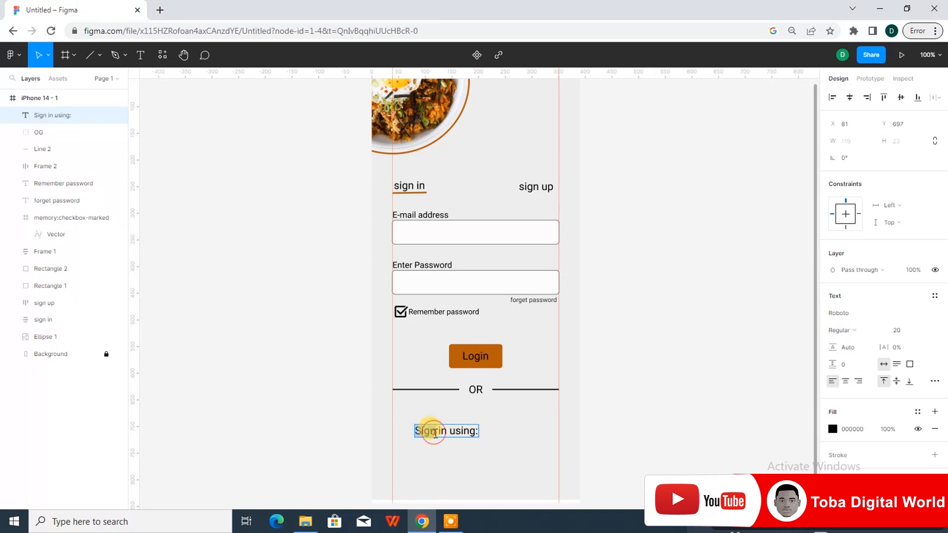
pyautogui.click(920, 329)
pyautogui.click(919, 316)
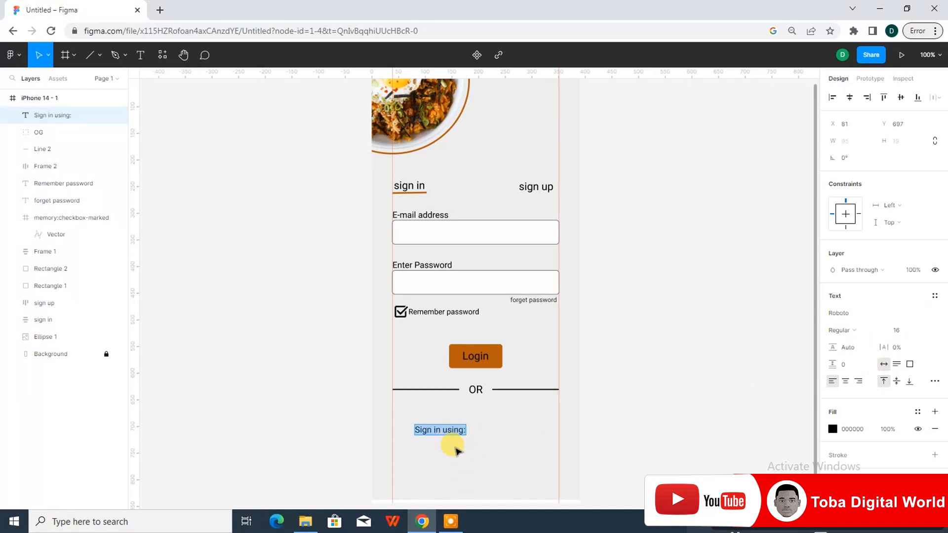
# Step: Make the "Sign in using:" text bold and centre it horizontally below the OR divider
pyautogui.click(879, 330)
pyautogui.click(870, 286)
pyautogui.moveTo(443, 447); pyautogui.dragTo(477, 446)
pyautogui.click(553, 161)
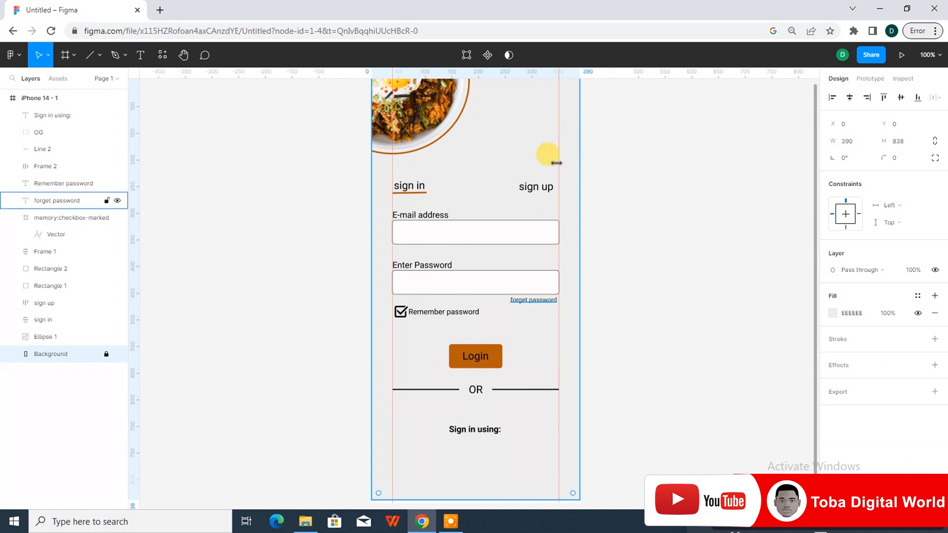
# Step: Find "gmail" icons with the Iconify plugin and import the multicoloured Google Gmail logo into the iPhone 14 - 1 frame
pyautogui.rightClick(450, 455)
pyautogui.moveTo(544, 420)
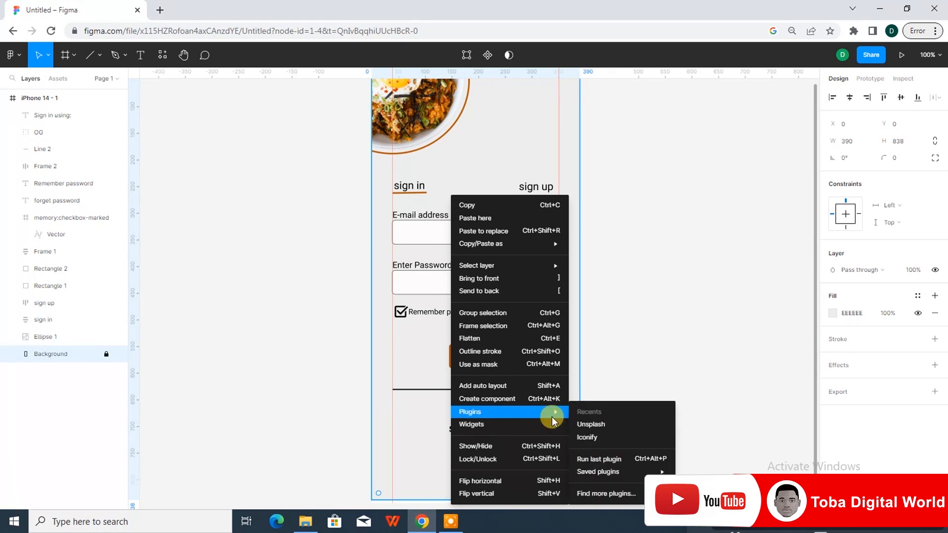
pyautogui.click(613, 436)
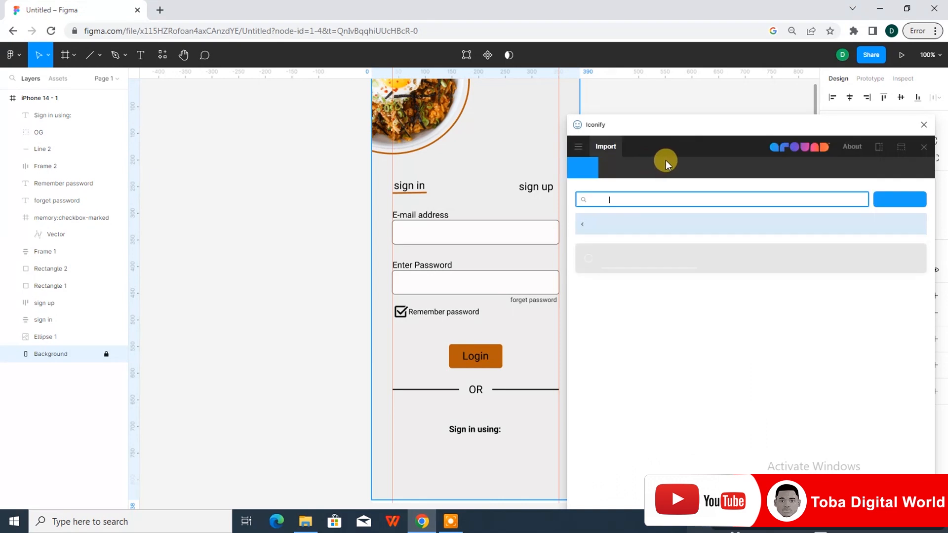
pyautogui.press('BackSpace')
pyautogui.write('gmail')
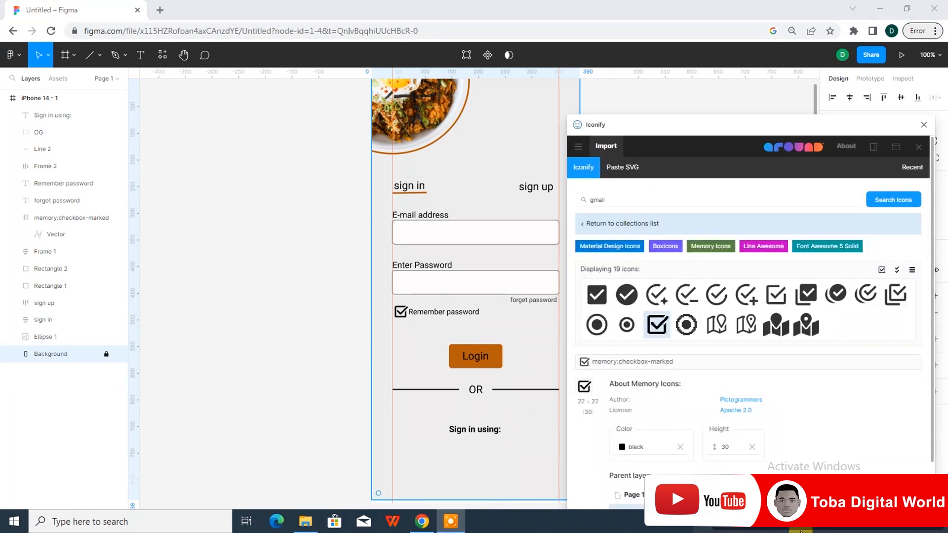
pyautogui.scroll(-2, 691, 139)
pyautogui.moveTo(656, 123); pyautogui.dragTo(677, 58)
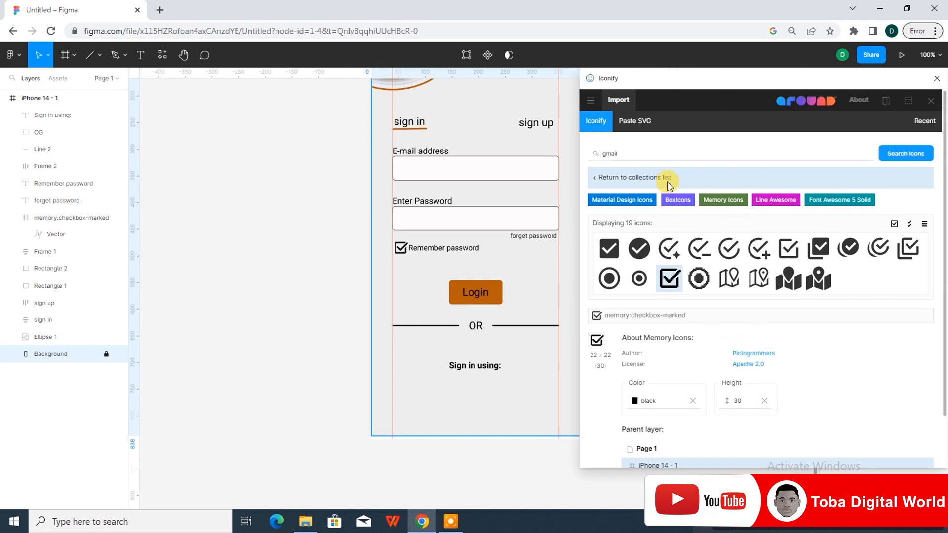
pyautogui.click(642, 153)
pyautogui.click(898, 153)
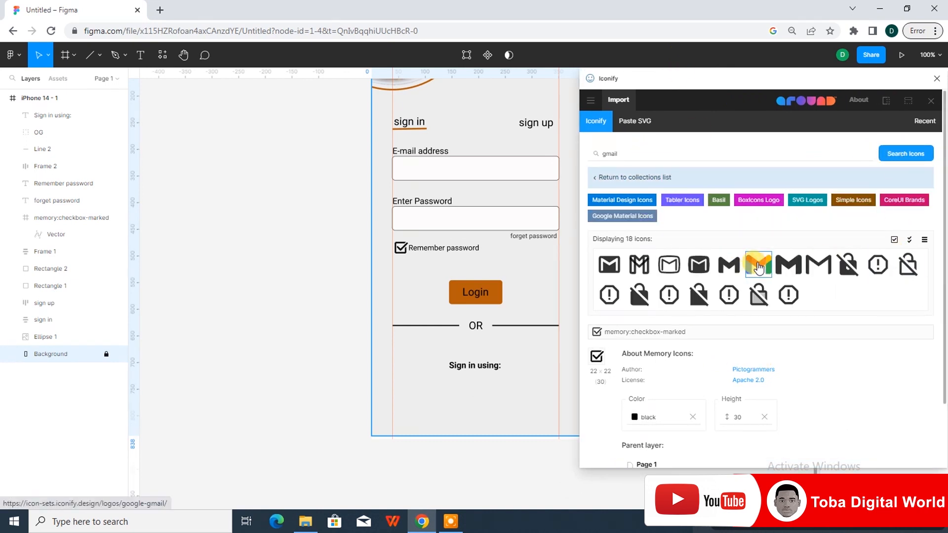
pyautogui.scroll(-2, 759, 266)
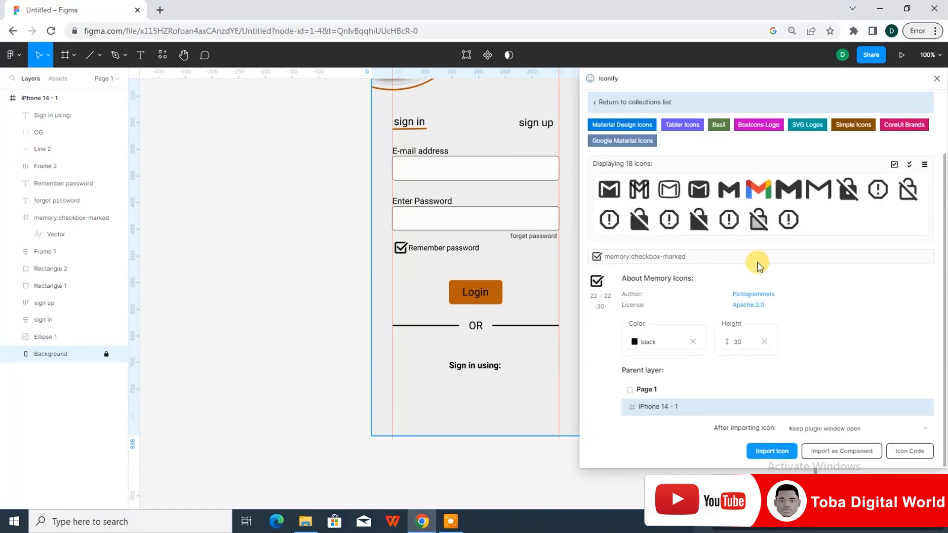
pyautogui.click(759, 190)
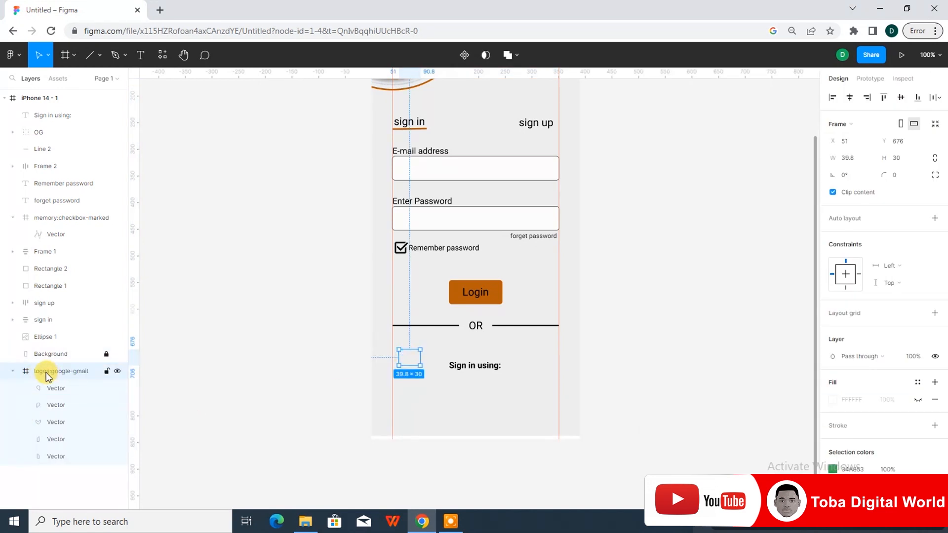
# Step: Bring the logos:google-gmail layer to the front of the frame and place the icon just below the left end of "Sign in using:"
pyautogui.moveTo(62, 371); pyautogui.dragTo(67, 114)
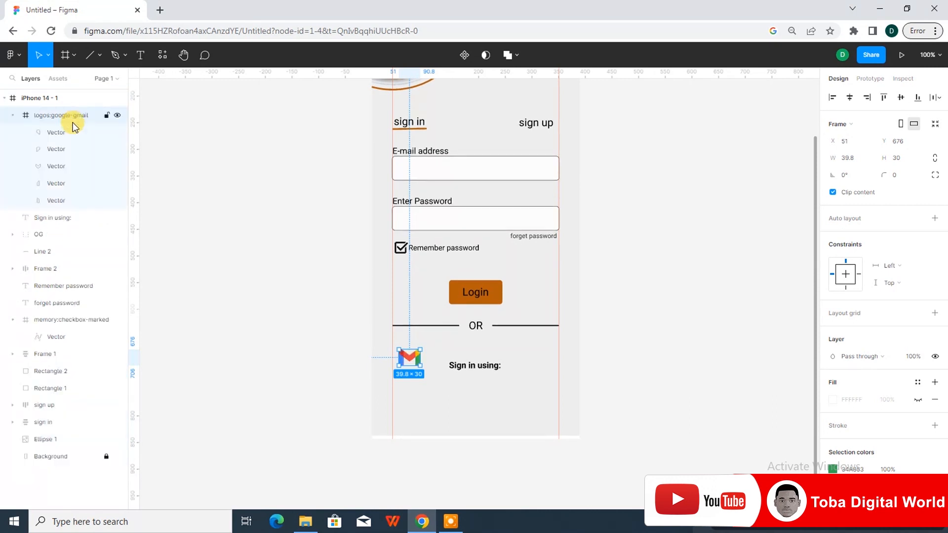
pyautogui.click(415, 363)
pyautogui.moveTo(413, 358); pyautogui.dragTo(436, 395)
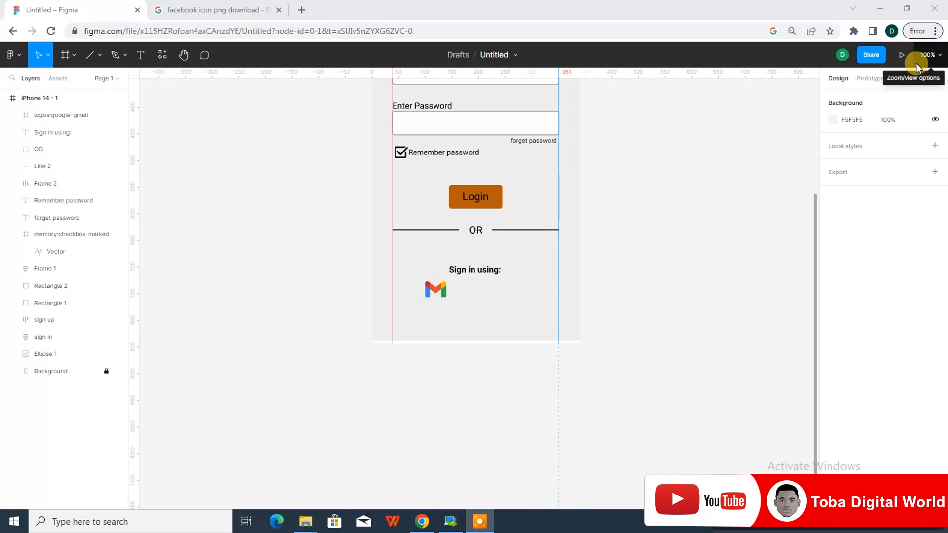
# Step: Switch to the browser's icon search and download the "Photos Facebook Logo" PNG from freeiconspng.com
pyautogui.click(186, 10)
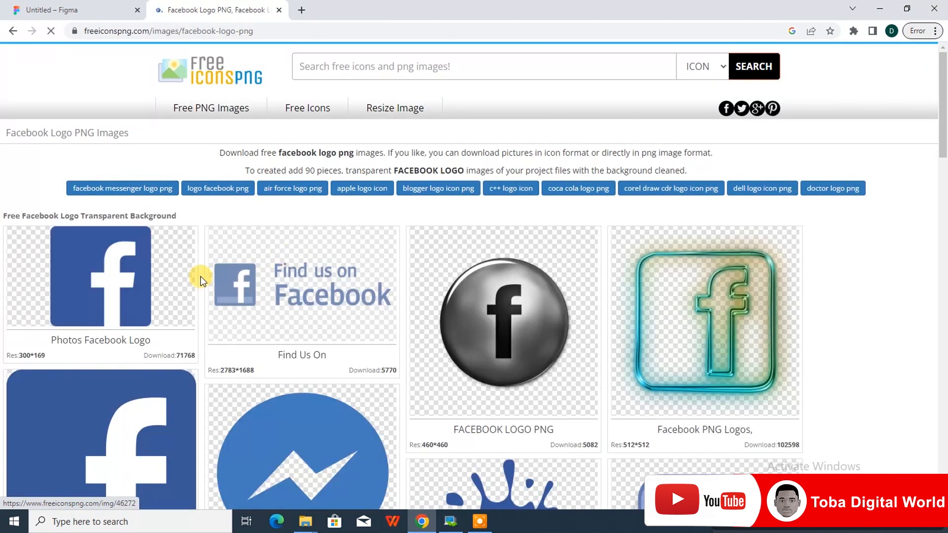
pyautogui.click(131, 274)
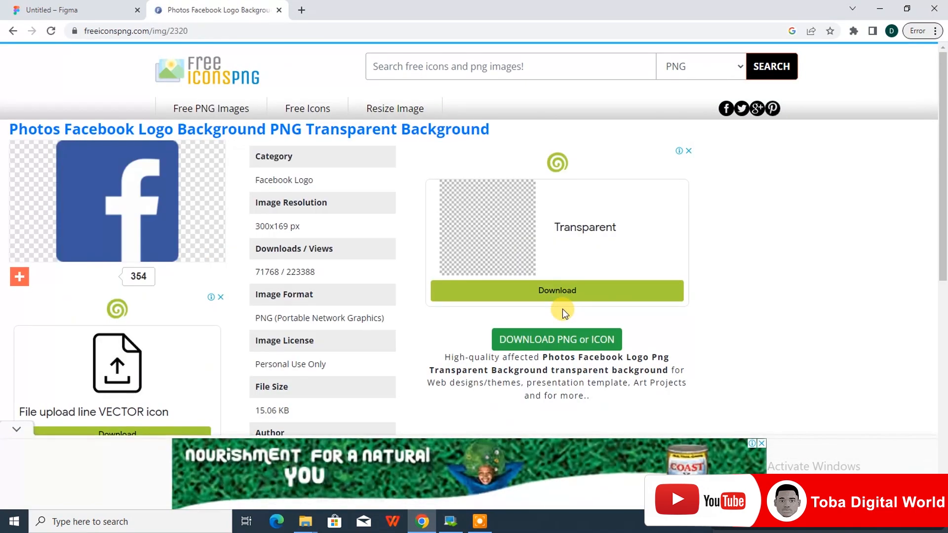
pyautogui.click(566, 346)
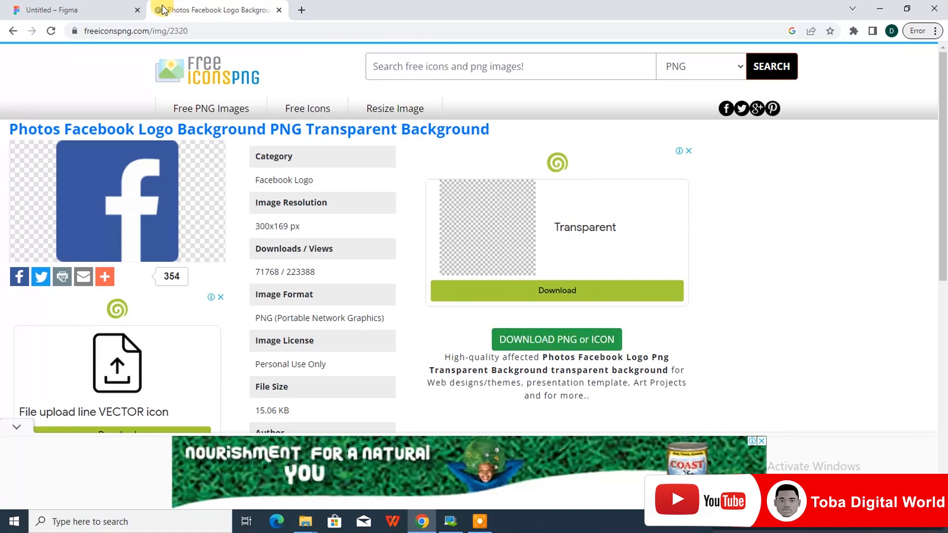
# Step: Bring the twitter-icon-73 and facebook-logo-png-2320 images from the Downloads folder onto the Figma canvas
pyautogui.click(75, 6)
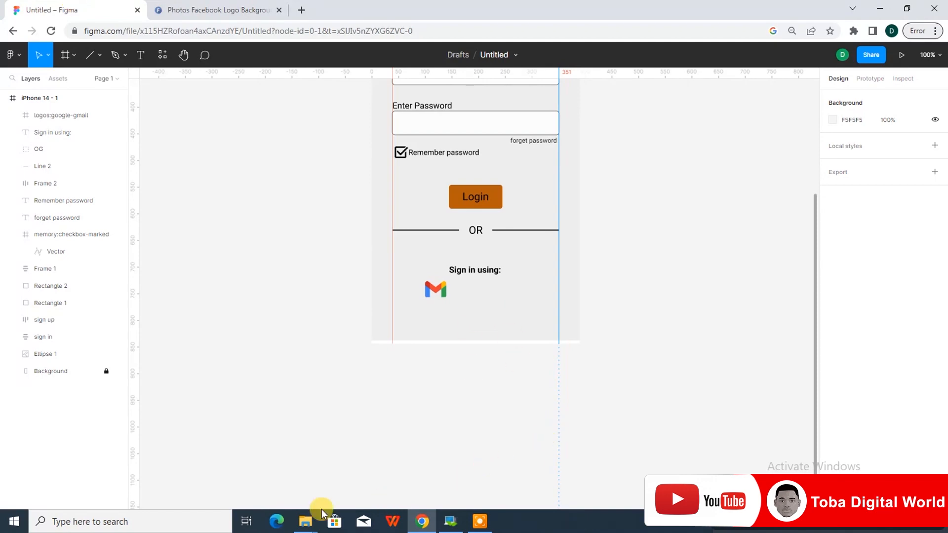
pyautogui.moveTo(314, 525)
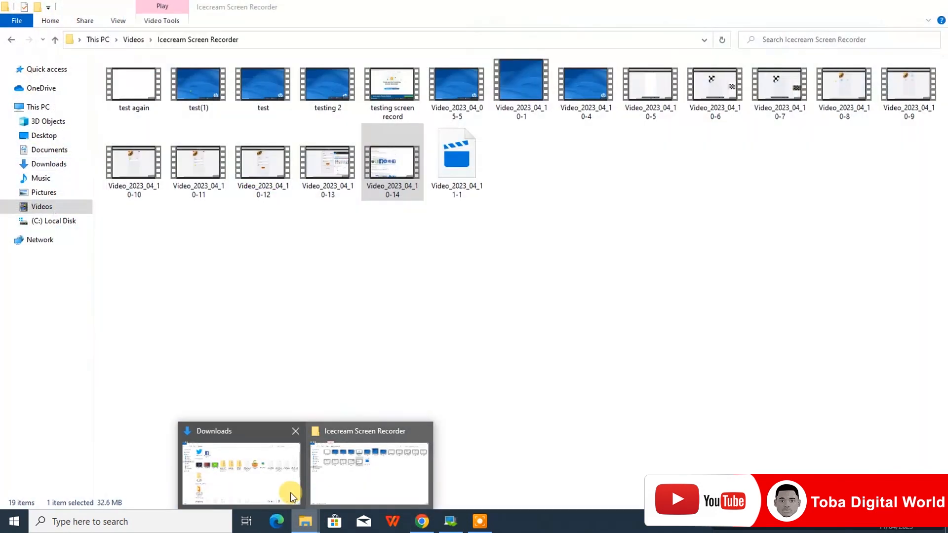
pyautogui.click(256, 491)
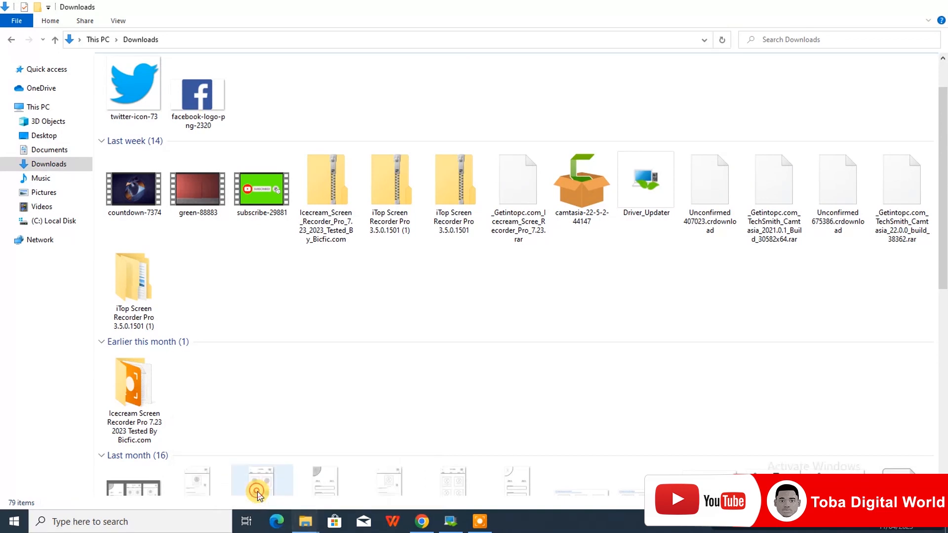
pyautogui.click(148, 118)
pyautogui.keyDown('ctrl'); pyautogui.click(200, 119); pyautogui.keyUp('ctrl')
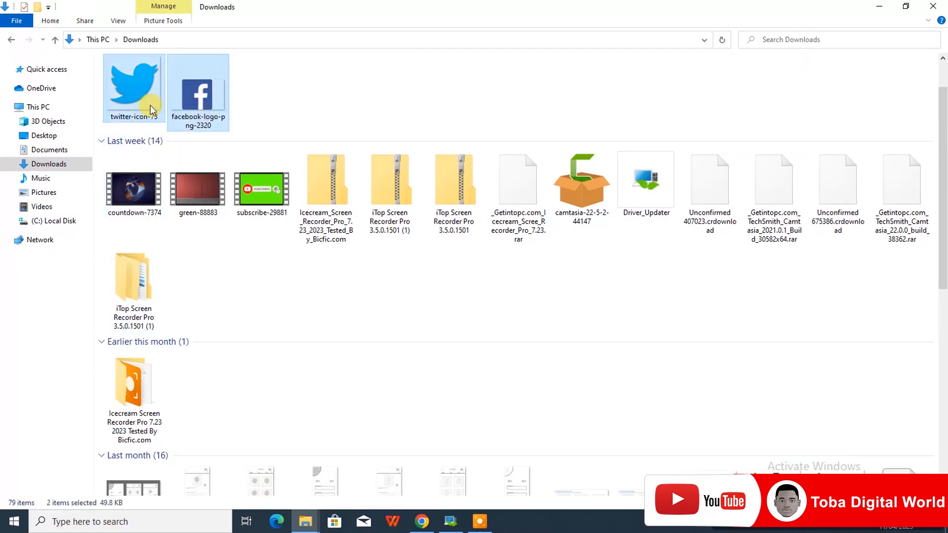
pyautogui.moveTo(147, 98); pyautogui.dragTo(470, 288)
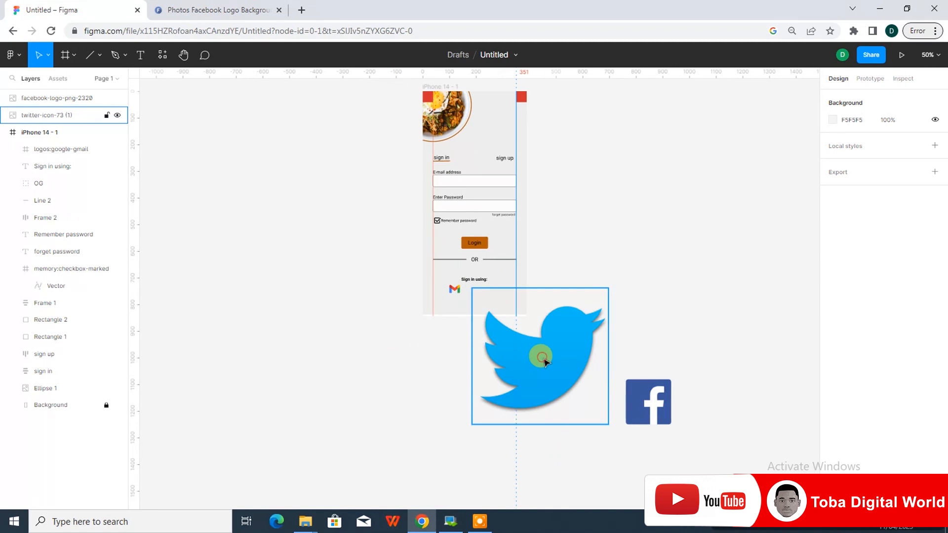
# Step: Move the Twitter and Facebook logos into the frame beside the Gmail icon, scaling both down, with Facebook at about 92 × 52
pyautogui.moveTo(537, 346); pyautogui.dragTo(498, 294)
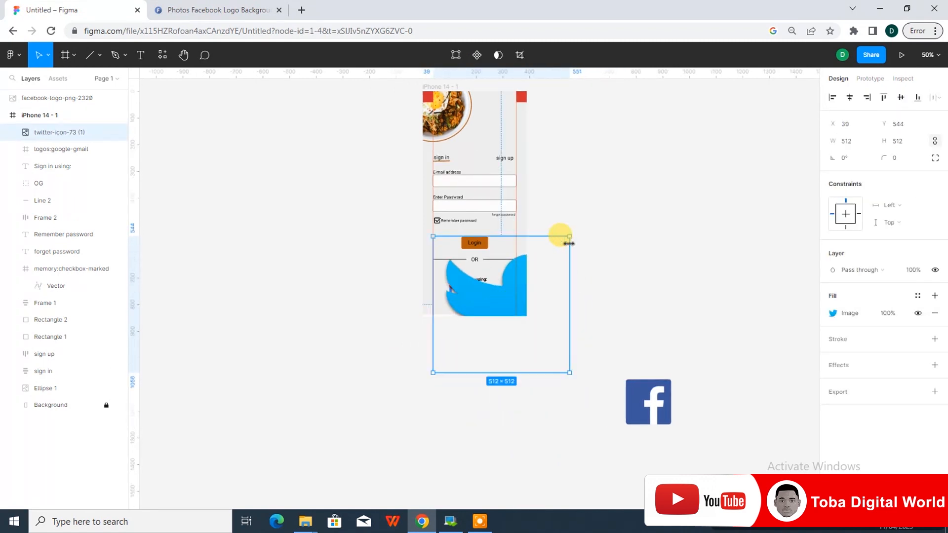
pyautogui.moveTo(569, 233); pyautogui.dragTo(469, 298)
pyautogui.moveTo(683, 393); pyautogui.dragTo(484, 293)
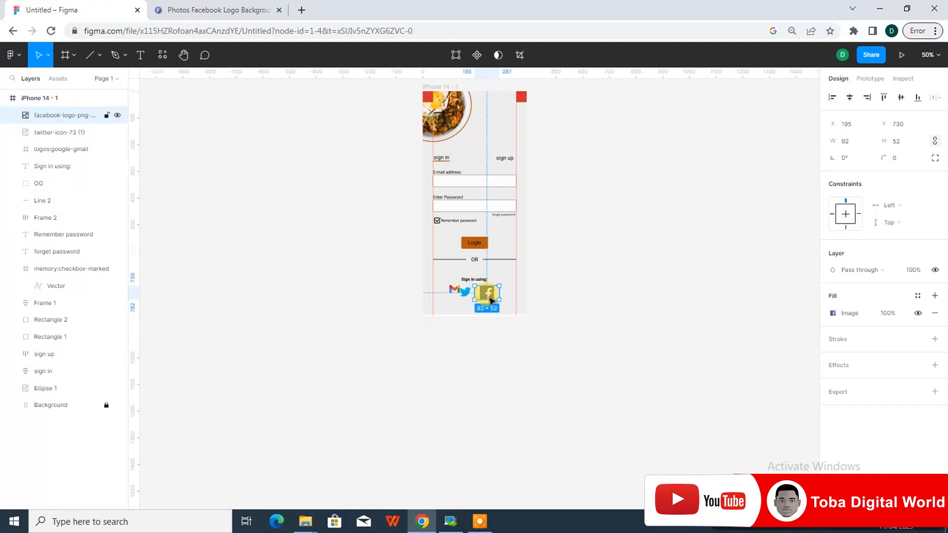
# Step: Shrink the Facebook logo further and position the Twitter logo between the Gmail and Facebook icons, at about X 160, Y 719
pyautogui.hotkey('shift', '0')
pyautogui.hotkey('ctrl', '+')
pyautogui.moveTo(567, 278); pyautogui.dragTo(502, 306)
pyautogui.moveTo(444, 301); pyautogui.dragTo(468, 289)
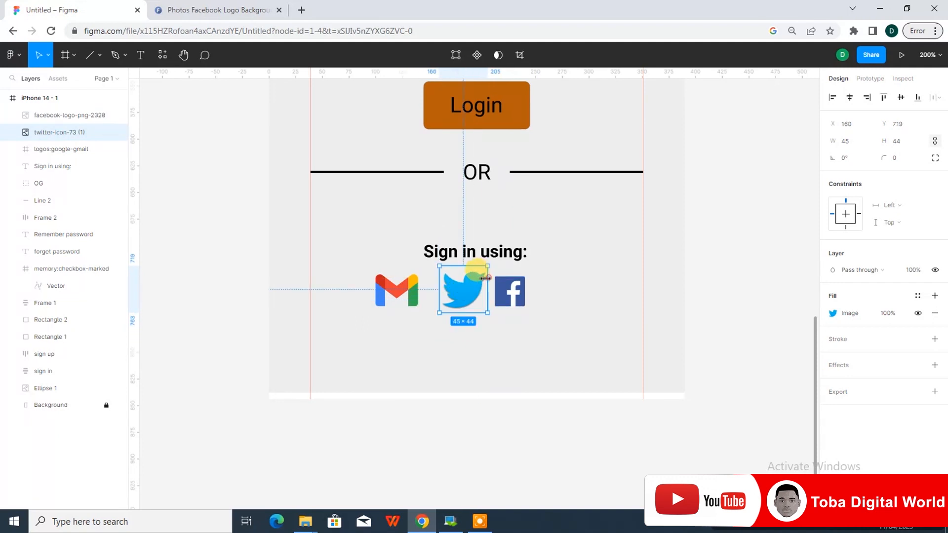
# Step: Combine the Gmail, Twitter and Facebook icons in a horizontal auto layout with centred alignment
pyautogui.click(64, 148)
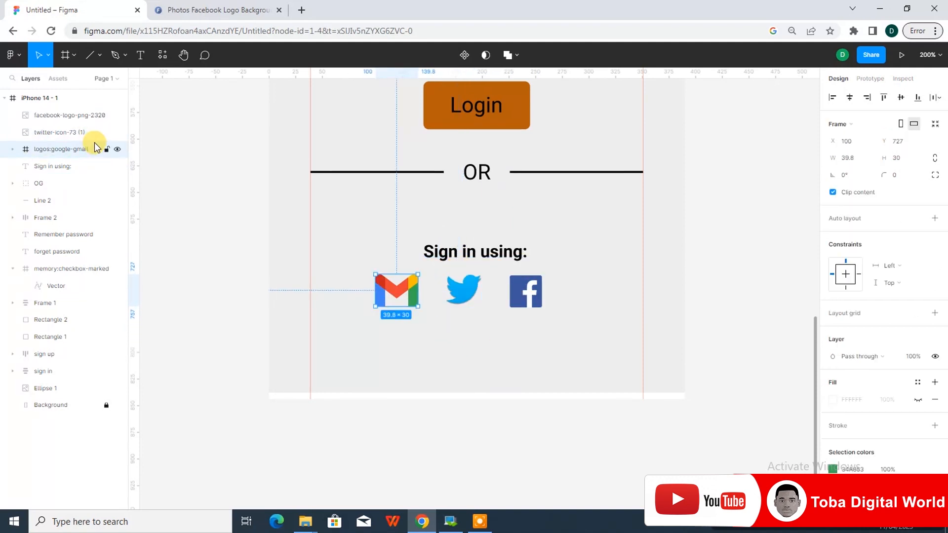
pyautogui.keyDown('shift'); pyautogui.click(90, 132); pyautogui.keyUp('shift')
pyautogui.keyDown('shift'); pyautogui.click(85, 117); pyautogui.keyUp('shift')
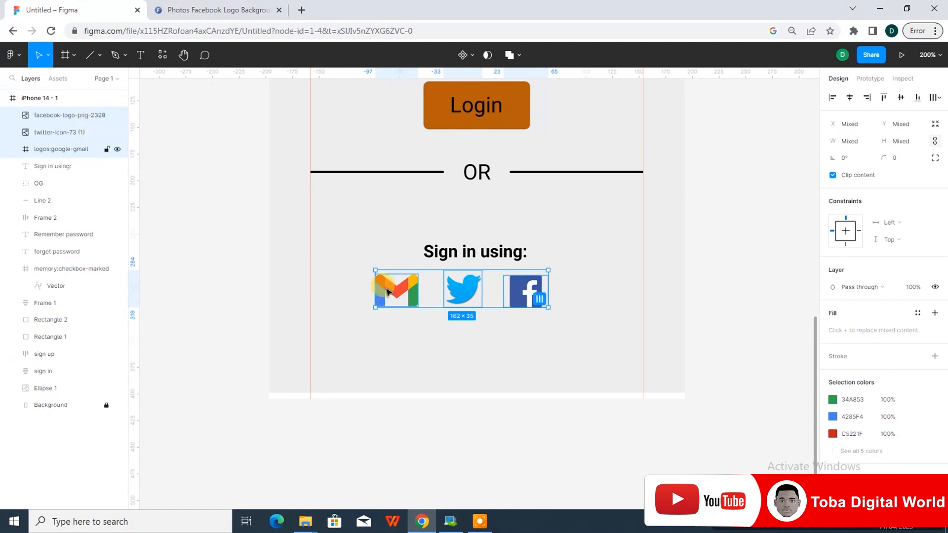
pyautogui.hotkey('shift', 'a')
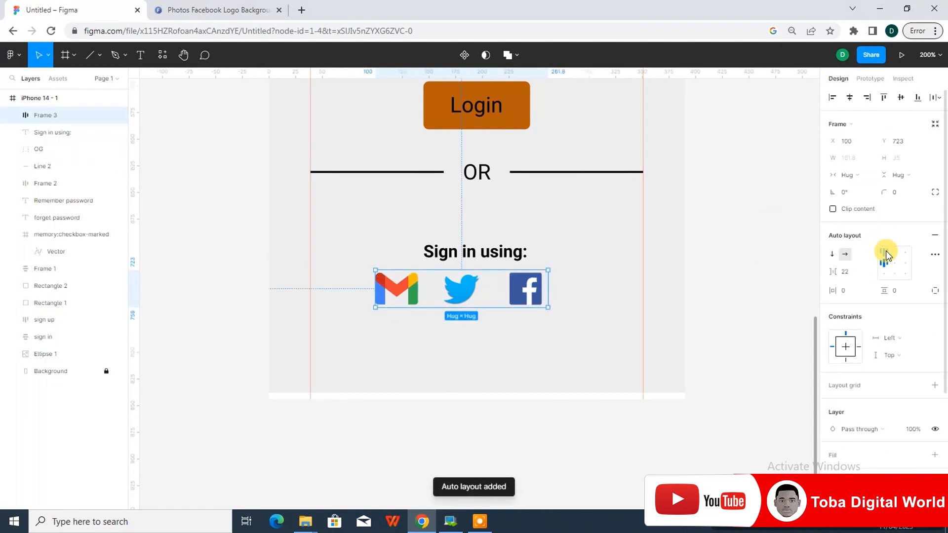
pyautogui.click(897, 263)
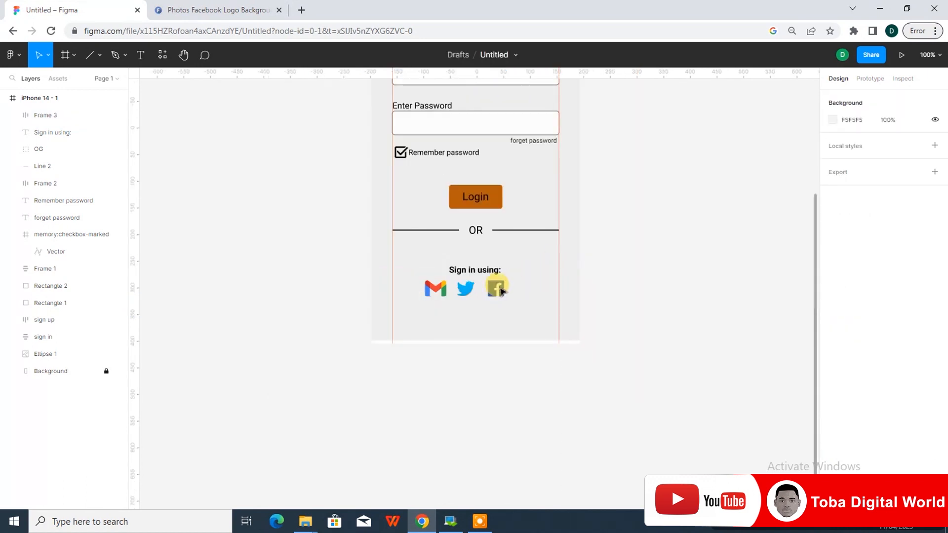
# Step: Set the icon row's spacing to 15 and centre the row under "Sign in using:" at X 121, Y 719
pyautogui.click(502, 291)
pyautogui.click(841, 274)
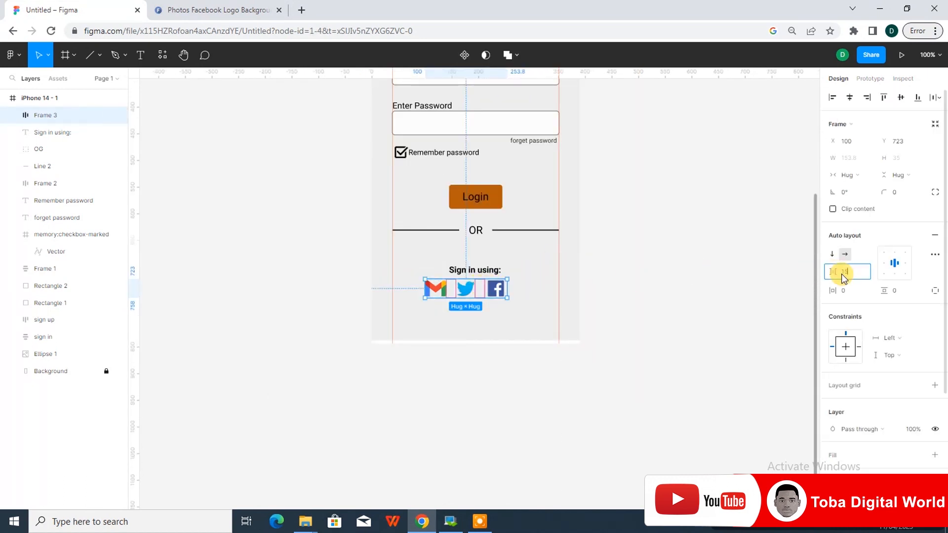
pyautogui.click(668, 302)
pyautogui.moveTo(501, 295); pyautogui.dragTo(508, 291)
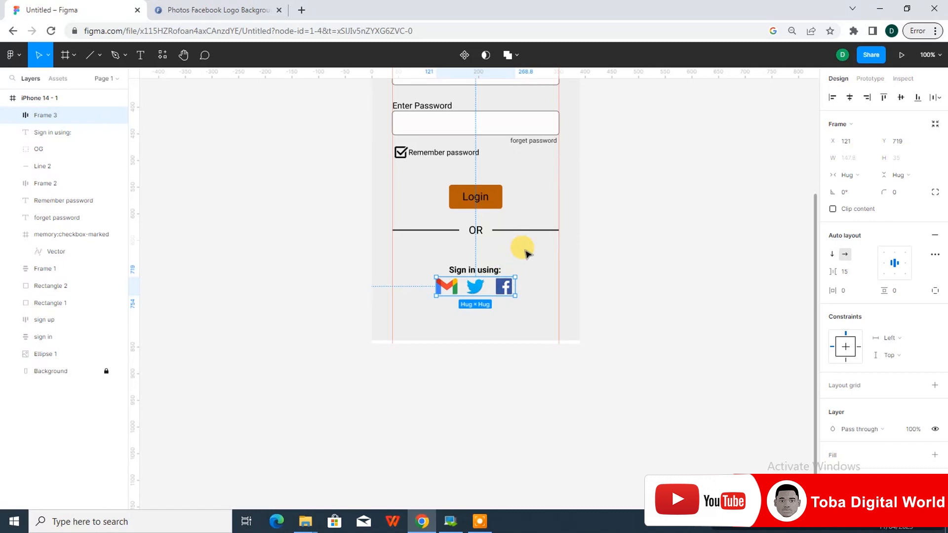
# Step: Review the whole sign-in screen, from the food image and form fields down to the social icons
pyautogui.click(525, 251)
pyautogui.scroll(3, 526, 254)
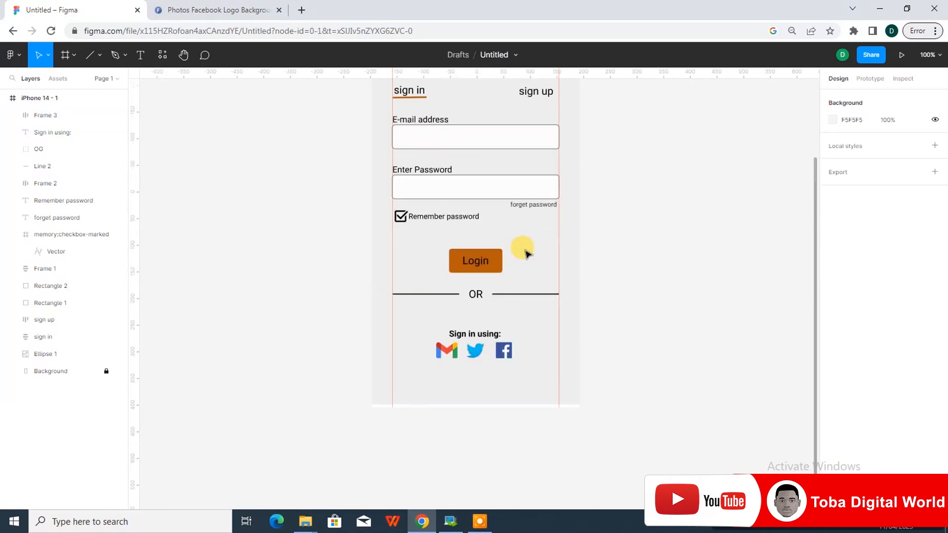
pyautogui.press('-')
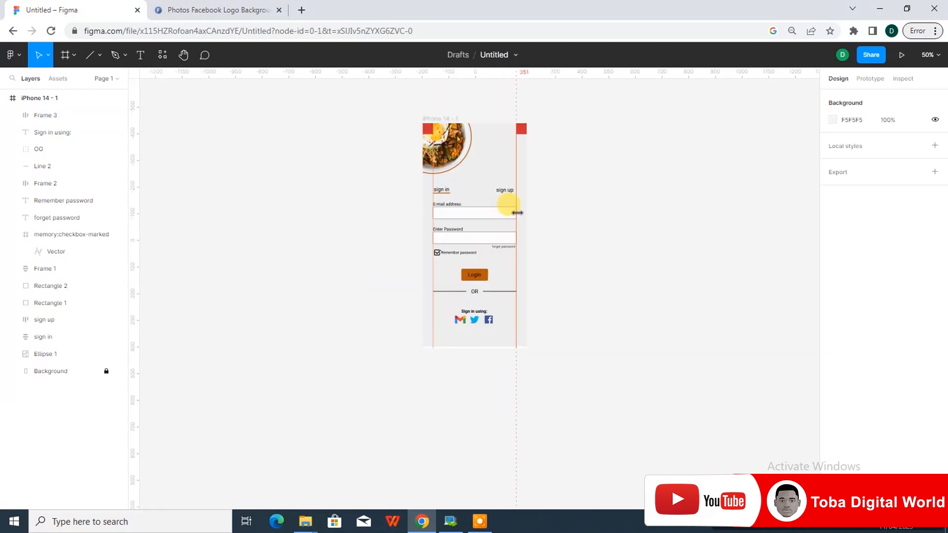
pyautogui.press('+')
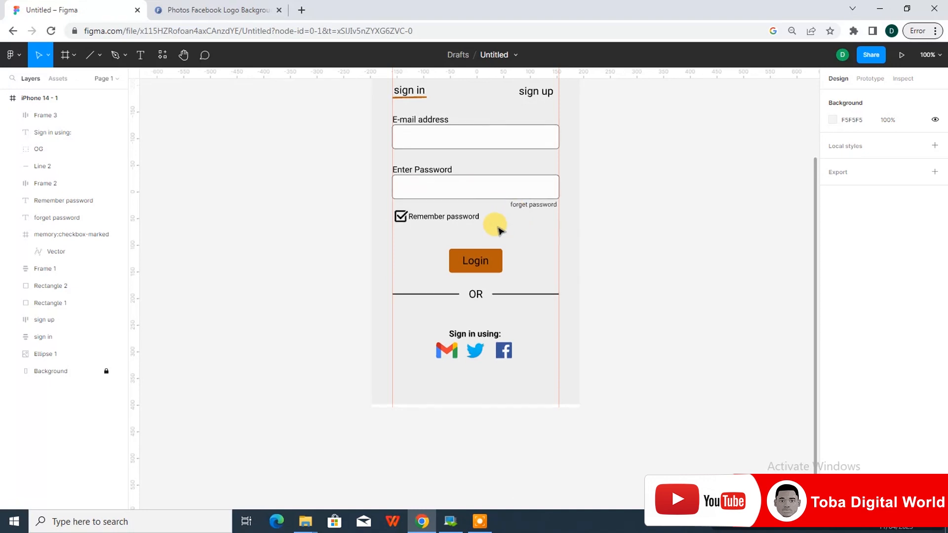
pyautogui.press('+')
pyautogui.scroll(5, 506, 230)
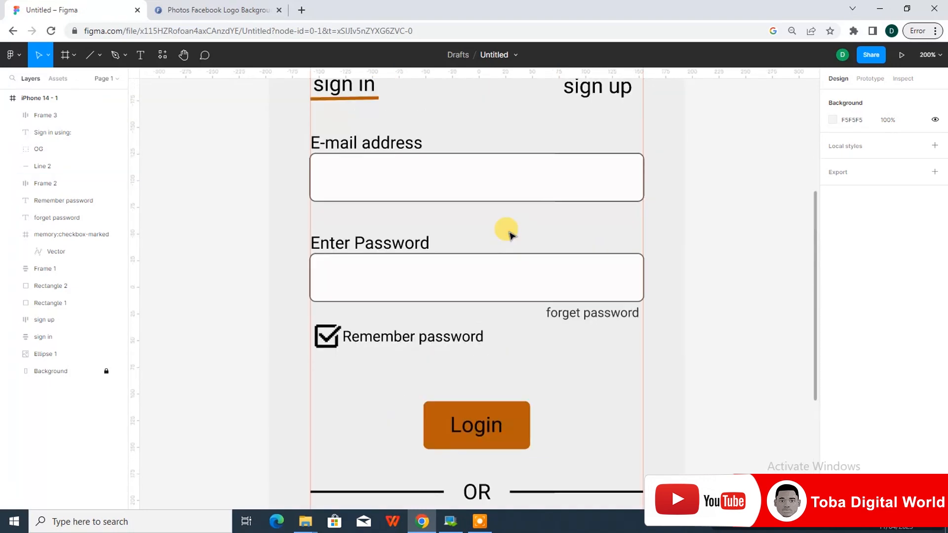
pyautogui.scroll(5, 508, 235)
pyautogui.press('-')
pyautogui.press('-')
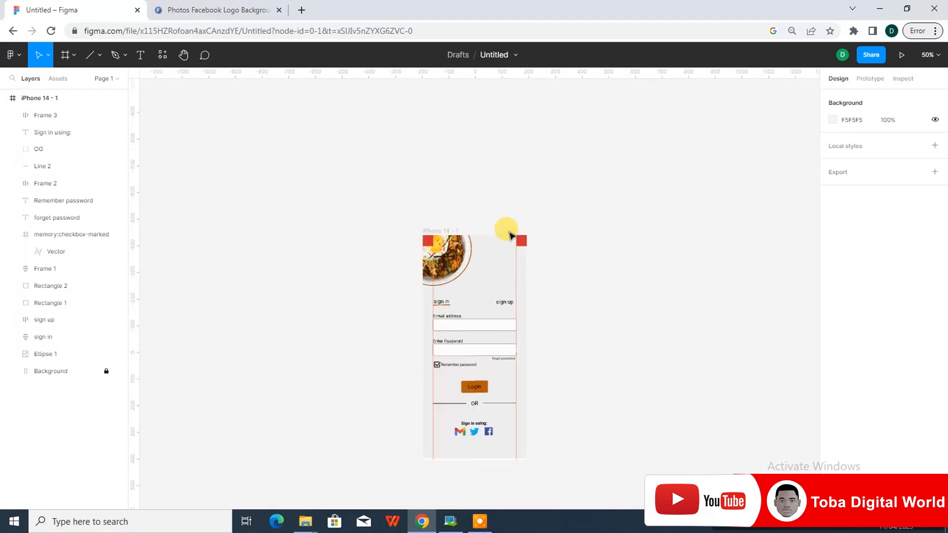
pyautogui.scroll(-1, 511, 236)
# Step: Rename the iPhone 14 - 1 frame to "first page", collapse its layers and select the frame
pyautogui.doubleClick(69, 99)
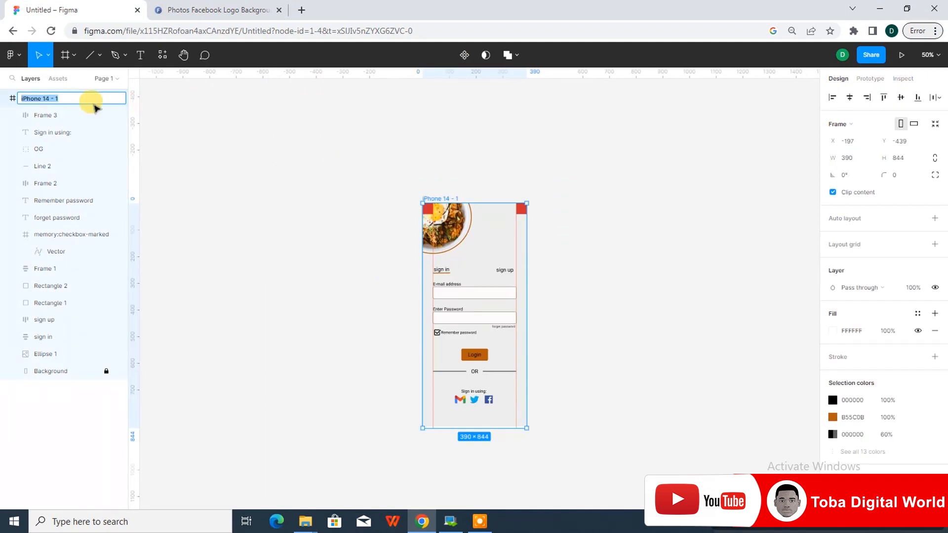
pyautogui.doubleClick(436, 199)
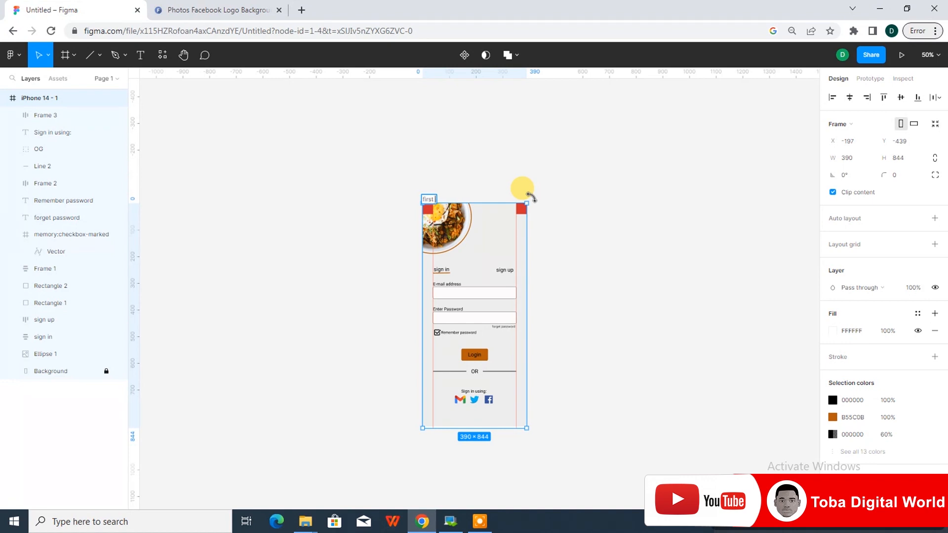
pyautogui.write('ge')
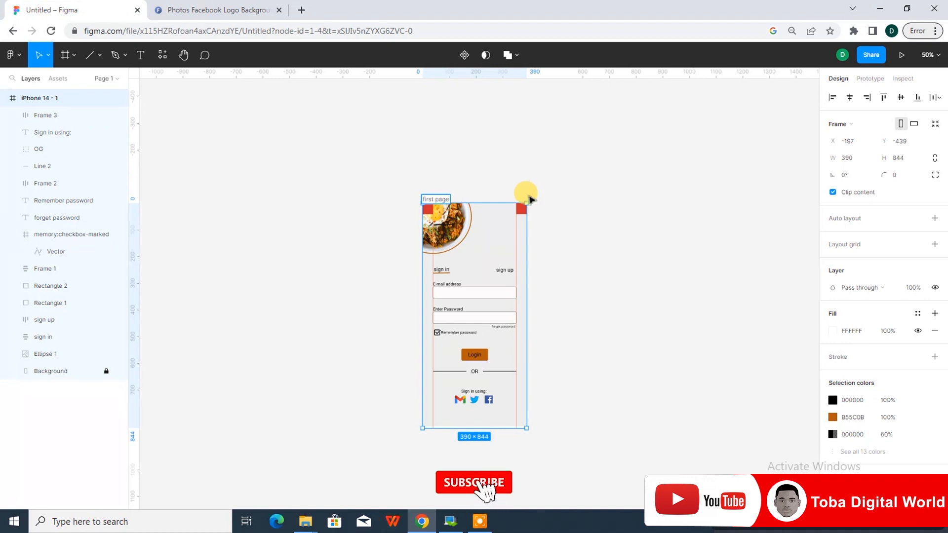
pyautogui.click(563, 197)
pyautogui.click(5, 97)
pyautogui.click(437, 198)
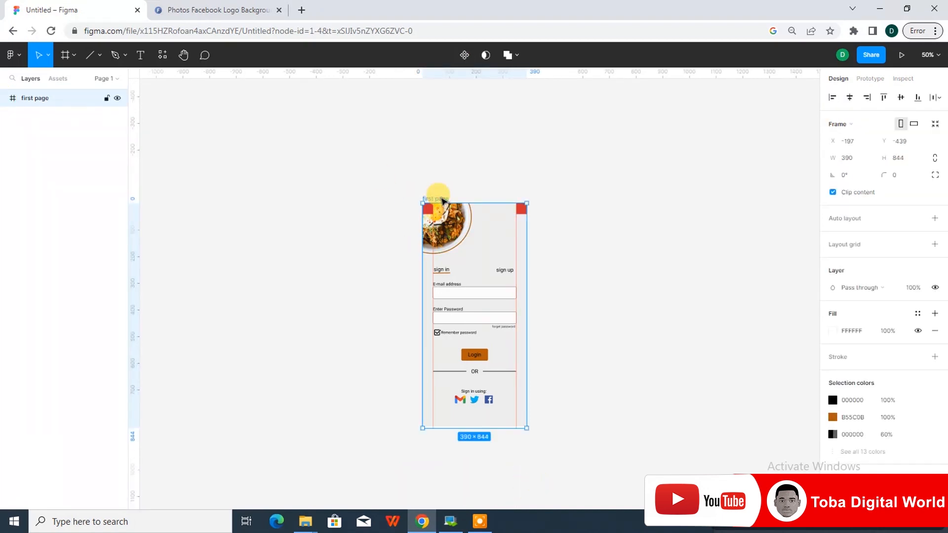
# Step: Duplicate the "first page" frame beside the original and rename the copy "second page"
pyautogui.moveTo(440, 197); pyautogui.dragTo(597, 199)
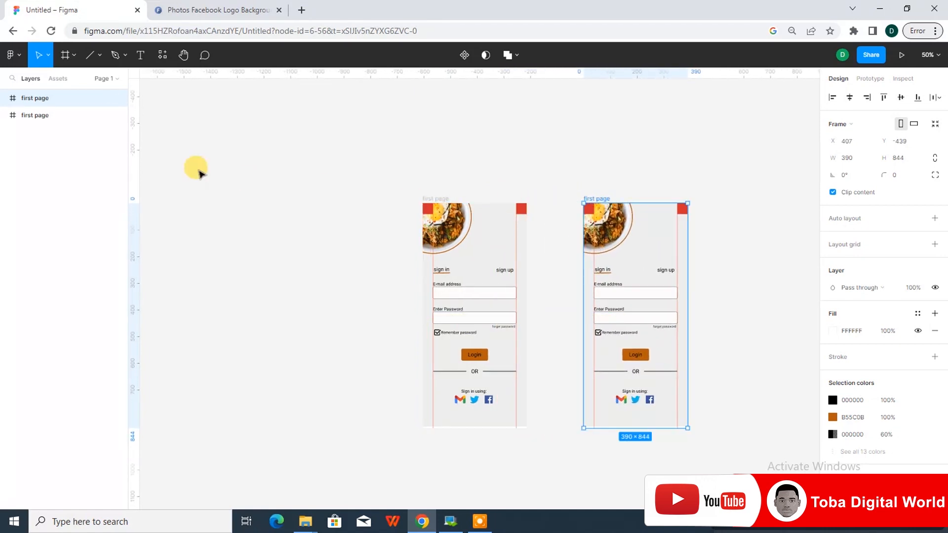
pyautogui.doubleClick(29, 99)
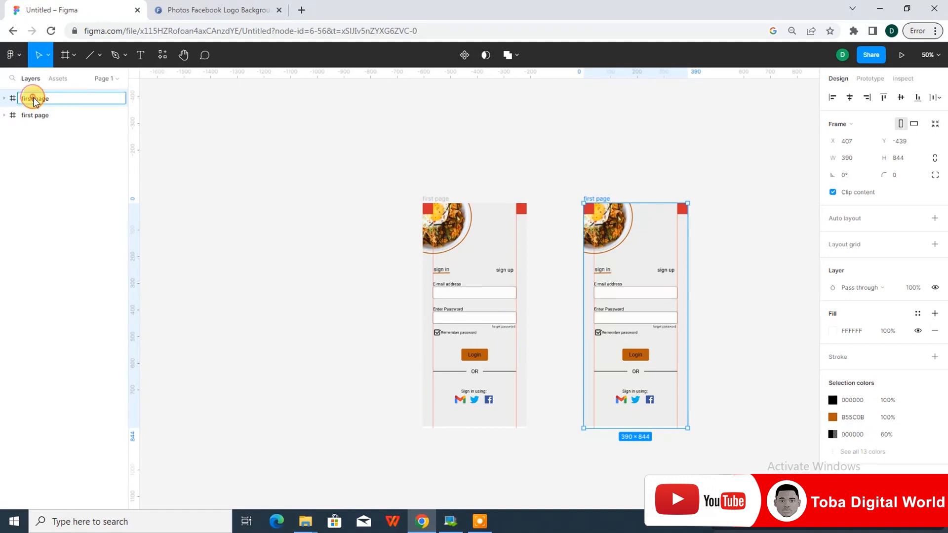
pyautogui.write('f')
pyautogui.press('BackSpace')
pyautogui.write('second')
pyautogui.click(352, 181)
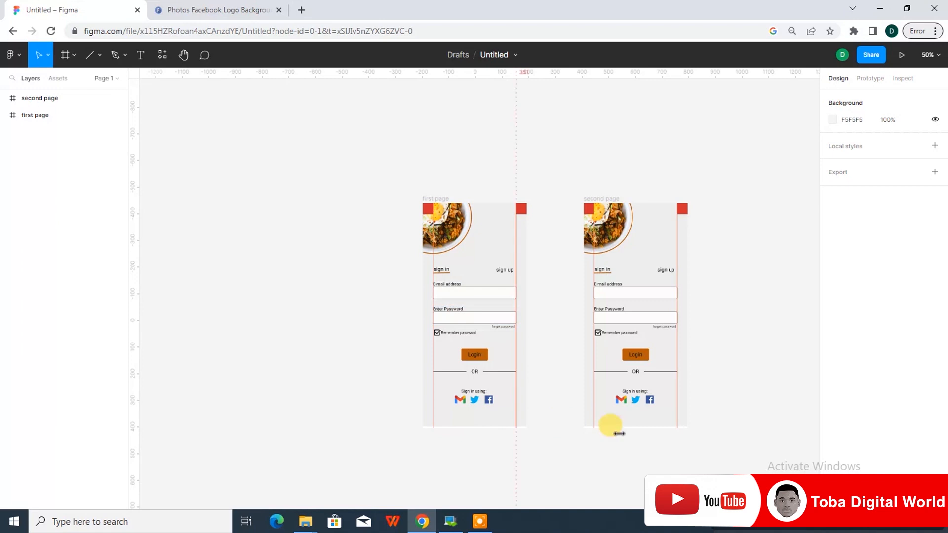
# Step: Delete the "Sign in using:" text, the social icons and the OR divider from the second page
pyautogui.moveTo(655, 452); pyautogui.dragTo(560, 448)
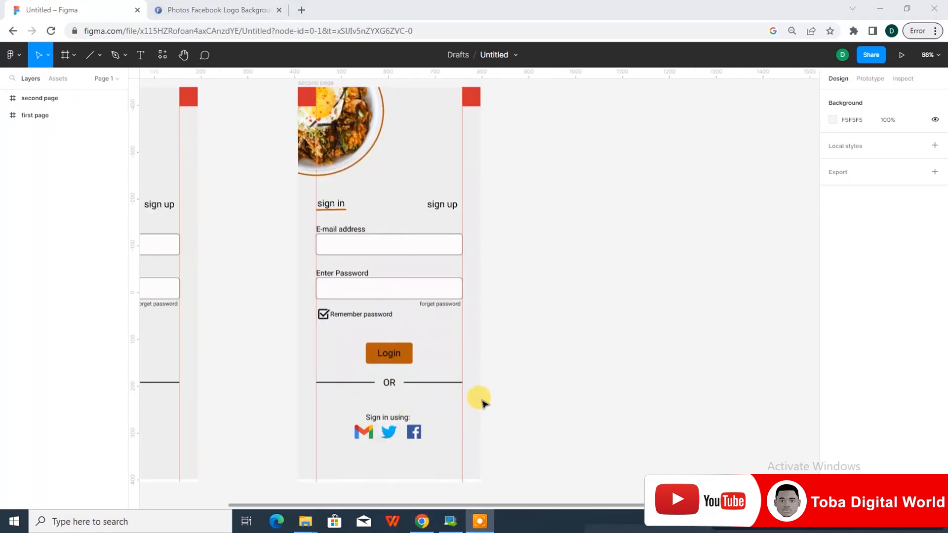
pyautogui.moveTo(354, 403); pyautogui.dragTo(434, 438)
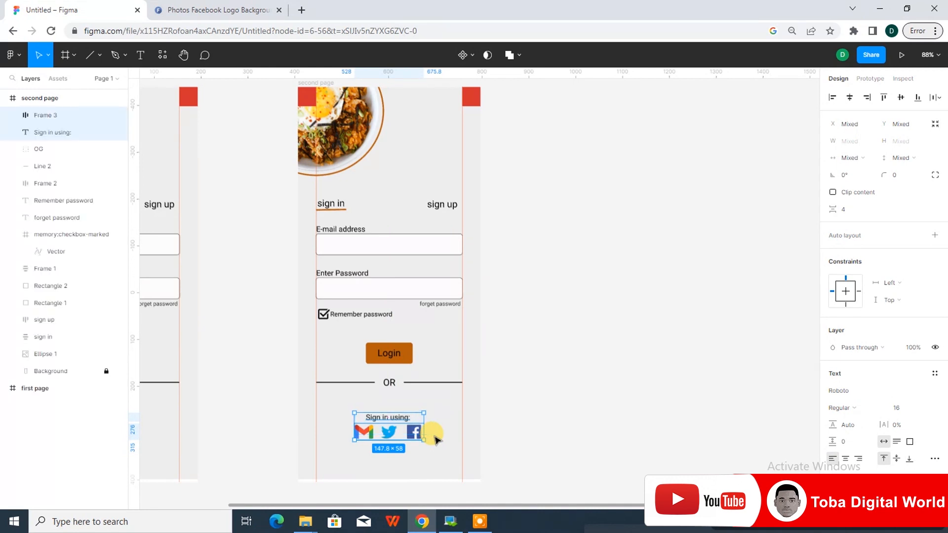
pyautogui.press('Delete')
pyautogui.click(417, 381)
pyautogui.press('Delete')
pyautogui.click(369, 384)
pyautogui.press('Delete')
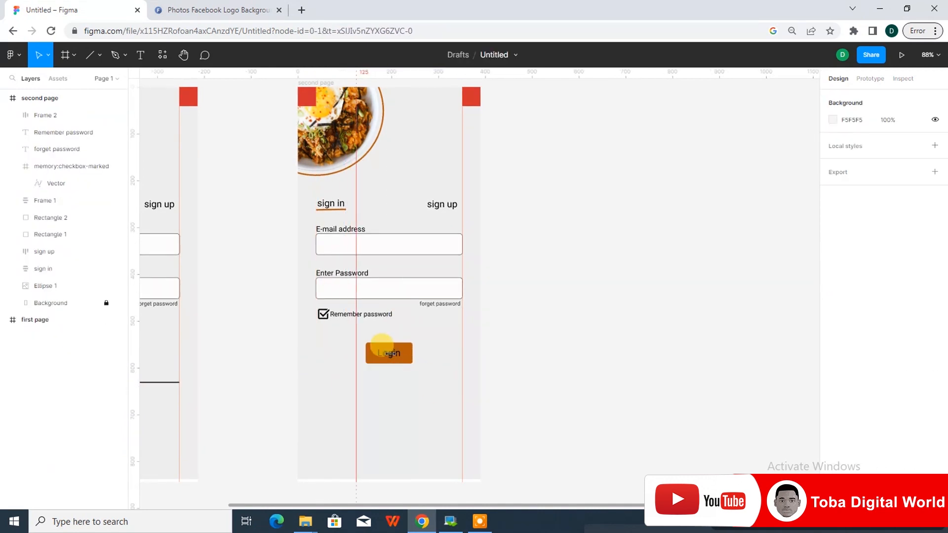
# Step: Delete the form fields, Login button, checkbox, food image and sign up and sign in labels from the second page
pyautogui.moveTo(429, 372); pyautogui.dragTo(431, 223)
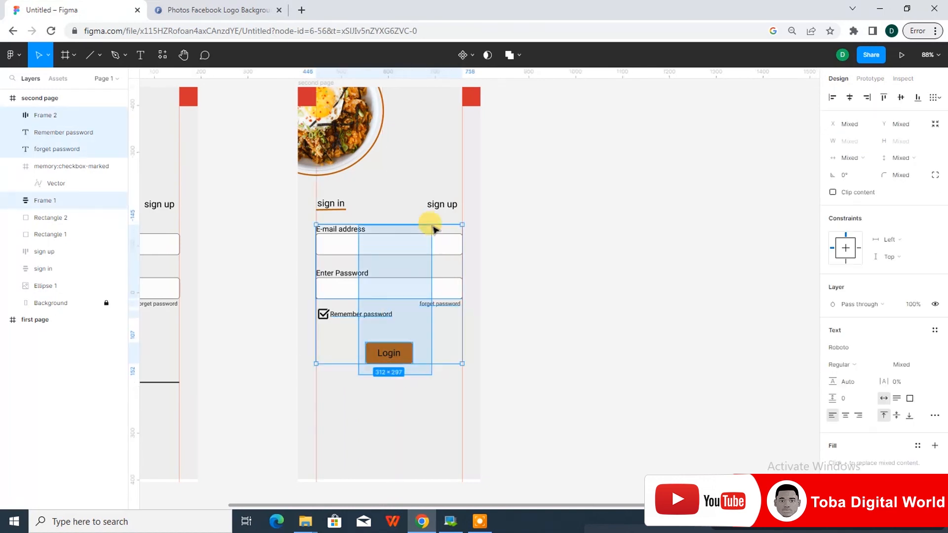
pyautogui.press('Delete')
pyautogui.click(328, 311)
pyautogui.press('Delete')
pyautogui.click(327, 133)
pyautogui.press('Delete')
pyautogui.click(441, 209)
pyautogui.press('Delete')
pyautogui.click(344, 208)
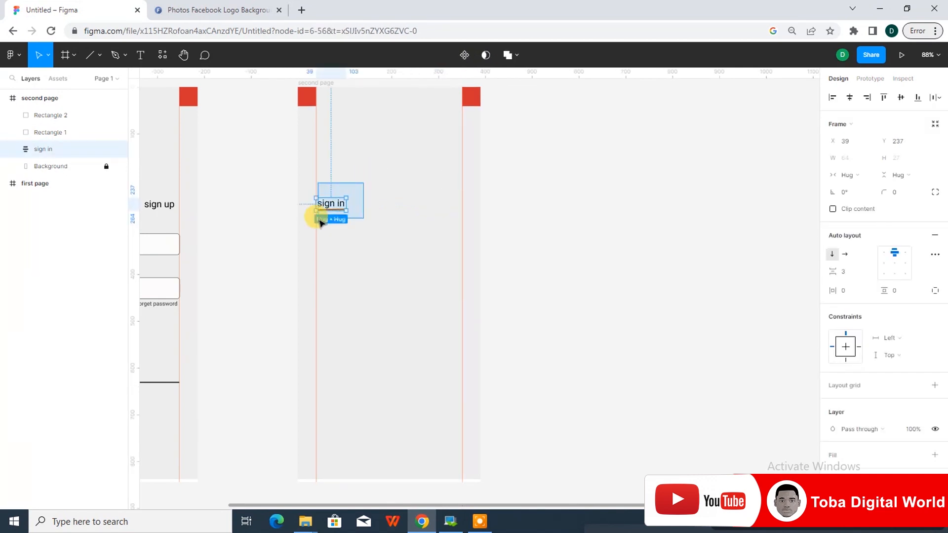
pyautogui.press('Delete')
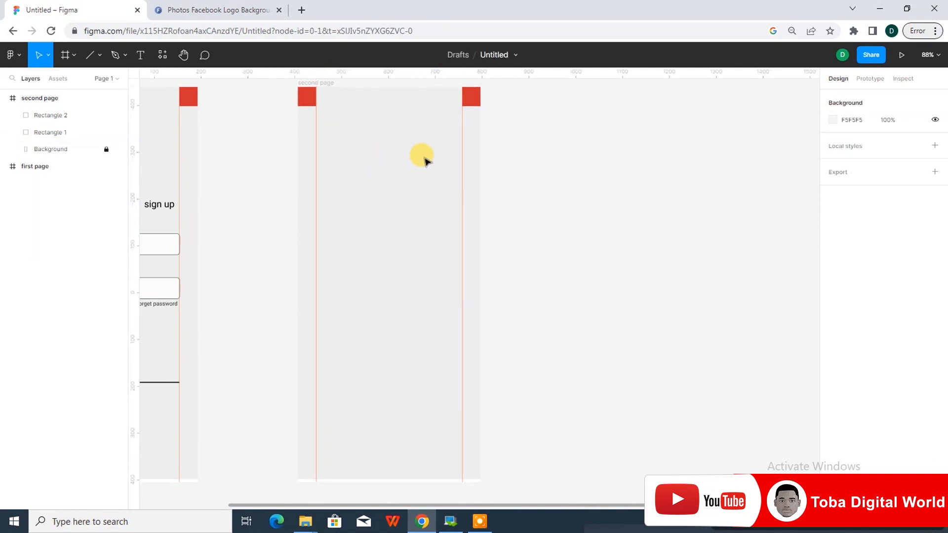
# Step: Draw a header rectangle about 401 × 104 across the second page's top and align its end with the frame's right edge
pyautogui.click(98, 54)
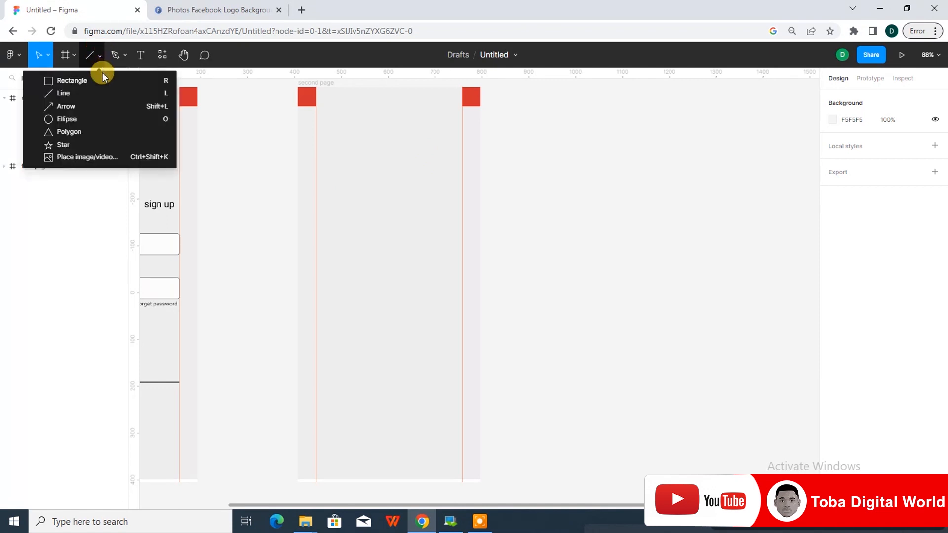
pyautogui.click(74, 78)
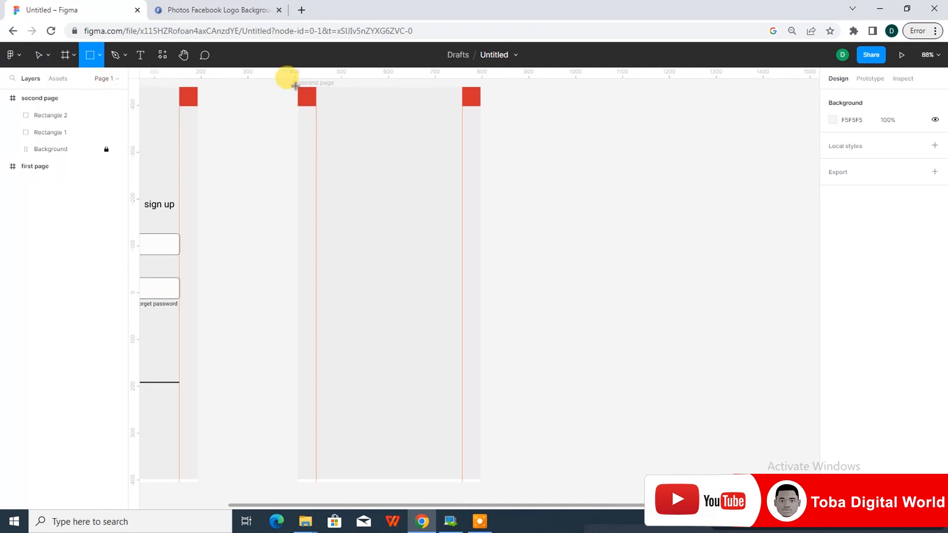
pyautogui.moveTo(297, 87); pyautogui.dragTo(486, 140)
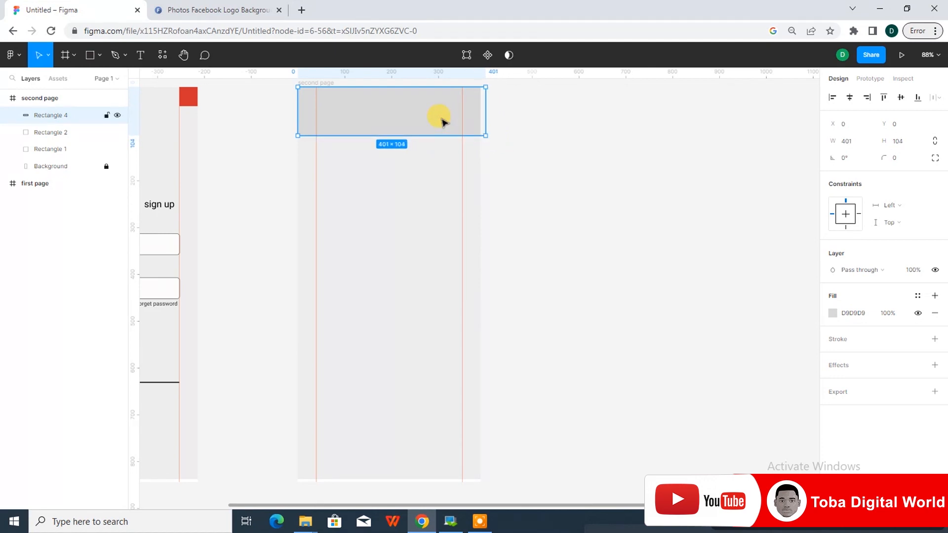
pyautogui.moveTo(441, 121); pyautogui.dragTo(435, 121)
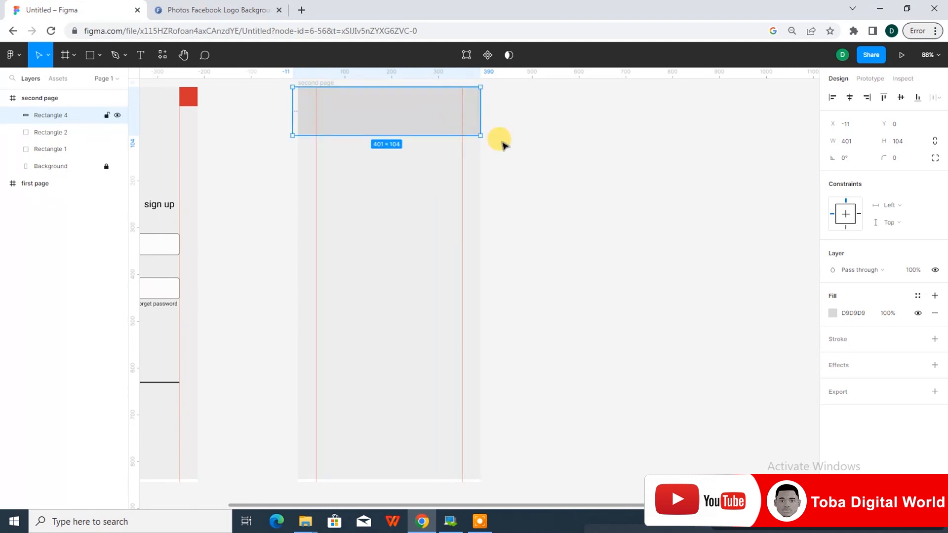
# Step: Fill the header rectangle with white FFFFFF and extend its height to about 109
pyautogui.click(833, 315)
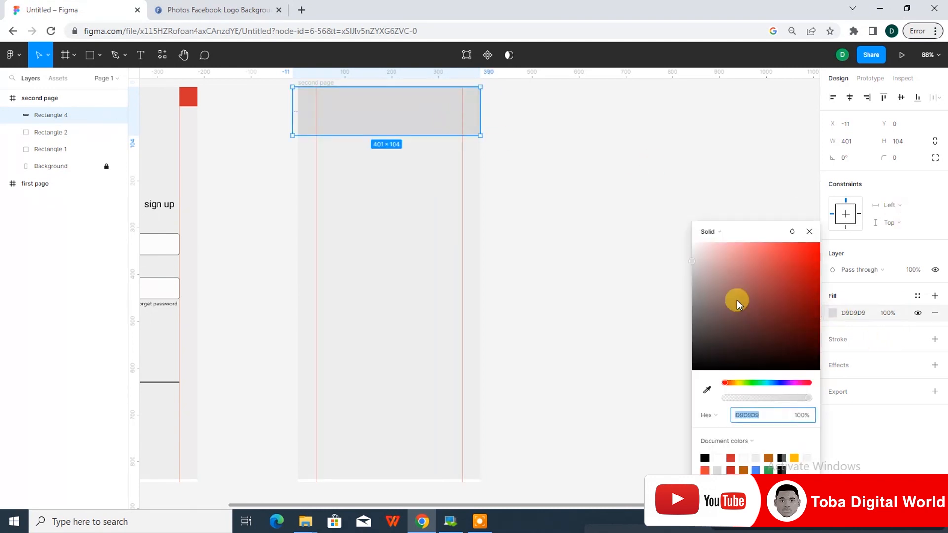
pyautogui.moveTo(706, 258); pyautogui.dragTo(667, 235)
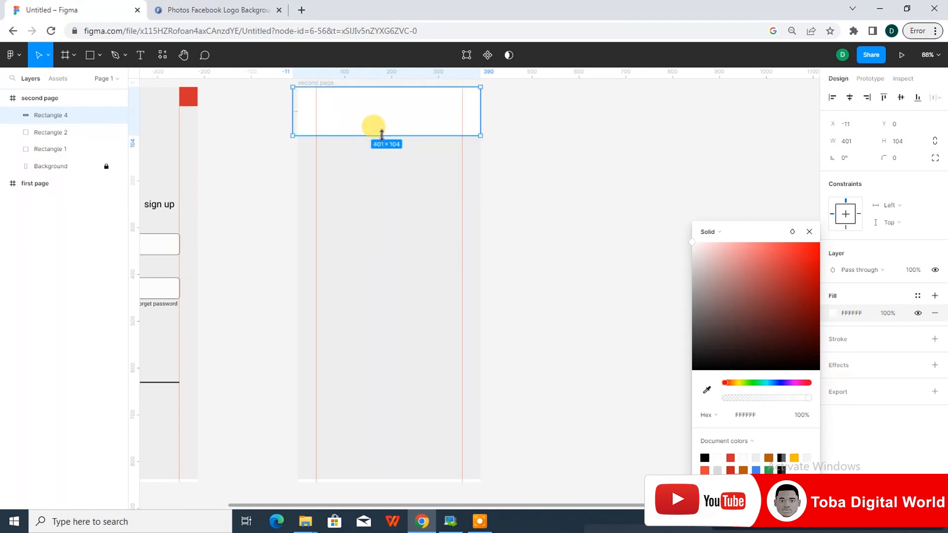
pyautogui.moveTo(381, 135); pyautogui.dragTo(381, 136)
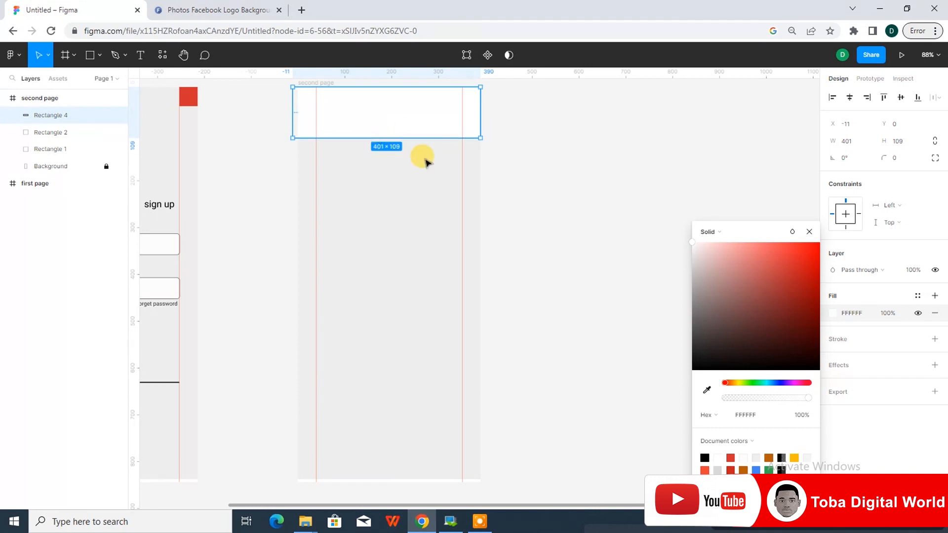
pyautogui.click(418, 169)
# Step: Add a drop shadow to the white header rectangle and extend its height to about 118
pyautogui.click(419, 111)
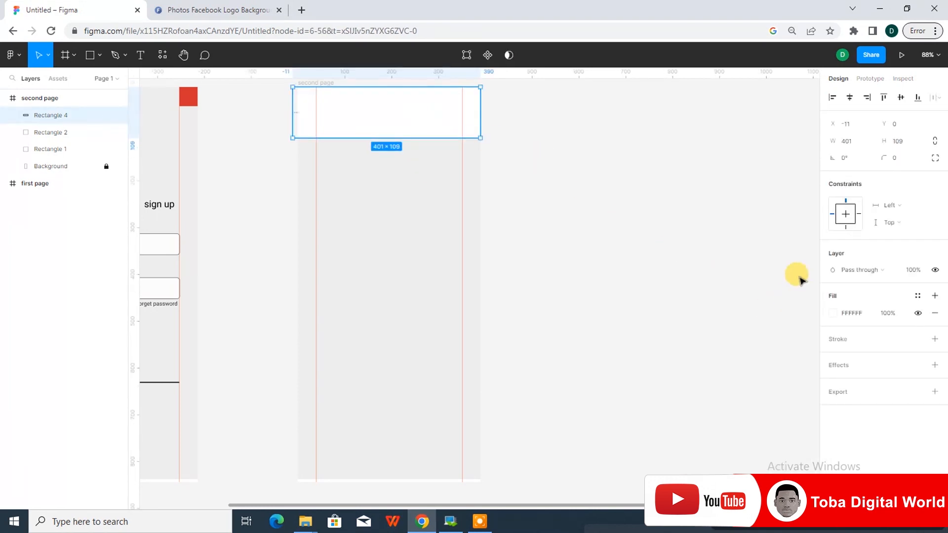
pyautogui.click(934, 365)
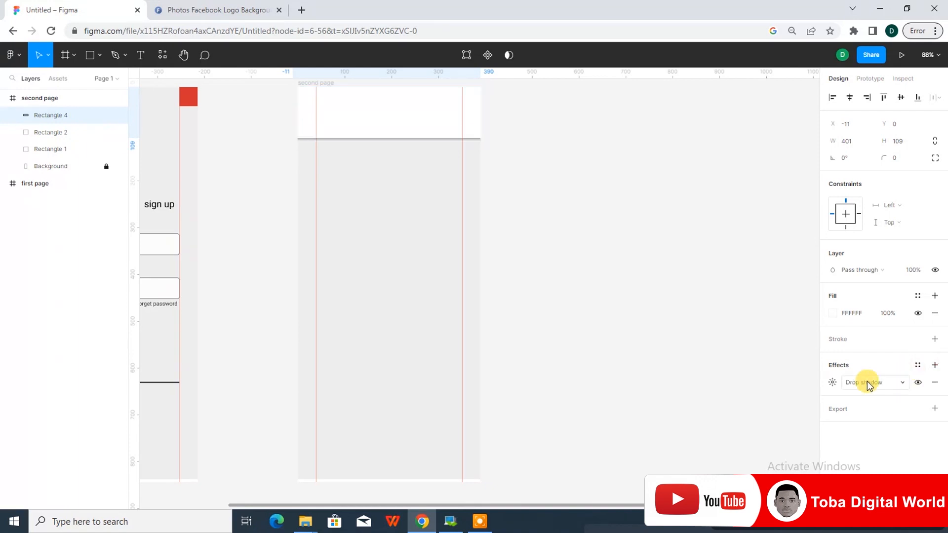
pyautogui.click(837, 383)
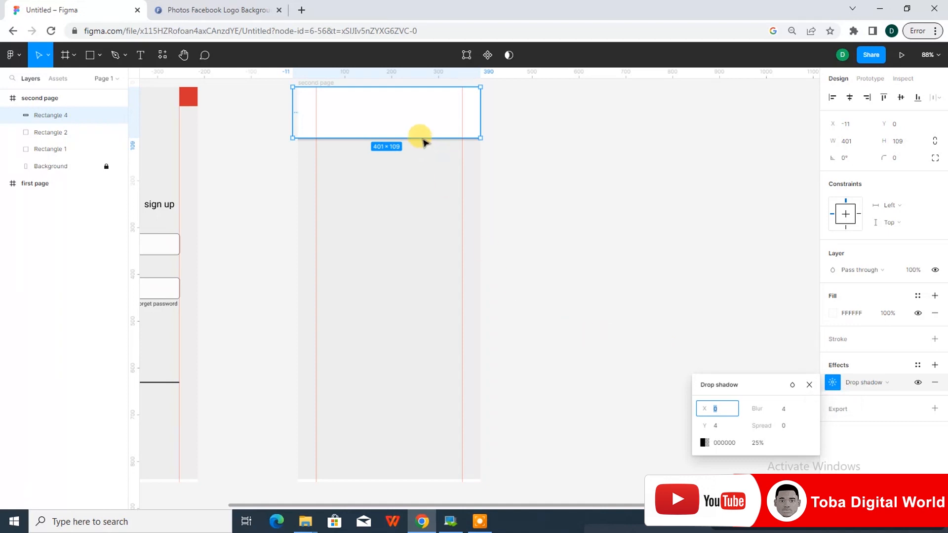
pyautogui.click(402, 207)
pyautogui.click(382, 117)
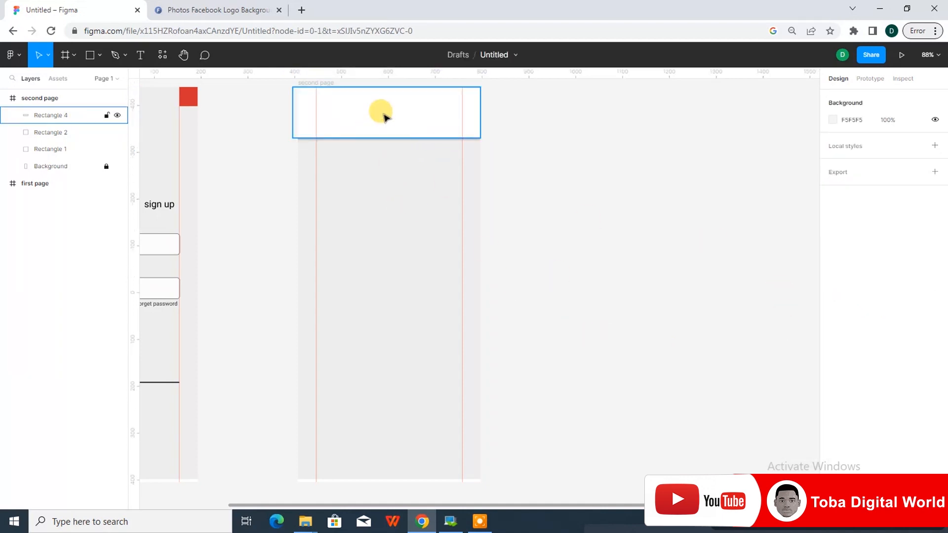
pyautogui.click(373, 201)
pyautogui.click(441, 132)
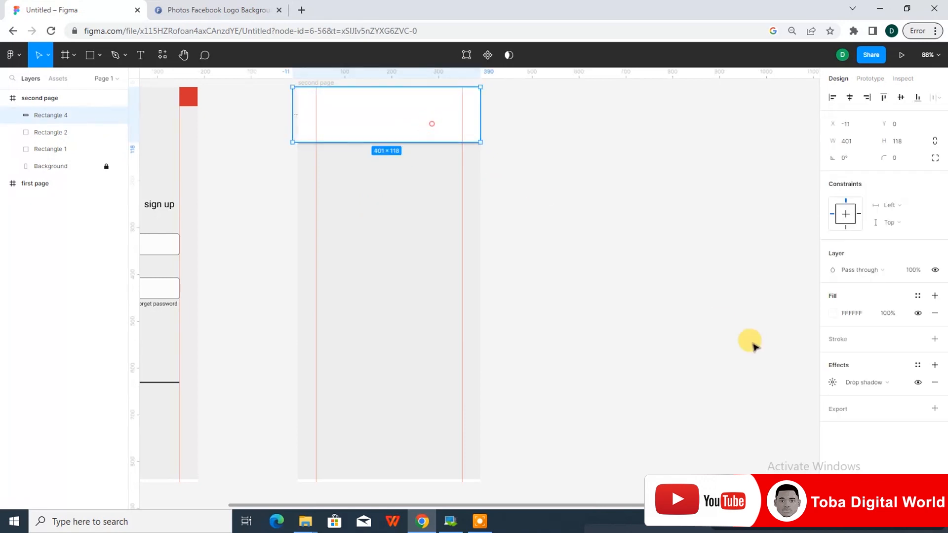
# Step: Open the header rectangle's drop shadow settings and its opacity value for editing
pyautogui.click(832, 382)
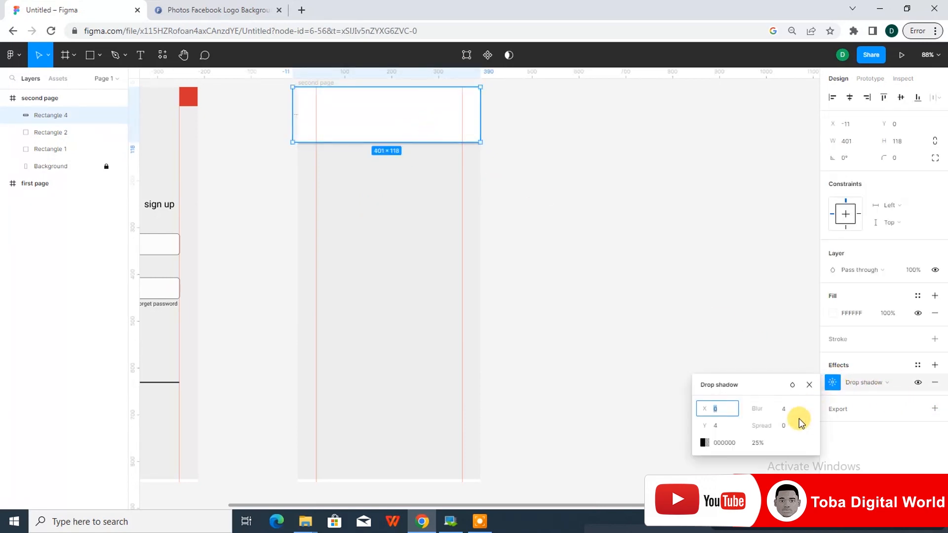
pyautogui.click(761, 443)
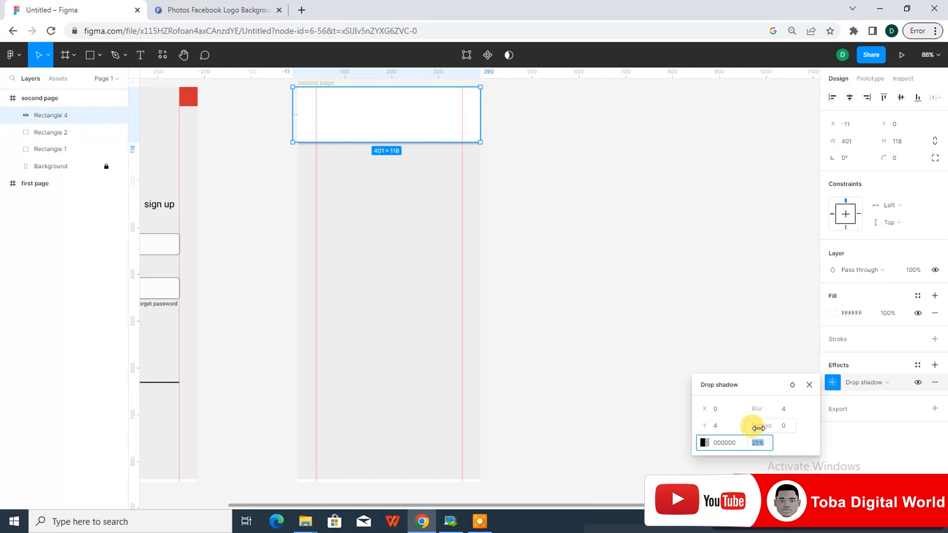
# Step: Set the opacity of the white header rectangle's drop shadow to 20%
pyautogui.write('20')
pyautogui.click(423, 364)
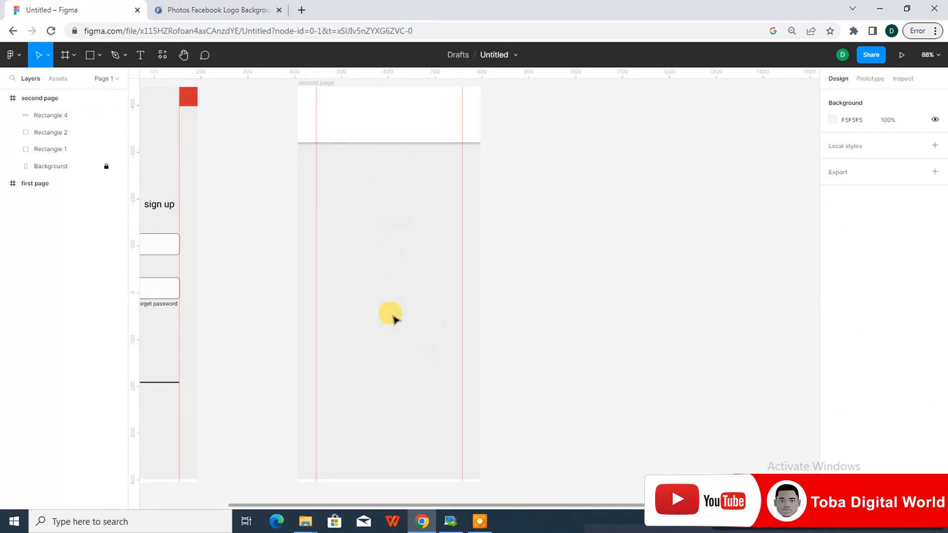
# Step: Draw a rectangle about 390 × 71 across the bottom of the second page frame and give it an inner shadow
pyautogui.click(91, 54)
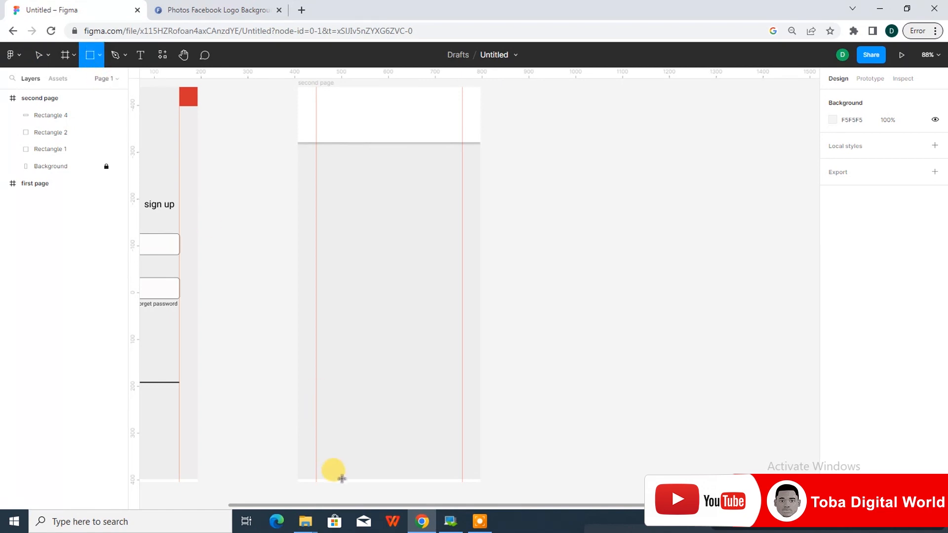
pyautogui.moveTo(294, 447)
pyautogui.mouseDown()
pyautogui.moveTo(405, 479)
pyautogui.moveTo(482, 480)
pyautogui.moveTo(421, 474)
pyautogui.mouseUp()
pyautogui.click(934, 364)
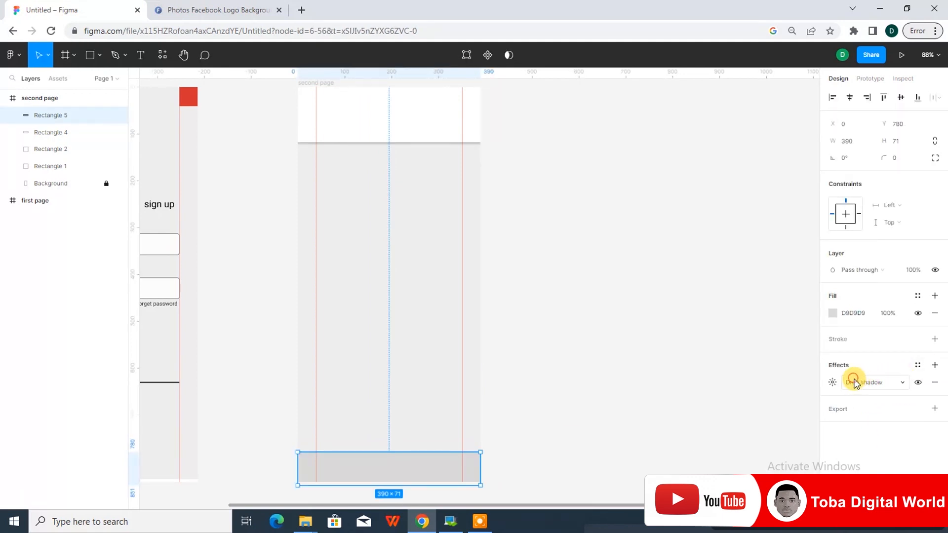
pyautogui.click(854, 382)
pyautogui.click(876, 373)
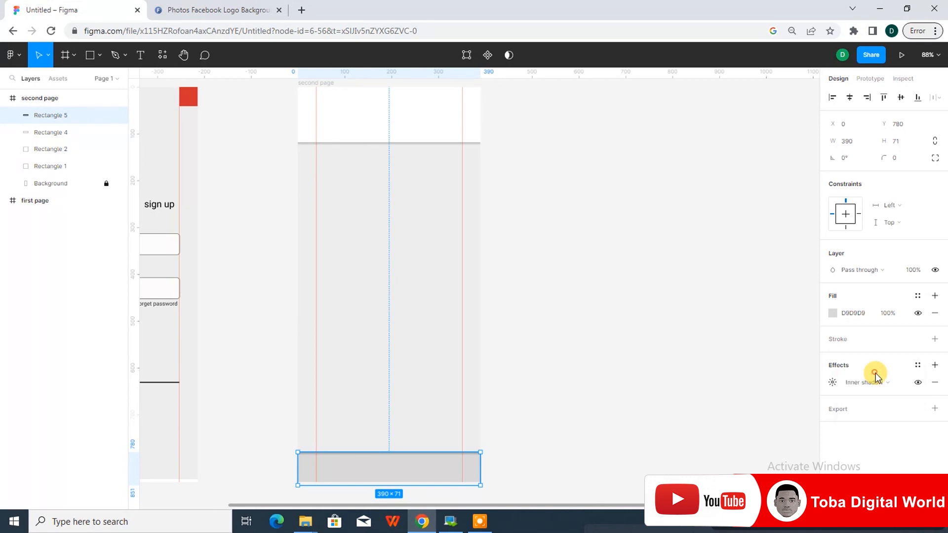
pyautogui.click(423, 429)
pyautogui.click(410, 460)
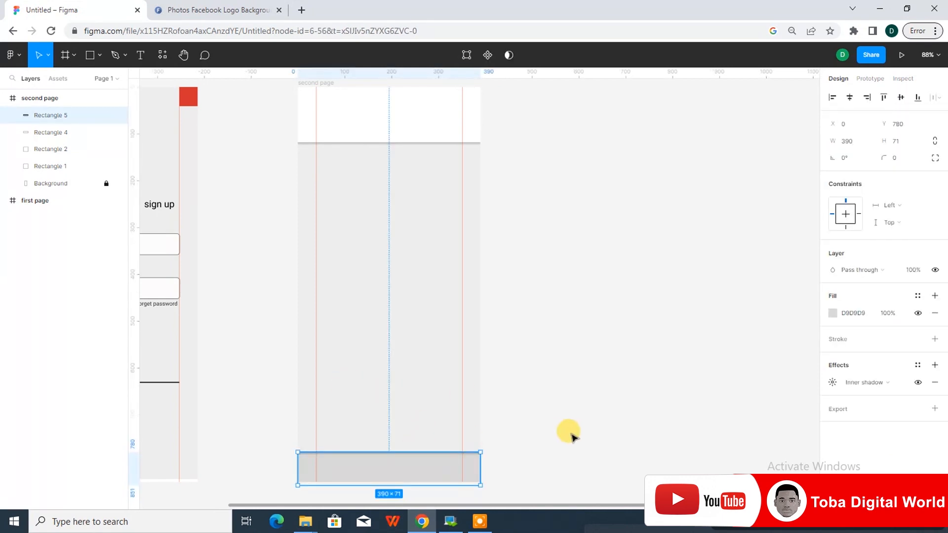
# Step: Check the inner shadow settings of the bottom rectangle
pyautogui.click(889, 382)
pyautogui.click(833, 382)
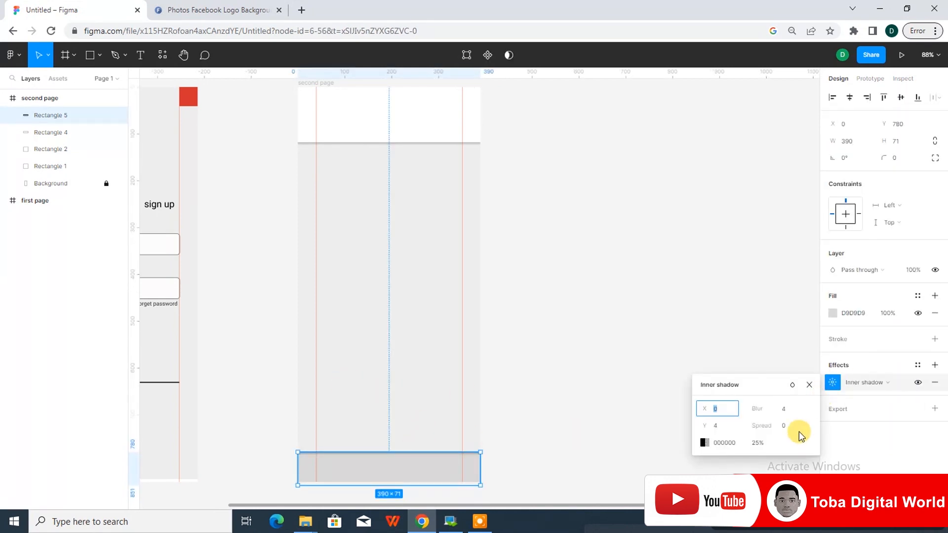
pyautogui.click(690, 413)
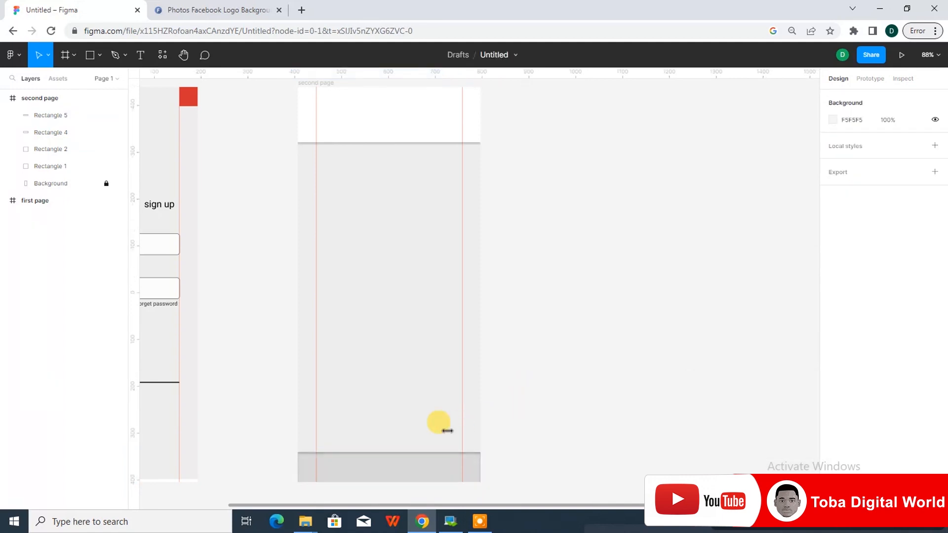
pyautogui.click(398, 468)
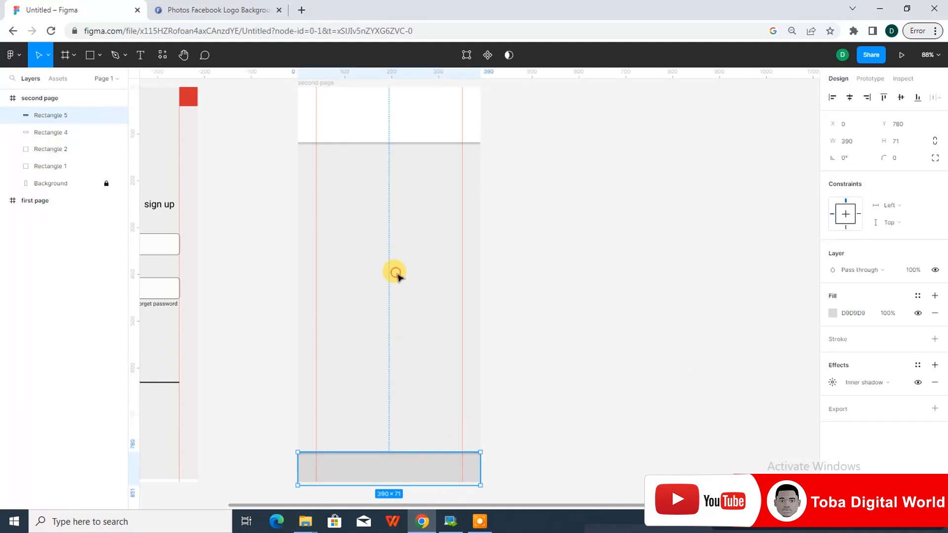
pyautogui.click(395, 273)
# Step: Add the text "Our Menu" in the white header of the second page and set its weight to Bold
pyautogui.click(373, 129)
pyautogui.press('t')
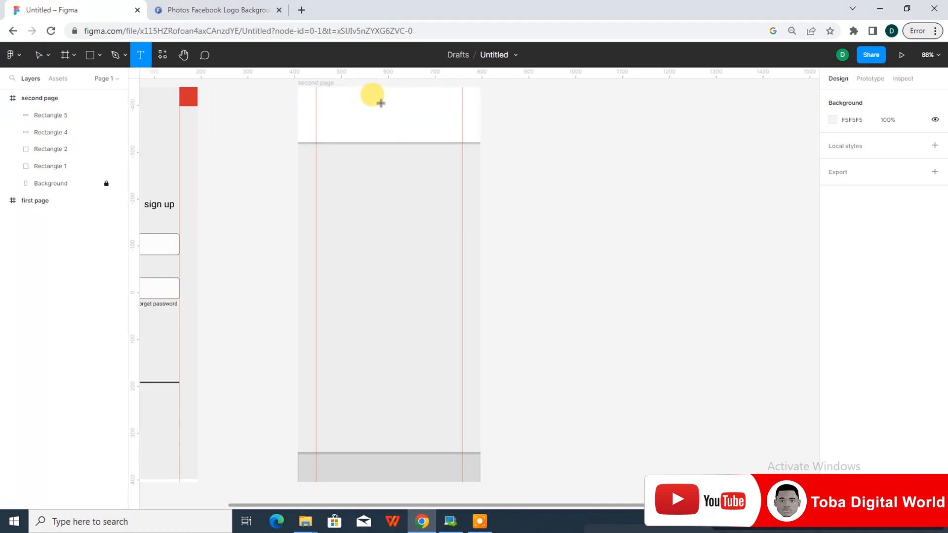
pyautogui.click(364, 101)
pyautogui.write('OU')
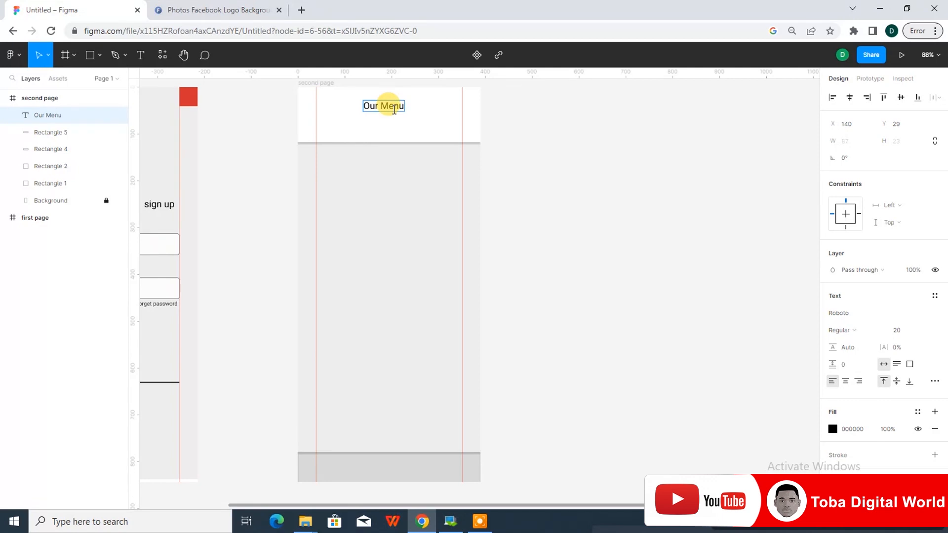
pyautogui.click(875, 330)
pyautogui.click(869, 283)
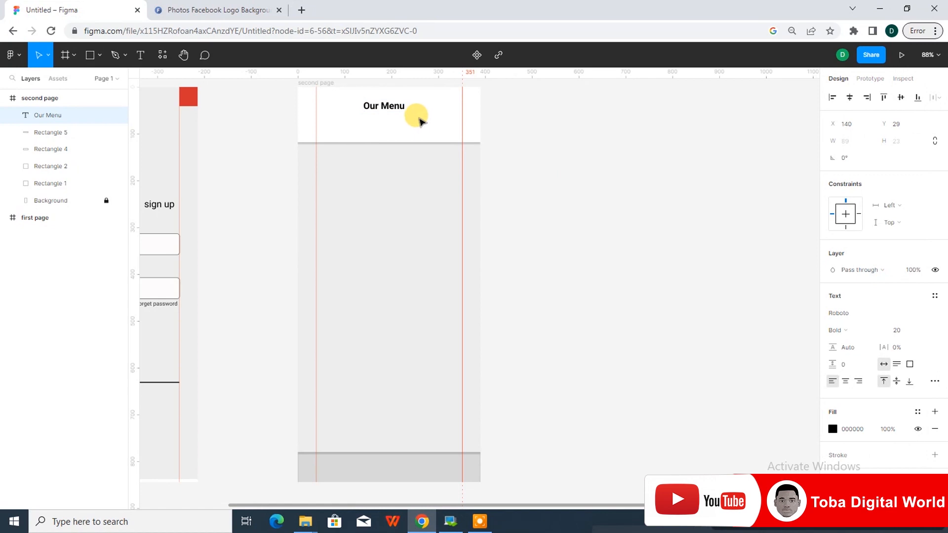
# Step: Move the "Our Menu" heading to about X 150, Y 20 and set its letter spacing to 2%
pyautogui.doubleClick(393, 106)
pyautogui.press('Escape')
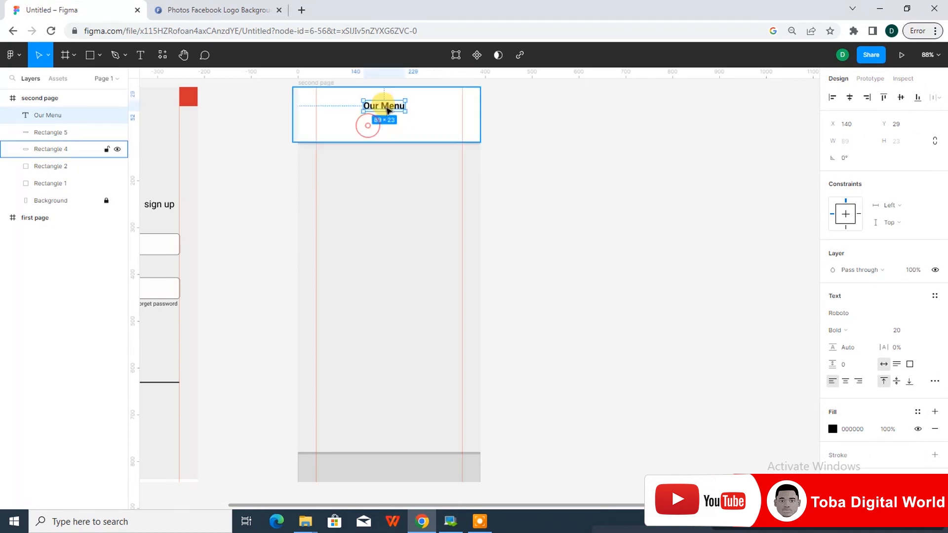
pyautogui.moveTo(389, 109)
pyautogui.mouseDown()
pyautogui.moveTo(401, 110)
pyautogui.moveTo(394, 106)
pyautogui.mouseUp()
pyautogui.click(417, 122)
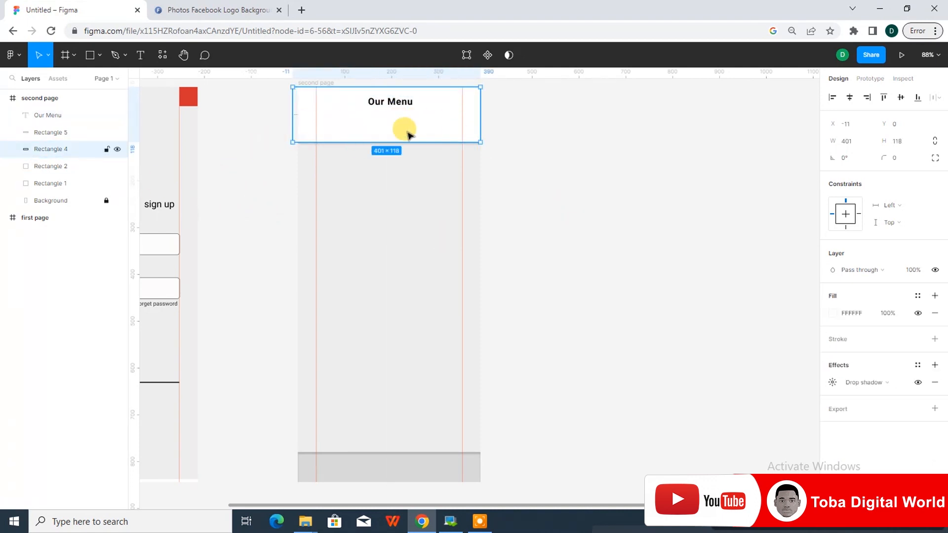
pyautogui.click(405, 106)
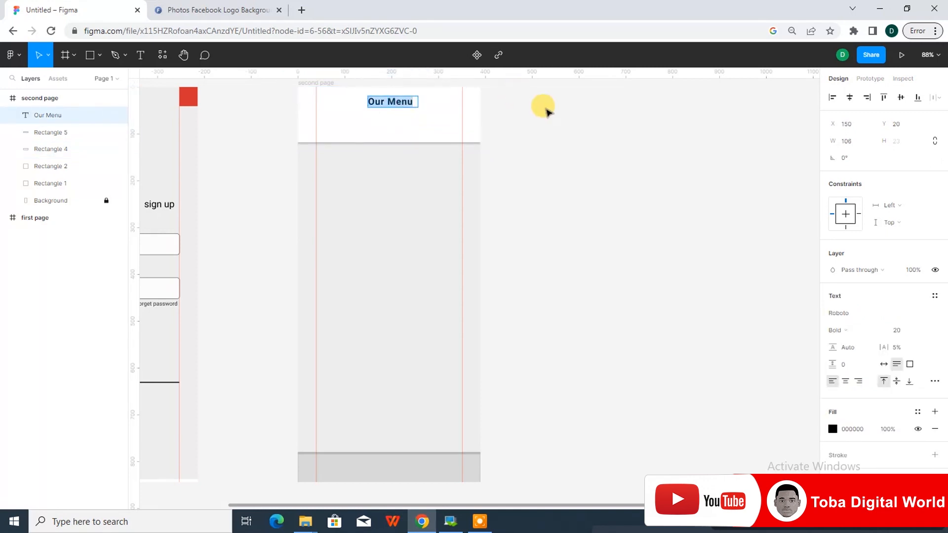
pyautogui.click(893, 347)
pyautogui.write('2')
pyautogui.press('Return')
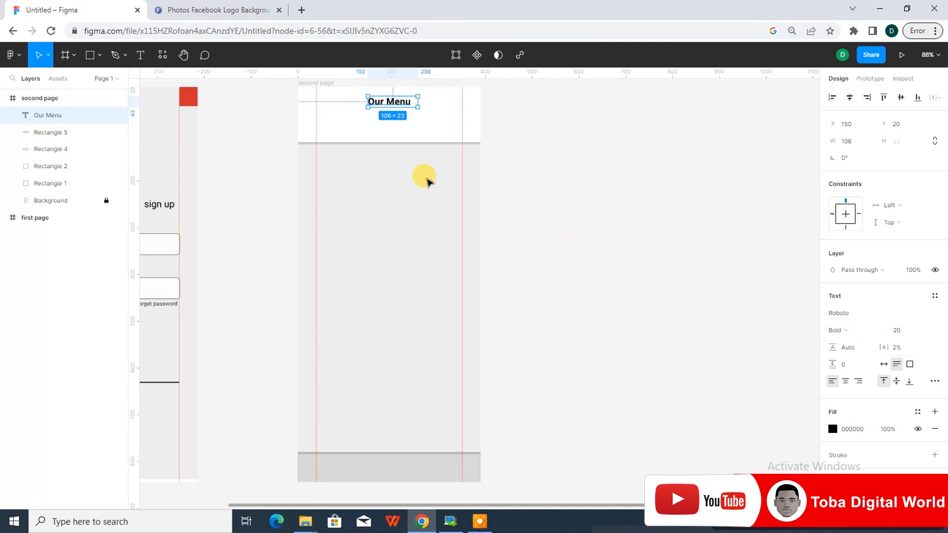
pyautogui.click(428, 126)
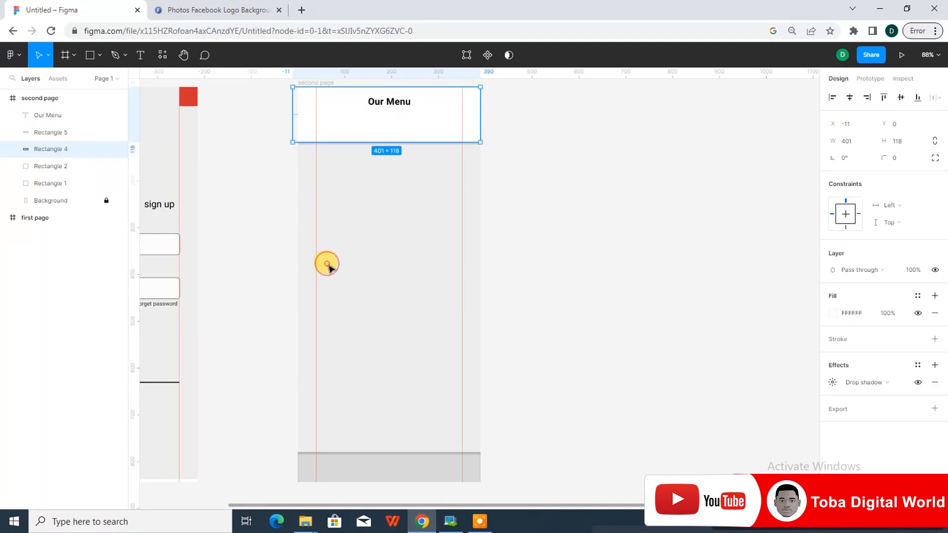
pyautogui.click(327, 265)
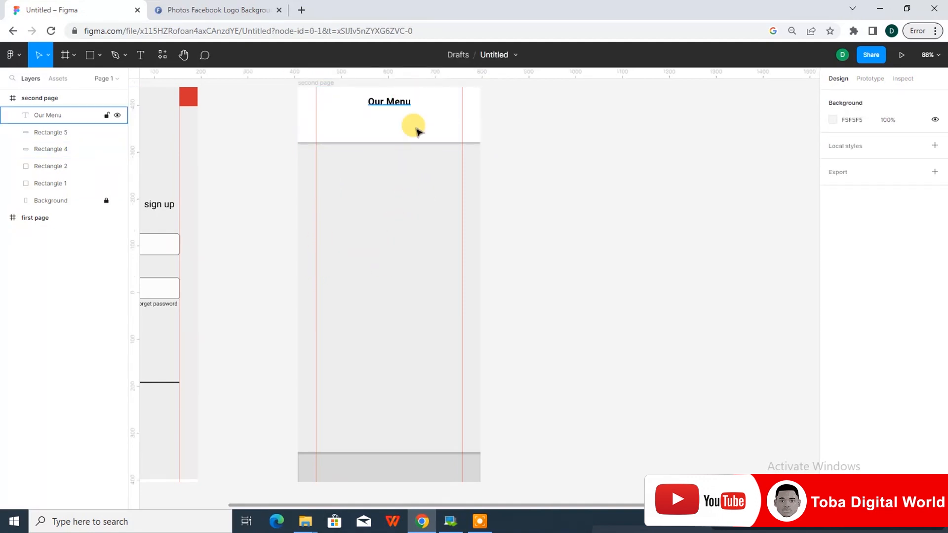
# Step: Open the Iconify plugin on the second page and search its icons for "cart"
pyautogui.rightClick(415, 200)
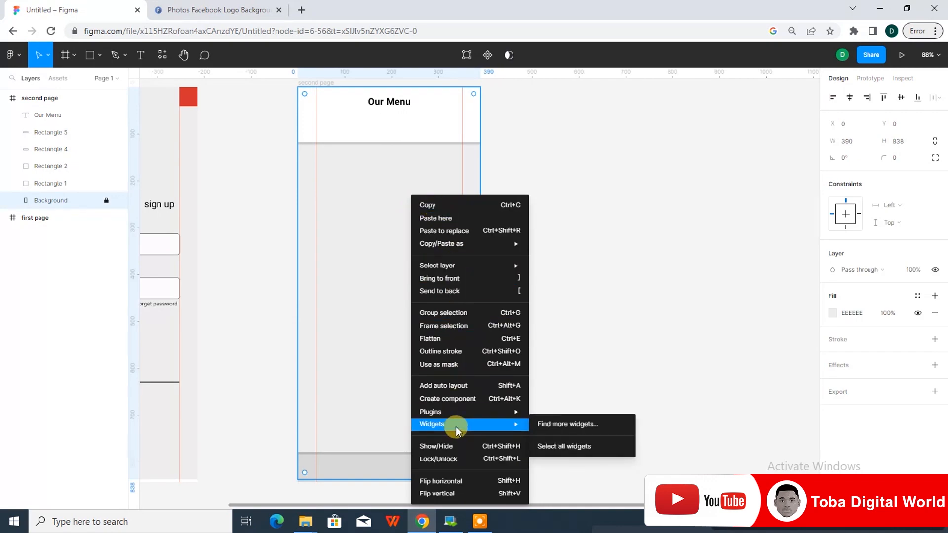
pyautogui.moveTo(462, 415)
pyautogui.click(551, 425)
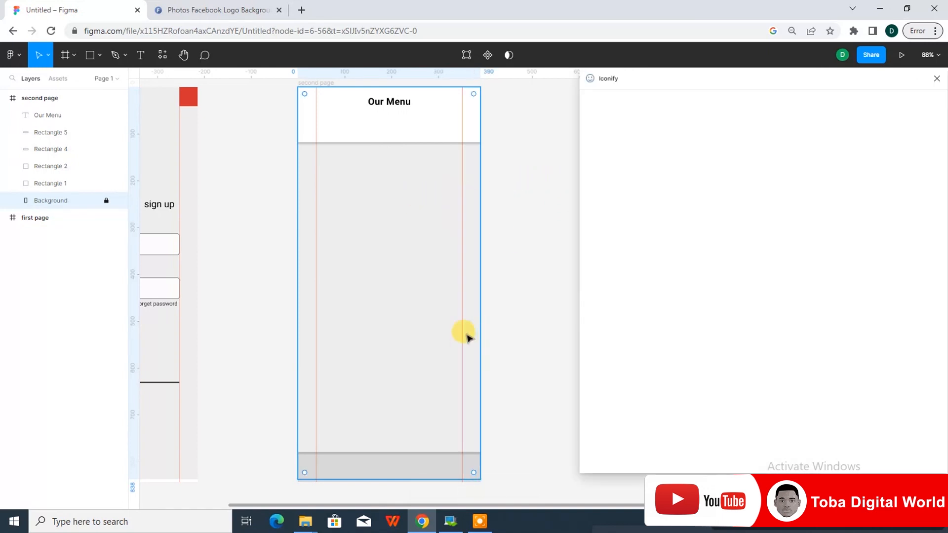
pyautogui.press('BackSpace')
pyautogui.press('BackSpace')
pyautogui.press('BackSpace')
pyautogui.press('BackSpace')
pyautogui.press('BackSpace')
pyautogui.press('BackSpace')
pyautogui.press('BackSpace')
pyautogui.press('BackSpace')
pyautogui.write('cart')
pyautogui.press('Return')
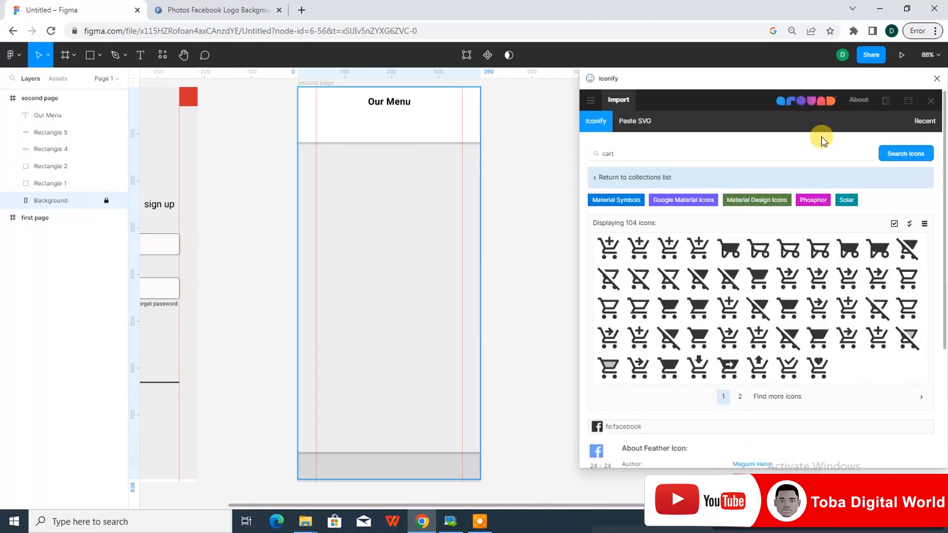
pyautogui.moveTo(705, 79); pyautogui.dragTo(681, 22)
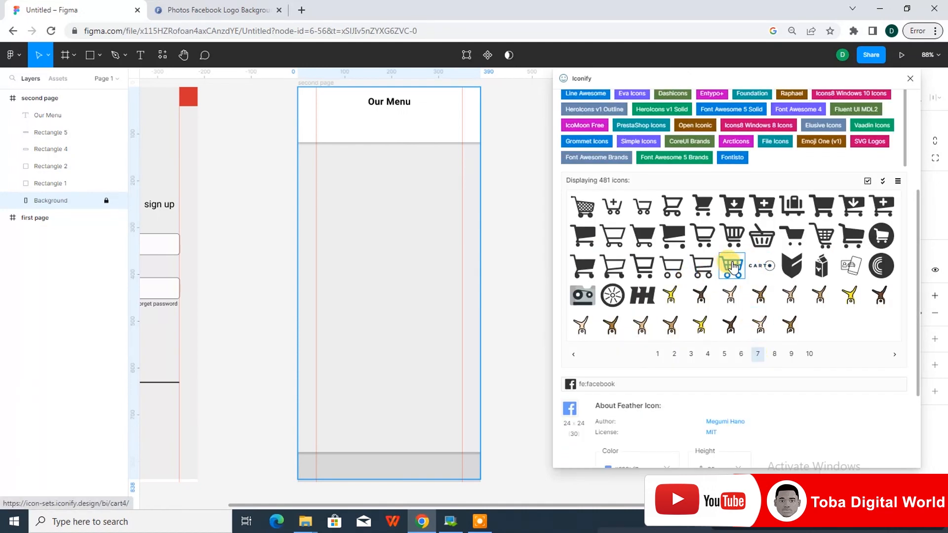
# Step: Import the bi:cart4 icon in black into the second page frame
pyautogui.click(732, 267)
pyautogui.scroll(-3, 731, 311)
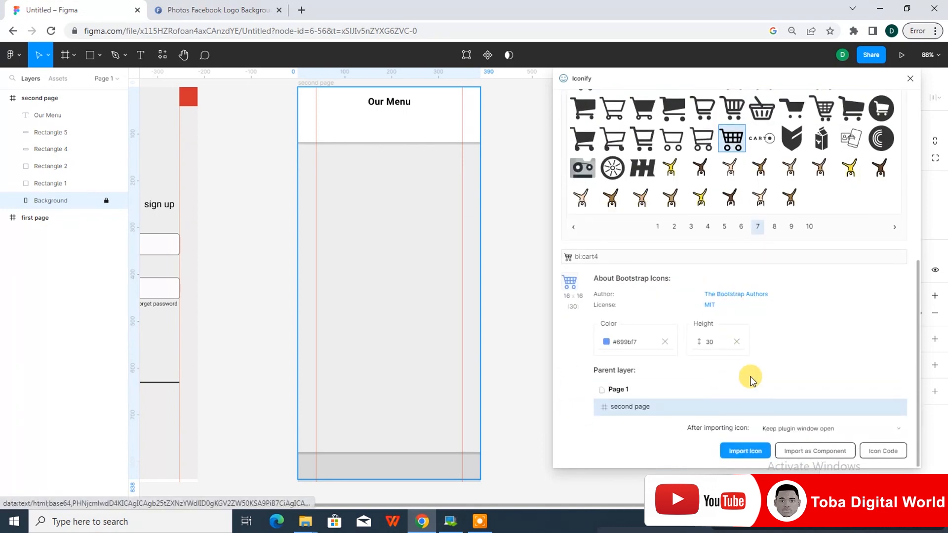
pyautogui.click(606, 342)
pyautogui.click(631, 377)
pyautogui.click(768, 328)
pyautogui.click(735, 454)
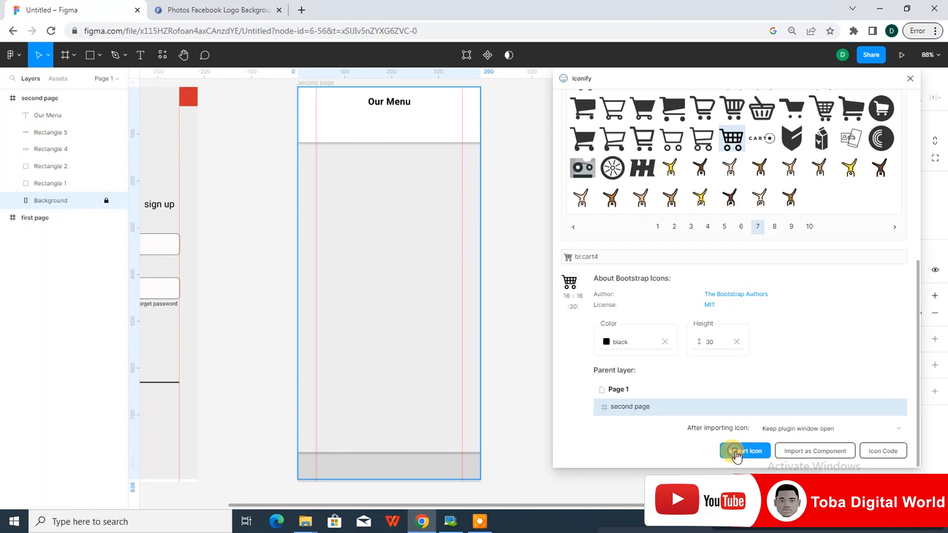
# Step: Search Iconify for "left" icons and go to the second page of results
pyautogui.scroll(5, 681, 179)
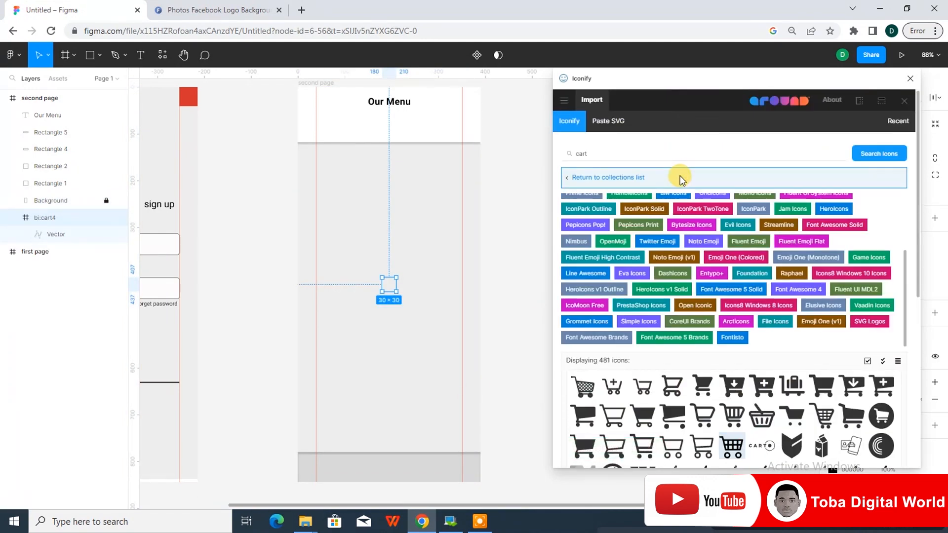
pyautogui.click(655, 155)
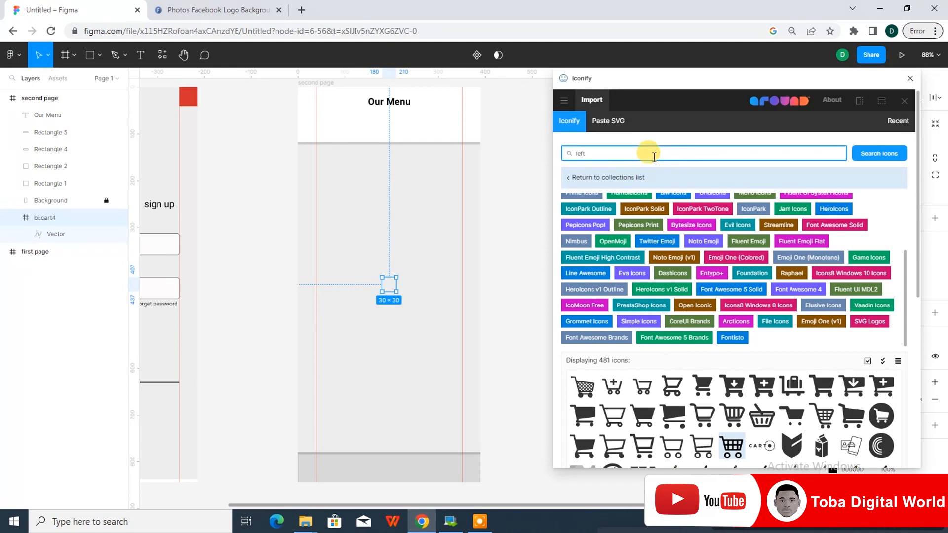
pyautogui.click(878, 154)
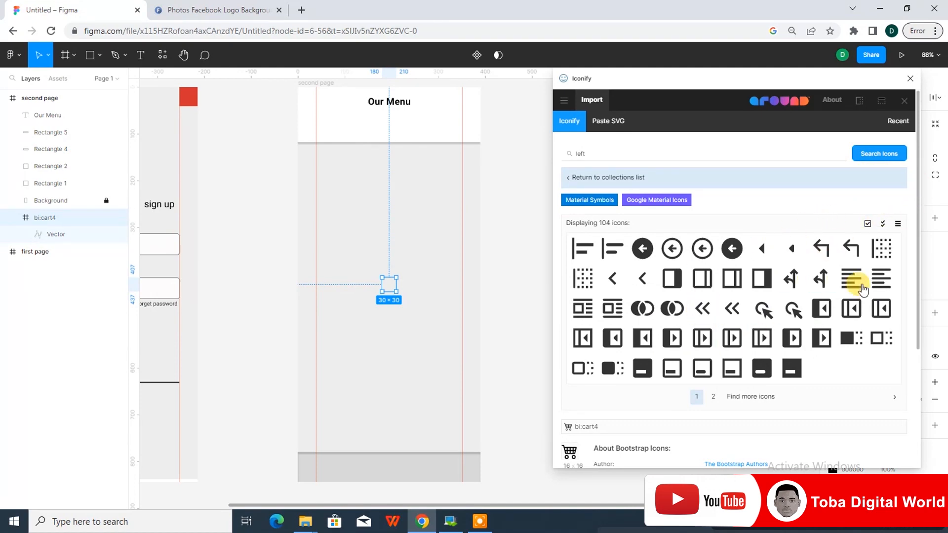
pyautogui.click(713, 397)
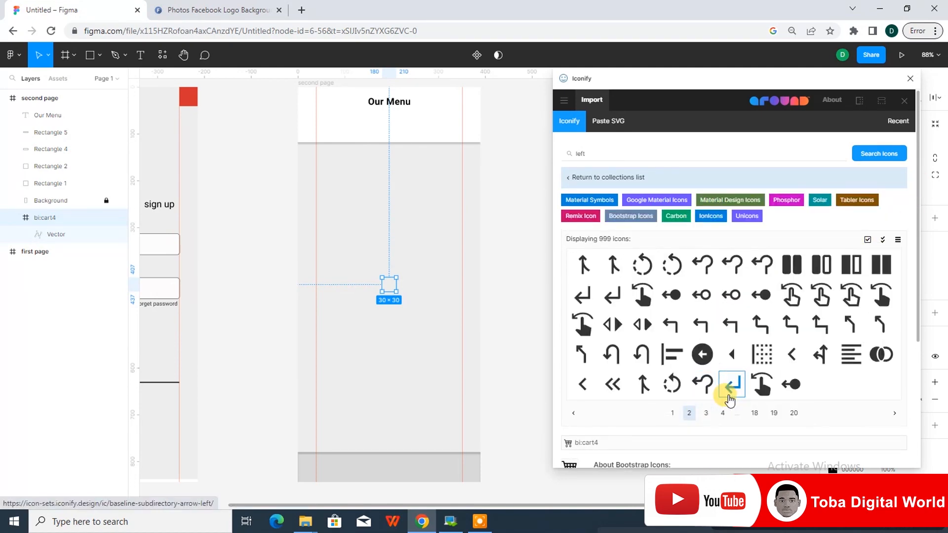
# Step: Import the ic:baseline-keyboard-arrow-left icon into the second page frame and close Iconify
pyautogui.click(582, 383)
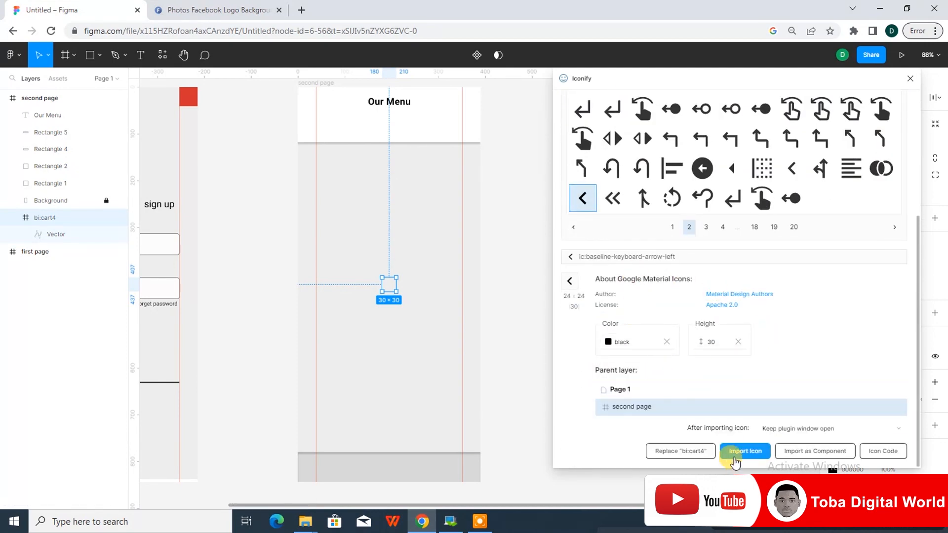
pyautogui.click(734, 450)
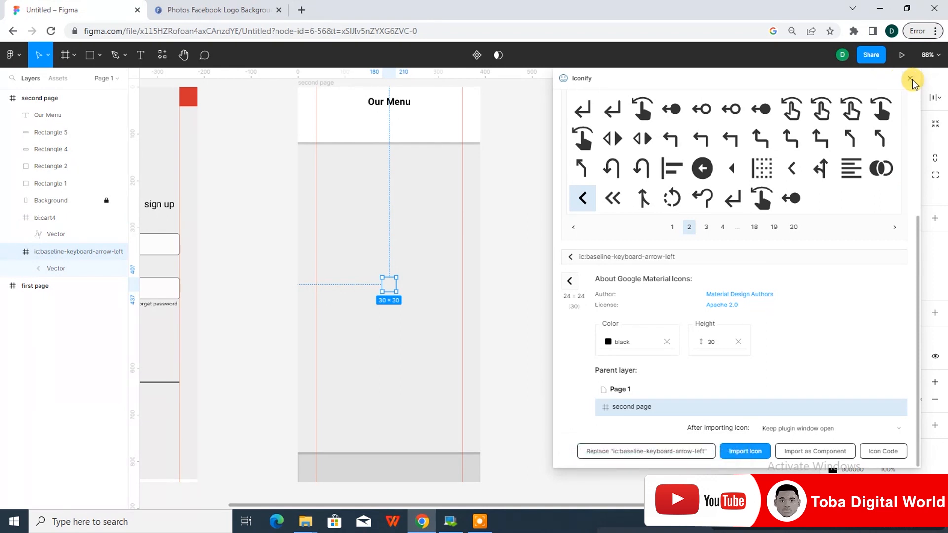
pyautogui.click(912, 80)
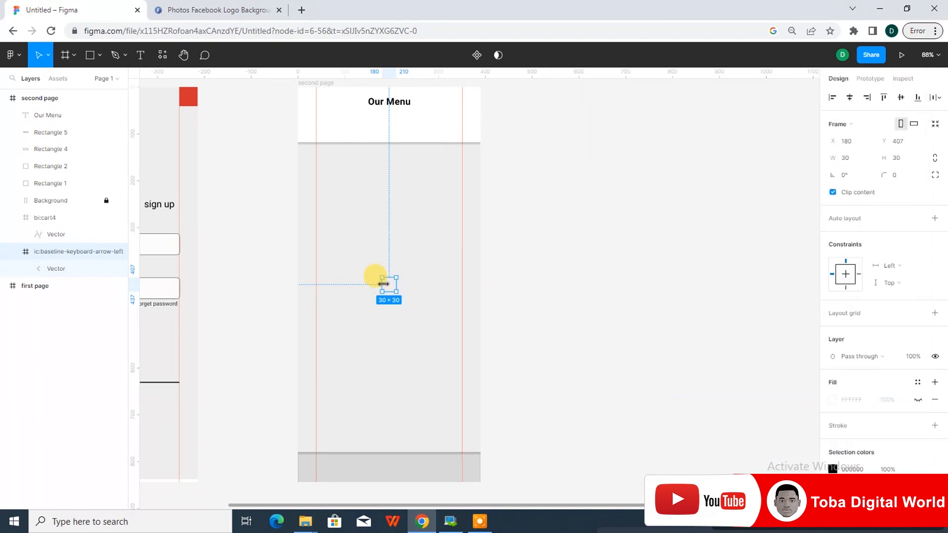
# Step: Move the left arrow icon to the header's left side at about X 17, Y 44 and bring it to the front
pyautogui.moveTo(390, 286); pyautogui.dragTo(311, 106)
pyautogui.rightClick(309, 101)
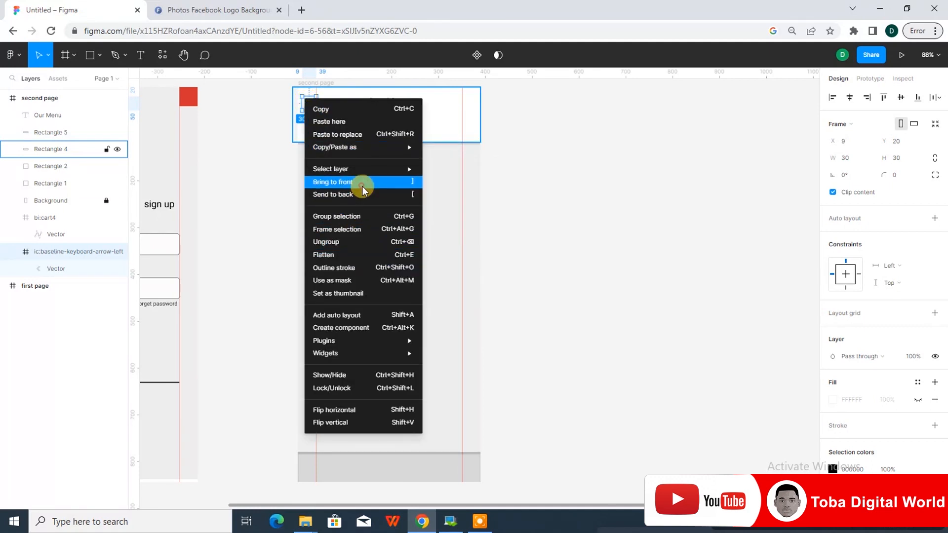
pyautogui.click(363, 185)
pyautogui.click(309, 102)
pyautogui.moveTo(311, 106); pyautogui.dragTo(309, 117)
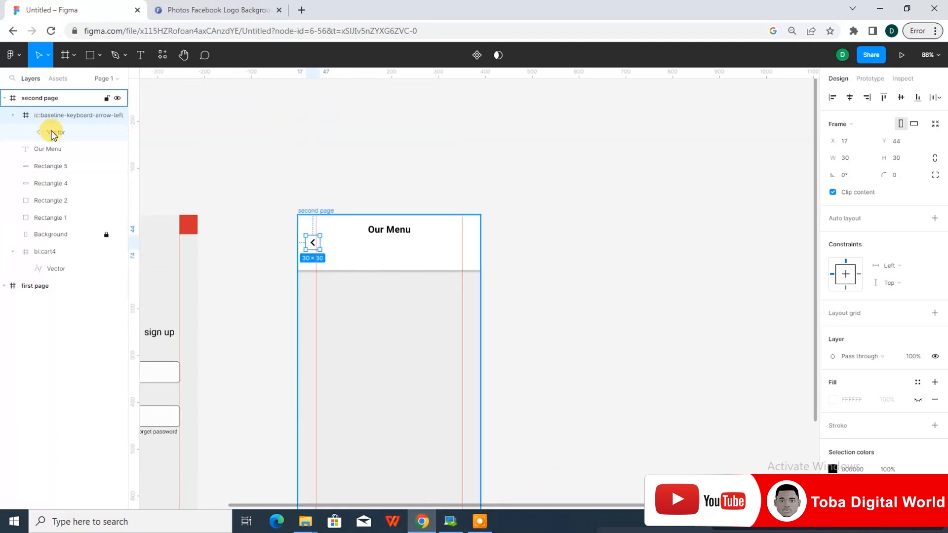
# Step: Move the cart icon to the header's right side at about X 312, Y 41 and bring it to the front
pyautogui.click(58, 249)
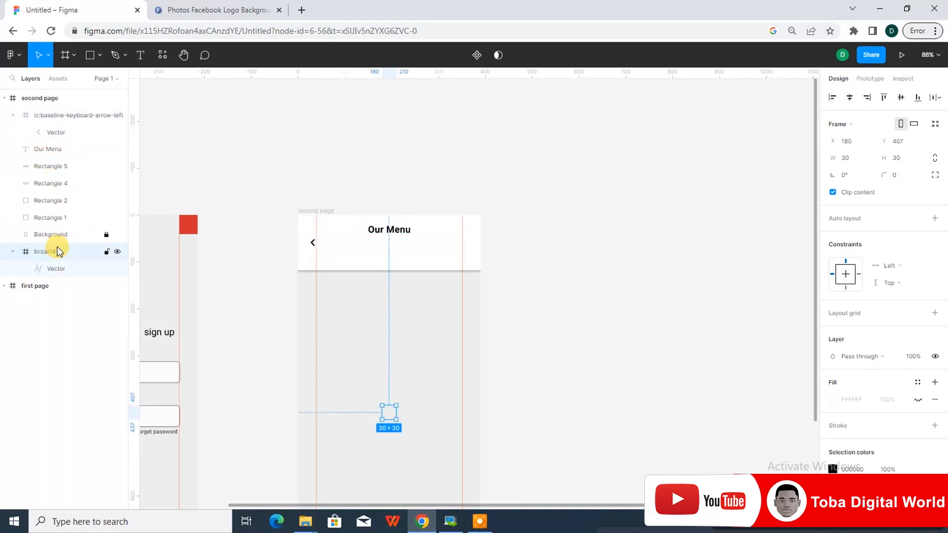
pyautogui.moveTo(391, 417); pyautogui.dragTo(455, 247)
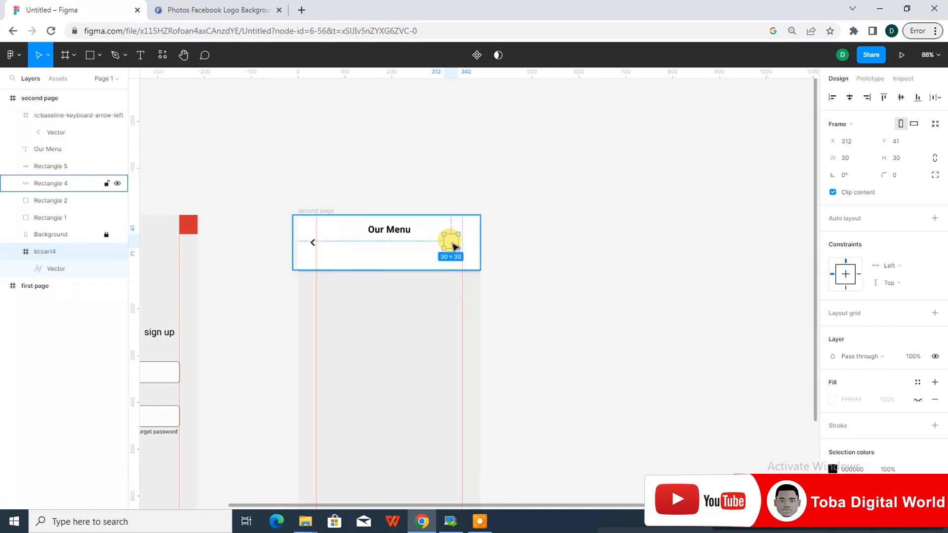
pyautogui.rightClick(449, 244)
pyautogui.click(485, 252)
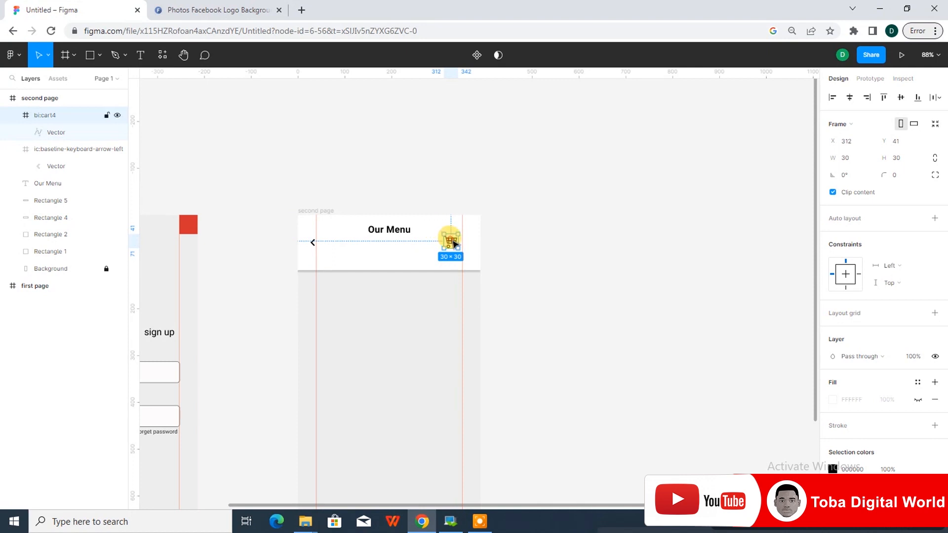
# Step: Line up the header row by moving the cart icon to X 321, the back arrow to X 9 and the "Our Menu" title to X 137, Y 45
pyautogui.moveTo(457, 242); pyautogui.dragTo(460, 243)
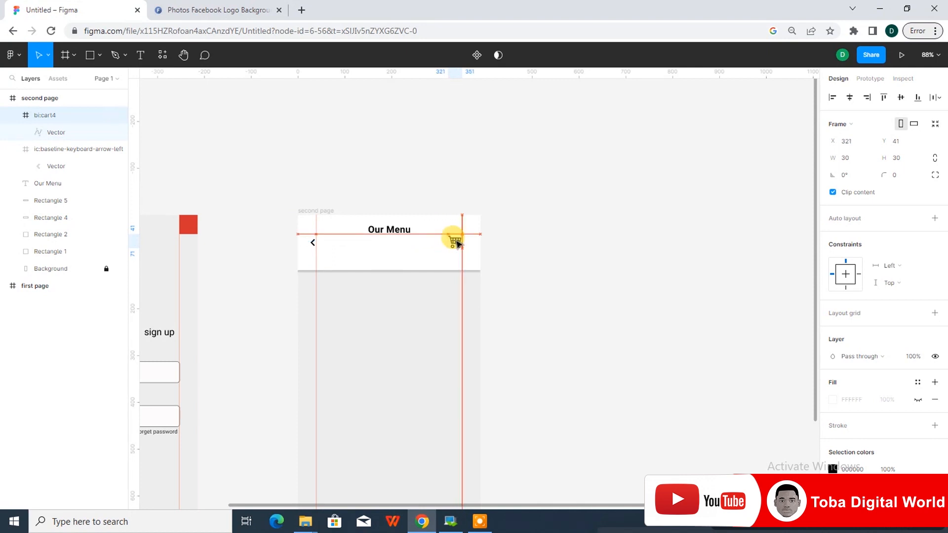
pyautogui.moveTo(312, 248); pyautogui.dragTo(310, 246)
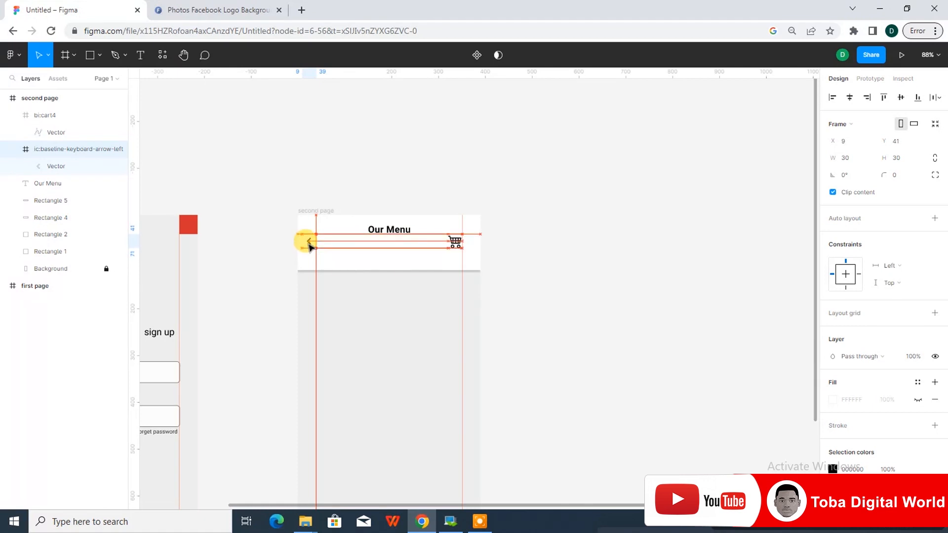
pyautogui.click(366, 250)
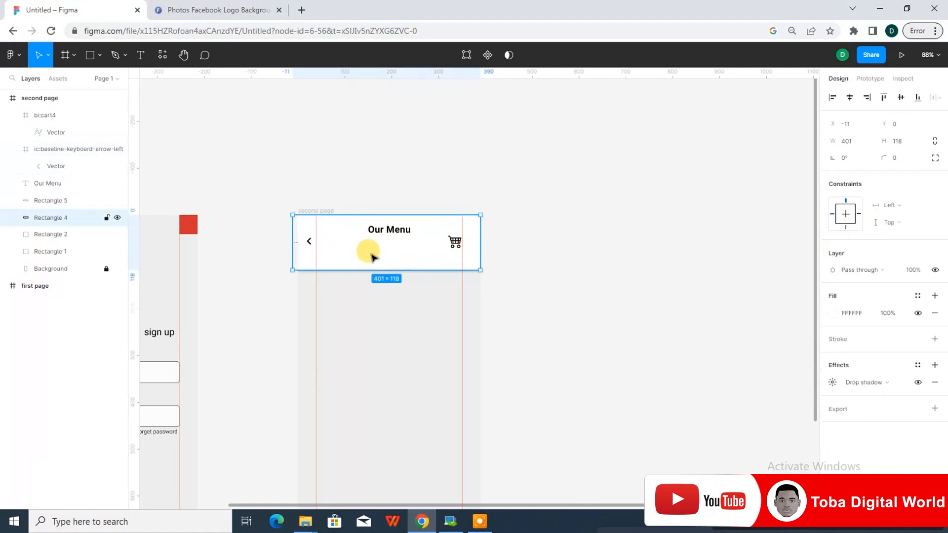
pyautogui.moveTo(395, 233); pyautogui.dragTo(390, 246)
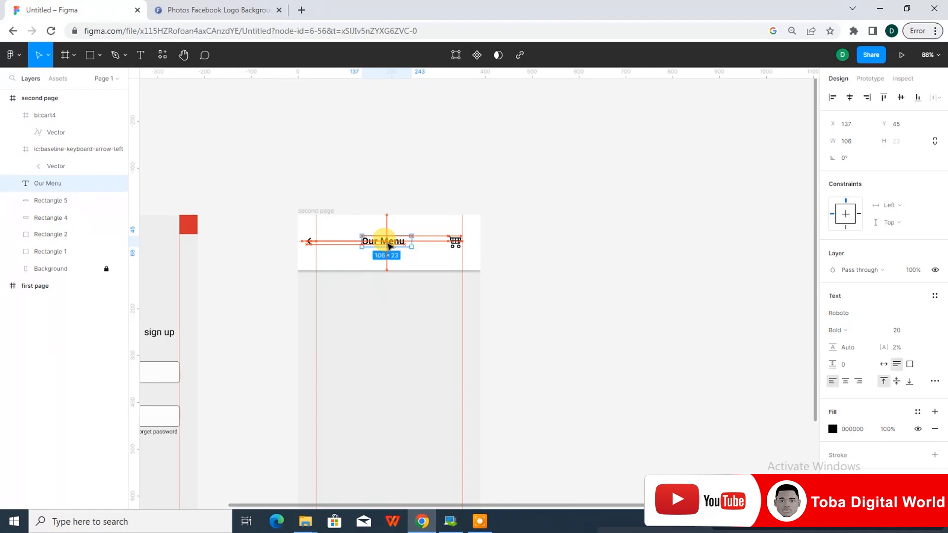
pyautogui.click(417, 260)
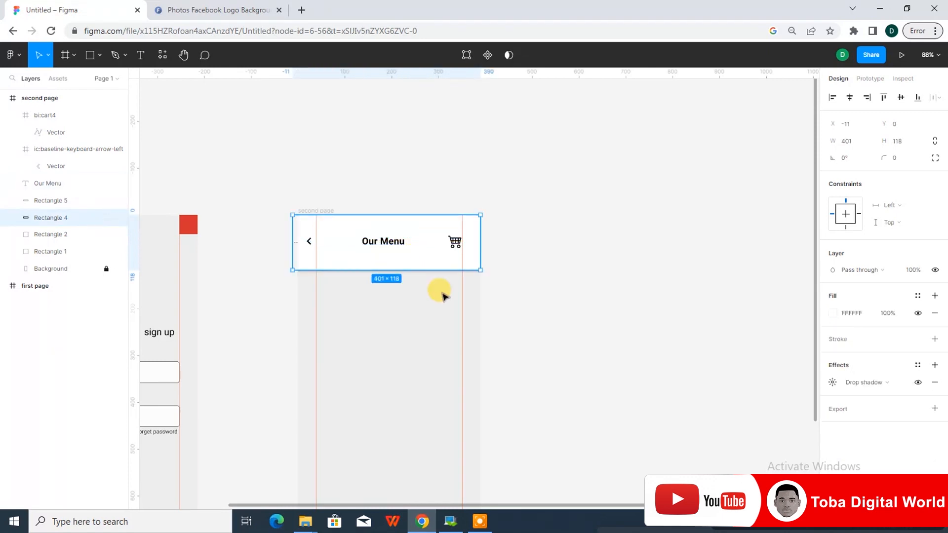
# Step: Add a "Meals" text label in the header below the back arrow and set it to Regular weight, size 16
pyautogui.click(141, 55)
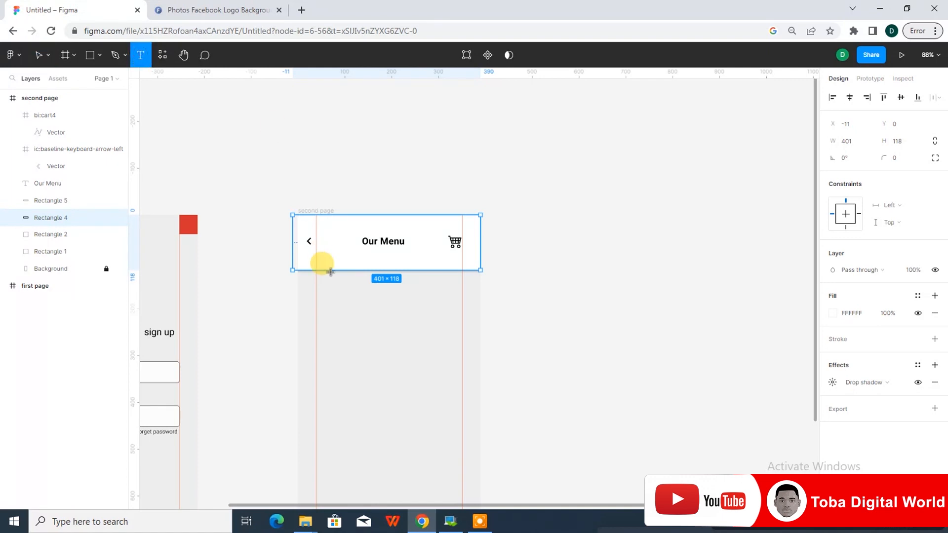
pyautogui.click(311, 262)
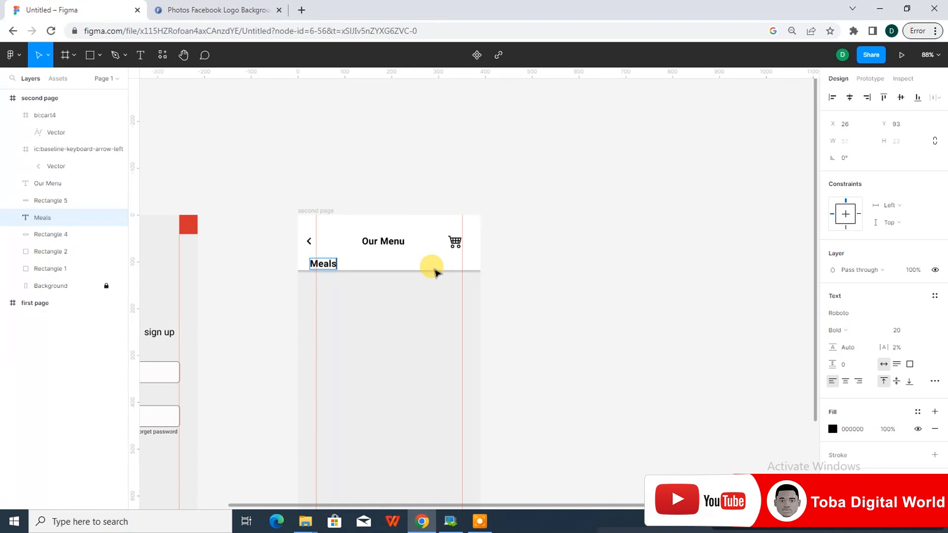
pyautogui.click(850, 330)
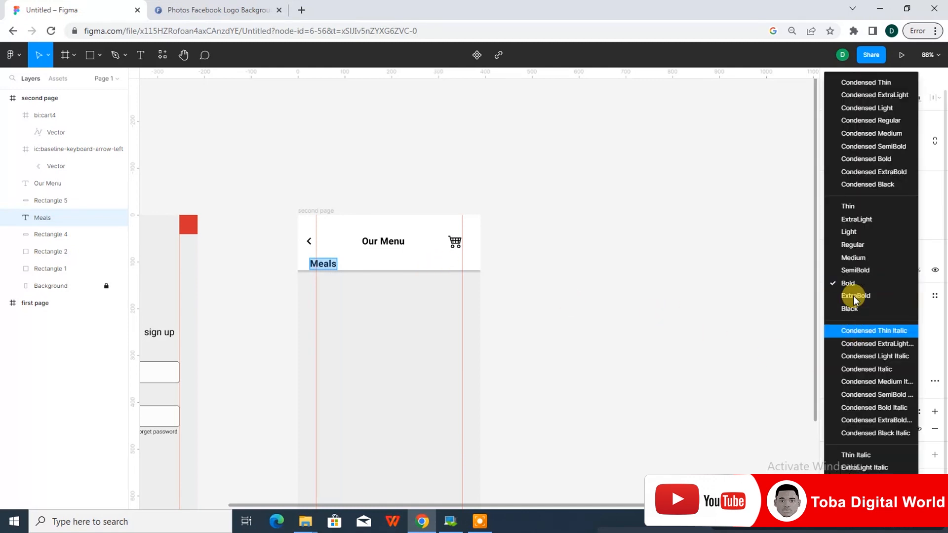
pyautogui.click(857, 245)
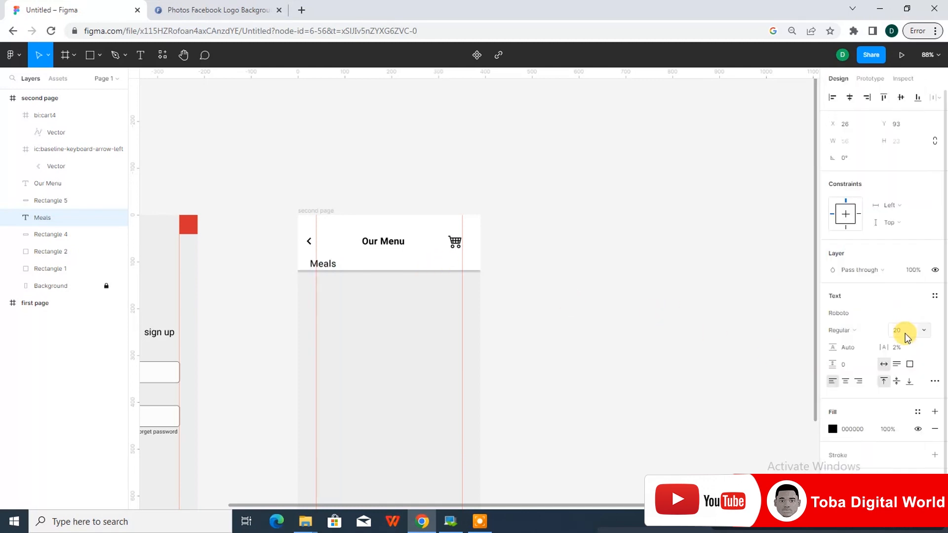
pyautogui.click(922, 330)
pyautogui.click(908, 316)
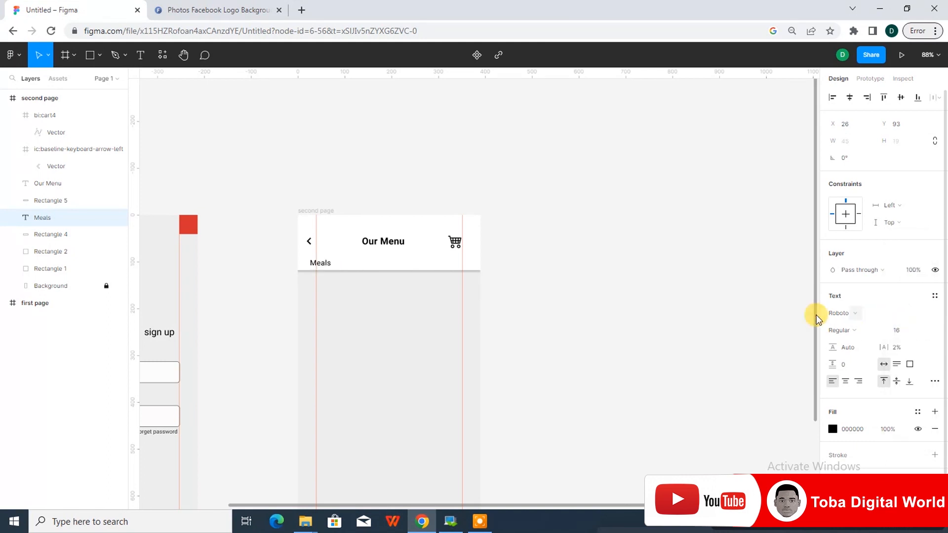
pyautogui.press('Return')
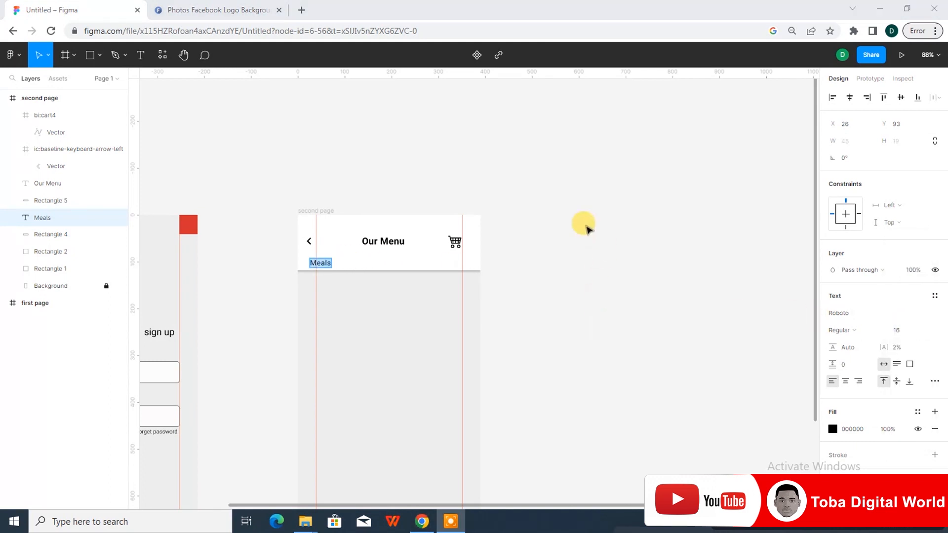
pyautogui.click(337, 251)
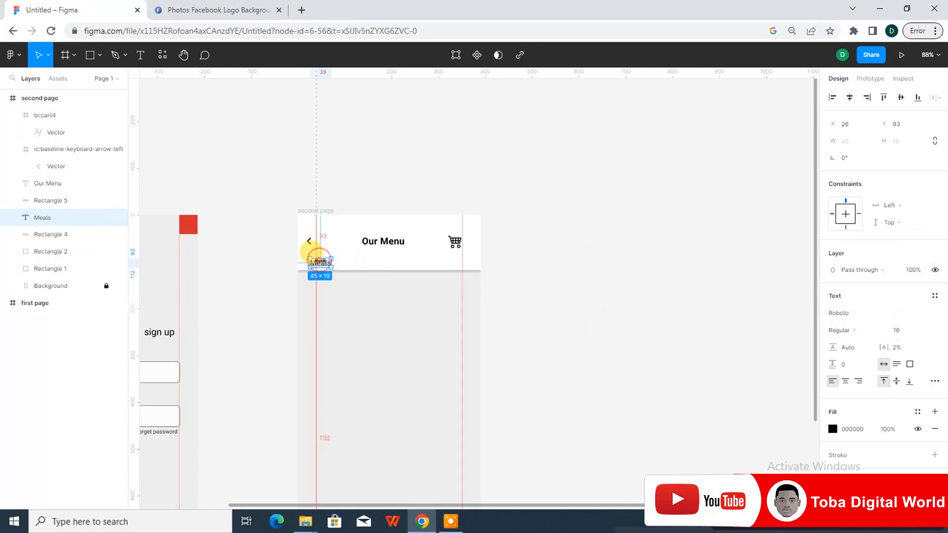
# Step: Move the "Meals" label onto the left margin guide at X 39, Y 89
pyautogui.click(320, 261)
pyautogui.moveTo(323, 263); pyautogui.dragTo(331, 267)
pyautogui.click(355, 256)
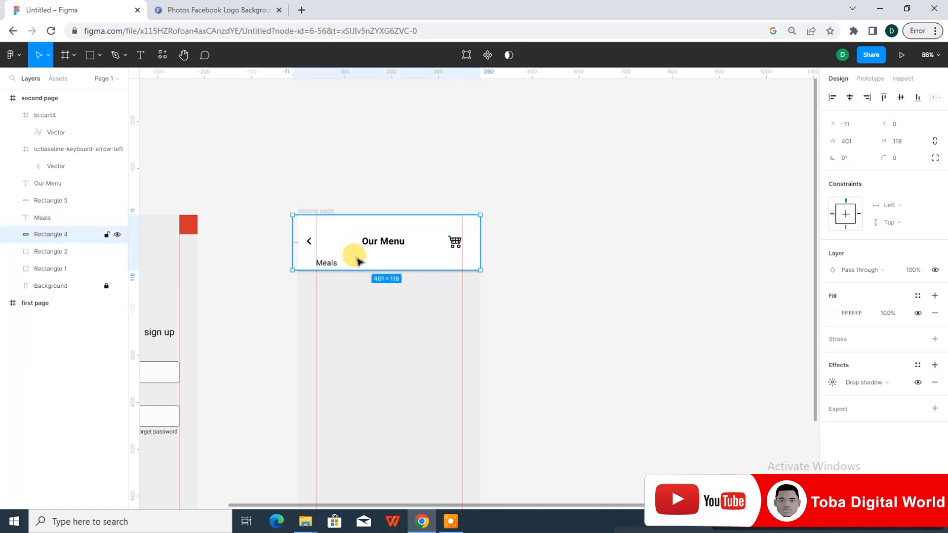
pyautogui.click(332, 264)
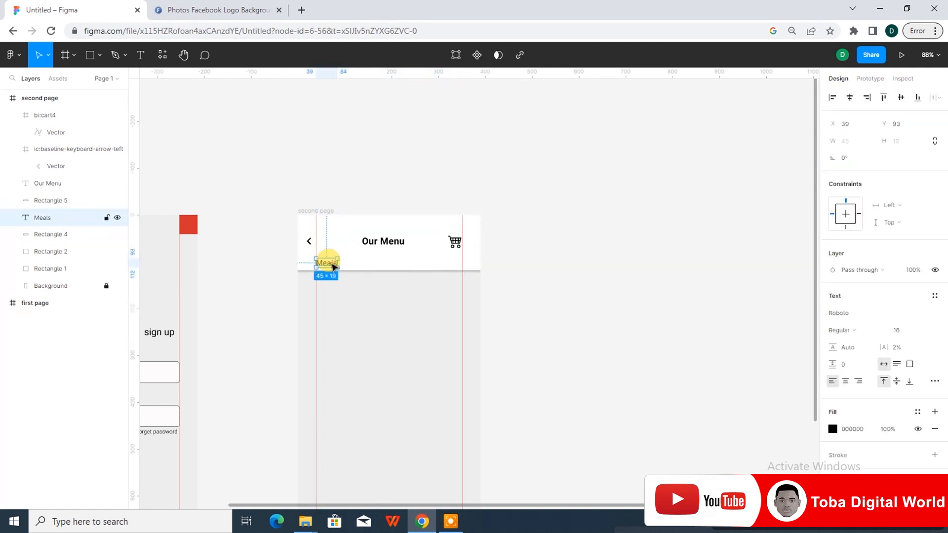
pyautogui.moveTo(333, 266); pyautogui.dragTo(332, 266)
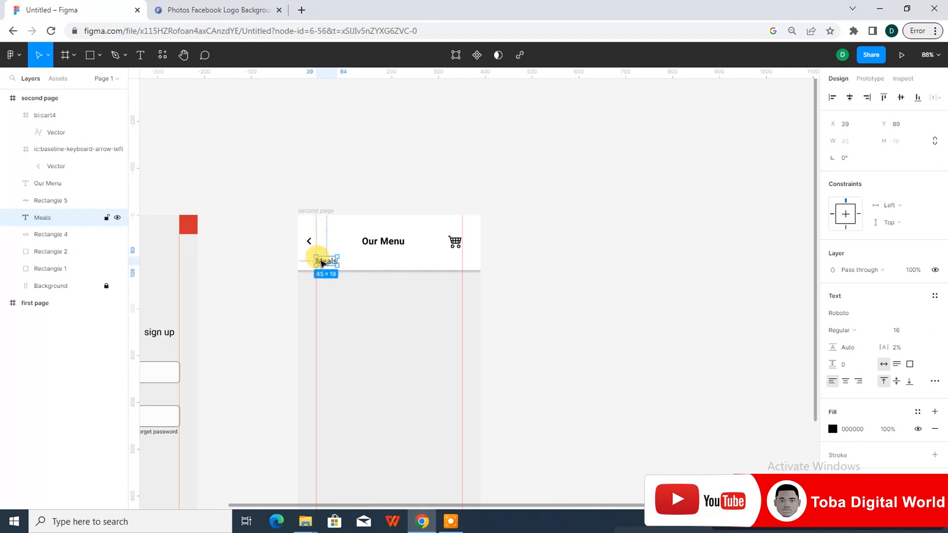
pyautogui.click(354, 260)
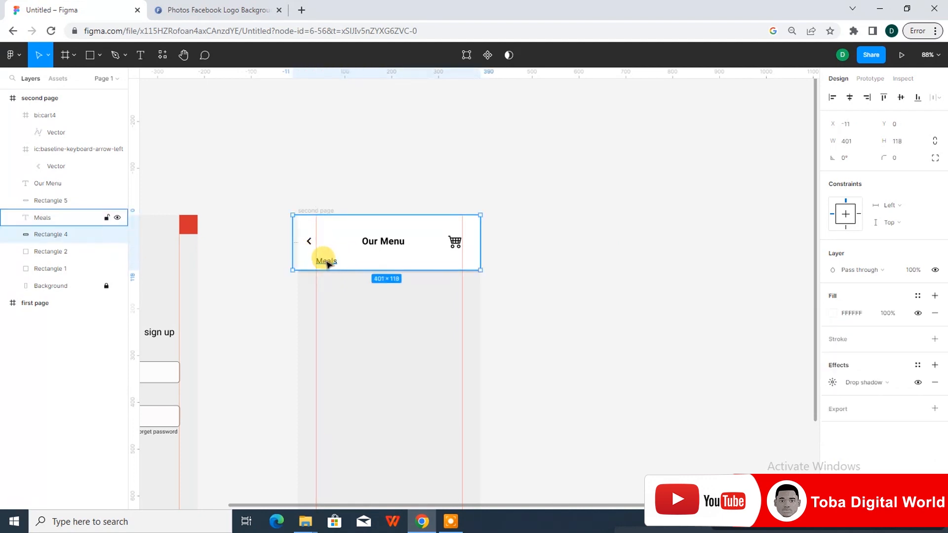
# Step: Undo the stray drag on the header and lock the header's white background rectangle
pyautogui.moveTo(326, 265); pyautogui.dragTo(346, 260)
pyautogui.hotkey('ctrl', 'z')
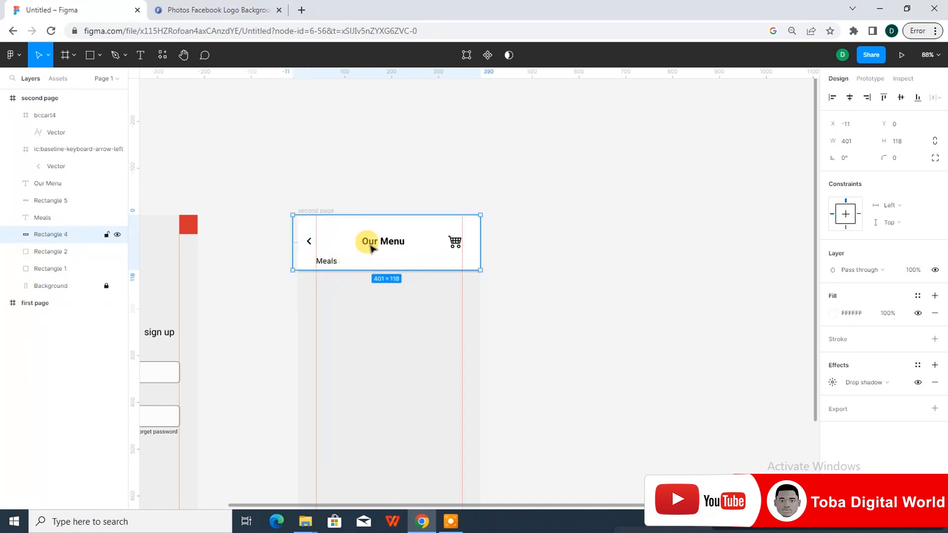
pyautogui.click(106, 235)
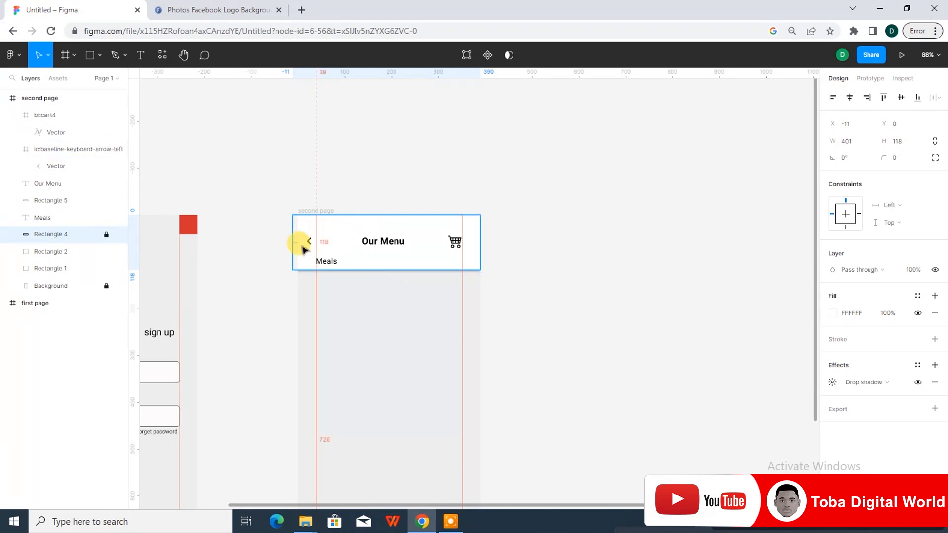
pyautogui.click(410, 262)
# Step: Duplicate the "Meals" label to X 137 and X 251 in the same row and change the copies' text to "Sides" and "snacks"
pyautogui.click(332, 267)
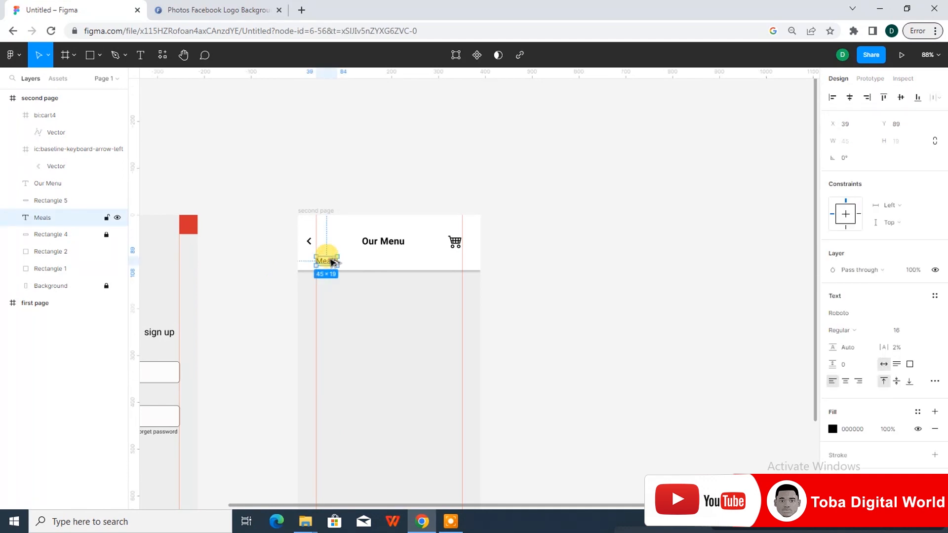
pyautogui.moveTo(331, 262); pyautogui.dragTo(423, 259)
pyautogui.doubleClick(373, 261)
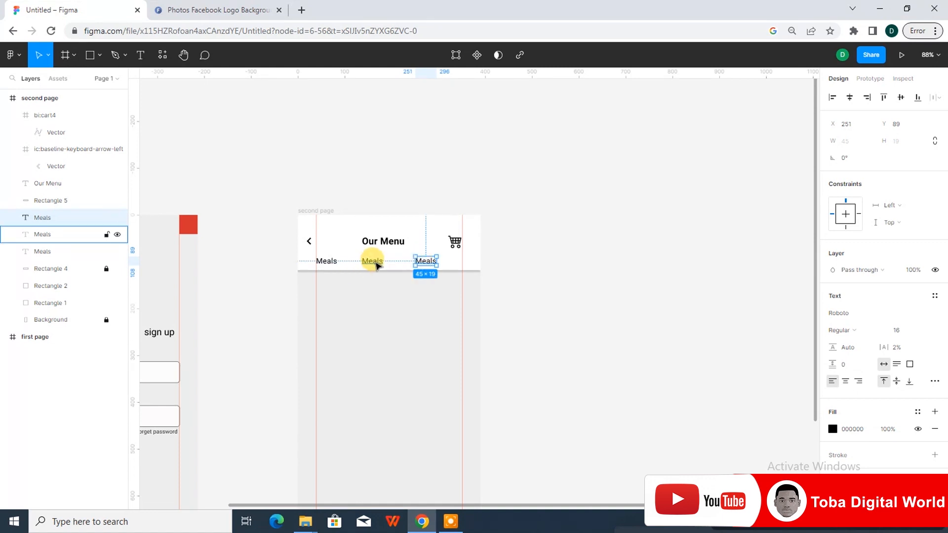
pyautogui.write('Sides')
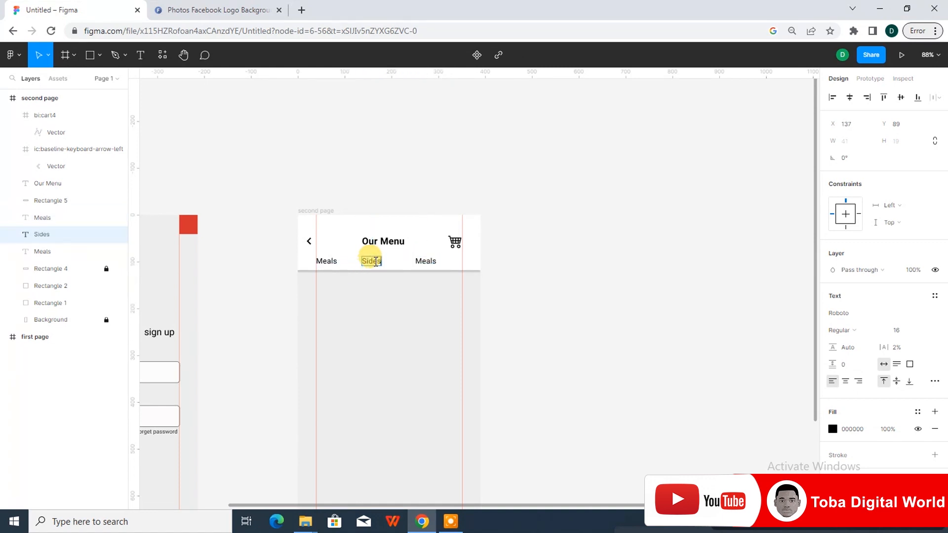
pyautogui.doubleClick(426, 260)
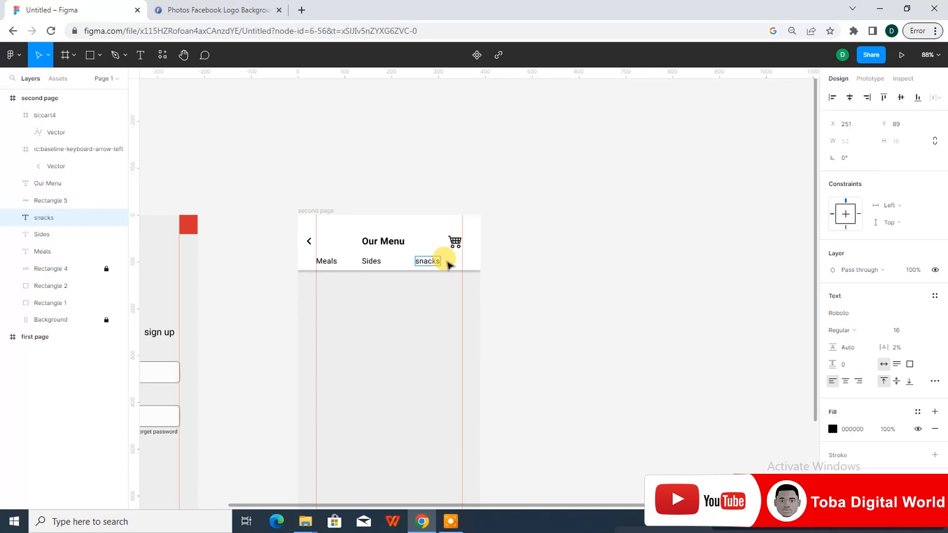
pyautogui.click(398, 257)
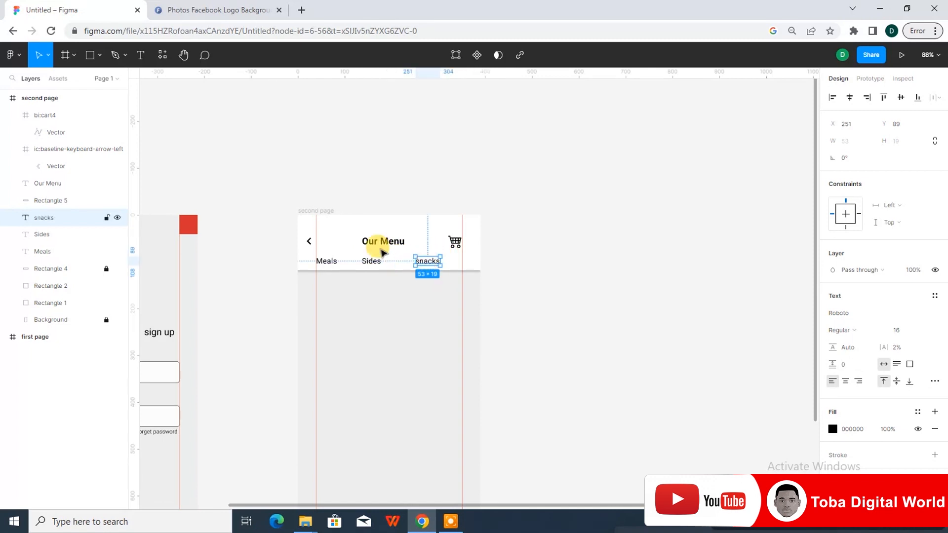
pyautogui.click(359, 234)
# Step: Duplicate the back arrow to the end of the category row, rotate it to about 178.69° to point right, and place it on the right guide
pyautogui.moveTo(309, 243); pyautogui.dragTo(465, 262)
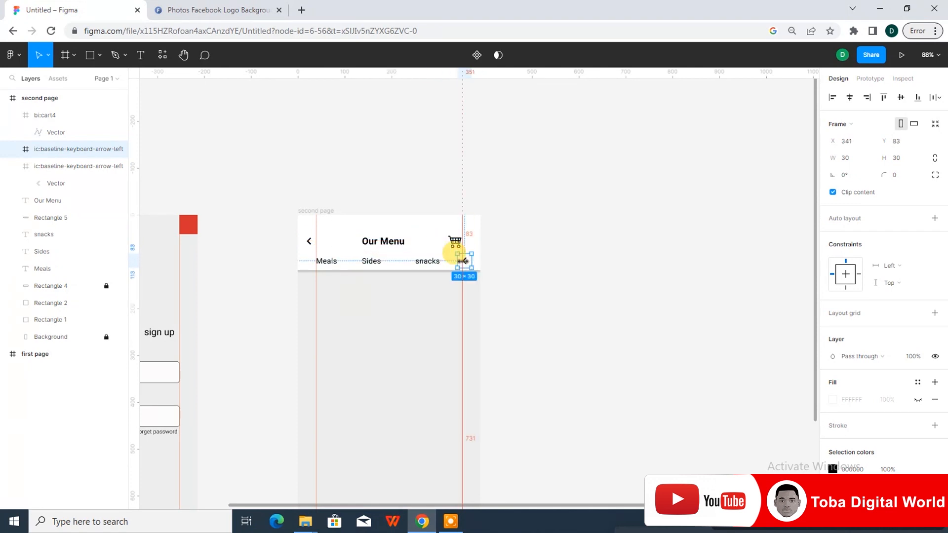
pyautogui.rightClick(466, 263)
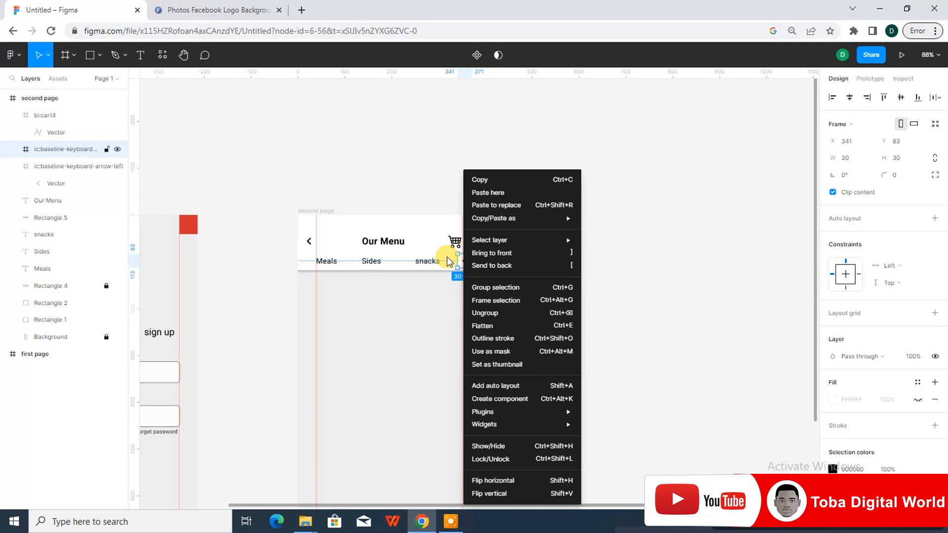
pyautogui.click(452, 262)
pyautogui.moveTo(467, 250)
pyautogui.mouseDown()
pyautogui.moveTo(434, 250)
pyautogui.moveTo(441, 278)
pyautogui.moveTo(467, 261)
pyautogui.mouseUp()
pyautogui.click(455, 289)
pyautogui.click(466, 261)
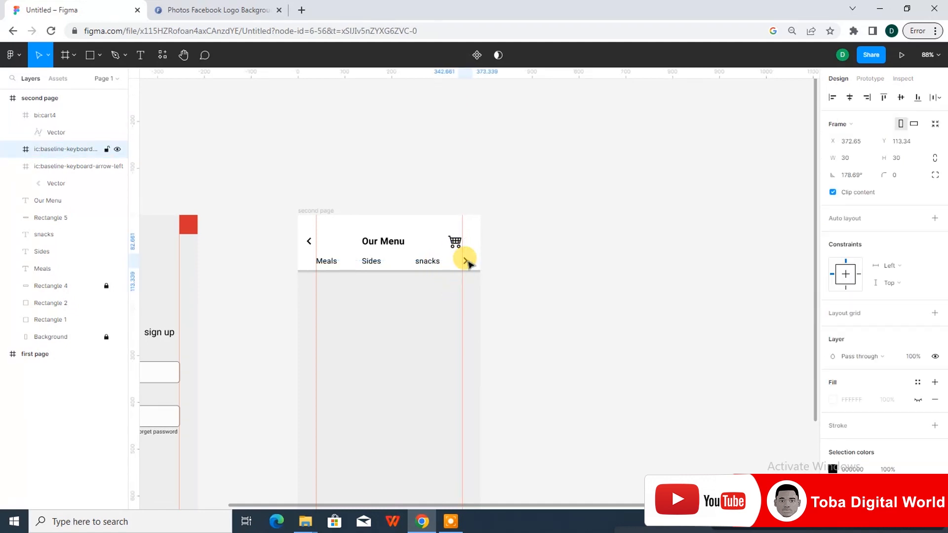
pyautogui.moveTo(468, 261); pyautogui.dragTo(467, 260)
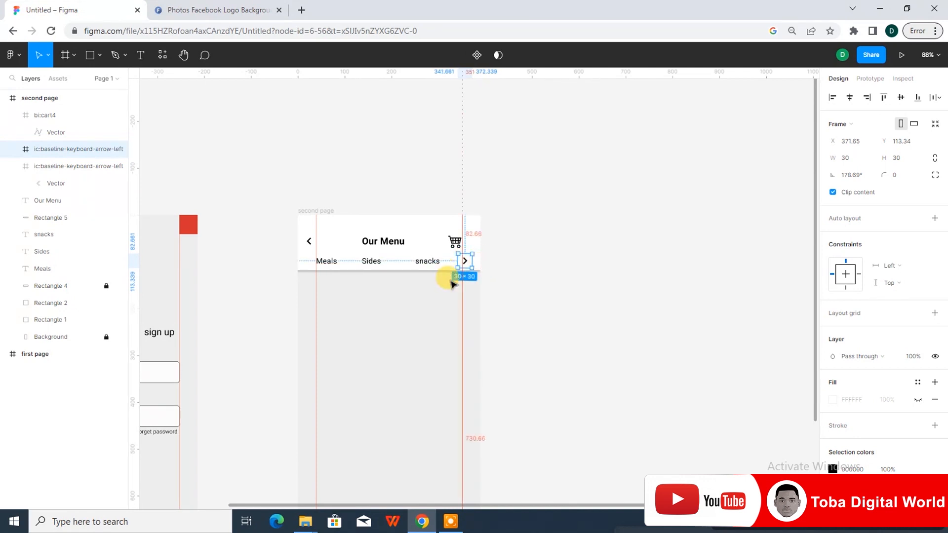
pyautogui.click(420, 220)
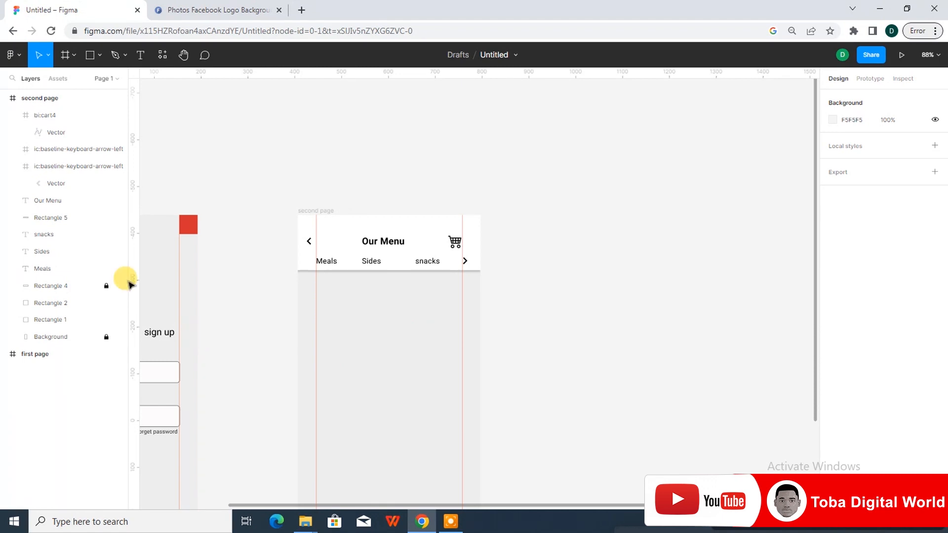
# Step: Draw a horizontal underline about 45 wide beneath the "Meals" label, at about X 39, Y 105
pyautogui.click(99, 58)
pyautogui.click(74, 93)
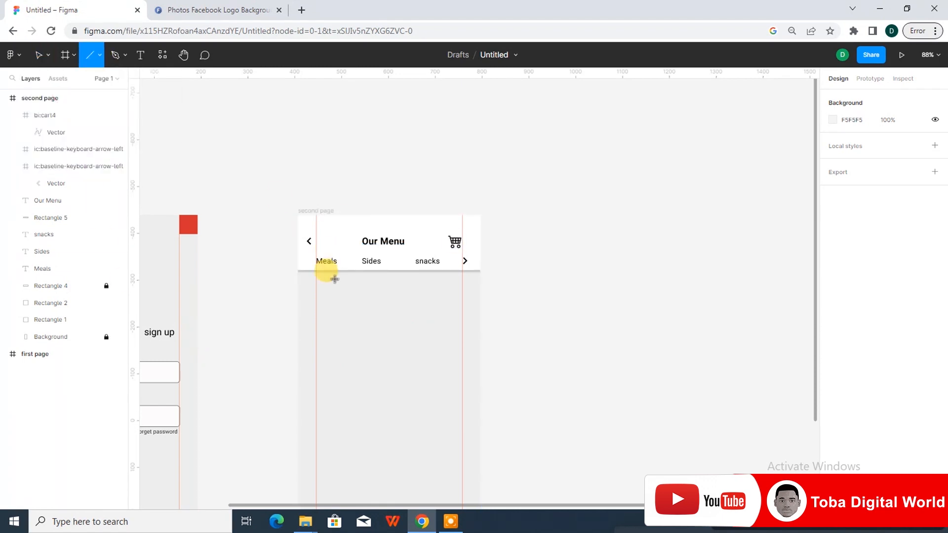
pyautogui.hotkey('ctrl', '+')
pyautogui.press('space')
pyautogui.moveTo(213, 309); pyautogui.dragTo(444, 308)
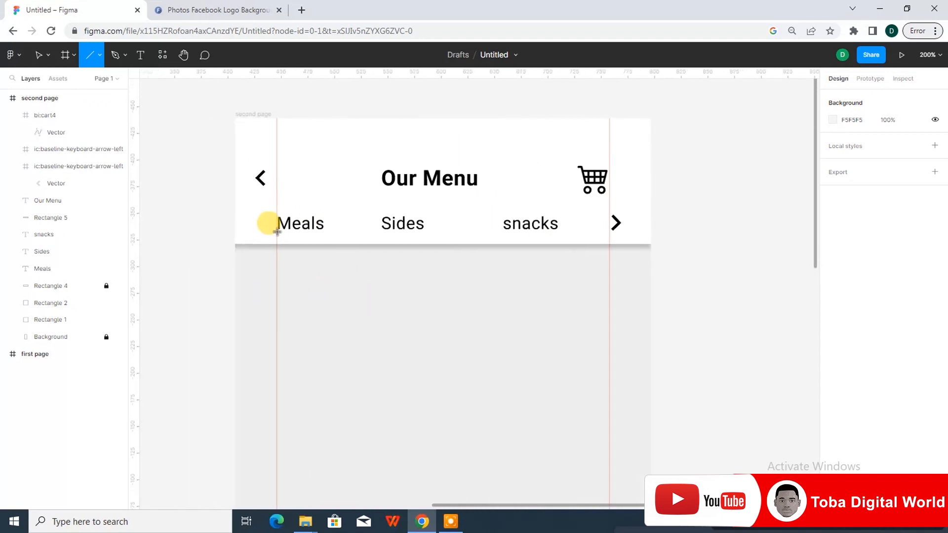
pyautogui.moveTo(277, 229); pyautogui.dragTo(325, 242)
# Step: Set the underline's stroke to 2 with Outside alignment and recolor it with the orange-brown document color
pyautogui.write('2')
pyautogui.press('Return')
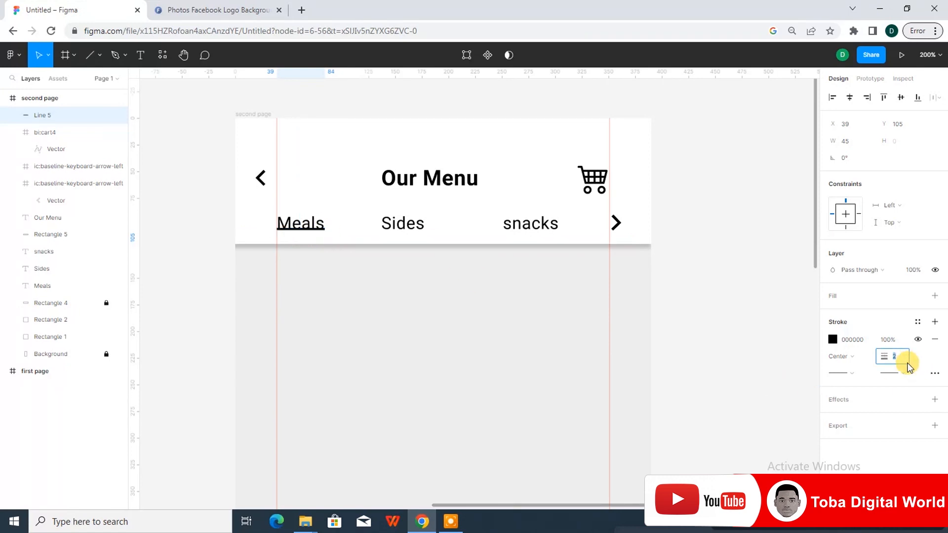
pyautogui.click(845, 361)
pyautogui.click(850, 381)
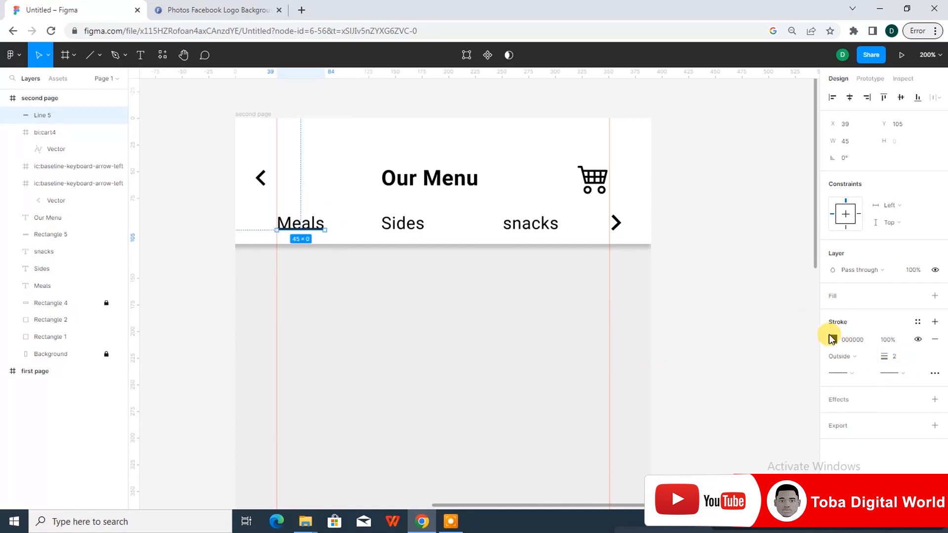
pyautogui.click(833, 339)
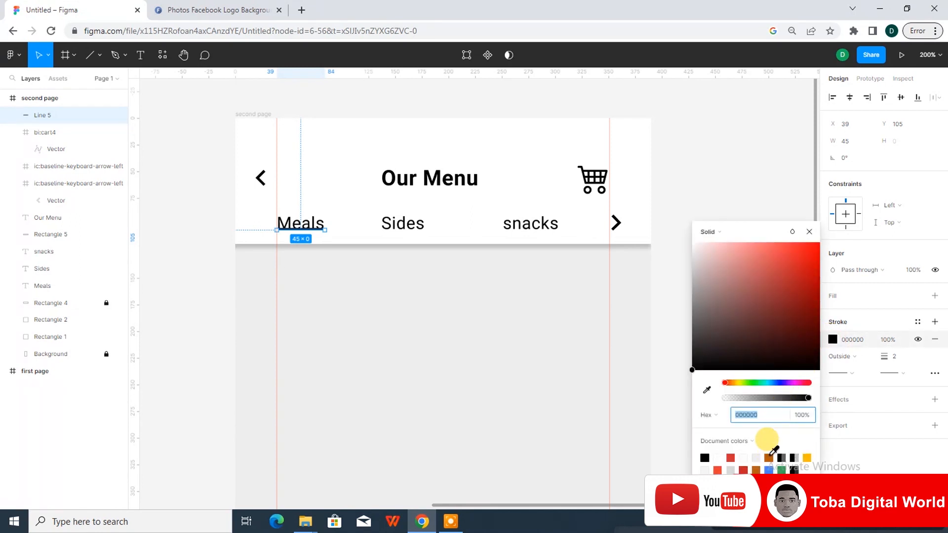
pyautogui.click(770, 456)
pyautogui.click(346, 200)
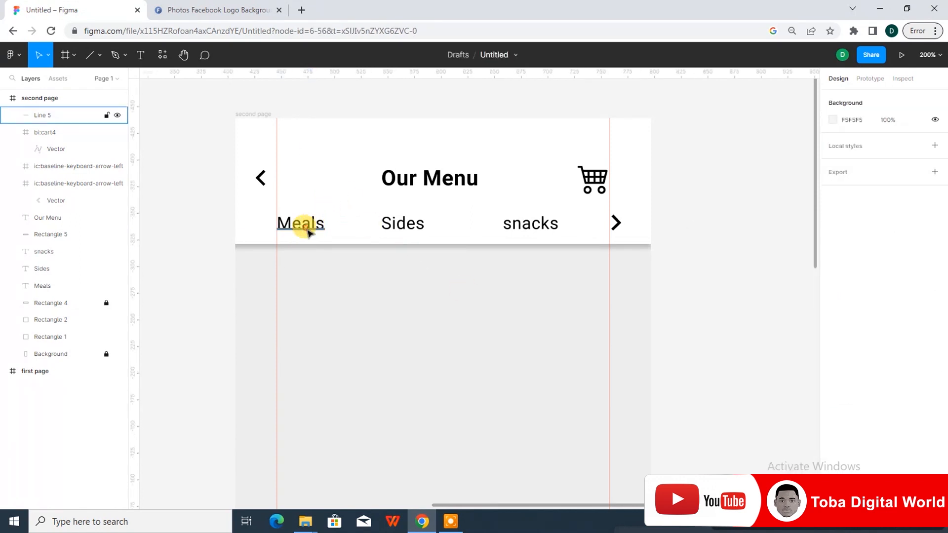
# Step: Combine the "Meals" label and its underline into one vertical auto layout frame
pyautogui.hotkey('shift', '0')
pyautogui.moveTo(381, 136); pyautogui.dragTo(319, 96)
pyautogui.click(295, 208)
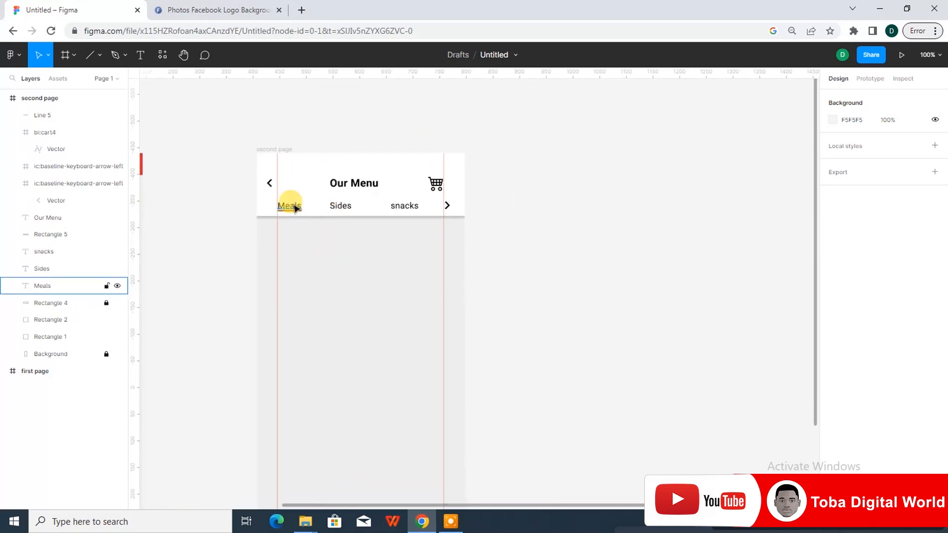
pyautogui.click(295, 208)
pyautogui.keyDown('shift'); pyautogui.click(56, 303); pyautogui.keyUp('shift')
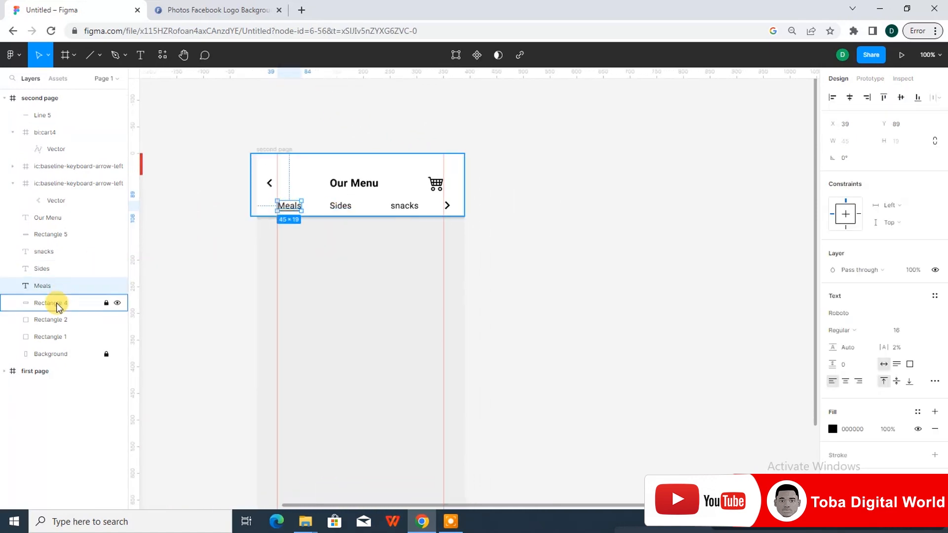
pyautogui.click(79, 286)
pyautogui.keyDown('shift'); pyautogui.click(77, 236); pyautogui.keyUp('shift')
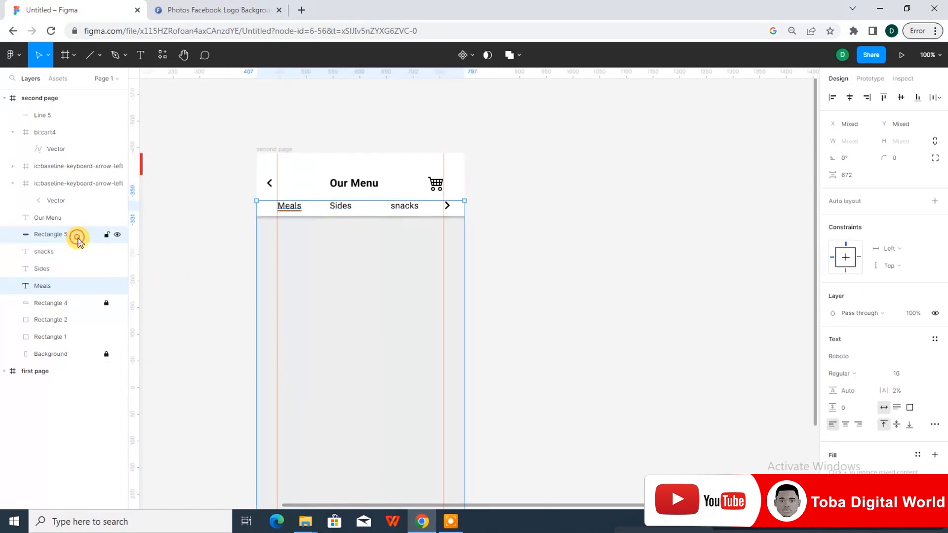
pyautogui.click(76, 287)
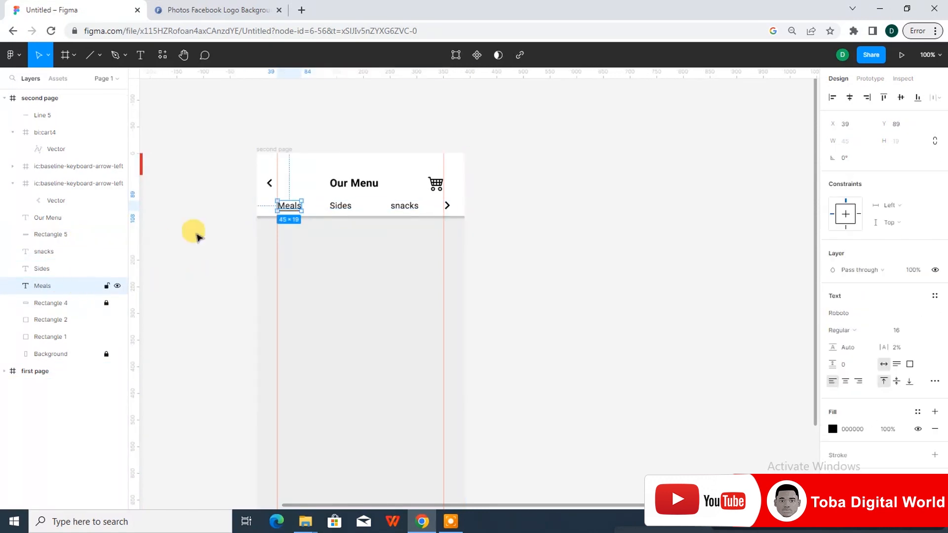
pyautogui.keyDown('shift'); pyautogui.click(63, 114); pyautogui.keyUp('shift')
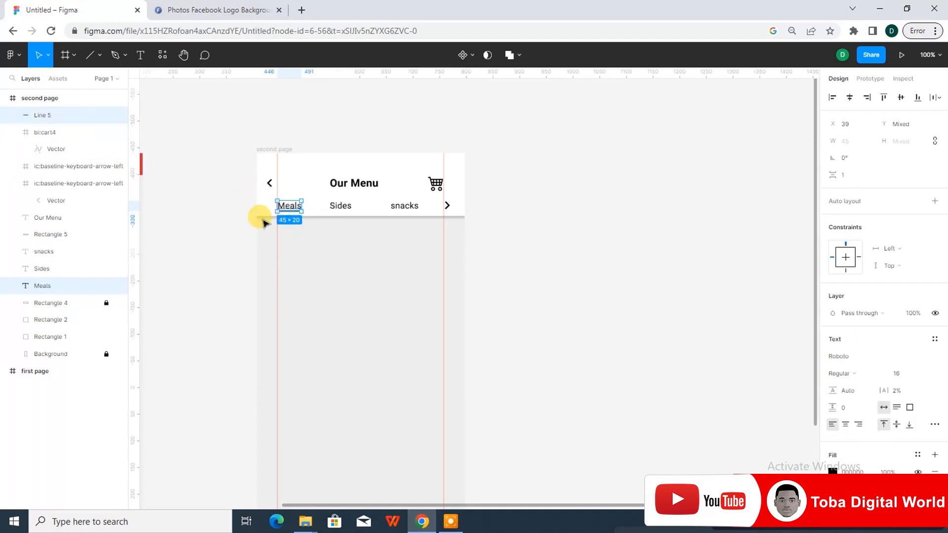
pyautogui.hotkey('shift', 'a')
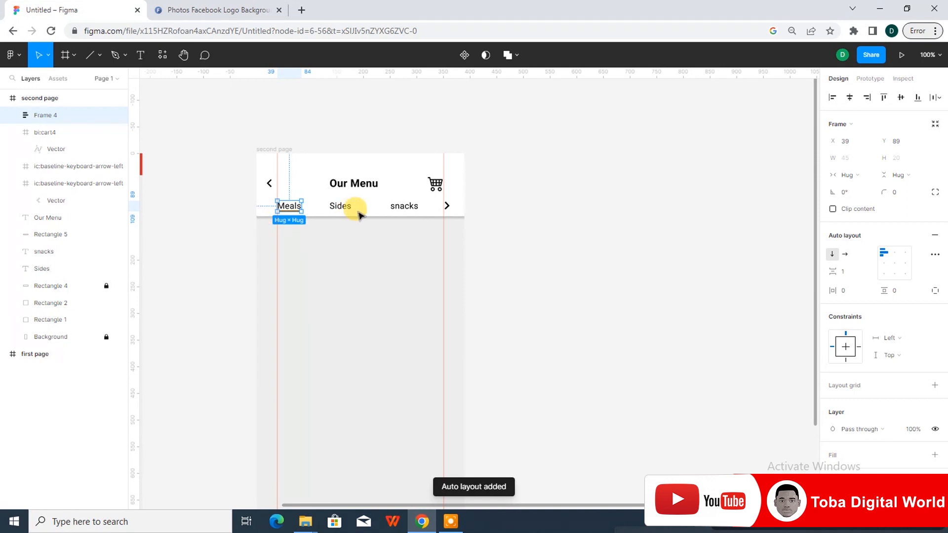
pyautogui.click(330, 255)
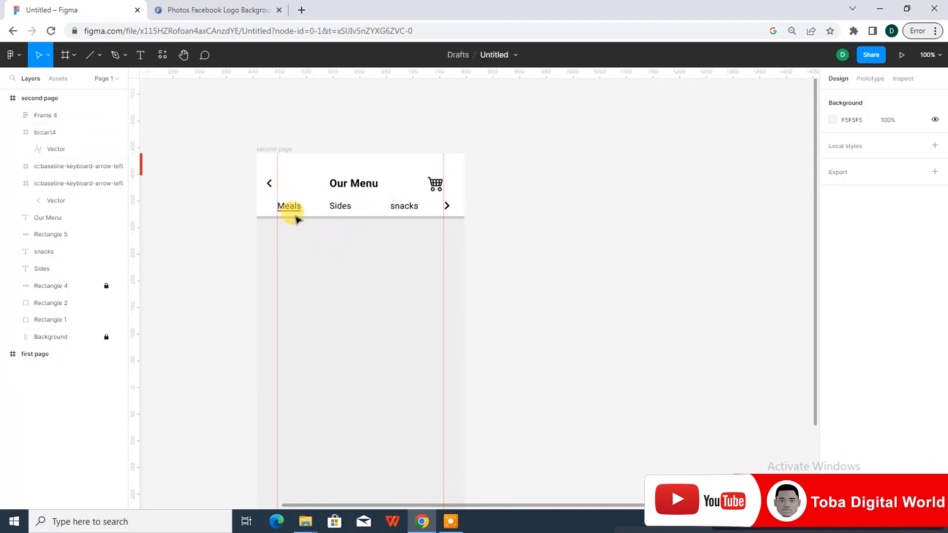
# Step: Wrap the underlined "Meals" frame and the "Sides" and "snacks" labels in a horizontal auto layout
pyautogui.click(297, 207)
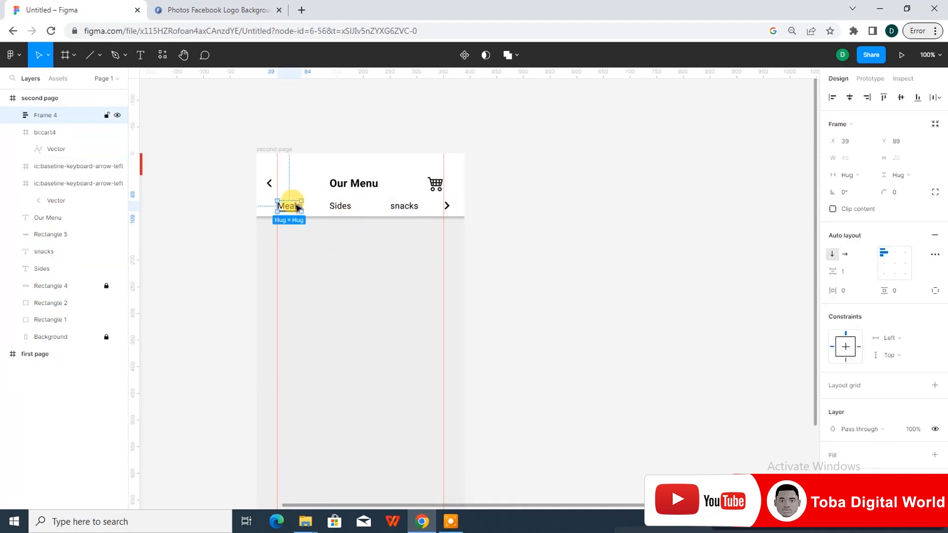
pyautogui.keyDown('shift'); pyautogui.click(341, 206); pyautogui.keyUp('shift')
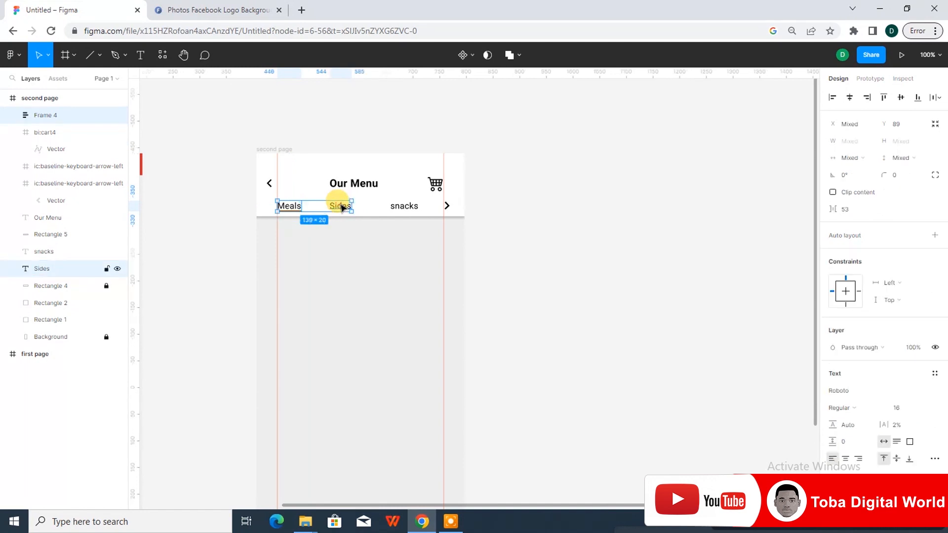
pyautogui.keyDown('shift'); pyautogui.click(400, 206); pyautogui.keyUp('shift')
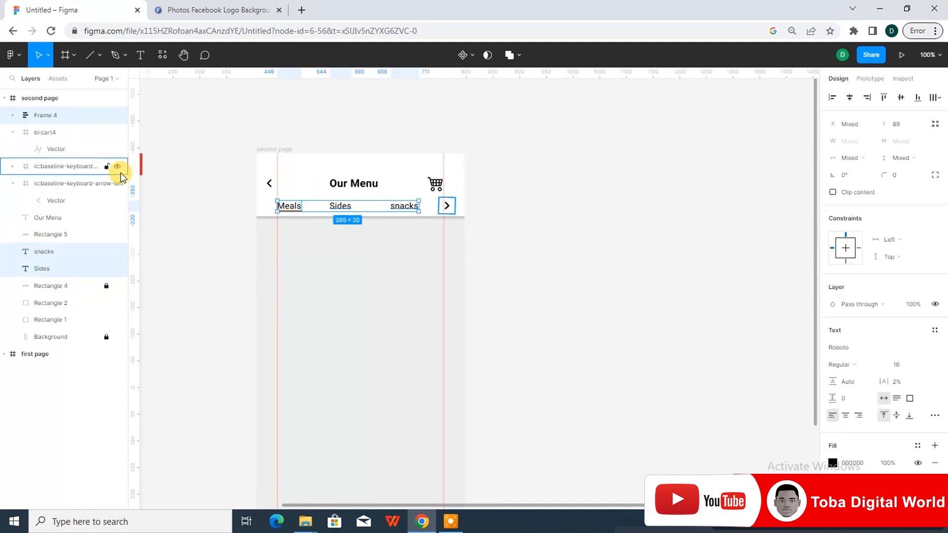
pyautogui.hotkey('shift', 'a')
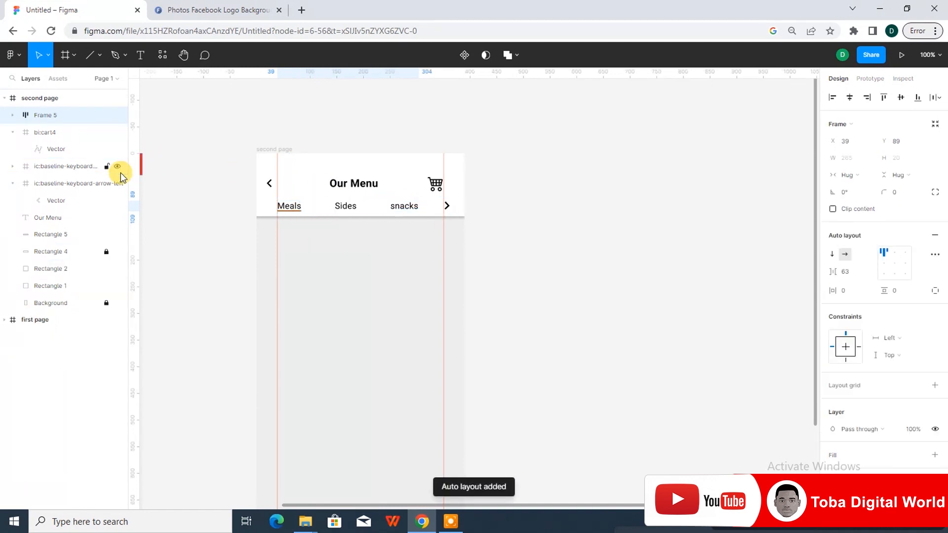
# Step: Center-align the category row's auto layout and set the spacing between its items to 80
pyautogui.click(845, 272)
pyautogui.click(894, 263)
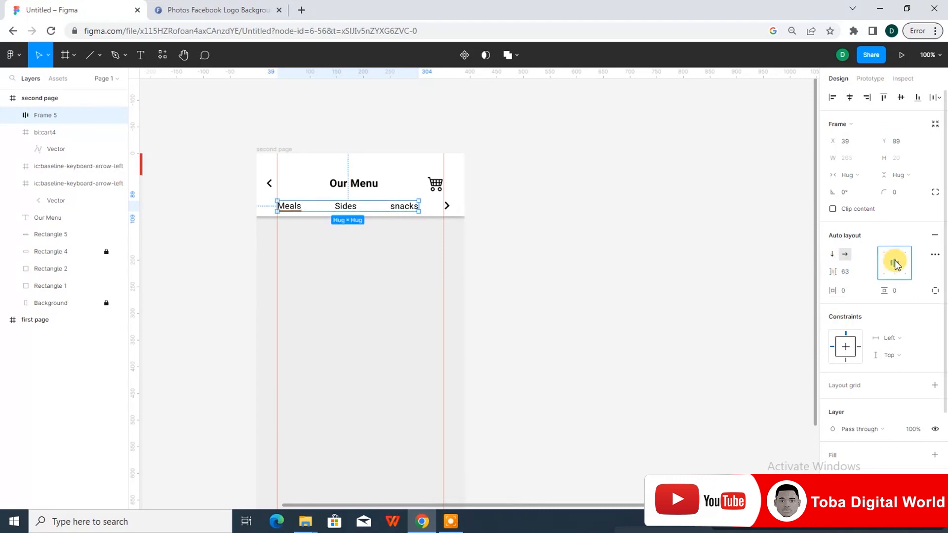
pyautogui.click(845, 272)
pyautogui.write('80')
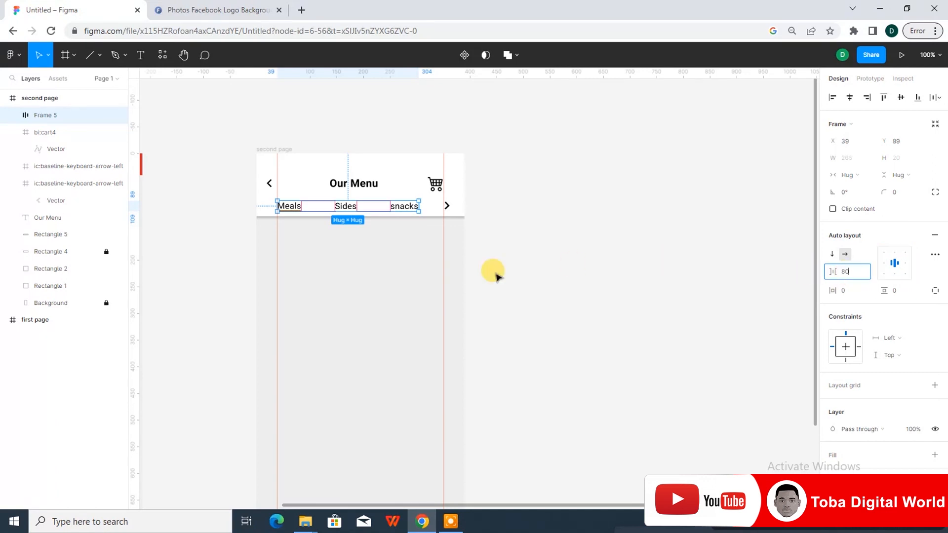
pyautogui.click(379, 280)
# Step: Shift the category row slightly right and down within the header
pyautogui.click(409, 205)
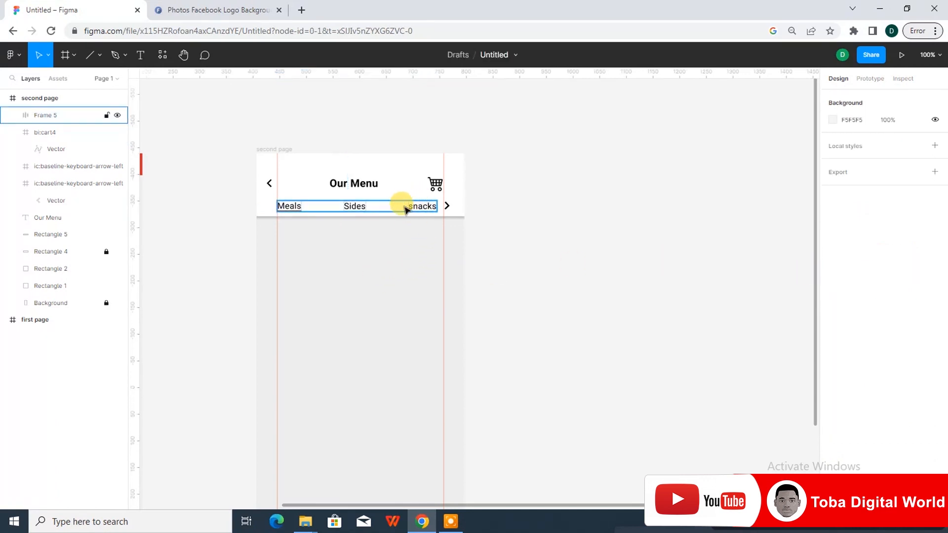
pyautogui.click(360, 210)
pyautogui.moveTo(363, 209); pyautogui.dragTo(361, 210)
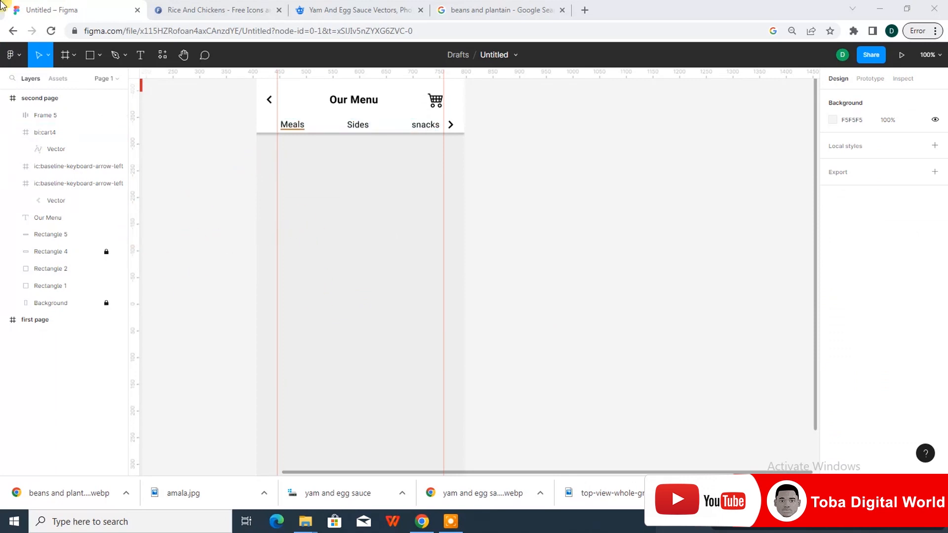
# Step: Draw a card rectangle about 125 × 146 below the "Meals" tab and position it at X 45, Y 132
pyautogui.click(99, 56)
pyautogui.click(88, 78)
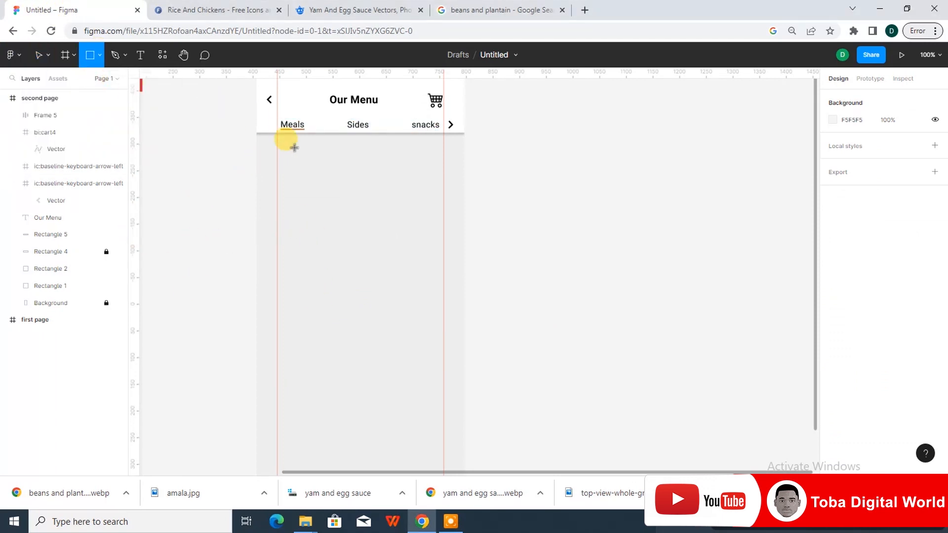
pyautogui.moveTo(277, 141); pyautogui.dragTo(347, 231)
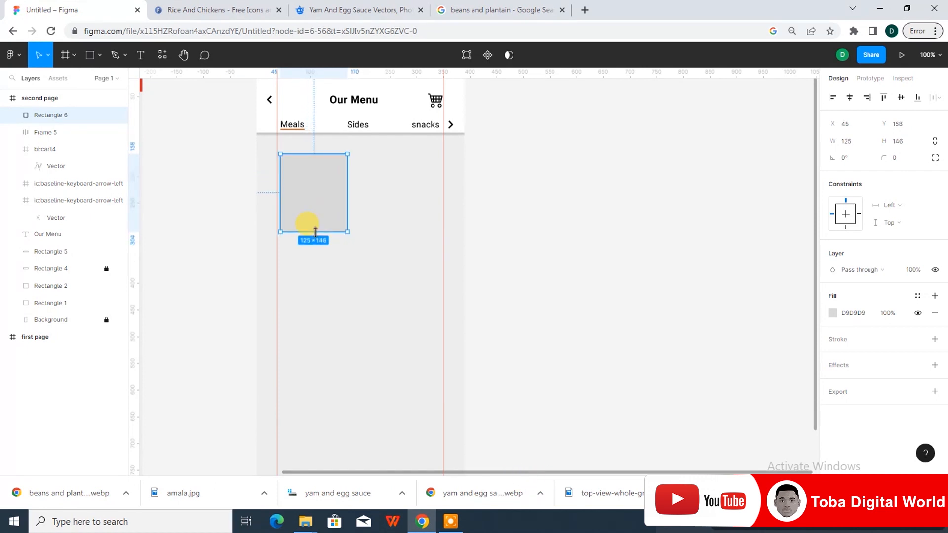
pyautogui.moveTo(303, 191); pyautogui.dragTo(311, 178)
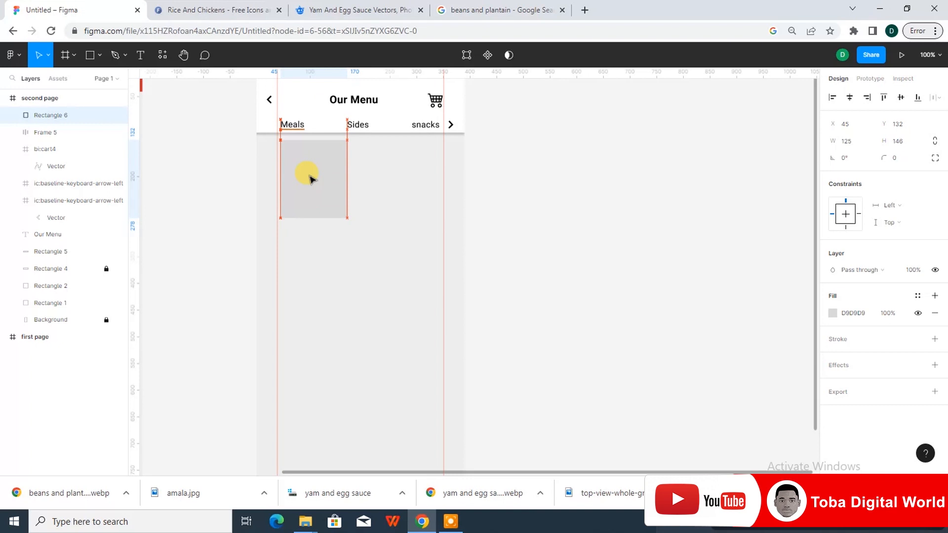
pyautogui.click(300, 272)
pyautogui.click(306, 195)
pyautogui.click(301, 320)
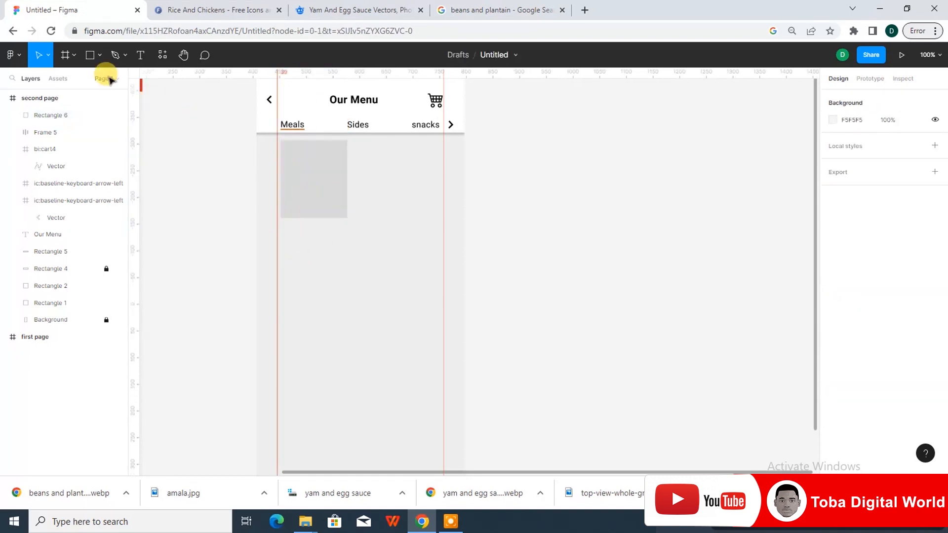
# Step: Recolor the card rectangle with the near-white document color FEFCFC
pyautogui.click(316, 168)
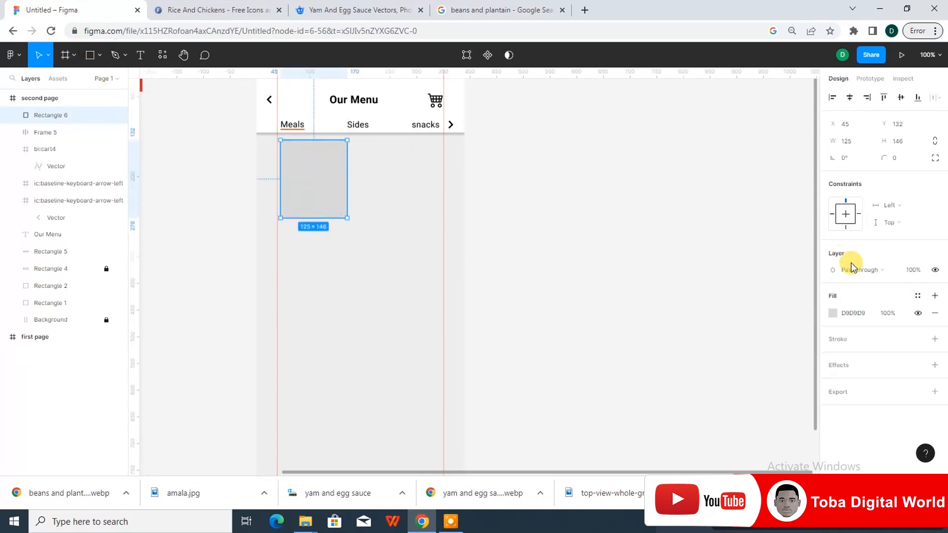
pyautogui.click(833, 313)
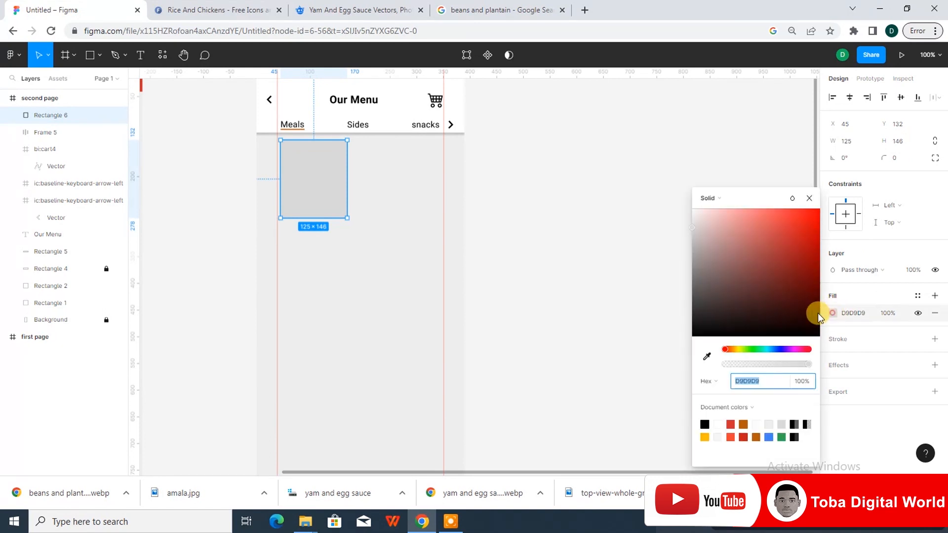
pyautogui.click(693, 213)
pyautogui.click(718, 425)
pyautogui.click(768, 424)
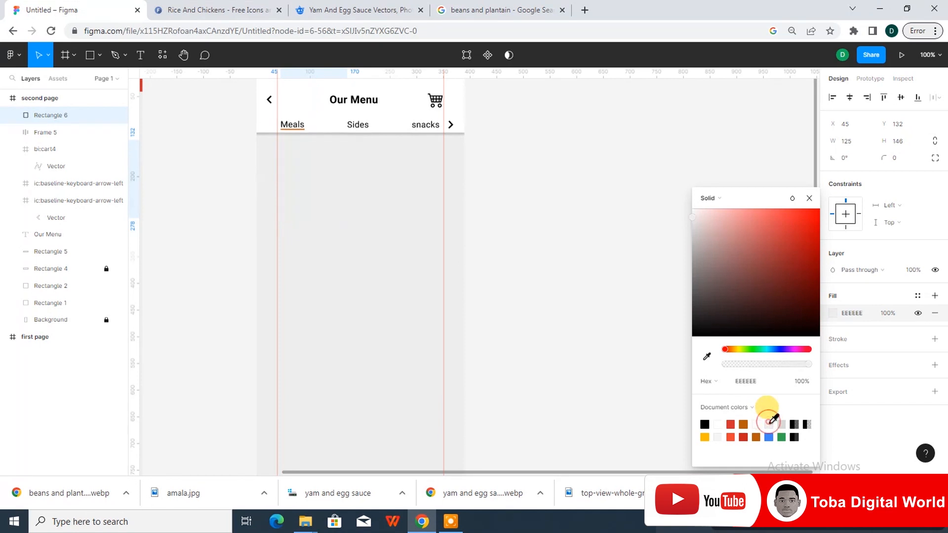
pyautogui.click(758, 425)
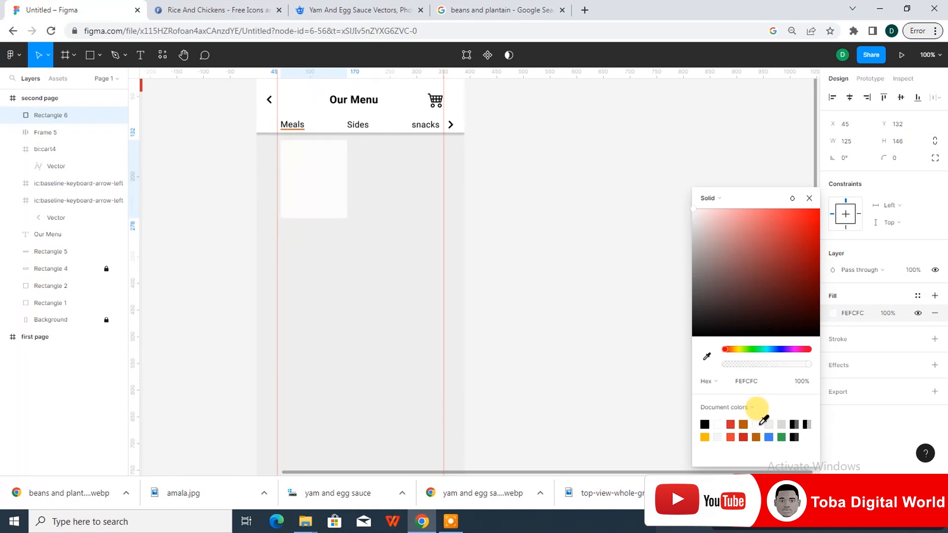
pyautogui.click(325, 260)
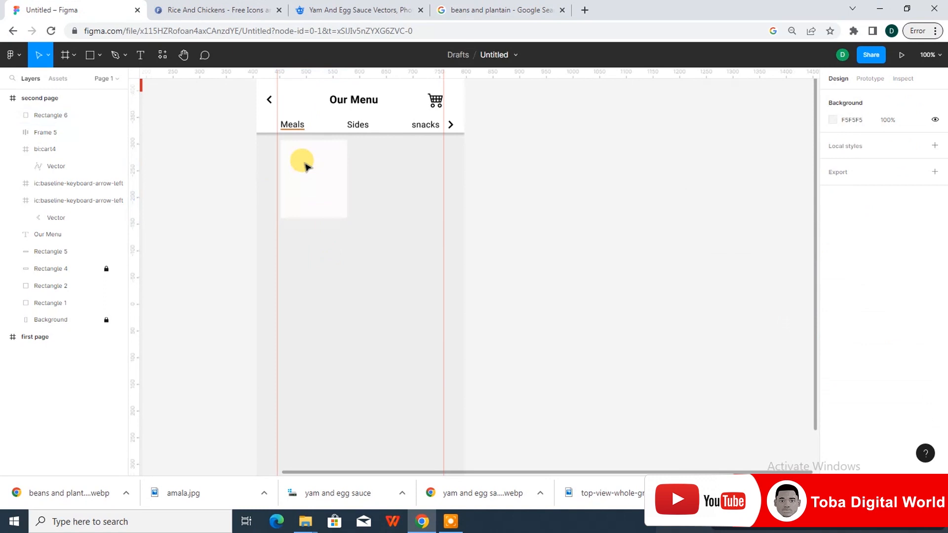
# Step: Draw an ellipse about 90 × 86 in the upper part of the card, at about X 63, Y 147
pyautogui.click(98, 55)
pyautogui.click(82, 118)
pyautogui.moveTo(293, 154); pyautogui.dragTo(299, 157)
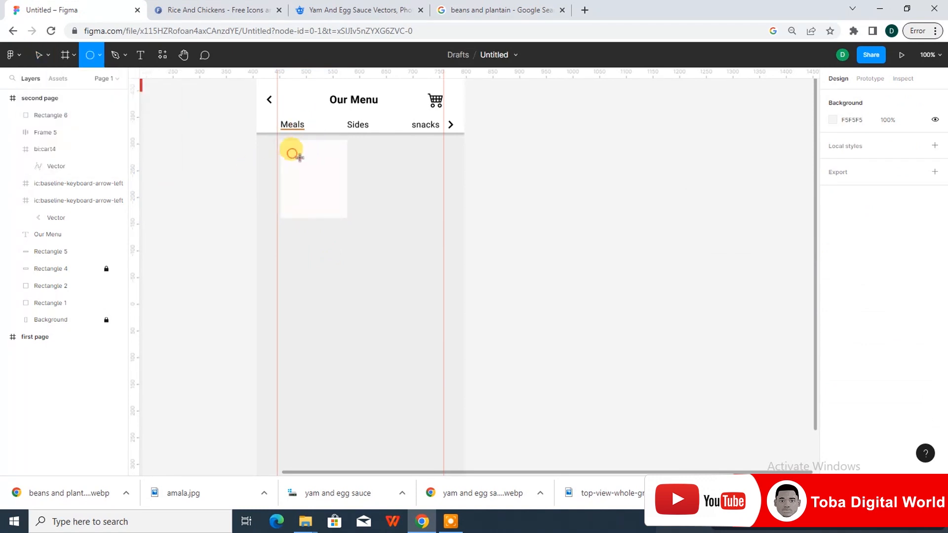
pyautogui.moveTo(339, 197); pyautogui.dragTo(336, 185)
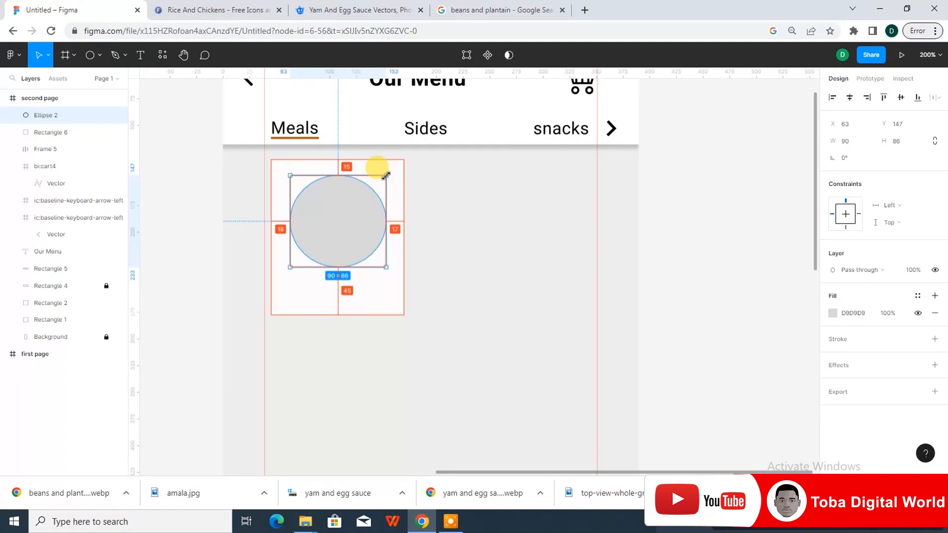
pyautogui.moveTo(369, 220); pyautogui.dragTo(369, 220)
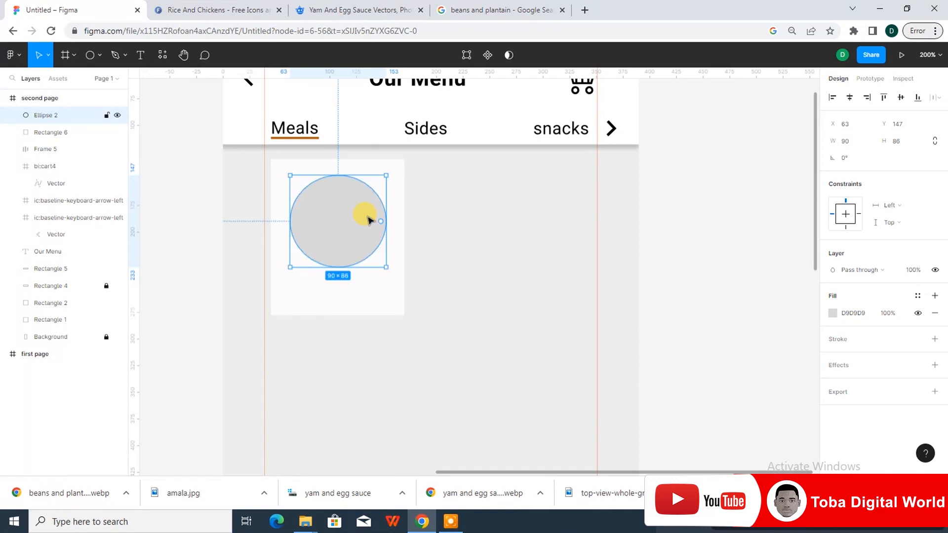
pyautogui.click(358, 301)
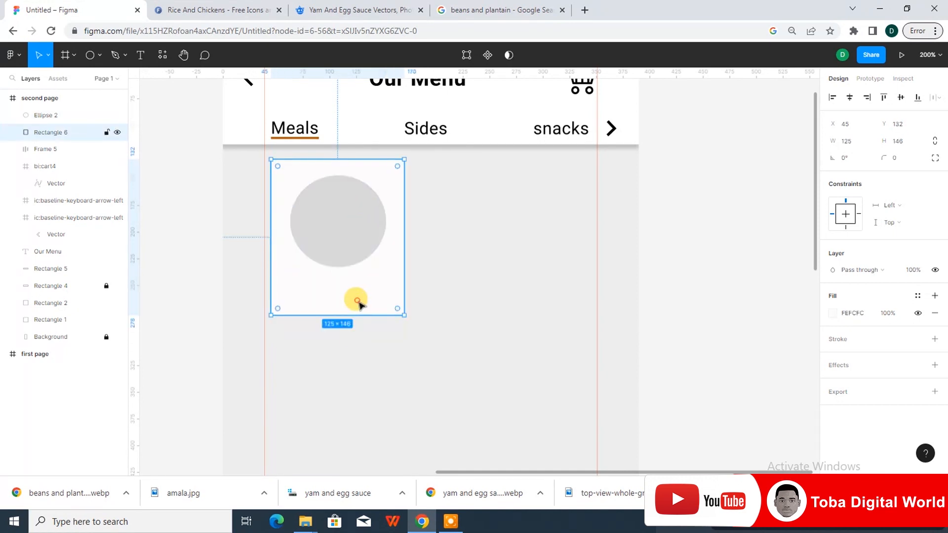
pyautogui.click(347, 236)
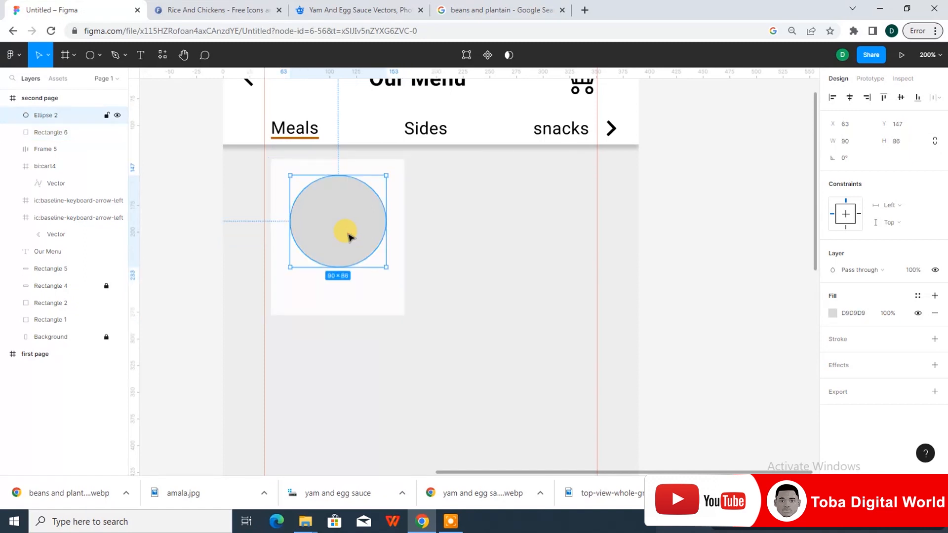
pyautogui.click(290, 280)
# Step: Fill the card's ellipse with the image top-view-whole-grilled-chicken-rice-served-flatbread from the Downloads folder
pyautogui.click(328, 201)
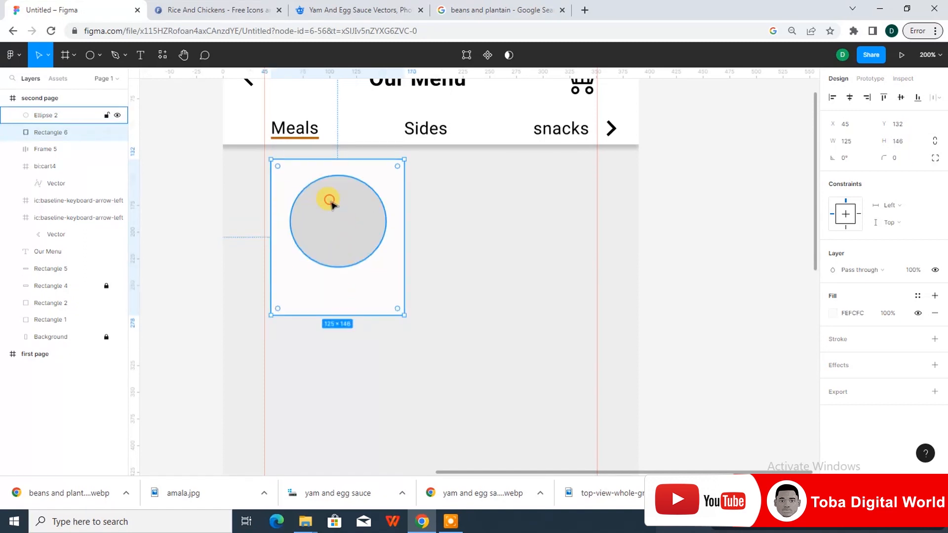
pyautogui.click(833, 312)
pyautogui.click(711, 197)
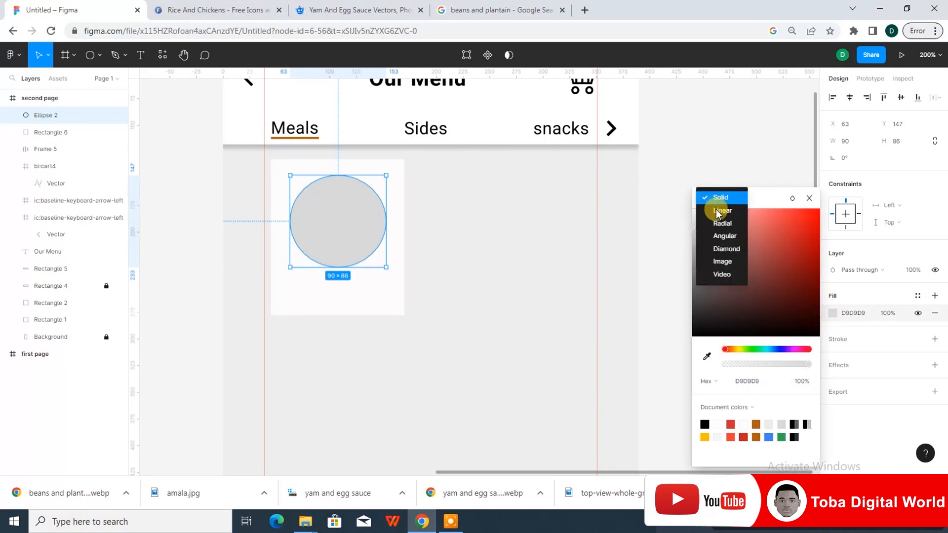
pyautogui.click(722, 262)
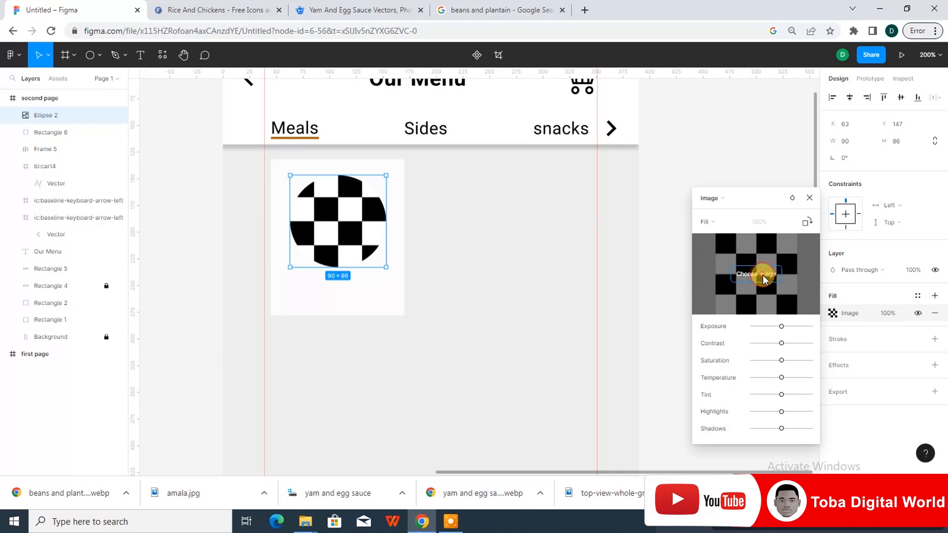
pyautogui.click(763, 275)
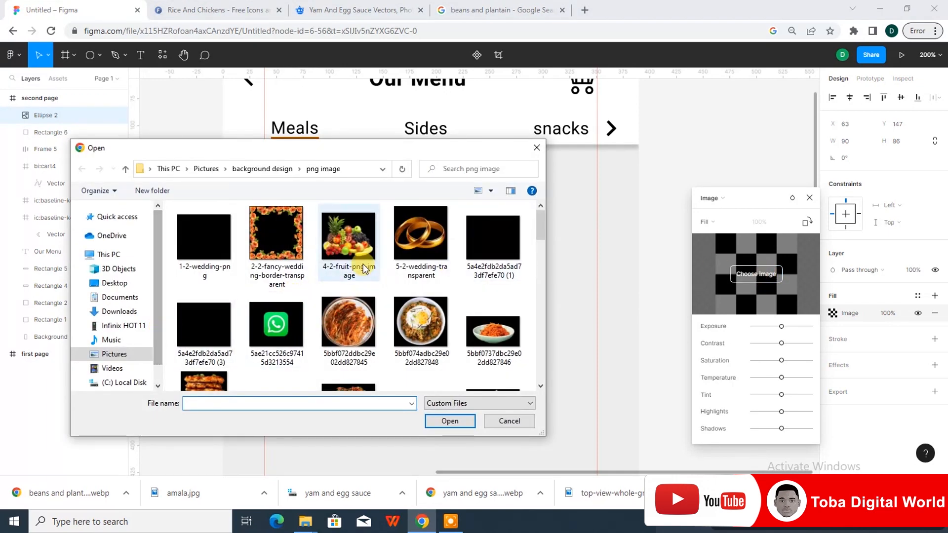
pyautogui.click(114, 311)
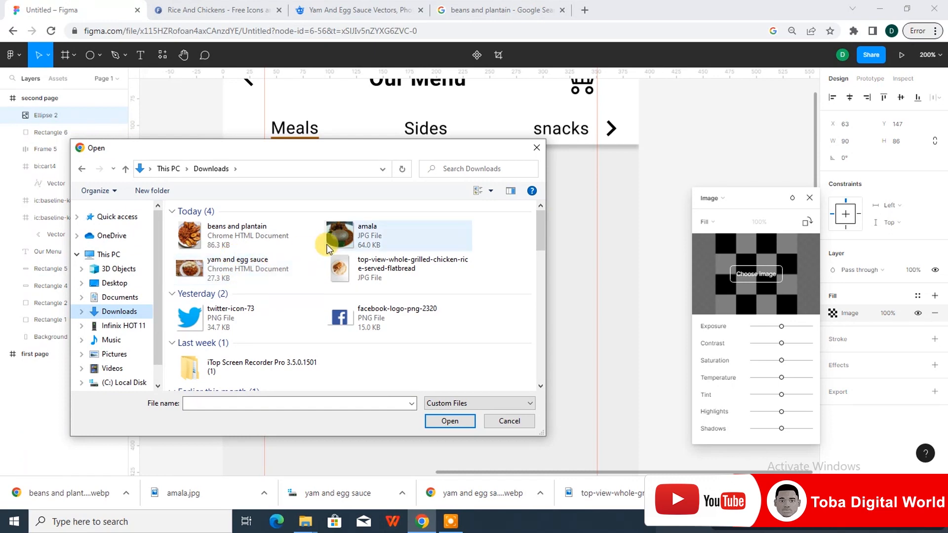
pyautogui.click(348, 262)
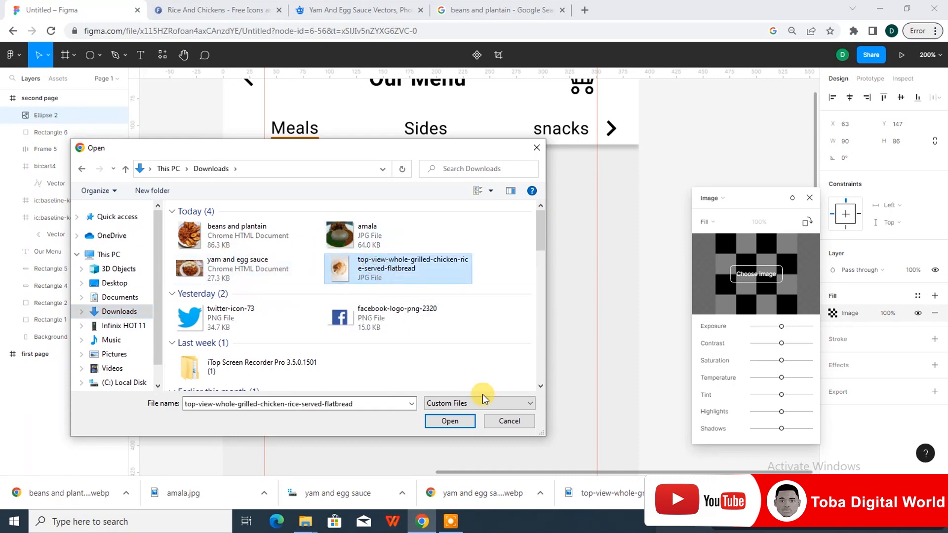
pyautogui.click(450, 420)
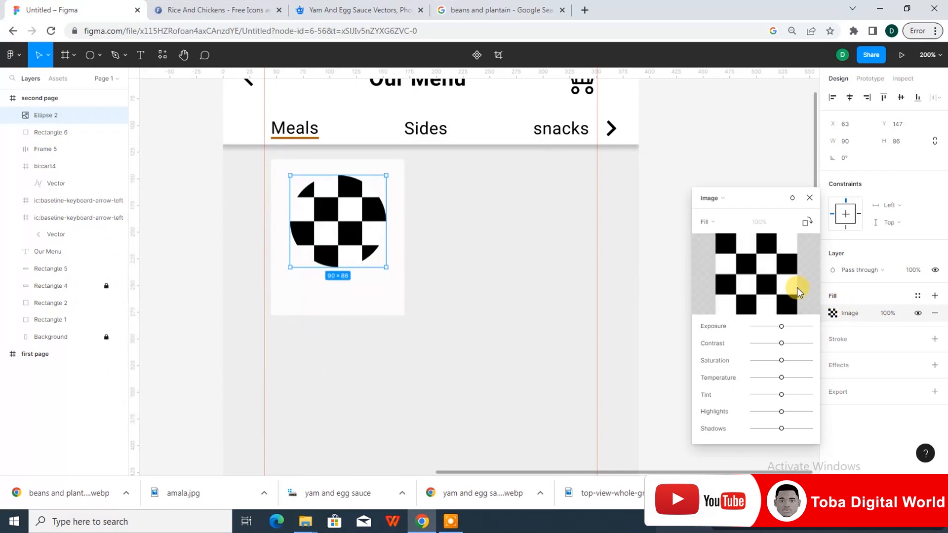
pyautogui.click(358, 295)
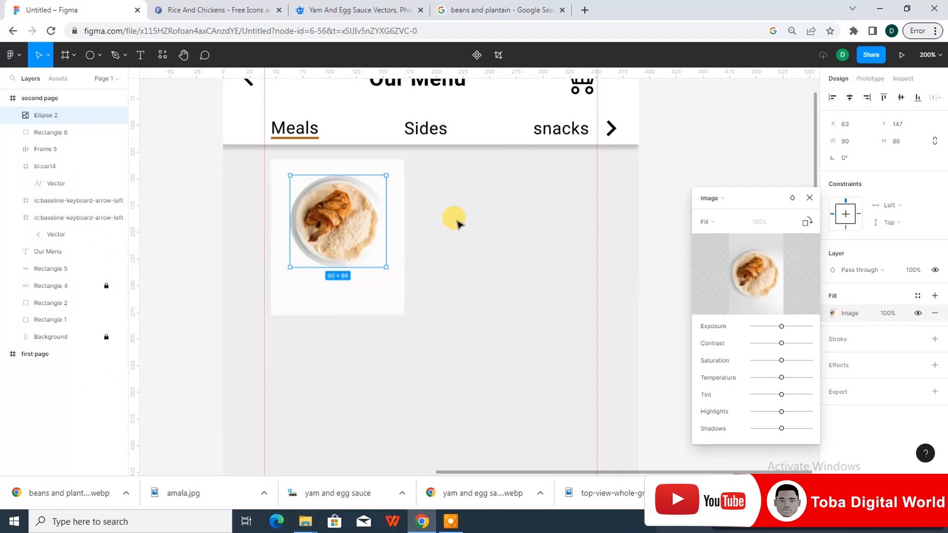
pyautogui.click(357, 288)
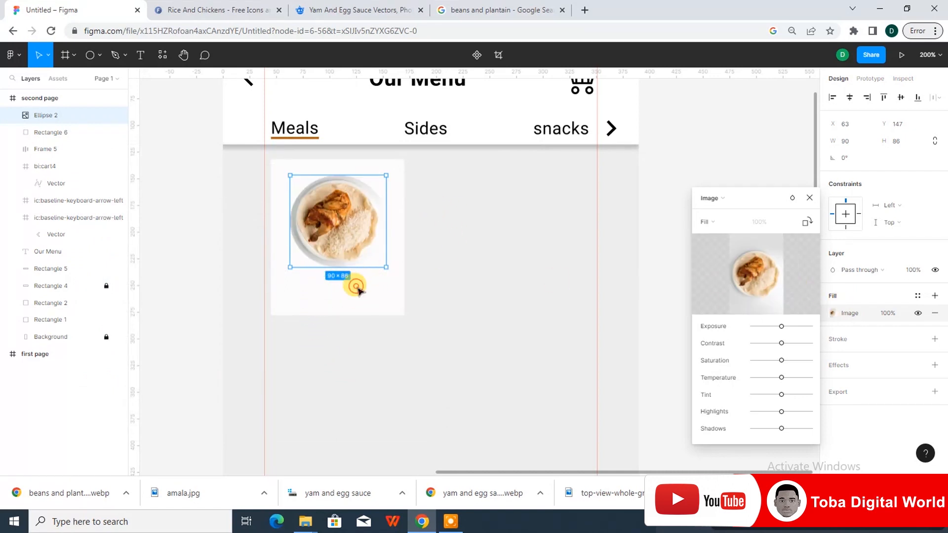
pyautogui.click(810, 199)
# Step: Add the text "Chicken Rice" below the food image inside the card
pyautogui.click(345, 291)
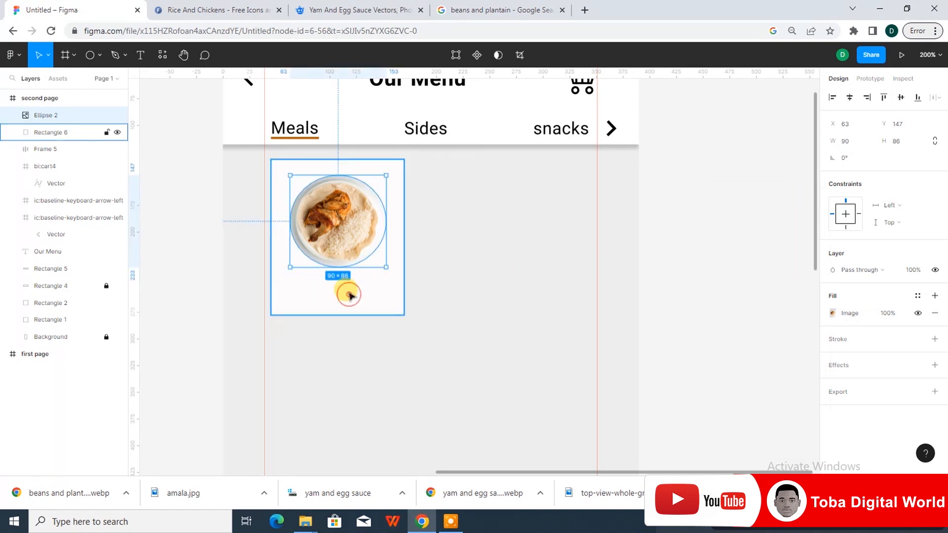
pyautogui.click(140, 55)
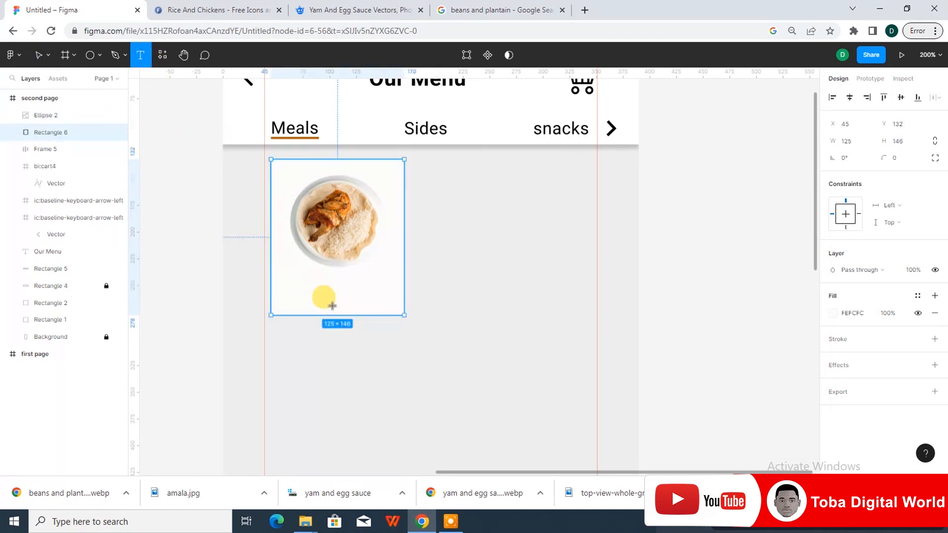
pyautogui.click(291, 278)
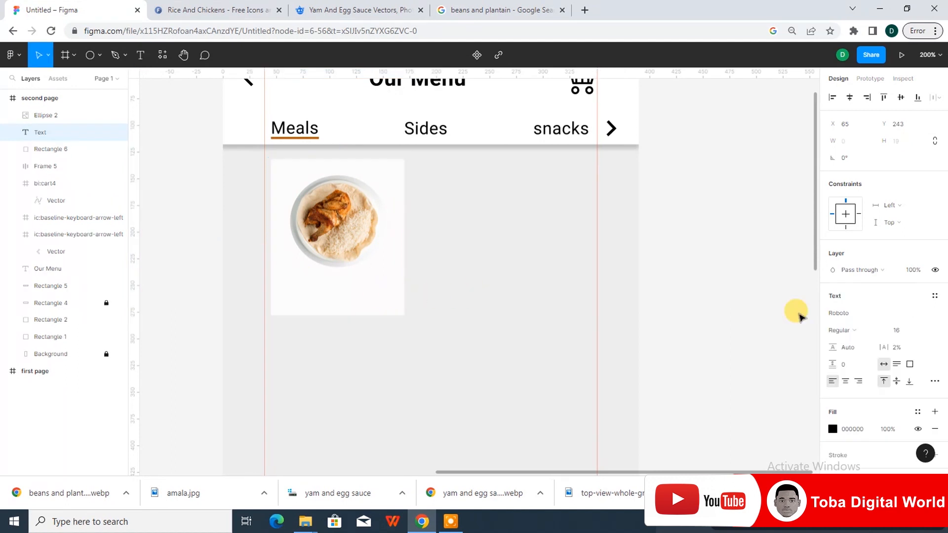
pyautogui.write('Chicken Rice')
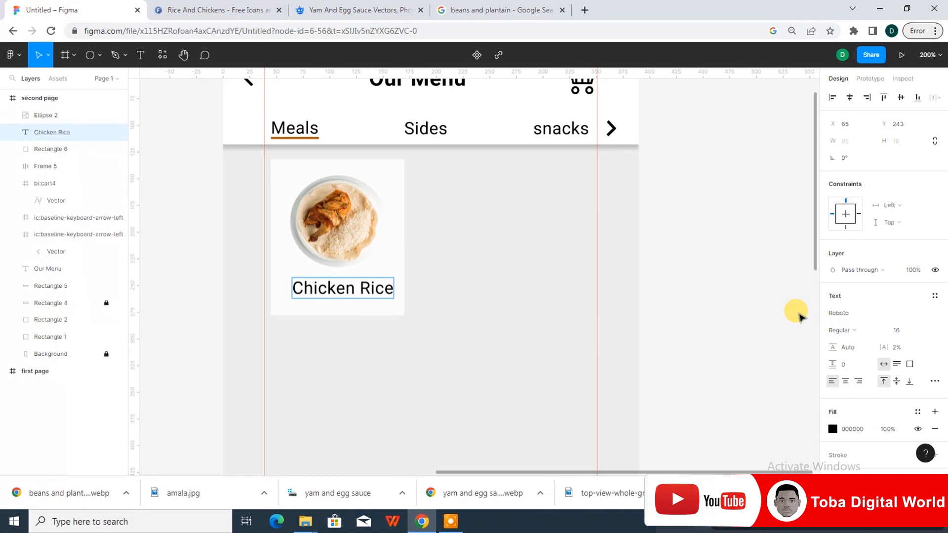
# Step: Set the "Chicken Rice" label to Bold at size 14 and move the card rectangle down to Y 137
pyautogui.hotkey('ctrl', 'a')
pyautogui.click(916, 332)
pyautogui.click(916, 300)
pyautogui.click(849, 330)
pyautogui.click(869, 306)
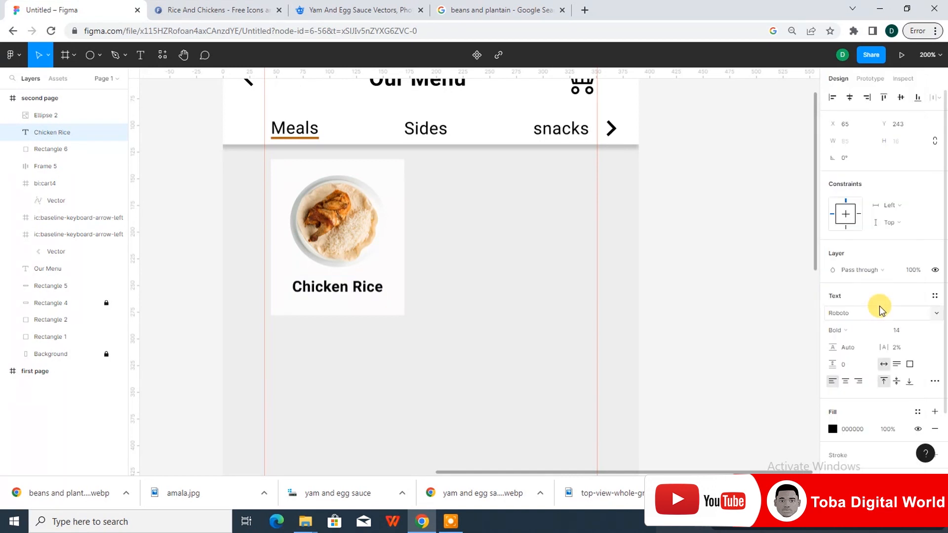
pyautogui.click(349, 311)
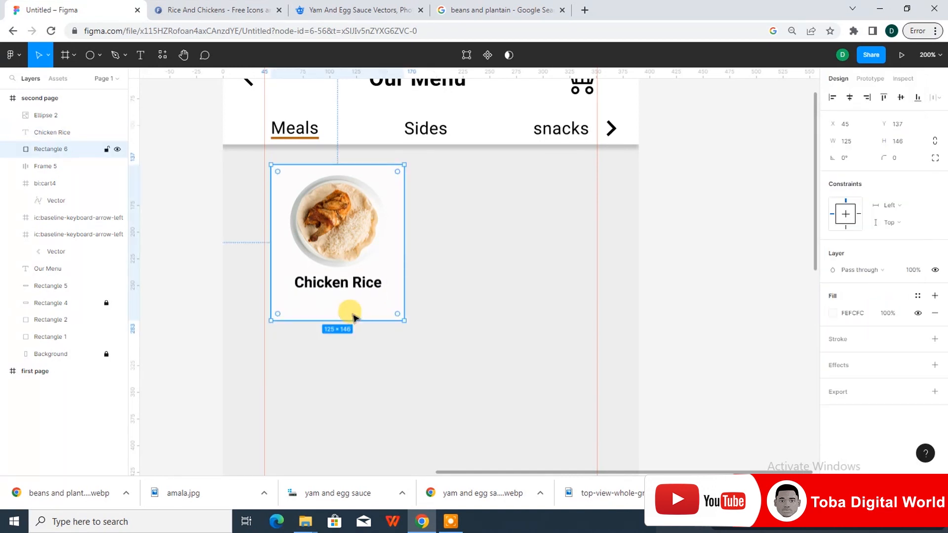
# Step: Duplicate the "Chicken Rice" label as a "$10" price line below it, centered in the card at X 95, Y 255
pyautogui.click(362, 283)
pyautogui.moveTo(356, 280); pyautogui.dragTo(362, 301)
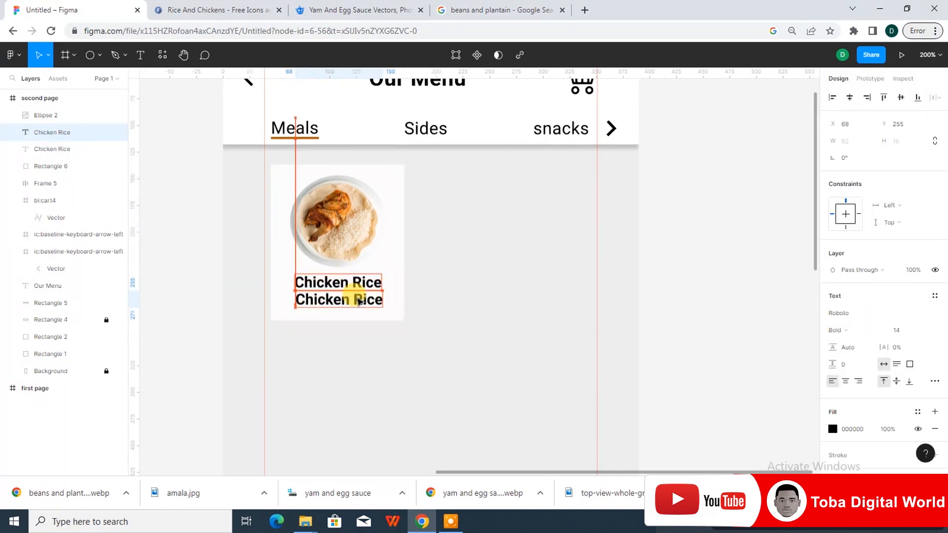
pyautogui.doubleClick(359, 299)
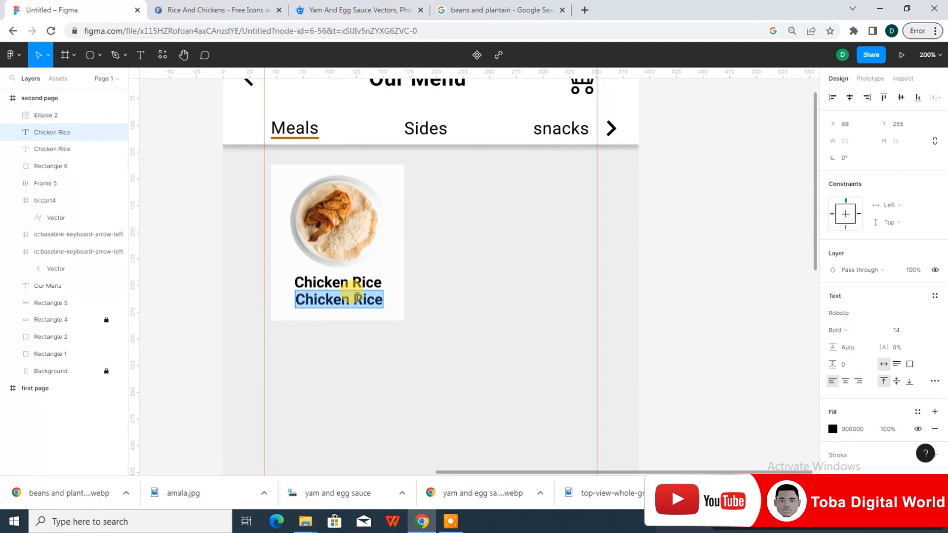
pyautogui.write('$10')
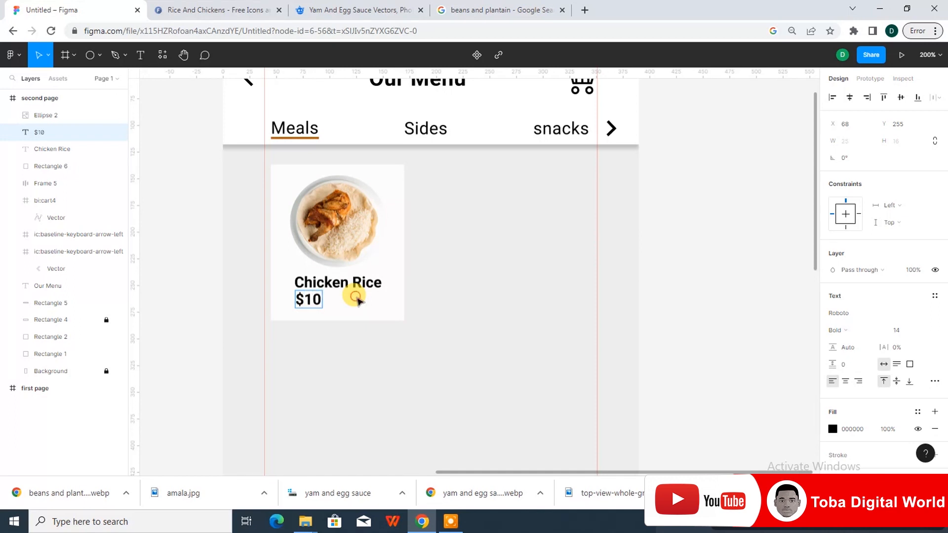
pyautogui.click(355, 298)
pyautogui.click(311, 300)
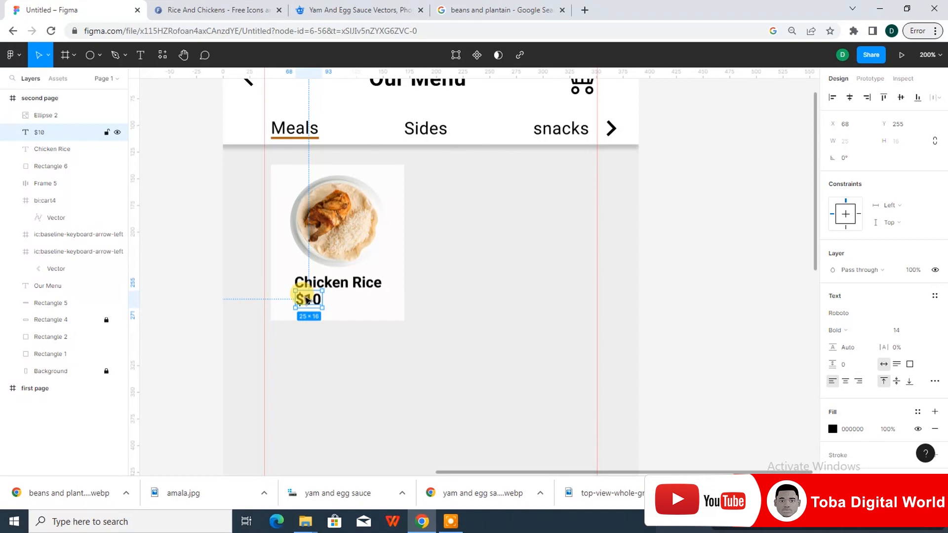
pyautogui.moveTo(312, 299); pyautogui.dragTo(338, 301)
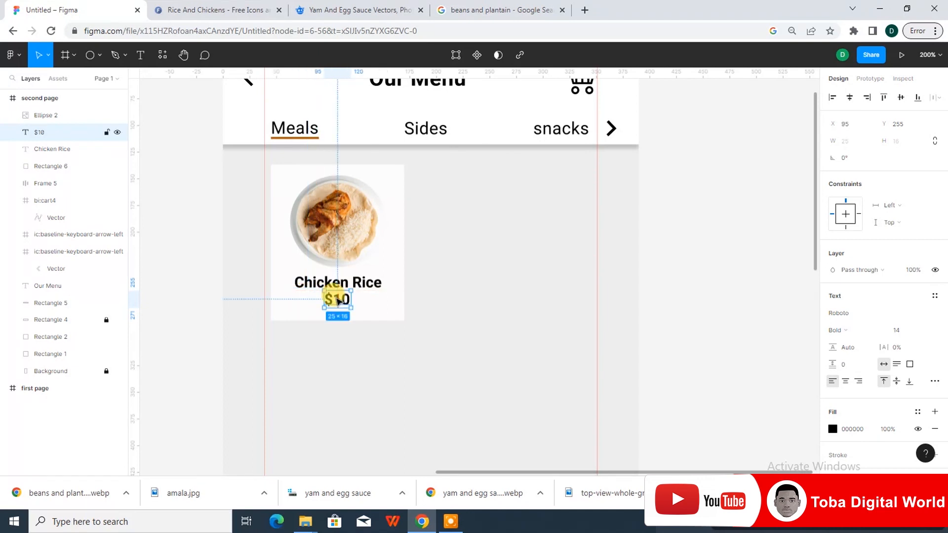
# Step: Set the "Chicken Rice" label's font weight to Regular
pyautogui.doubleClick(367, 288)
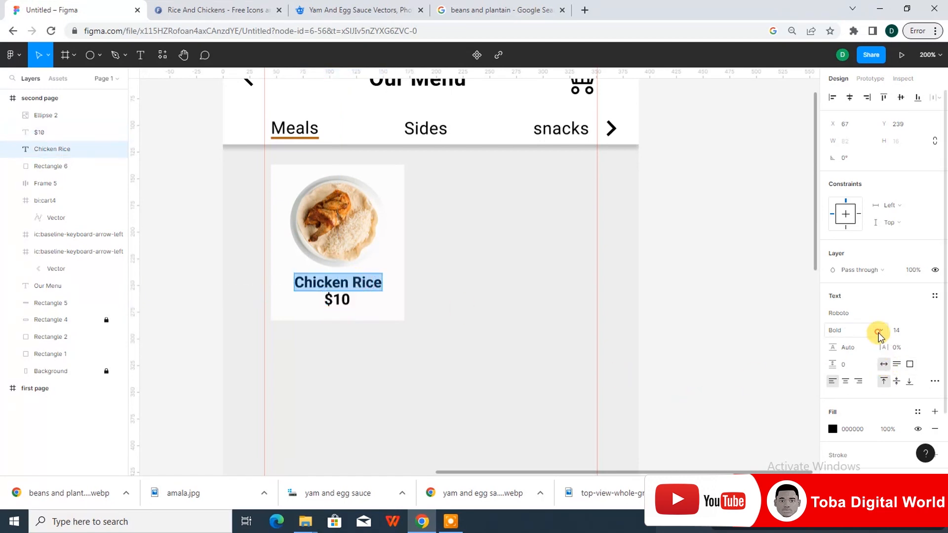
pyautogui.click(876, 337)
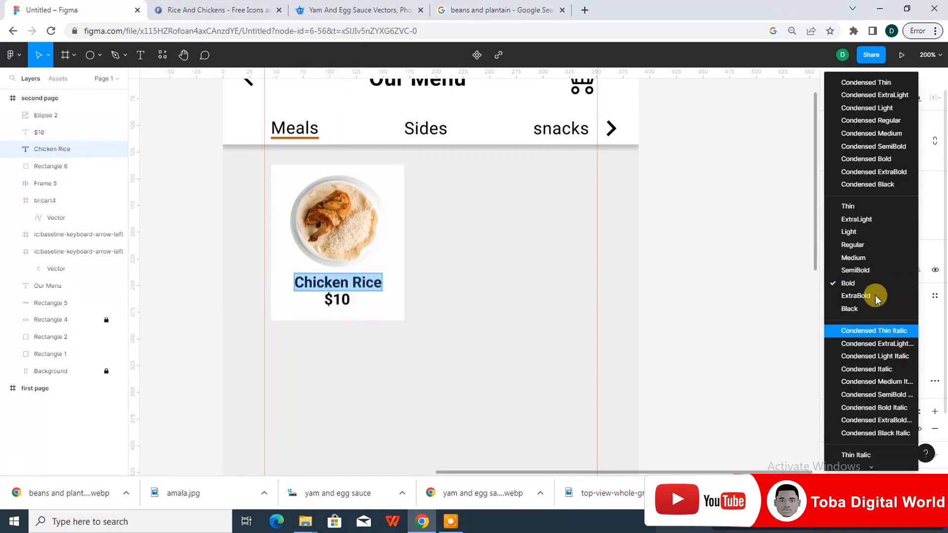
pyautogui.click(869, 245)
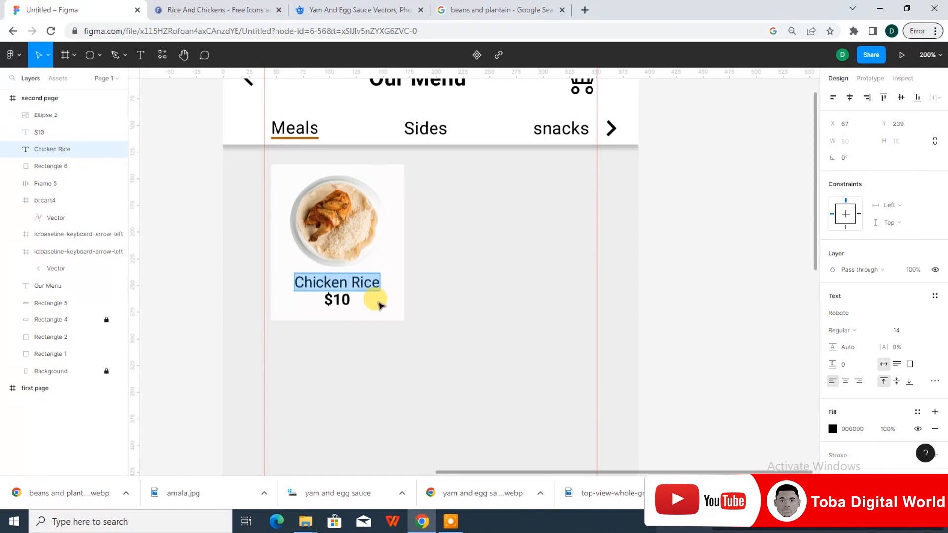
pyautogui.press('Escape')
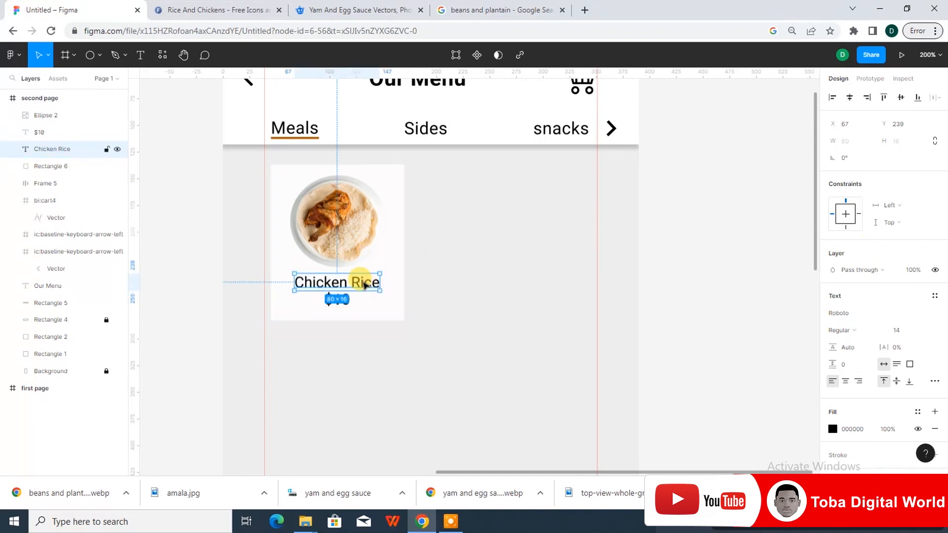
pyautogui.click(410, 275)
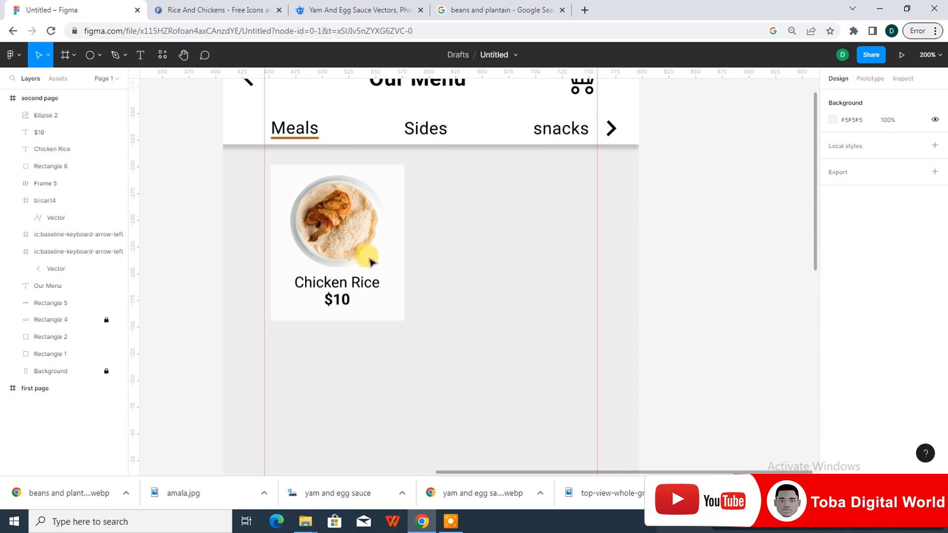
# Step: Round the card rectangle's corners with a radius of 10
pyautogui.click(388, 183)
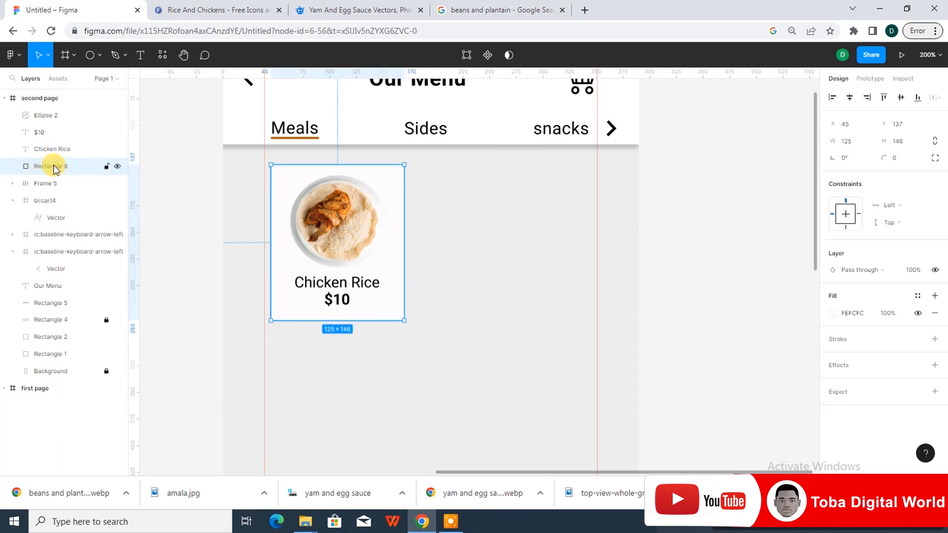
pyautogui.click(389, 187)
pyautogui.click(369, 174)
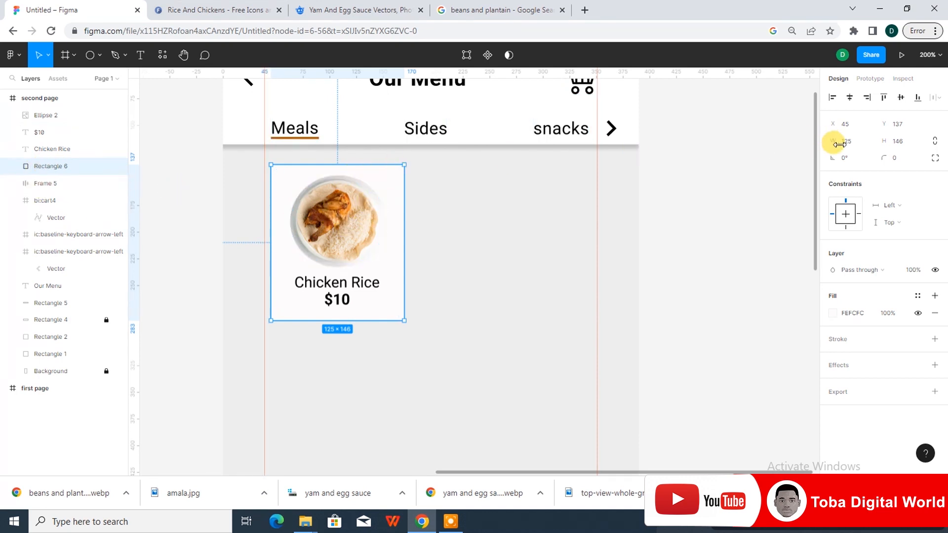
pyautogui.click(886, 159)
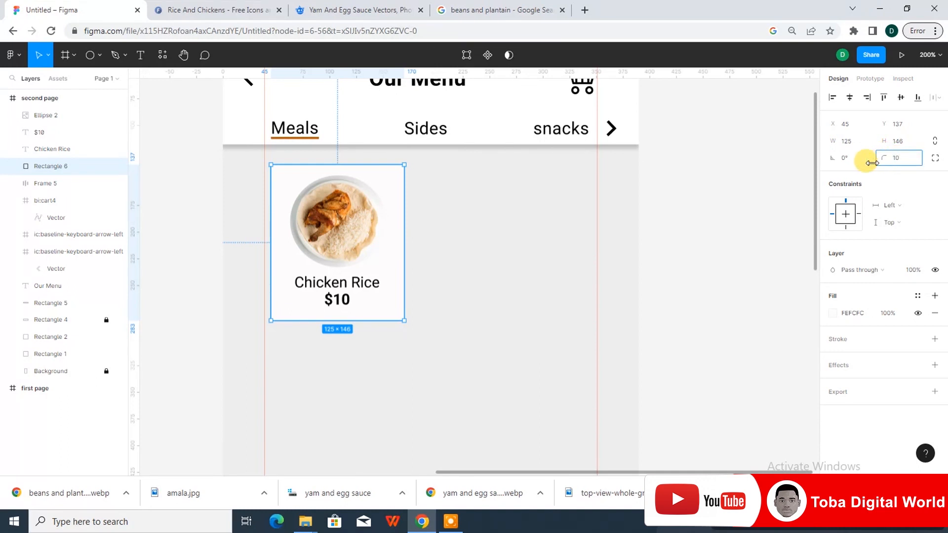
pyautogui.click(478, 322)
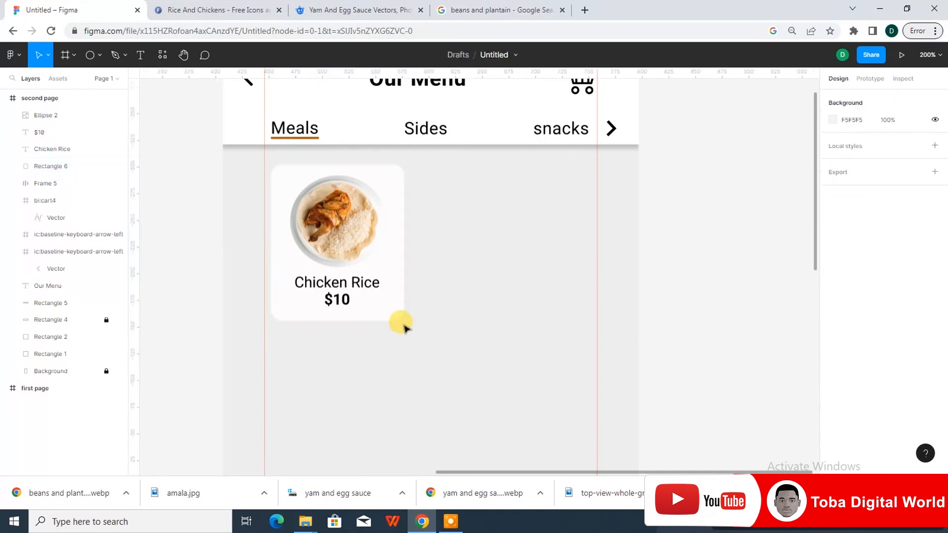
# Step: Add a drop shadow to the card rectangle with a Y offset of 3
pyautogui.click(392, 172)
pyautogui.click(935, 365)
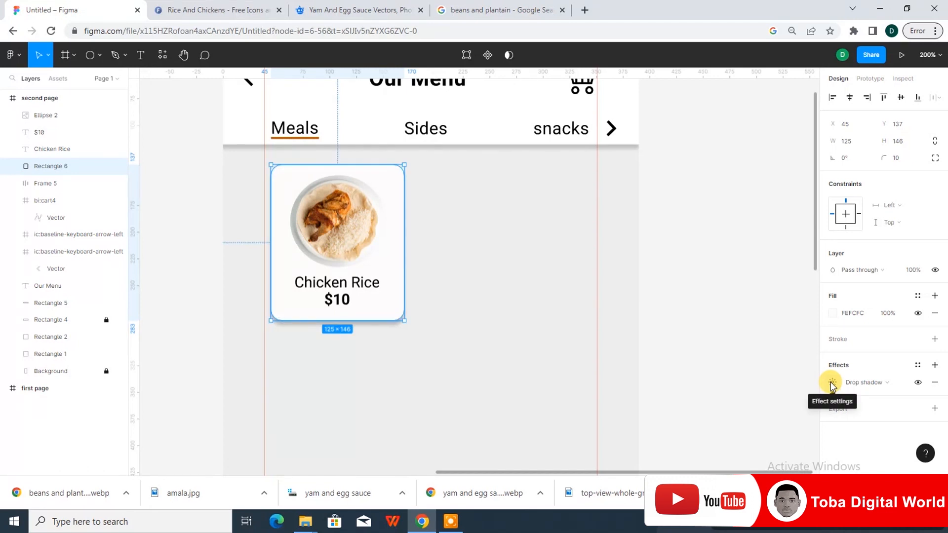
pyautogui.click(832, 383)
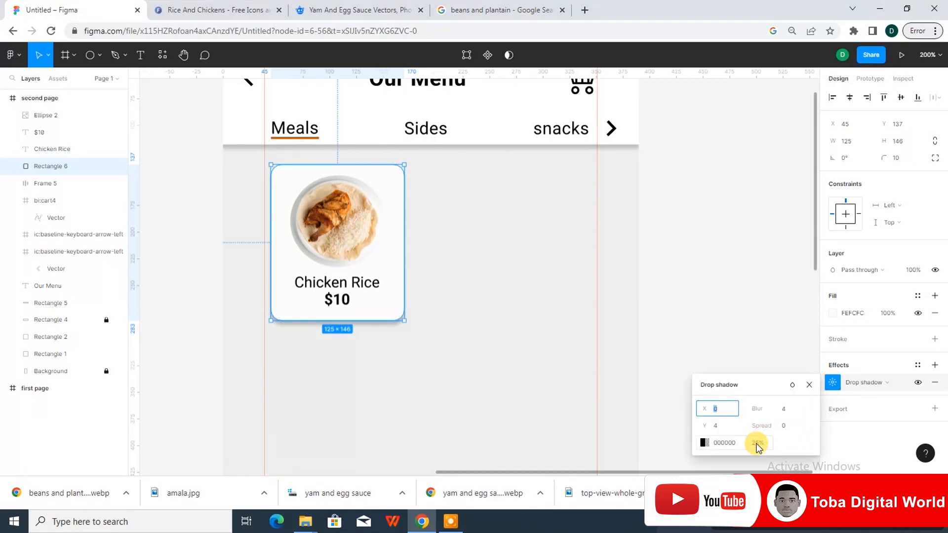
pyautogui.press('Tab')
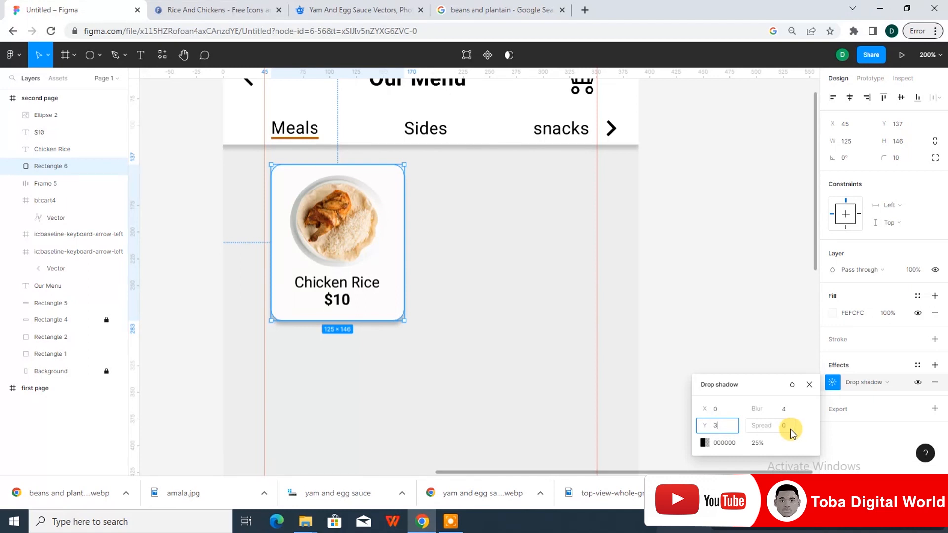
pyautogui.write('3')
pyautogui.click(503, 376)
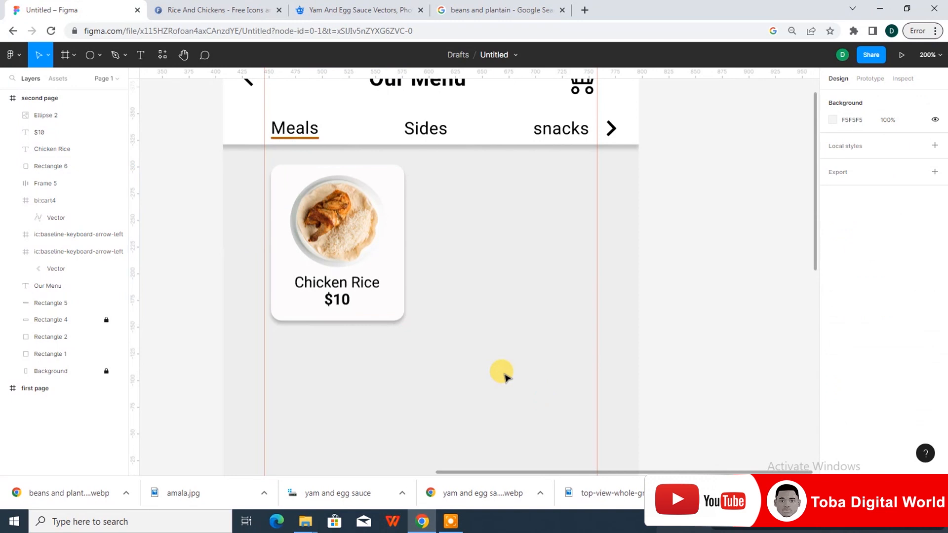
# Step: Wrap the card's ellipse image, "Chicken Rice" label, "$10" price and background rectangle in one auto layout frame
pyautogui.hotkey('shift', '0')
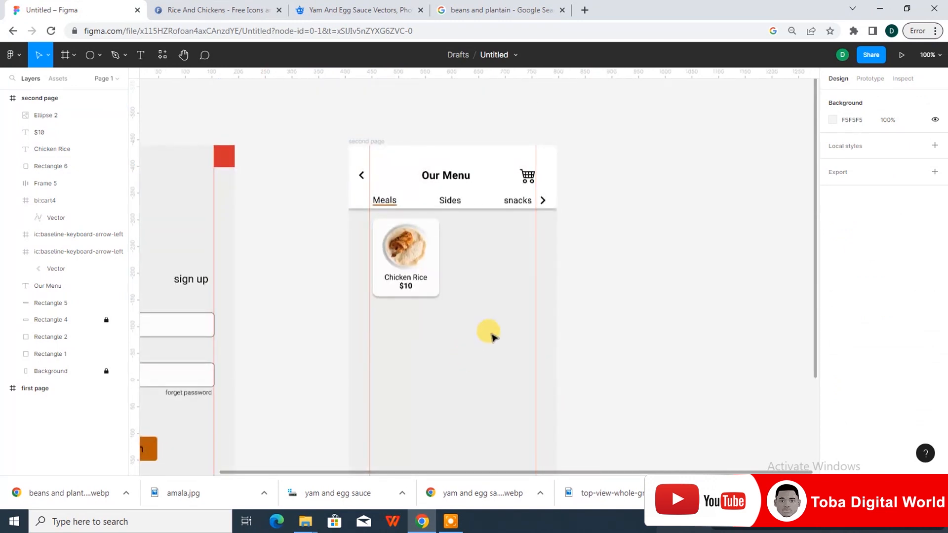
pyautogui.scroll(-2, 487, 333)
pyautogui.click(51, 115)
pyautogui.keyDown('shift'); pyautogui.click(51, 168); pyautogui.keyUp('shift')
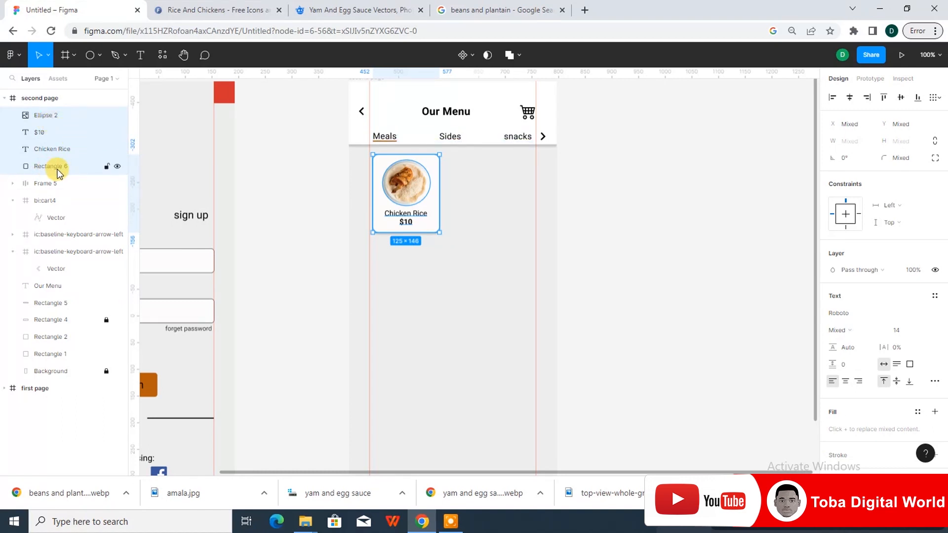
pyautogui.hotkey('shift', 'a')
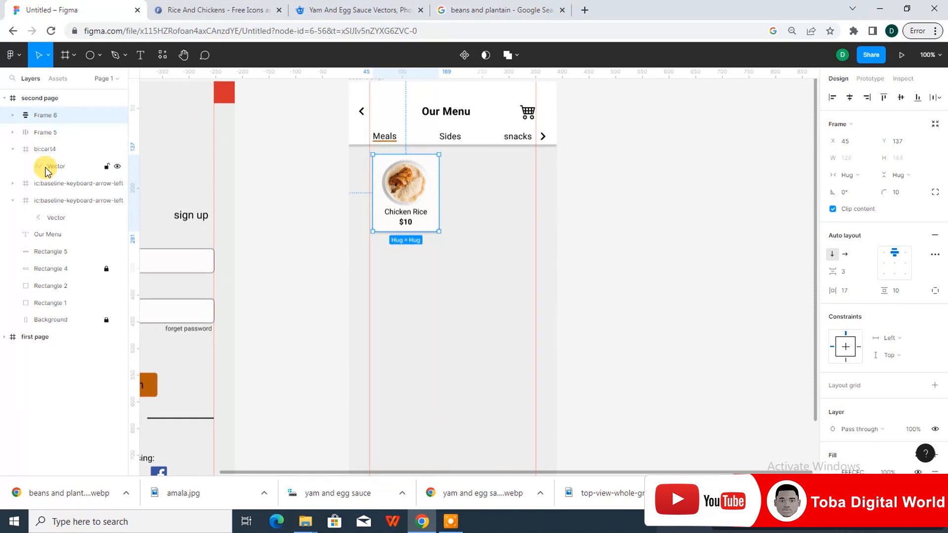
# Step: Rename the meal card's auto layout frame as "chicken Rice"
pyautogui.doubleClick(43, 116)
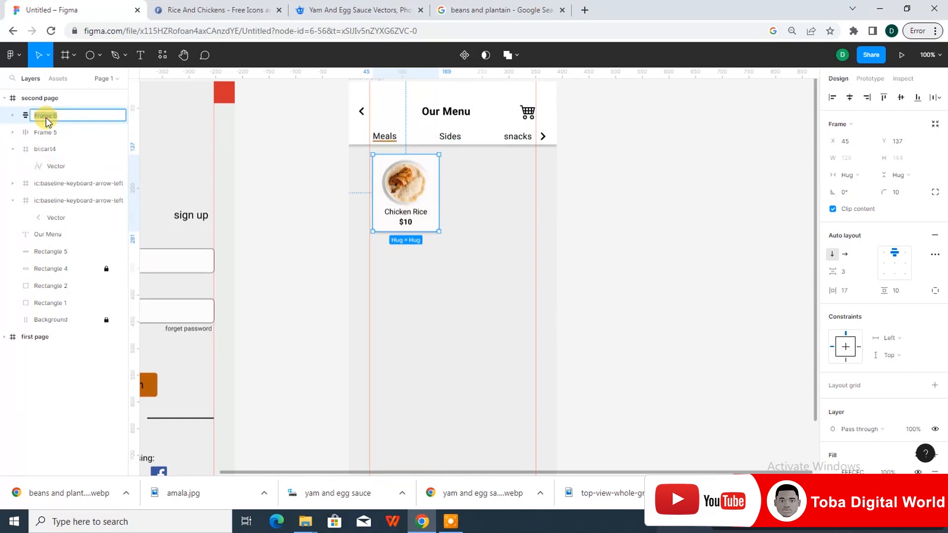
pyautogui.write('chicken Rice')
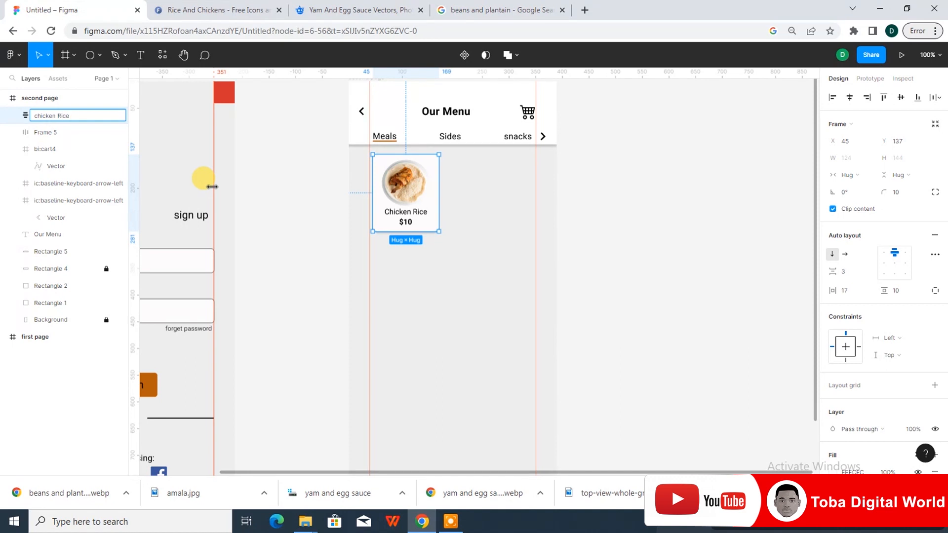
pyautogui.click(422, 289)
# Step: Duplicate the "chicken Rice" card and place the copy beside it in the same row, at about X 211, Y 137
pyautogui.click(50, 116)
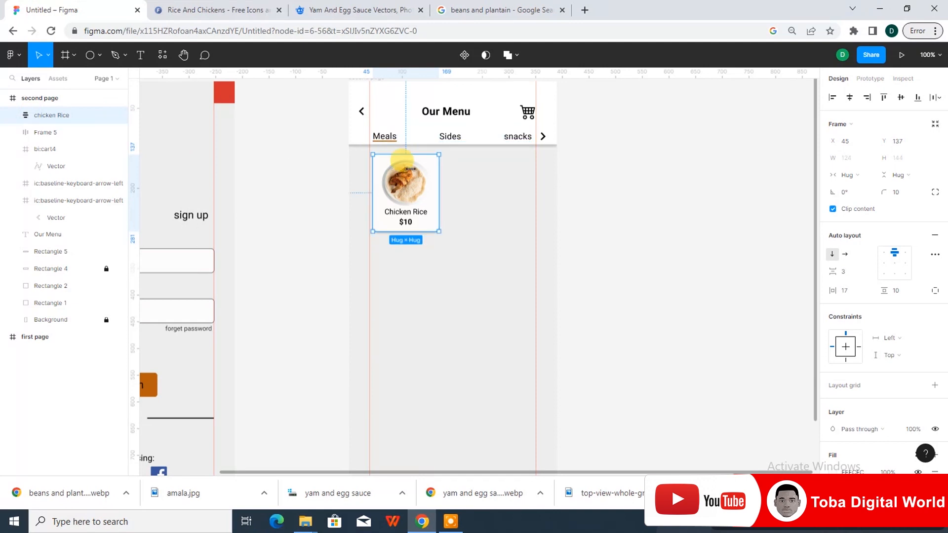
pyautogui.hotkey('ctrl', 'd')
pyautogui.moveTo(430, 165); pyautogui.dragTo(516, 165)
pyautogui.click(508, 277)
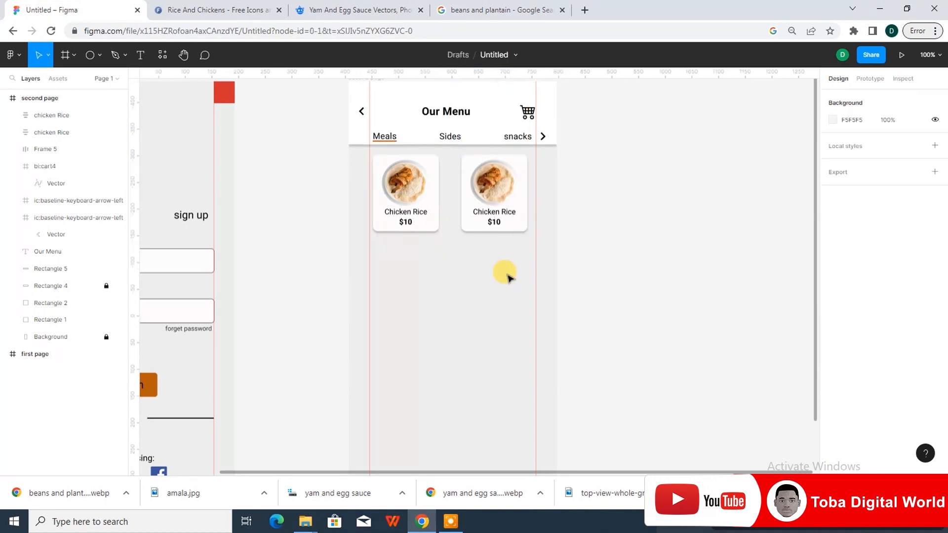
pyautogui.click(464, 161)
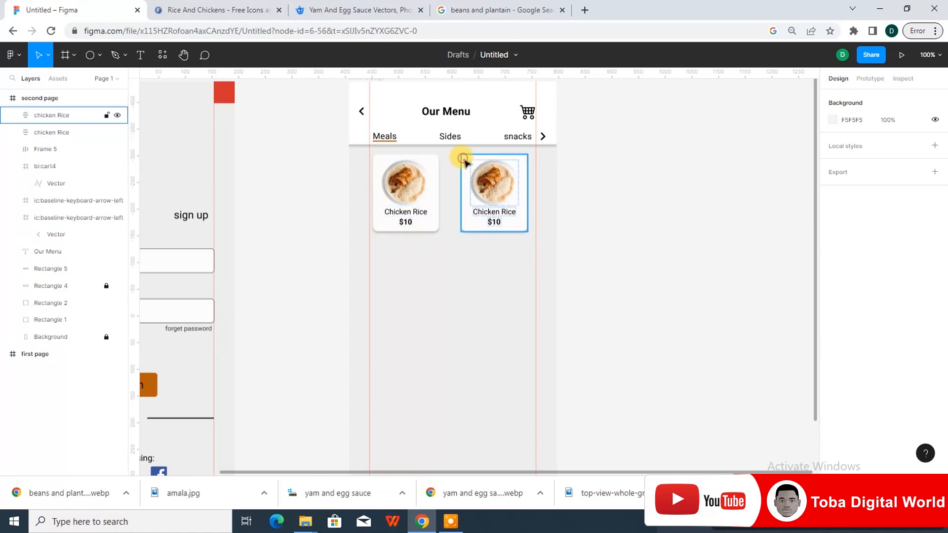
pyautogui.click(496, 262)
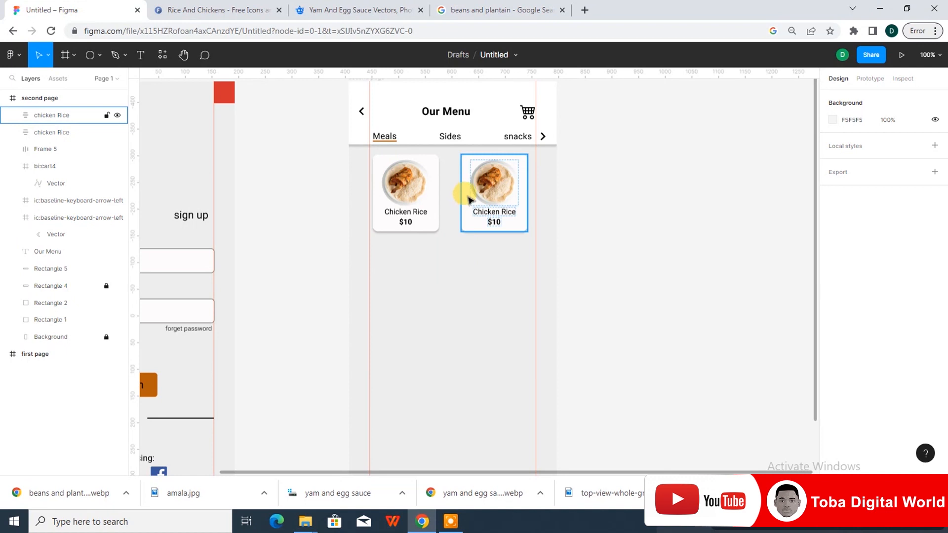
# Step: Replace the copied card's ellipse image fill with 5bbf074adbc29e02dd827848 from the "png image" folder in Pictures, "background design"
pyautogui.click(494, 182)
pyautogui.click(498, 184)
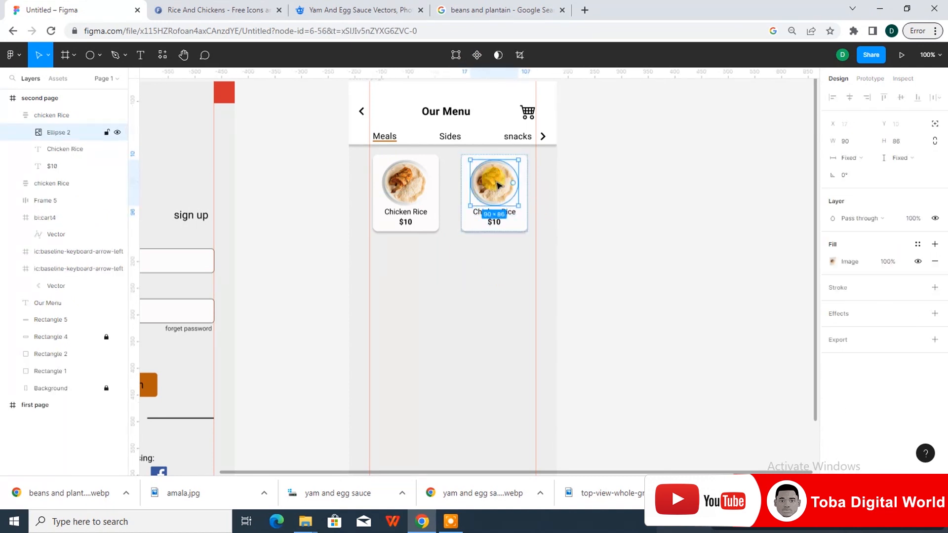
pyautogui.click(834, 260)
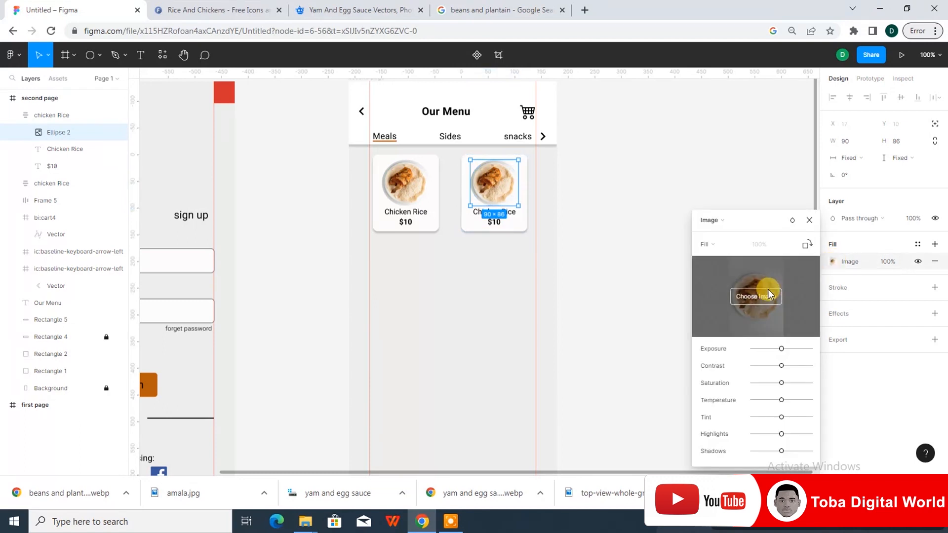
pyautogui.click(766, 295)
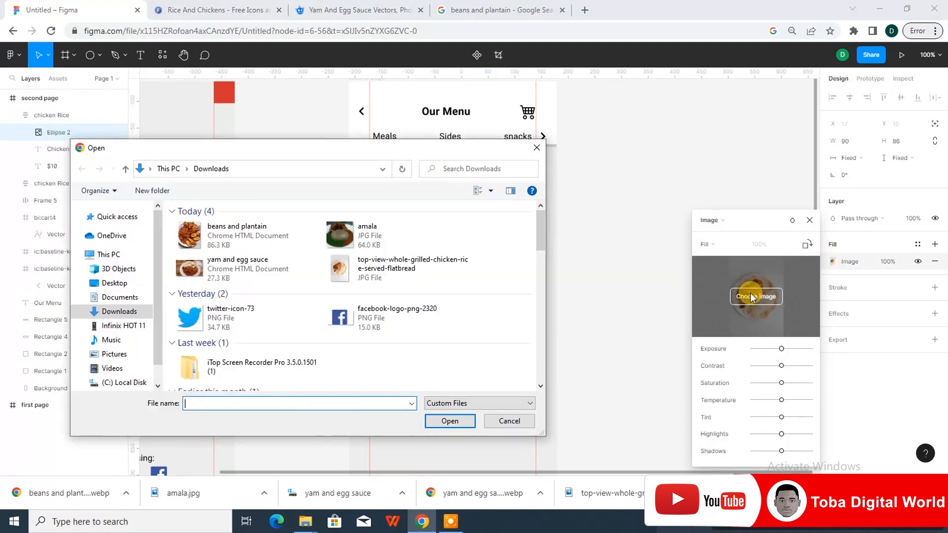
pyautogui.click(113, 354)
pyautogui.doubleClick(205, 231)
pyautogui.doubleClick(204, 232)
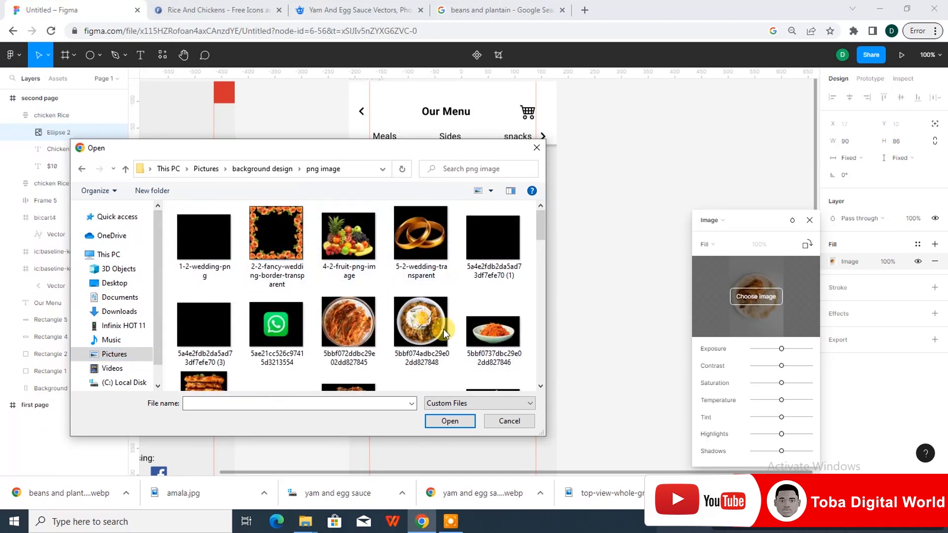
pyautogui.click(432, 358)
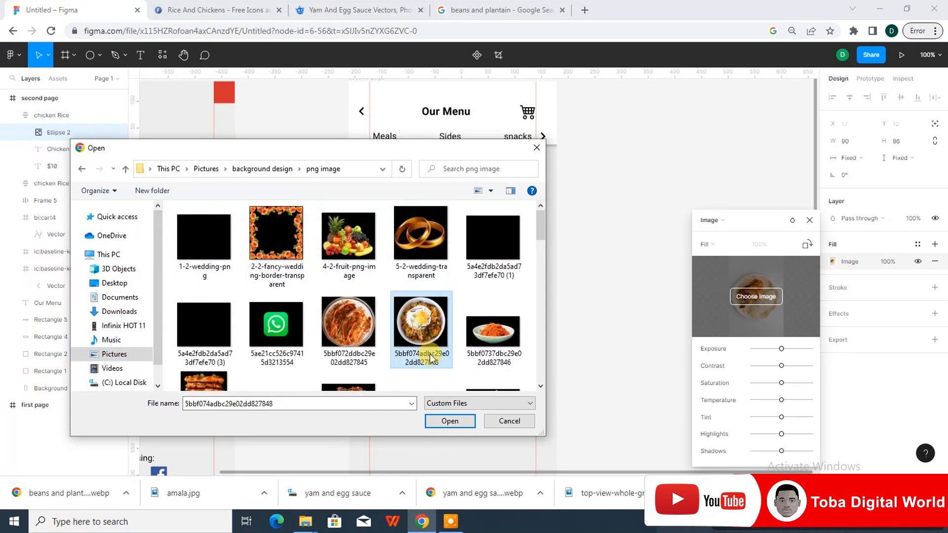
pyautogui.click(447, 421)
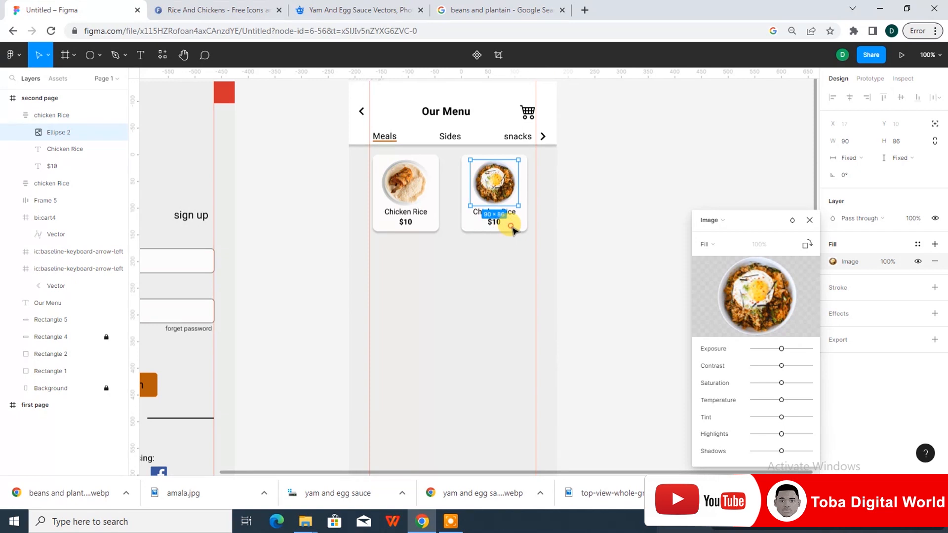
pyautogui.click(515, 281)
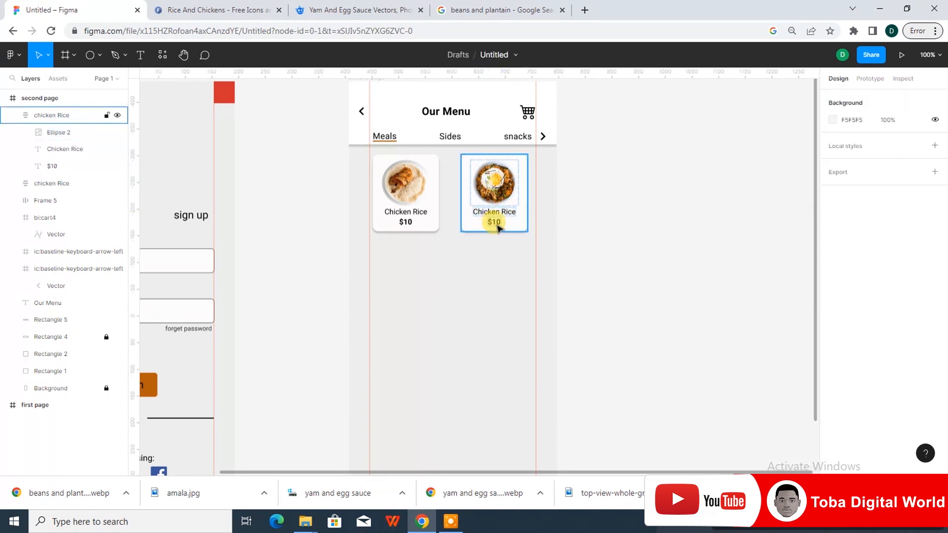
# Step: Change the copied card's meal name to "Kimchi Fried Rice"
pyautogui.click(489, 208)
pyautogui.doubleClick(491, 211)
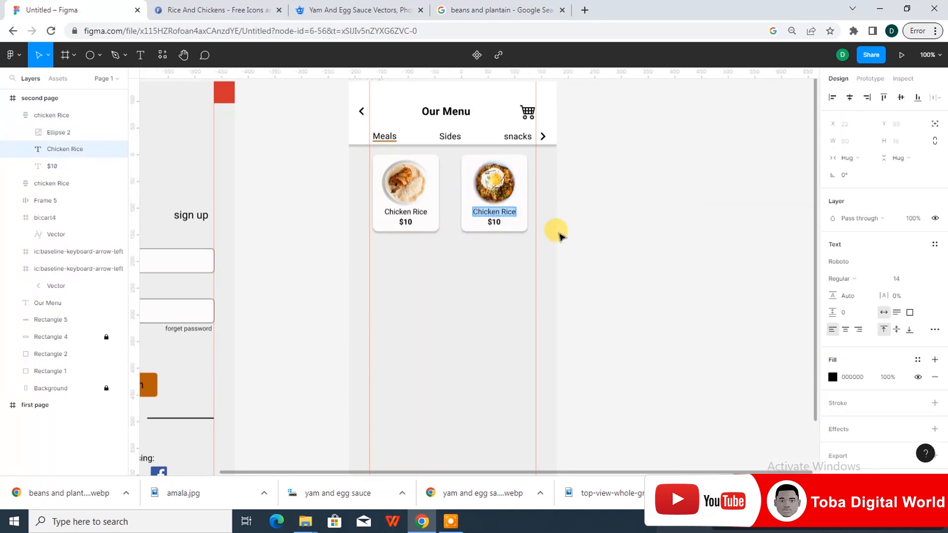
pyautogui.write('Kimc')
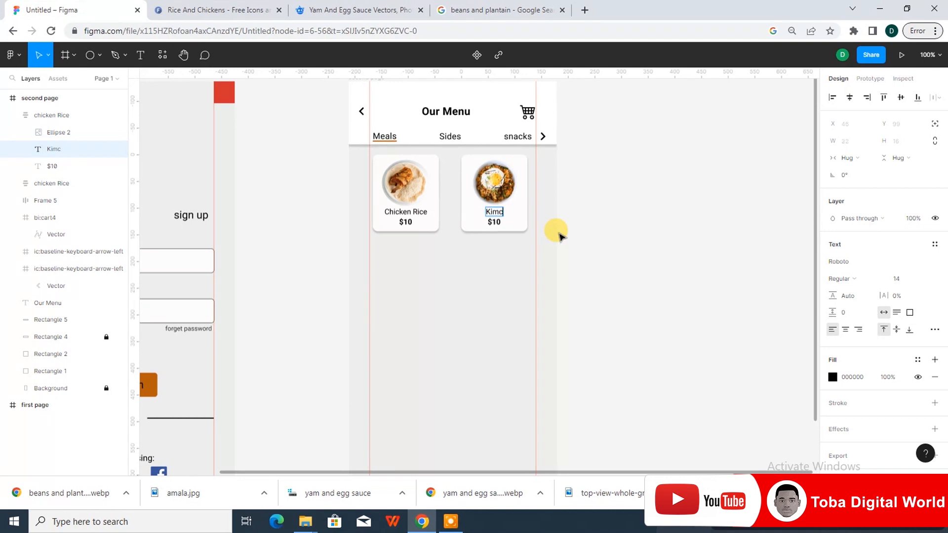
pyautogui.write('hi Fried Rice')
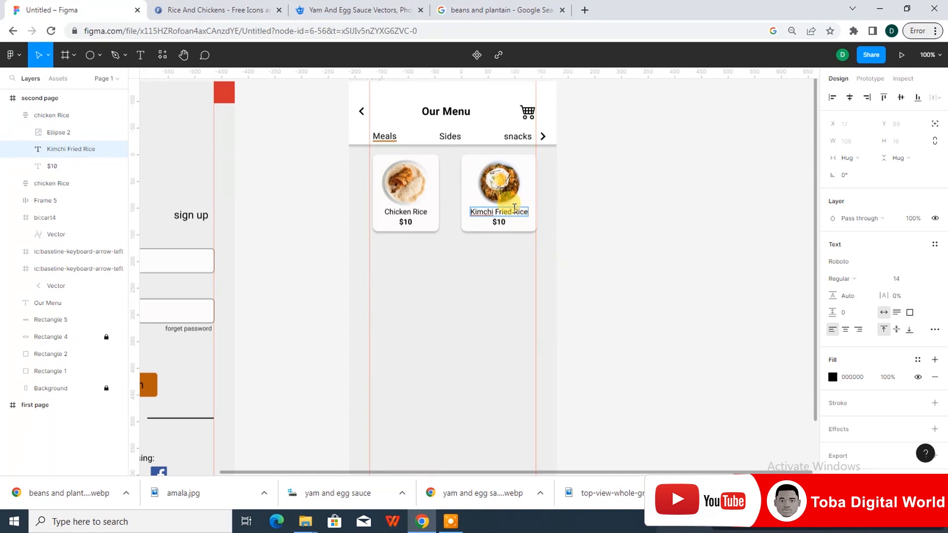
# Step: Set the font size of the "Kimchi Fried Rice" and "Chicken Rice" labels to 12
pyautogui.hotkey('ctrl', 'a')
pyautogui.click(908, 279)
pyautogui.click(914, 254)
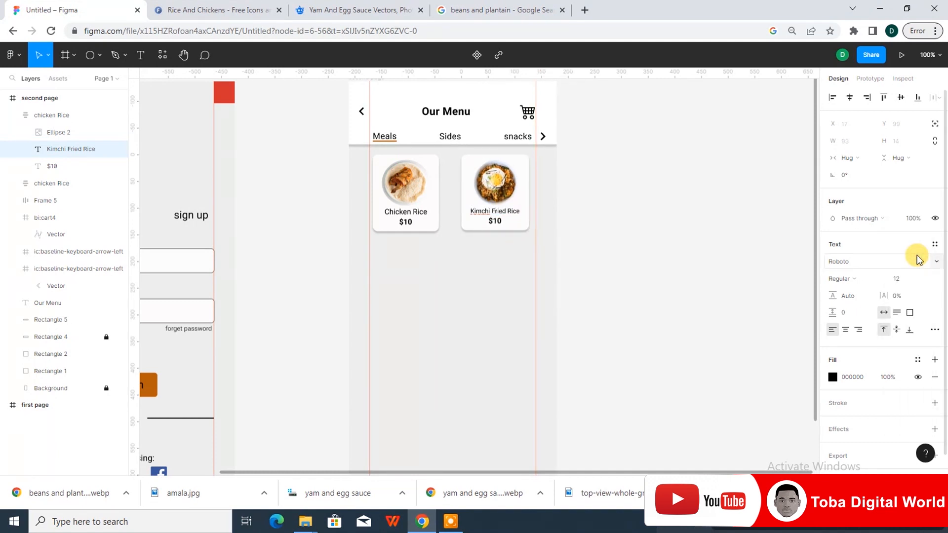
pyautogui.doubleClick(420, 216)
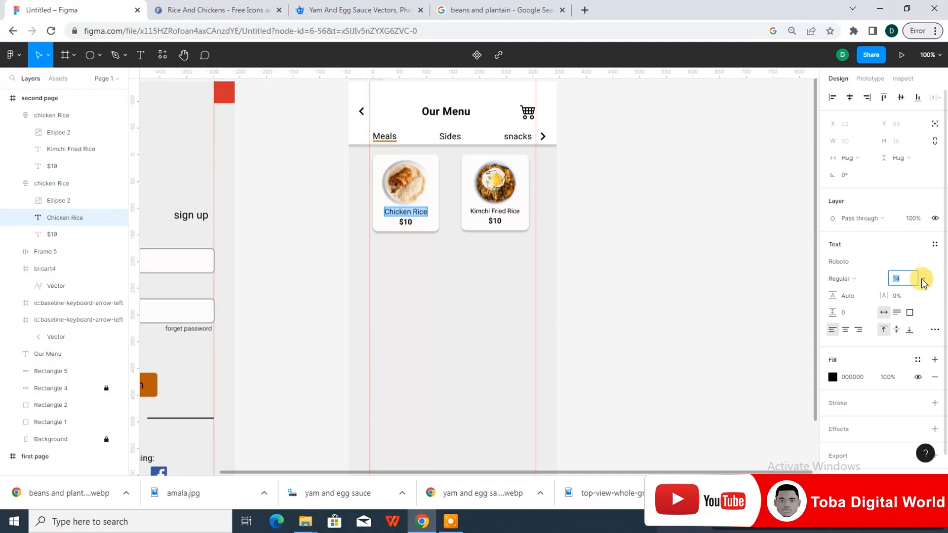
pyautogui.click(909, 278)
pyautogui.click(911, 253)
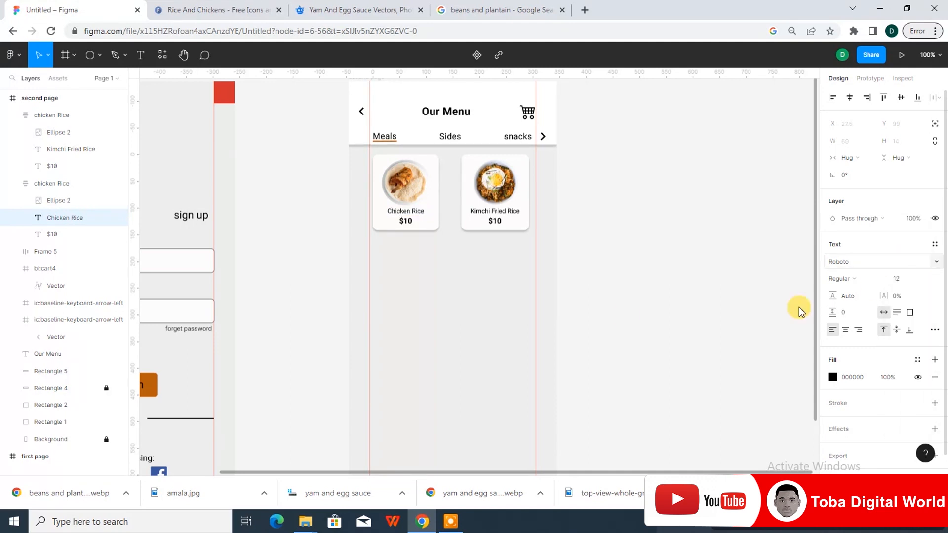
pyautogui.press('Escape')
pyautogui.click(492, 277)
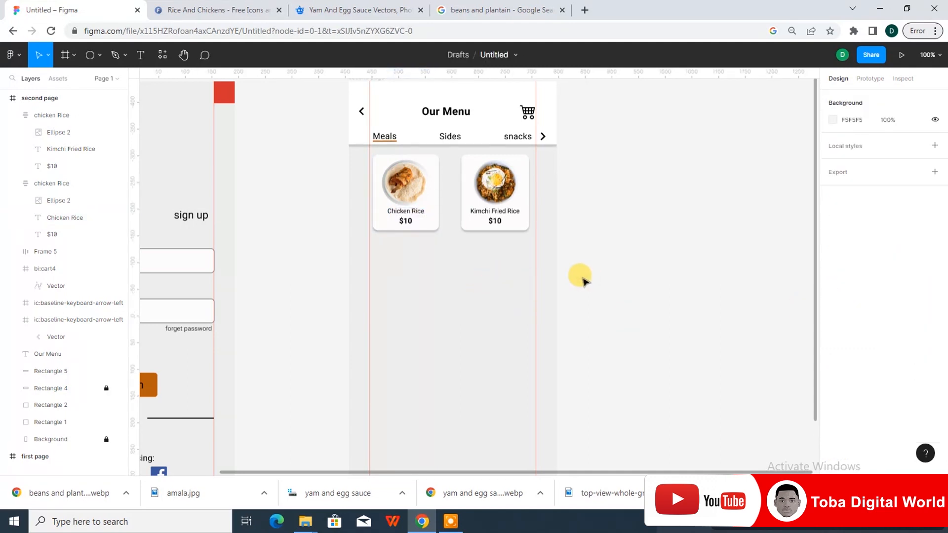
# Step: Rename the copied card's frame layer as "Kimchi Fried Rice"
pyautogui.click(526, 210)
pyautogui.click(455, 281)
pyautogui.click(467, 168)
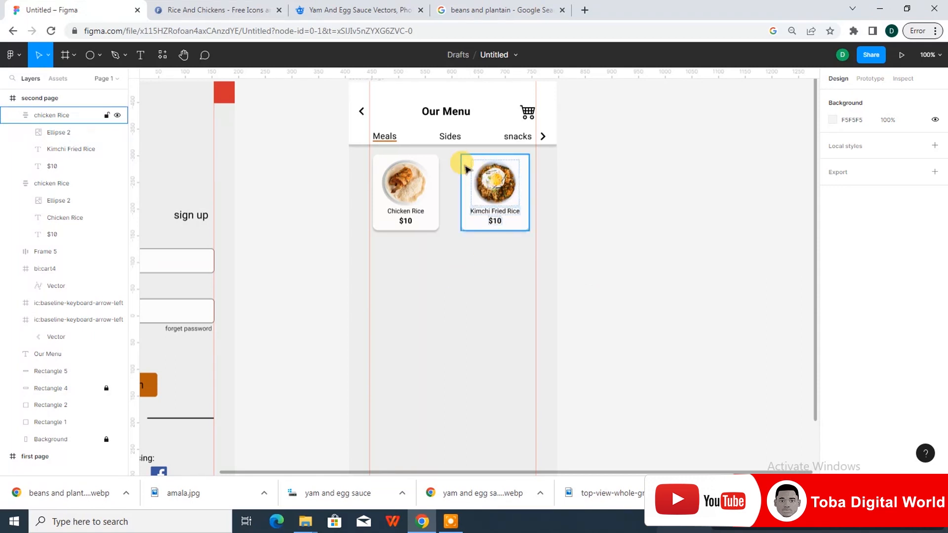
pyautogui.click(466, 166)
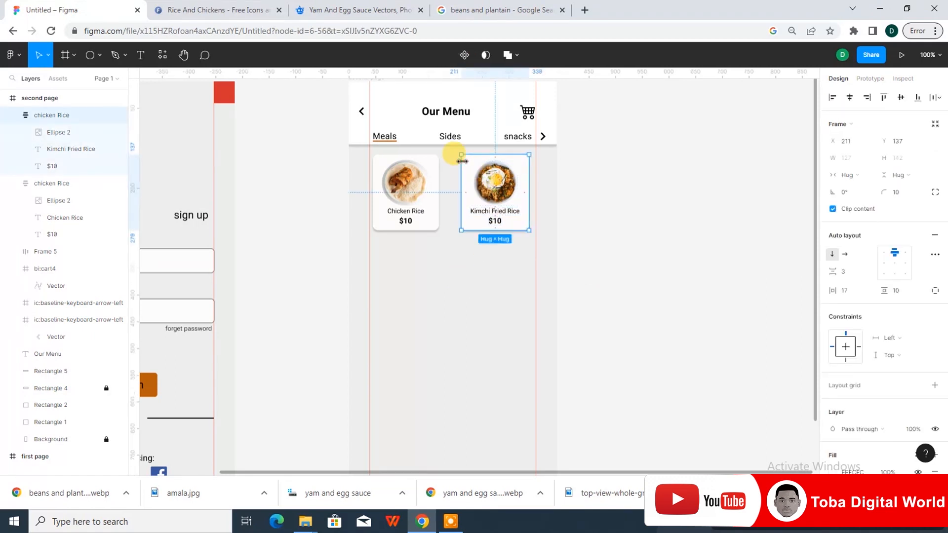
pyautogui.click(500, 212)
pyautogui.doubleClick(500, 212)
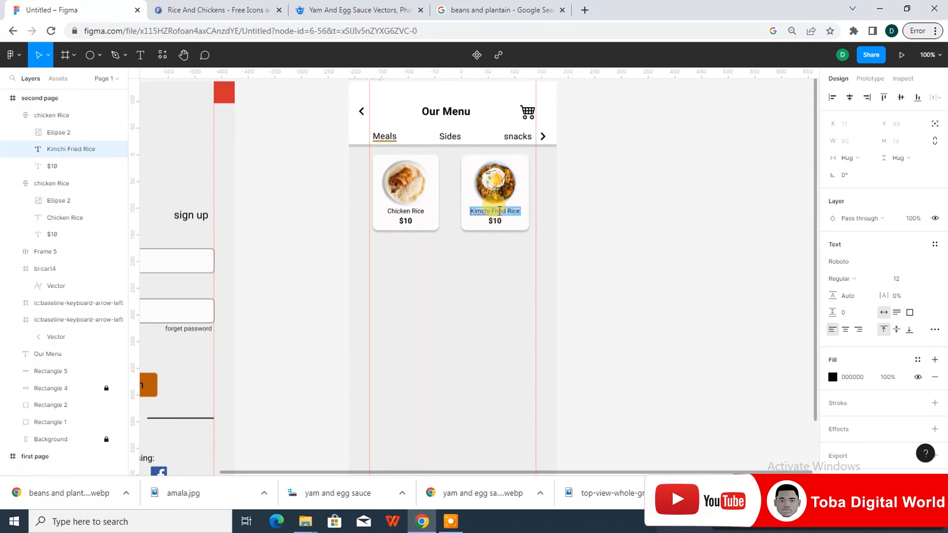
pyautogui.press('Escape')
pyautogui.press('Escape')
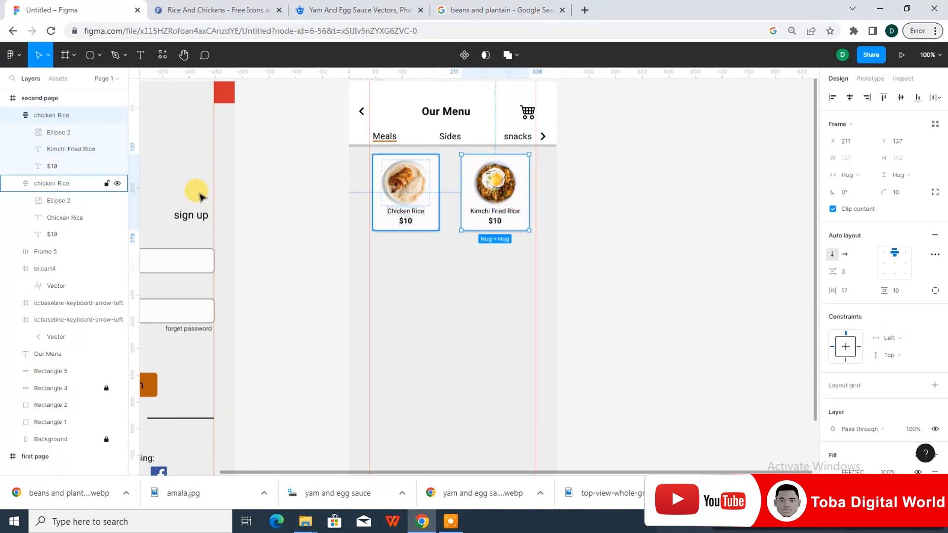
pyautogui.doubleClick(53, 114)
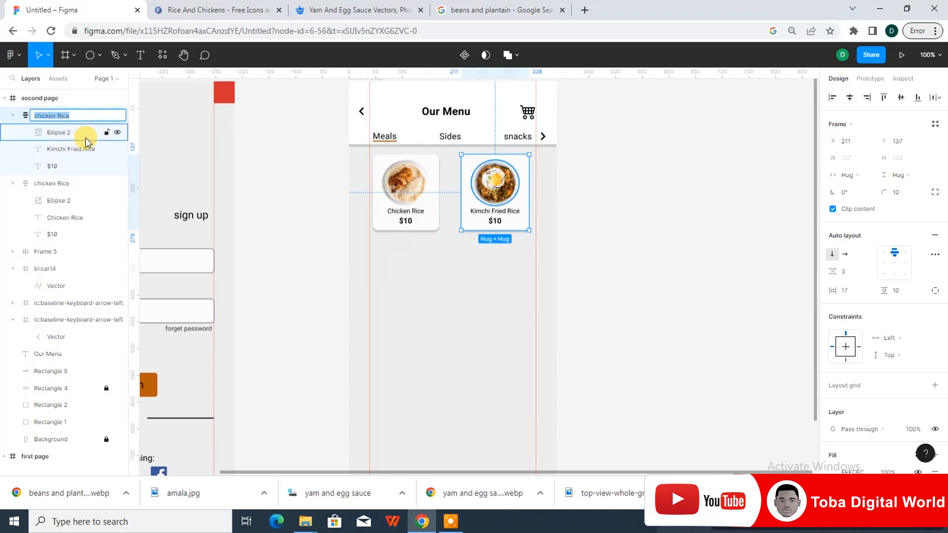
pyautogui.write('Kimchi Fried Rice')
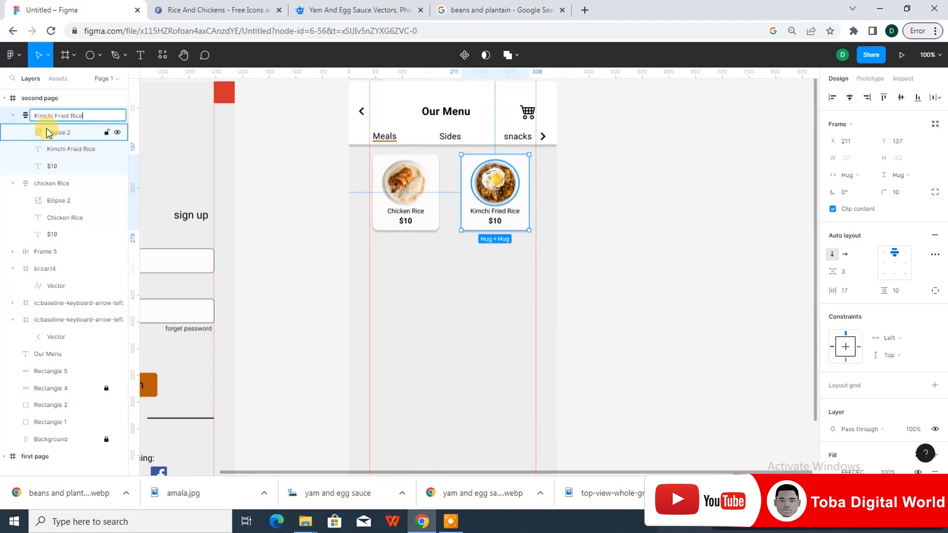
pyautogui.click(256, 190)
# Step: Collapse both card layers and wrap the two meal cards together in a horizontal auto layout frame
pyautogui.click(12, 115)
pyautogui.click(12, 132)
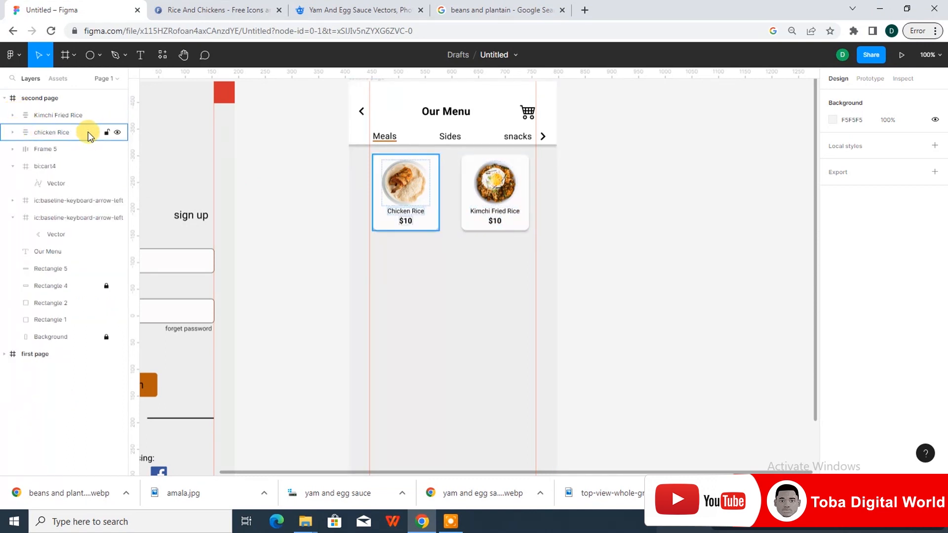
pyautogui.click(83, 118)
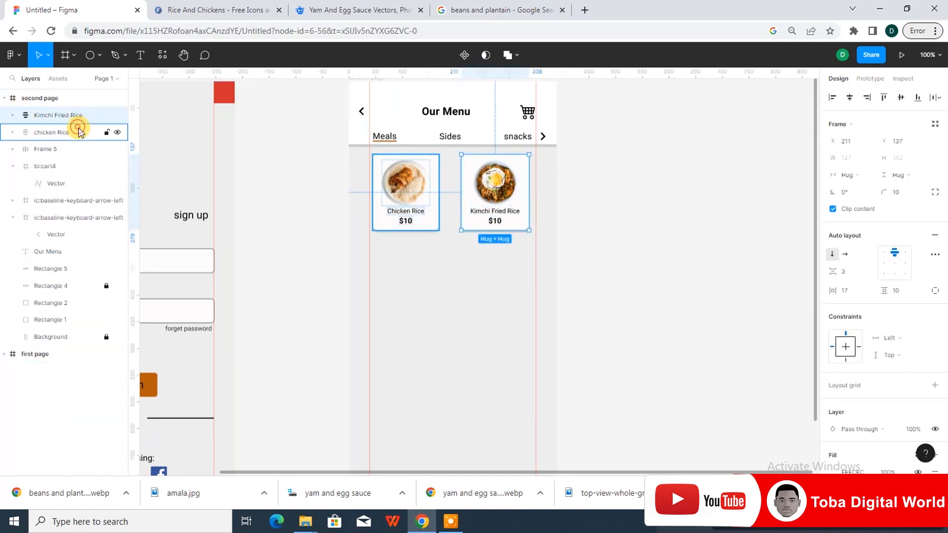
pyautogui.keyDown('shift'); pyautogui.click(78, 129); pyautogui.keyUp('shift')
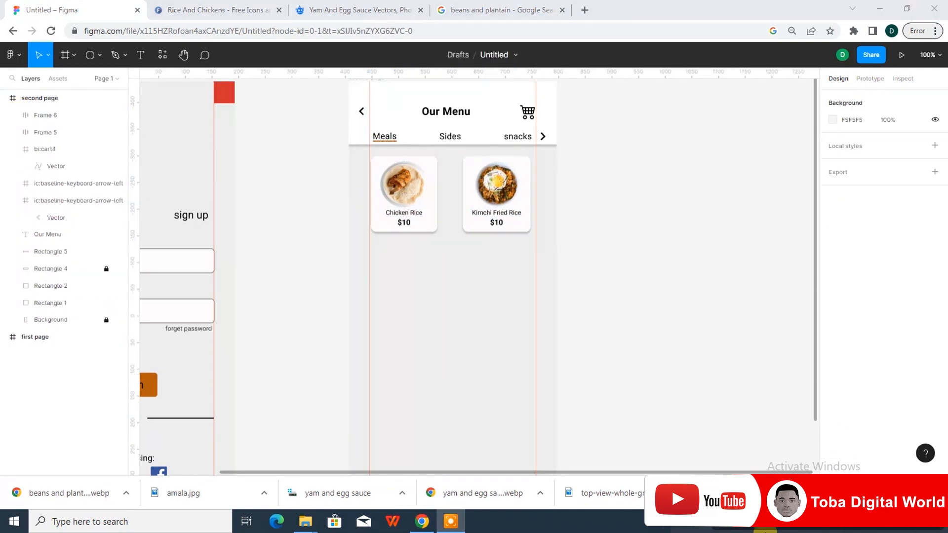
# Step: Set the horizontal gap between the two meal cards in their shared auto layout frame to 58
pyautogui.click(453, 190)
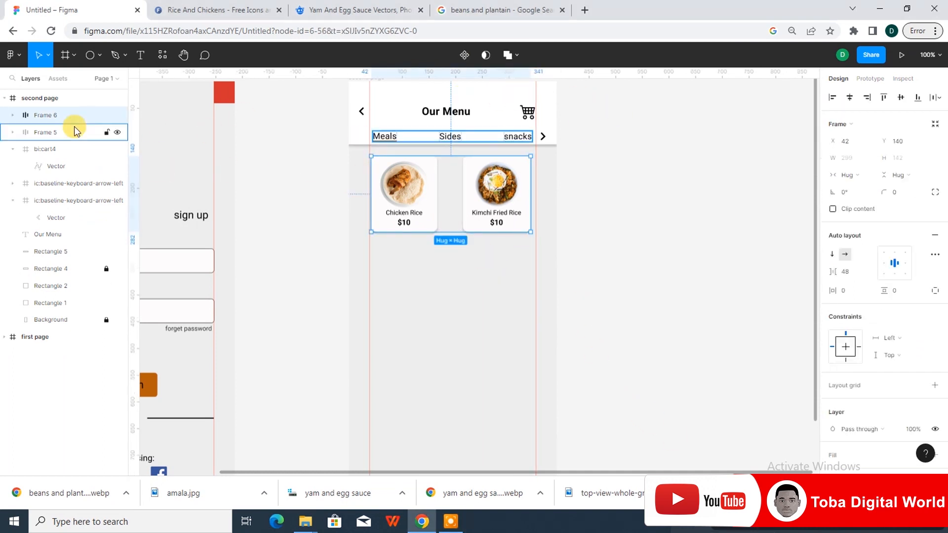
pyautogui.click(849, 272)
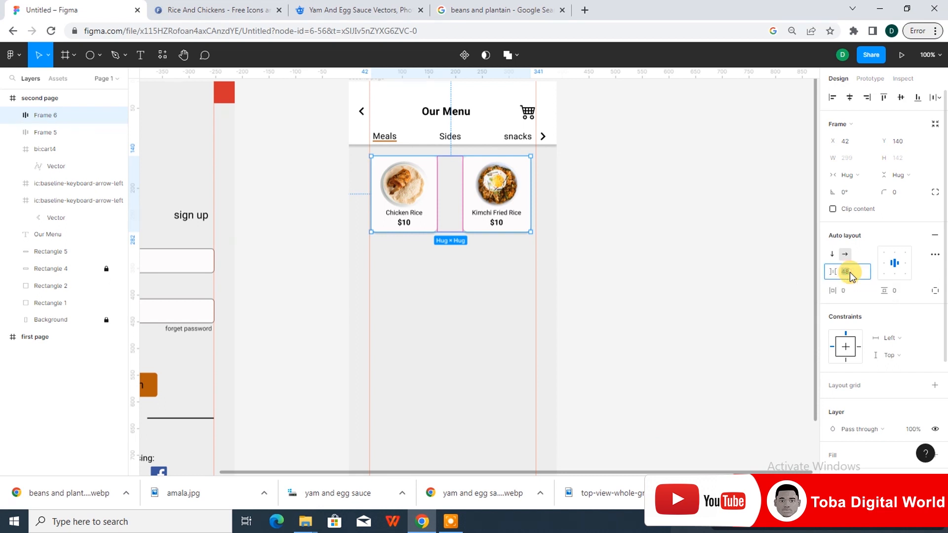
pyautogui.click(403, 308)
pyautogui.click(468, 164)
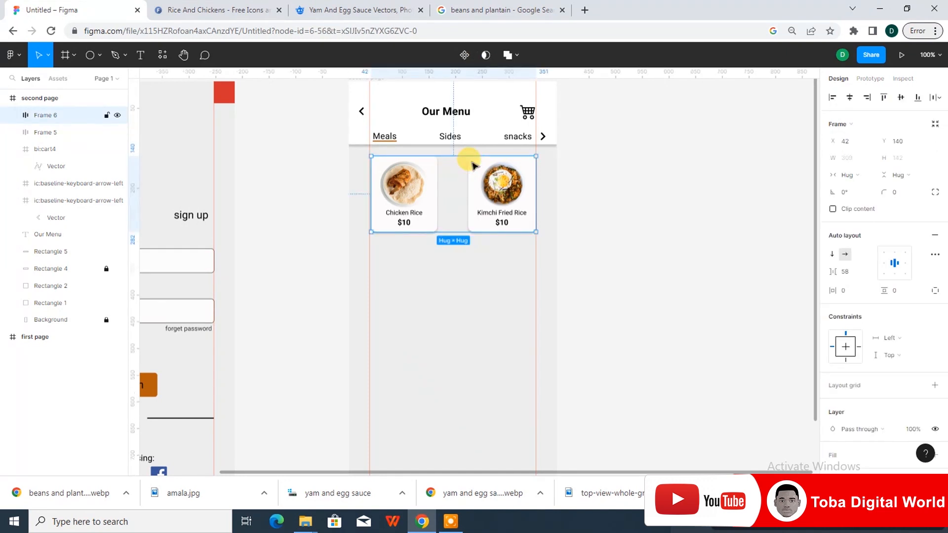
# Step: Duplicate the row of two meal cards three times, stacking the copies evenly below it down the second page
pyautogui.moveTo(473, 165); pyautogui.dragTo(472, 165)
pyautogui.click(427, 313)
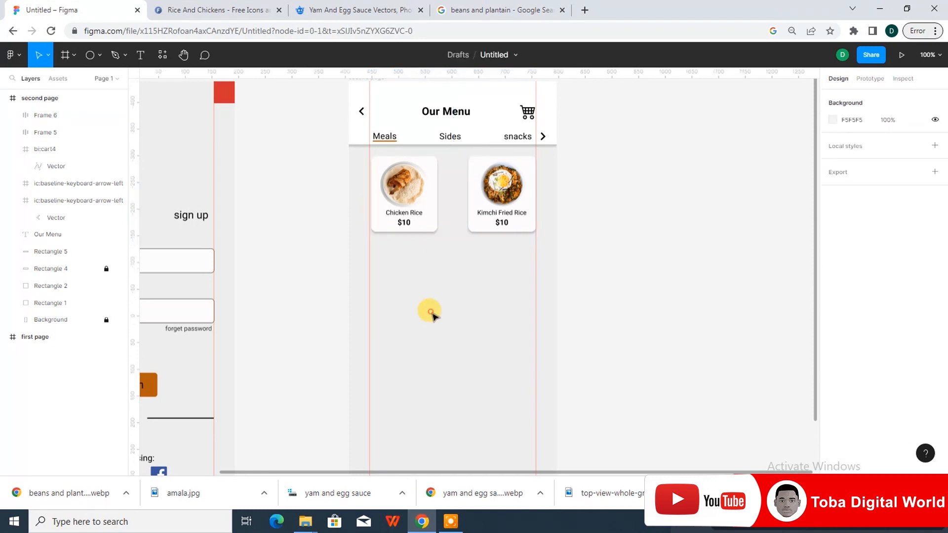
pyautogui.click(478, 165)
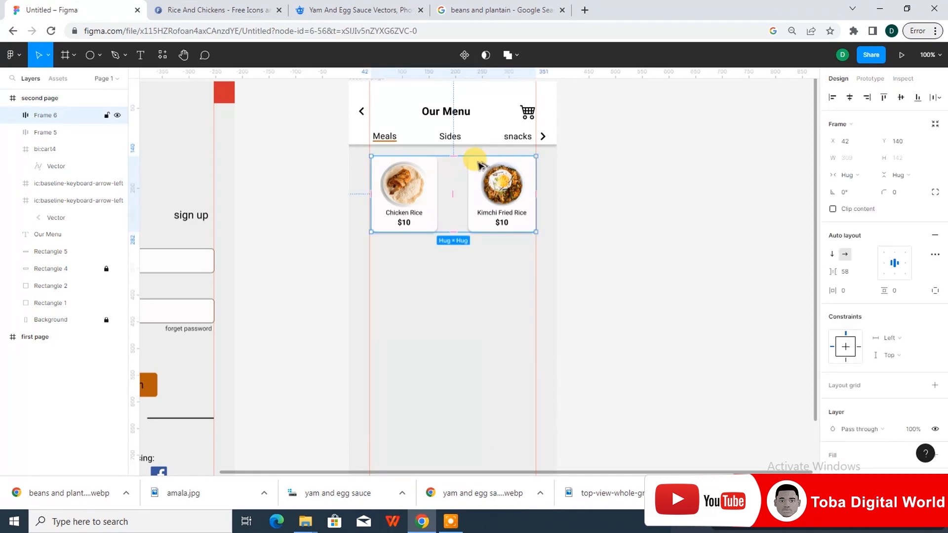
pyautogui.moveTo(479, 165); pyautogui.dragTo(474, 253)
pyautogui.scroll(-3, 471, 253)
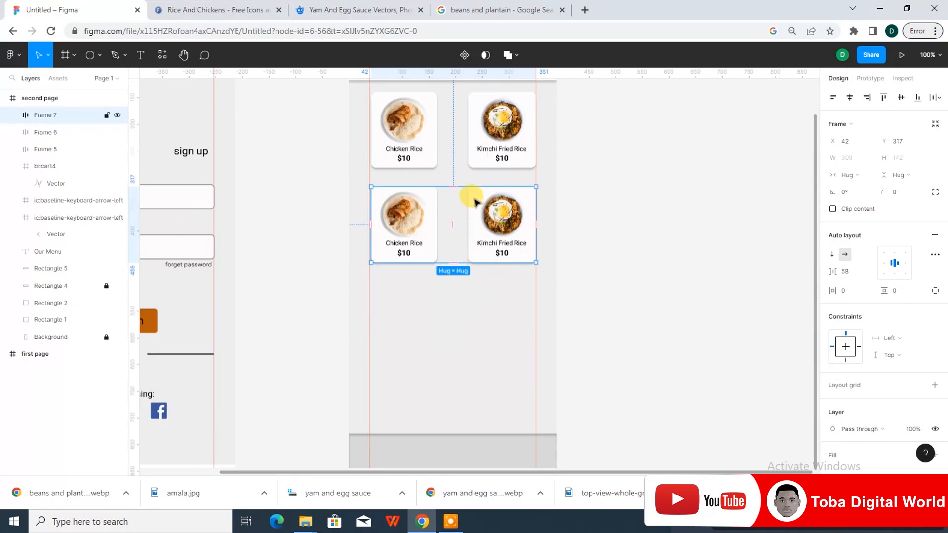
pyautogui.moveTo(470, 218); pyautogui.dragTo(470, 291)
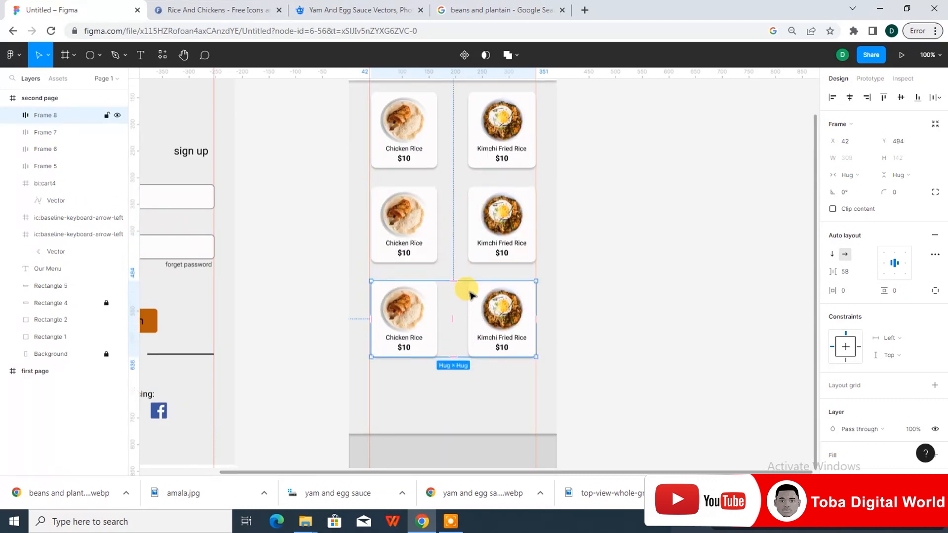
pyautogui.scroll(-3, 465, 286)
pyautogui.moveTo(485, 179); pyautogui.dragTo(478, 265)
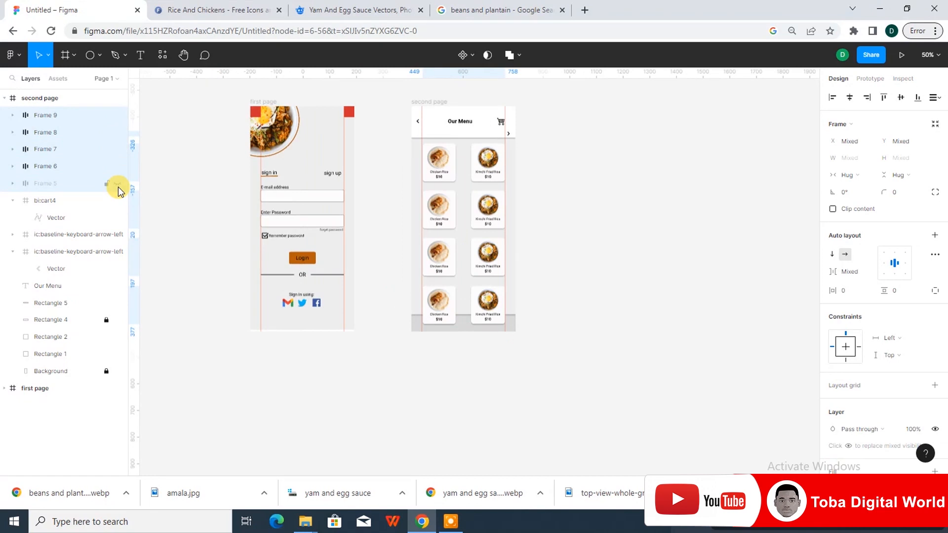
# Step: Wrap the four meal card rows, without the category tabs, in one vertical auto layout frame and collapse the cart icon's layer
pyautogui.click(118, 185)
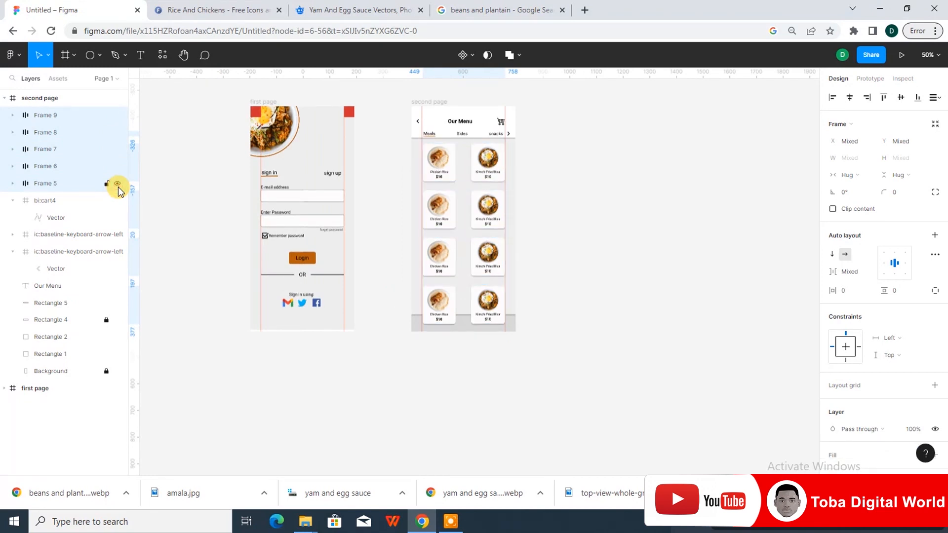
pyautogui.keyDown('shift'); pyautogui.click(75, 187); pyautogui.keyUp('shift')
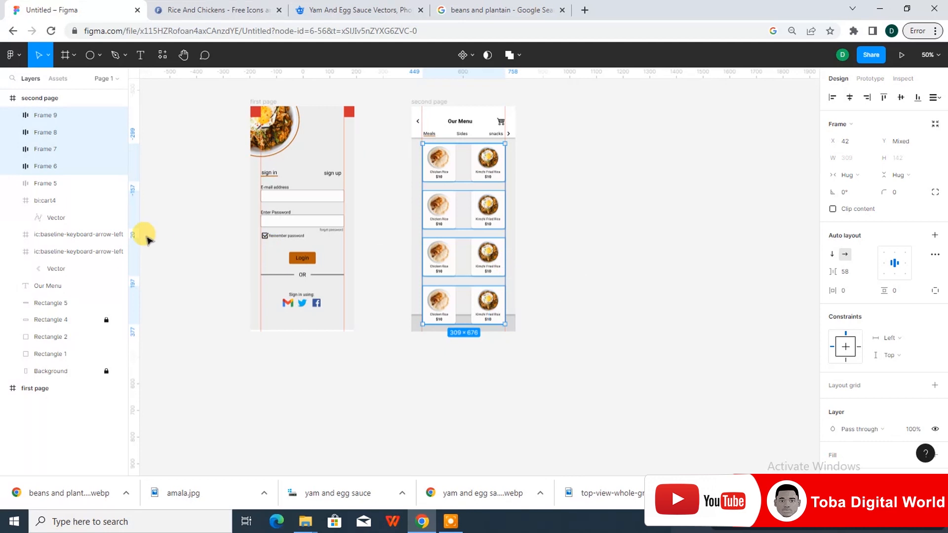
pyautogui.hotkey('shift', 'a')
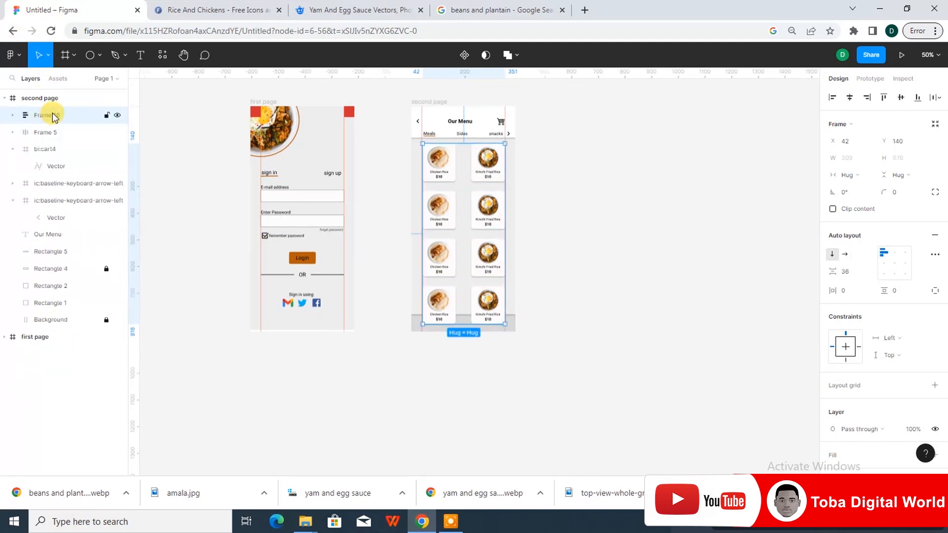
pyautogui.click(117, 115)
pyautogui.click(117, 115)
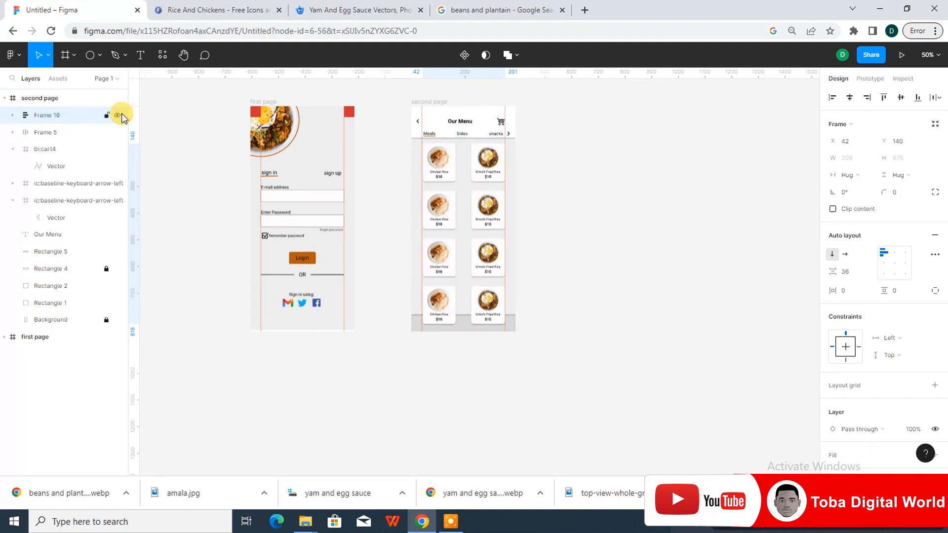
pyautogui.click(106, 116)
pyautogui.click(11, 149)
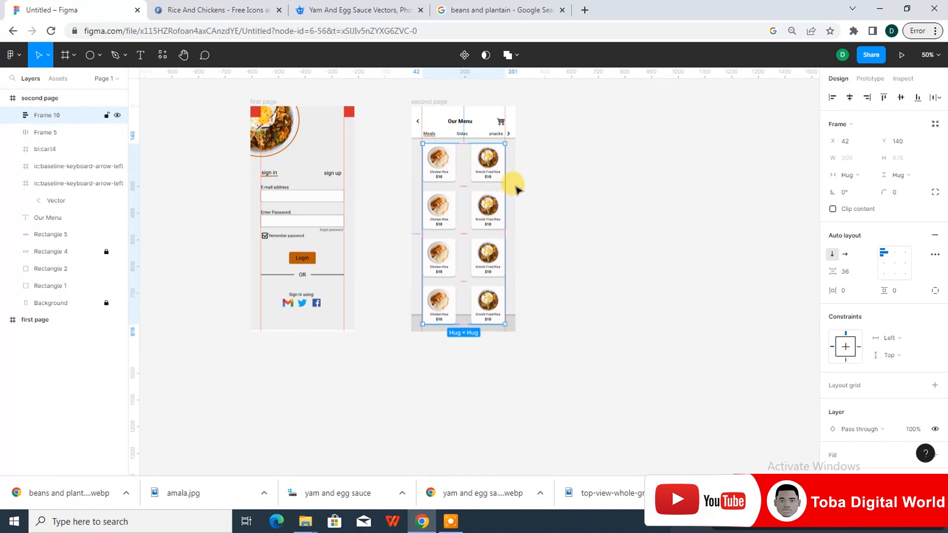
# Step: Set the vertical gap between the meal rows to 30 and align the rows to the center of their auto layout frame
pyautogui.scroll(3, 493, 190)
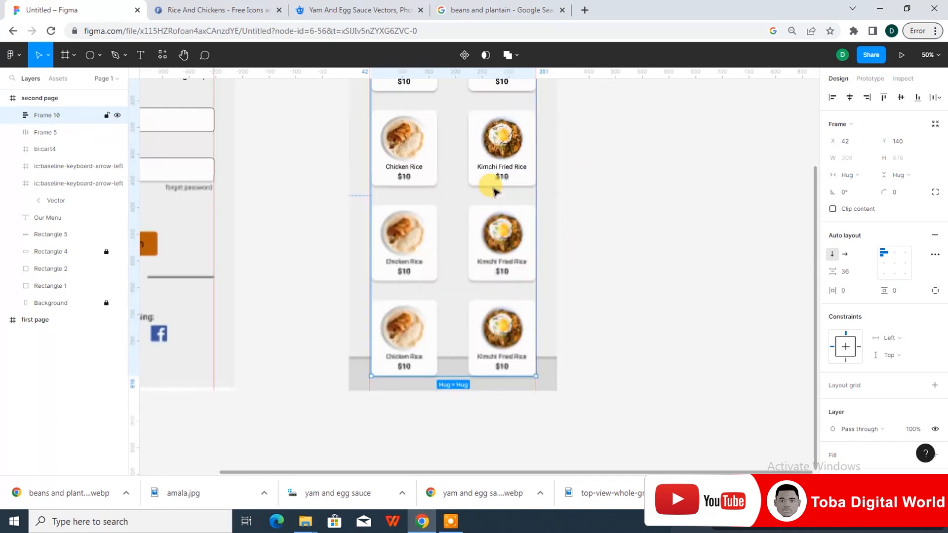
pyautogui.scroll(2, 461, 220)
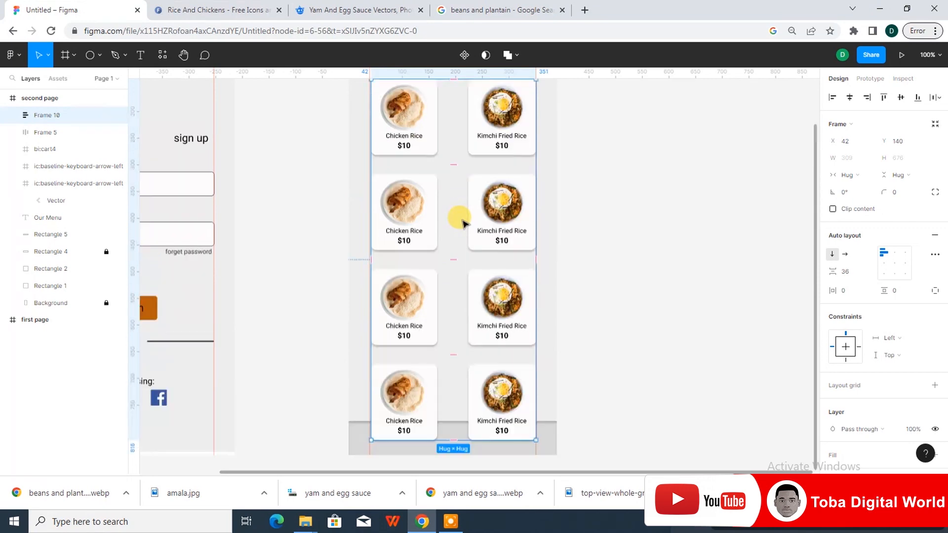
pyautogui.scroll(1, 463, 222)
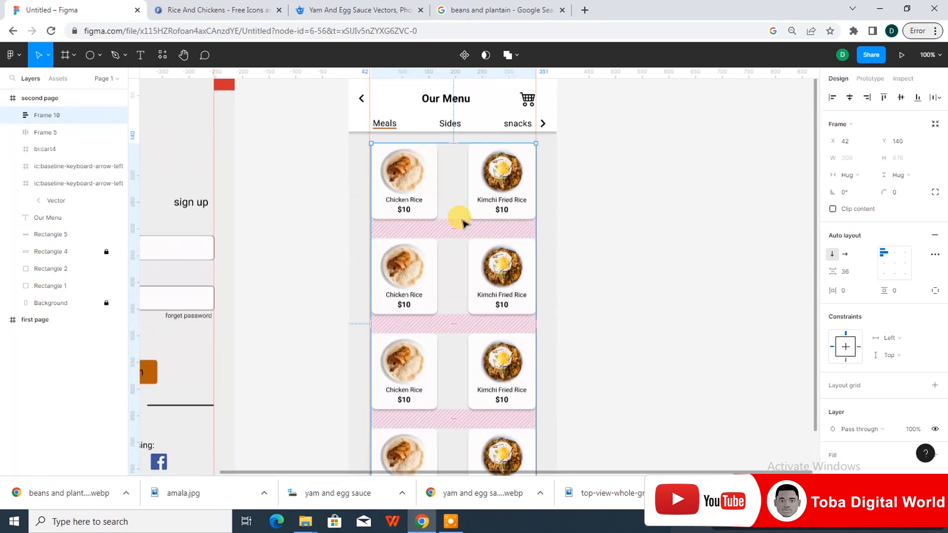
pyautogui.scroll(-1, 463, 223)
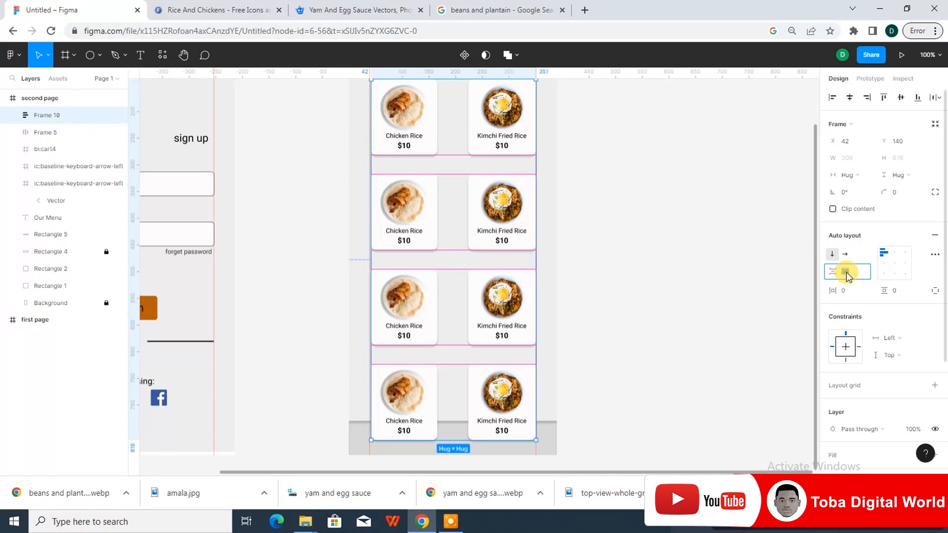
pyautogui.click(897, 267)
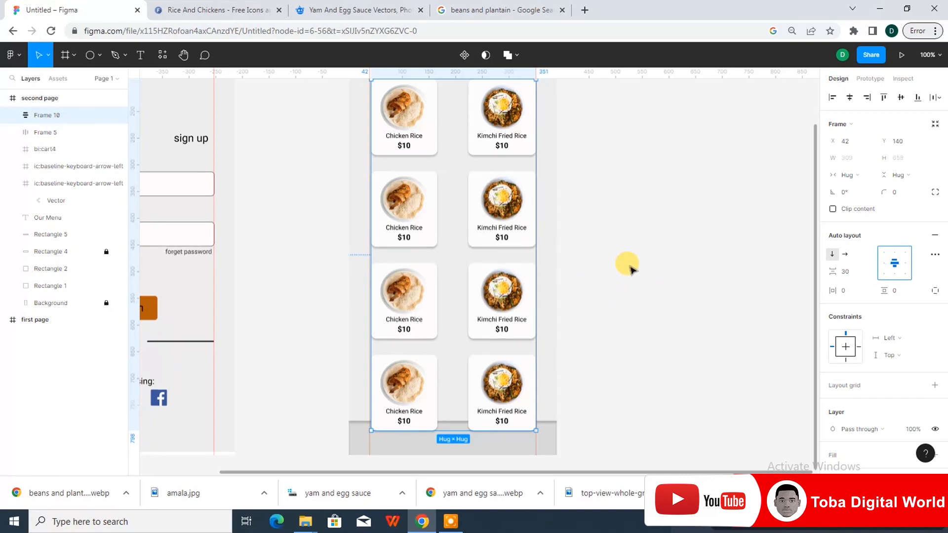
pyautogui.hotkey('ctrl', '-')
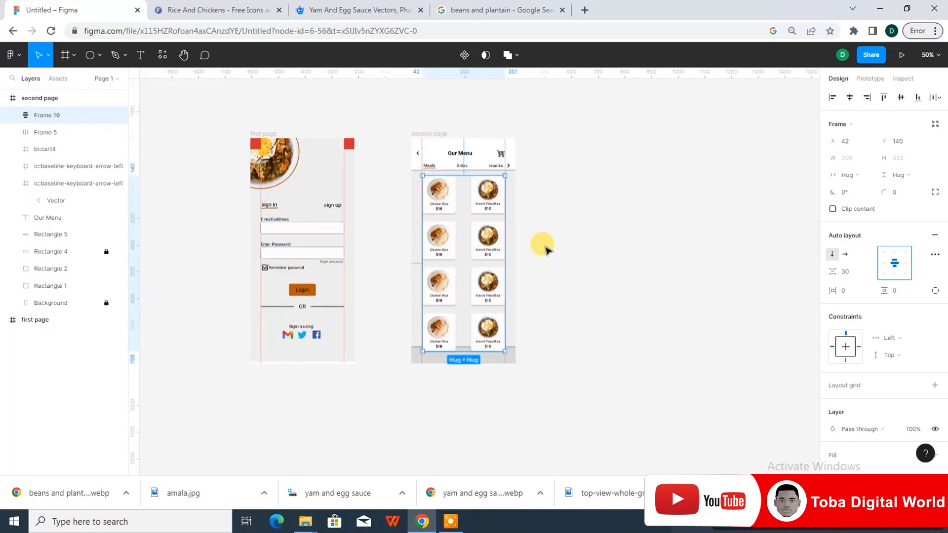
# Step: Bring the grey bottom bar rectangle to the front so it overlaps the last row of meal cards
pyautogui.click(543, 227)
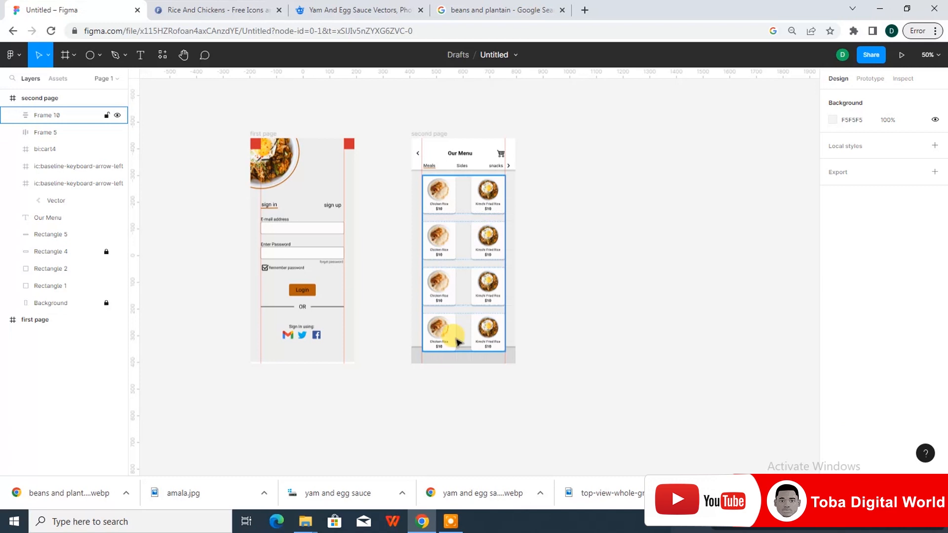
pyautogui.click(464, 363)
pyautogui.rightClick(464, 364)
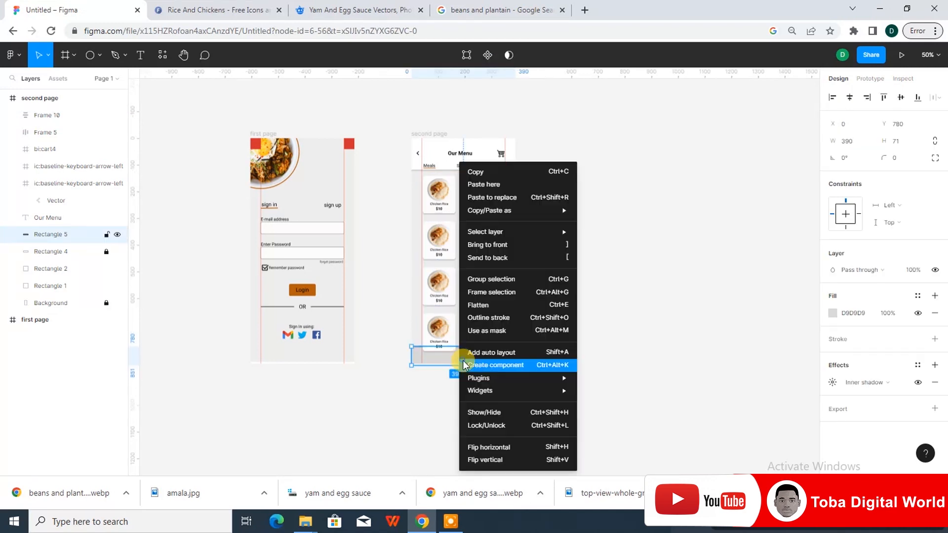
pyautogui.click(513, 247)
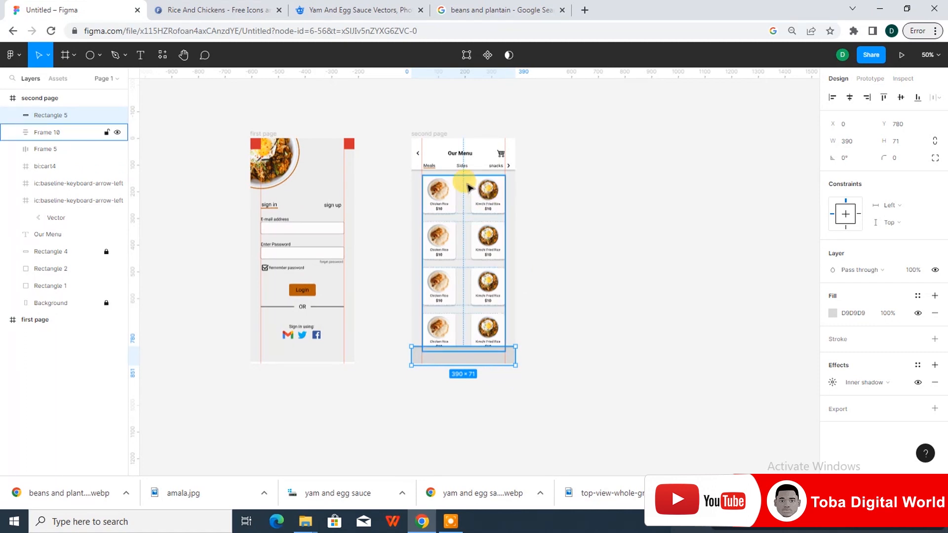
pyautogui.click(531, 243)
pyautogui.hotkey('shift', '0')
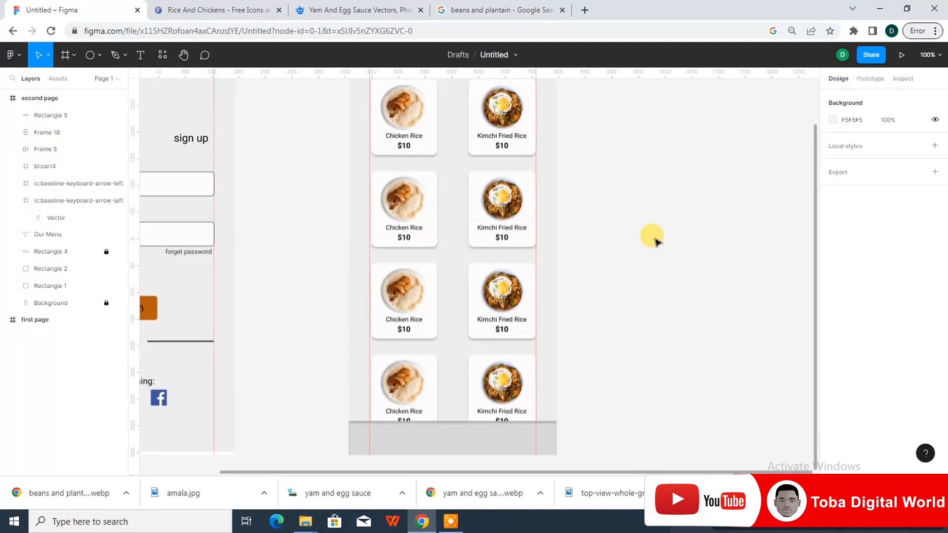
# Step: Replace the image fill of the second row's Chicken Rice picture with the amala JPG from the Downloads folder
pyautogui.scroll(2, 654, 241)
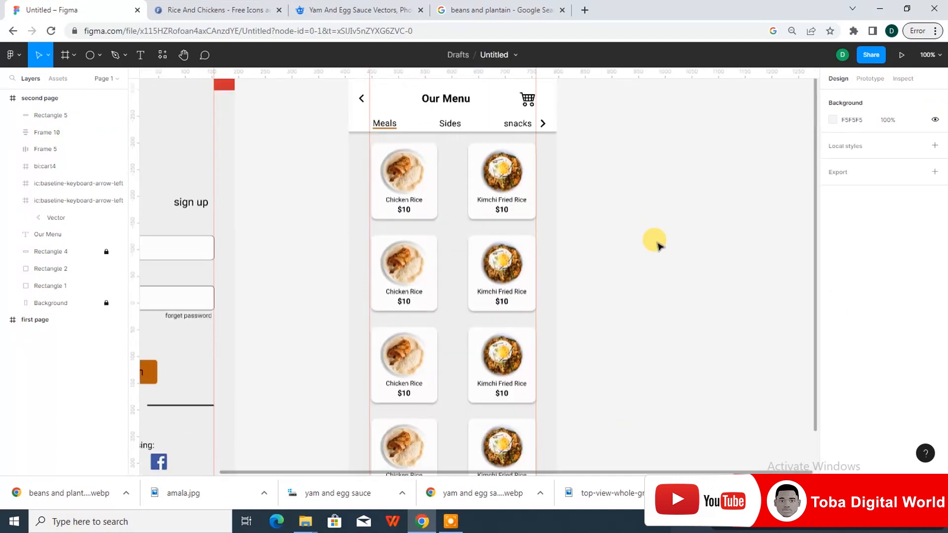
pyautogui.click(400, 256)
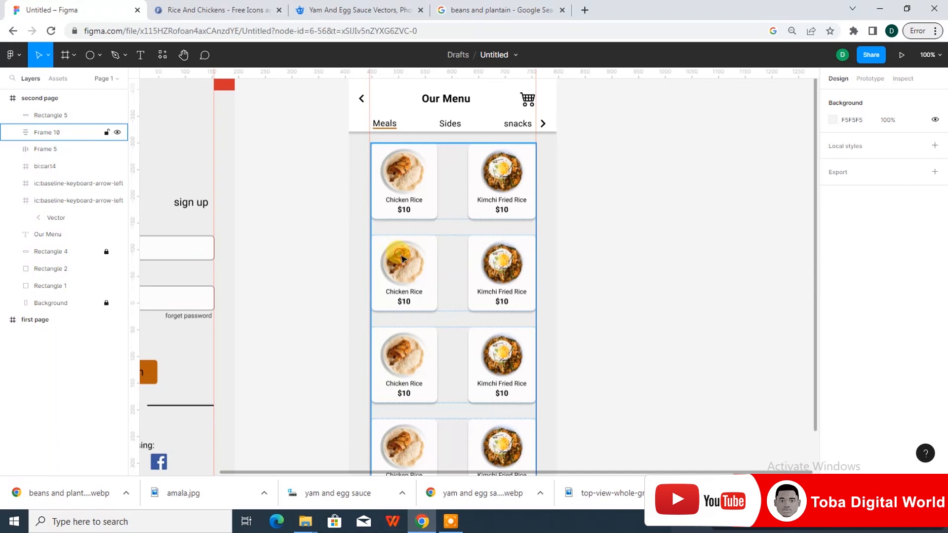
pyautogui.doubleClick(403, 259)
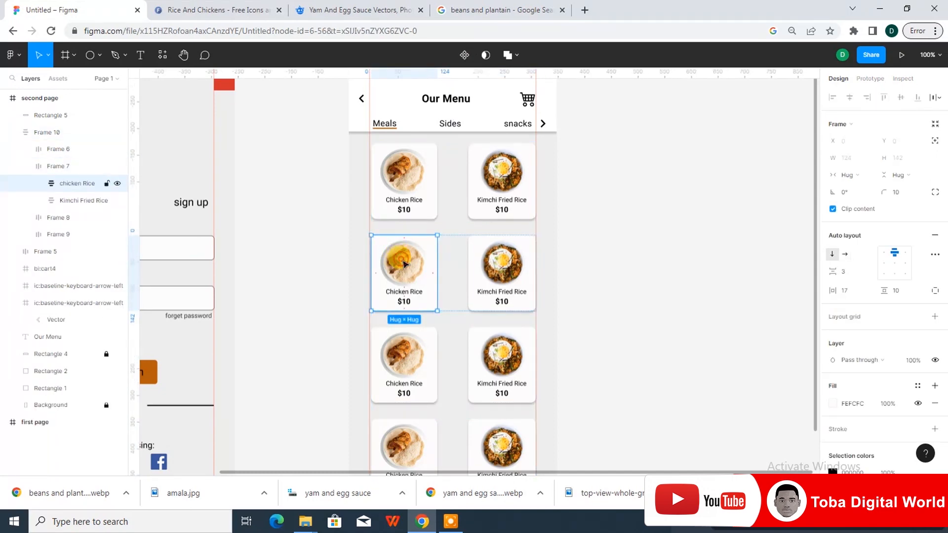
pyautogui.doubleClick(404, 264)
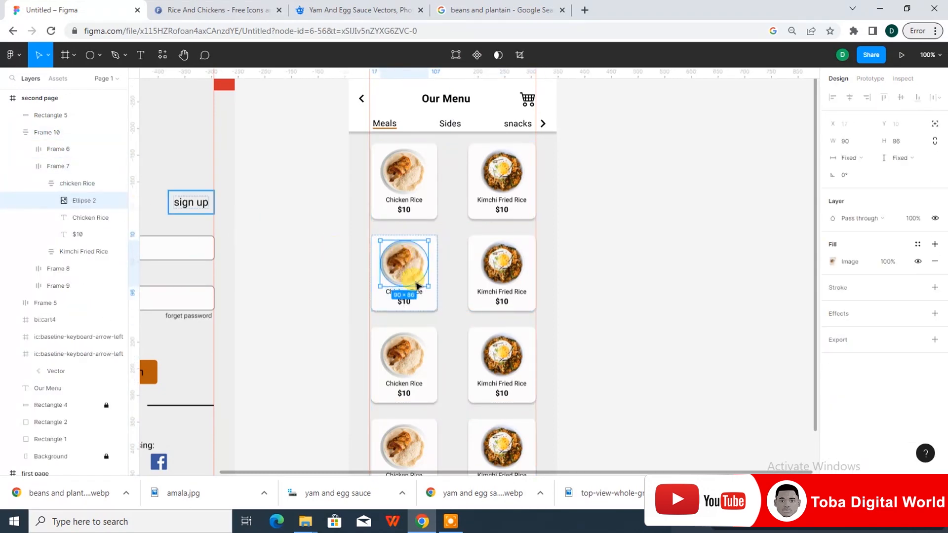
pyautogui.click(834, 262)
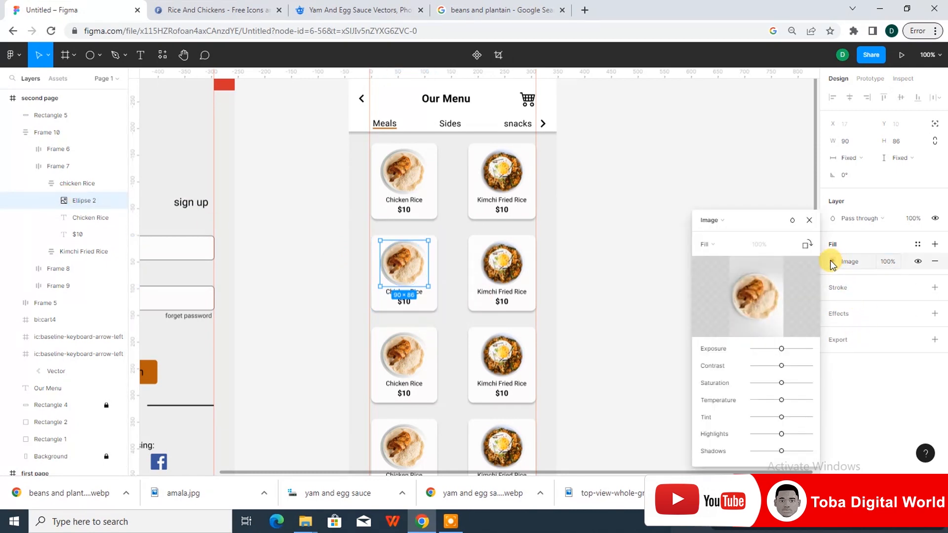
pyautogui.click(756, 296)
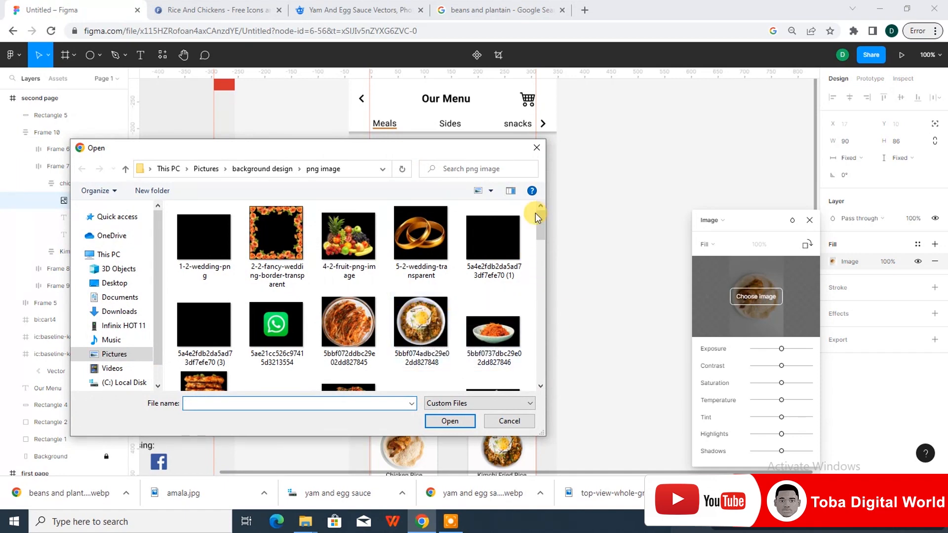
pyautogui.moveTo(540, 215); pyautogui.dragTo(540, 255)
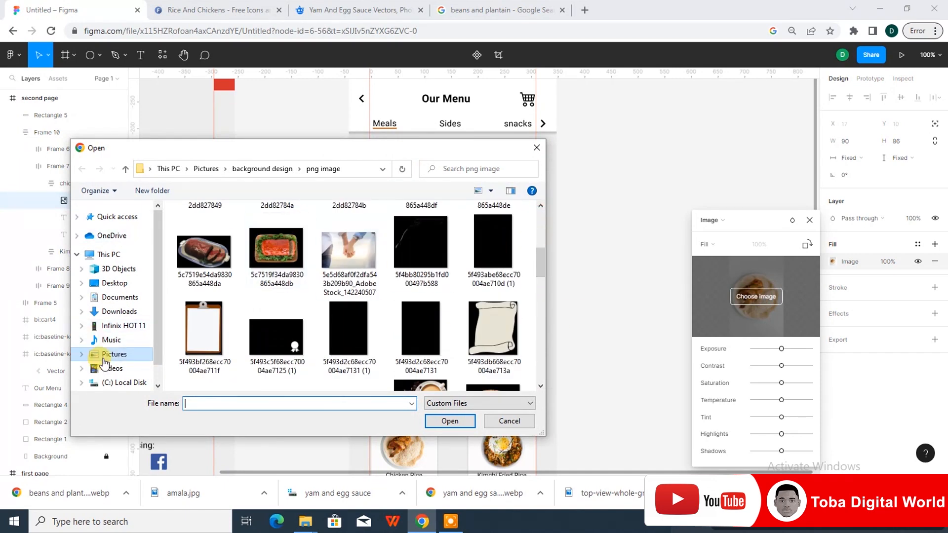
pyautogui.click(121, 311)
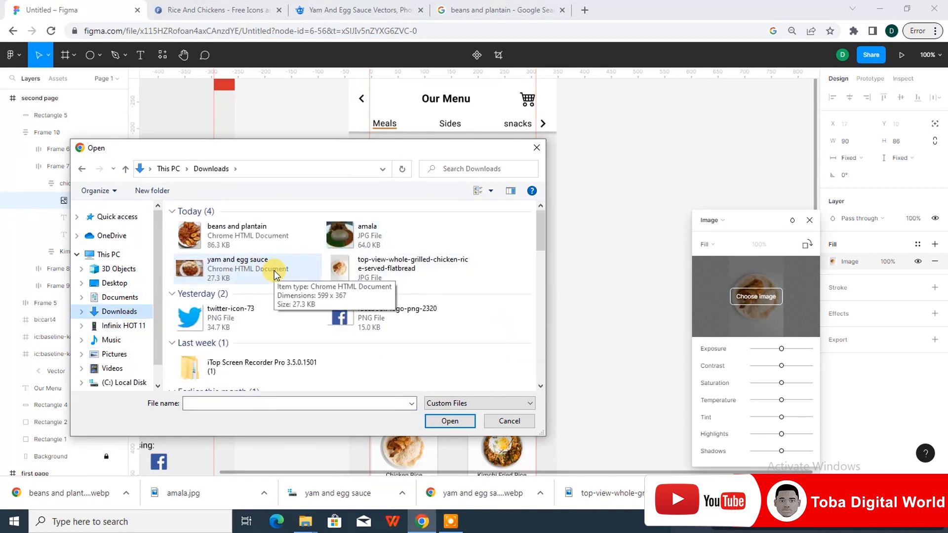
pyautogui.click(367, 235)
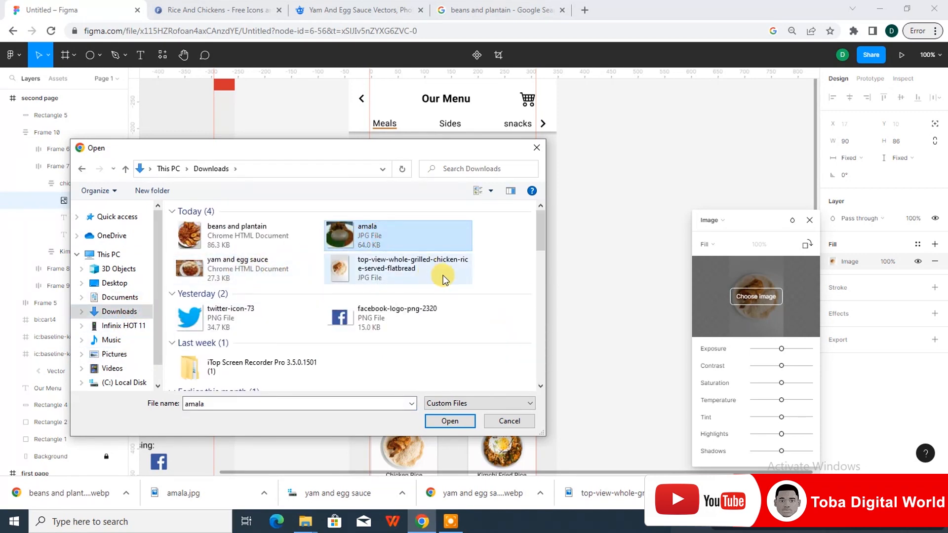
pyautogui.doubleClick(209, 405)
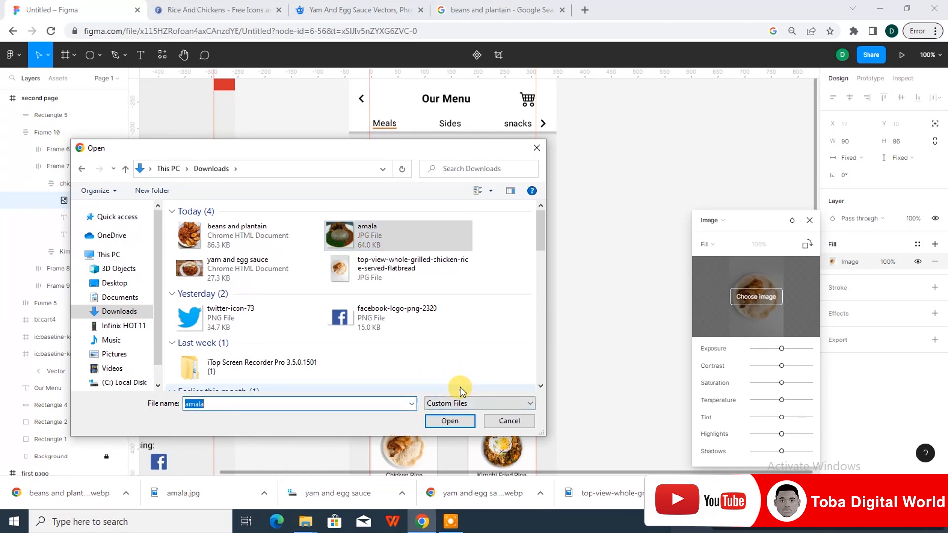
pyautogui.click(450, 421)
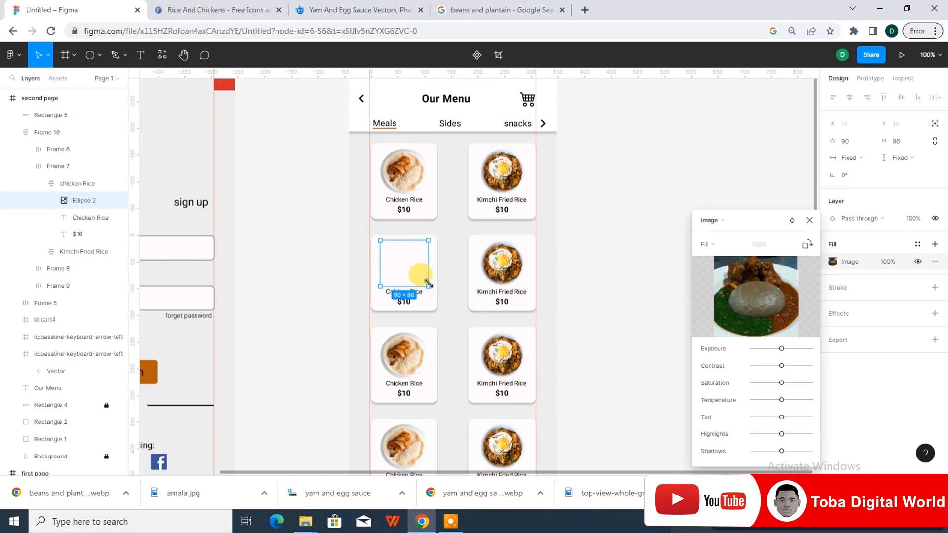
pyautogui.press('Escape')
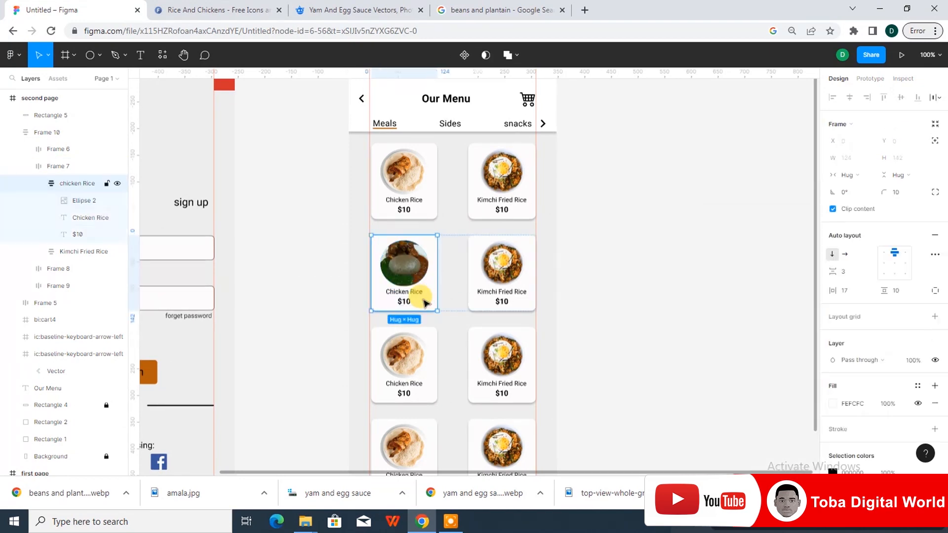
# Step: Change the label under the second row's amala picture to "Amala"
pyautogui.doubleClick(406, 291)
pyautogui.doubleClick(406, 291)
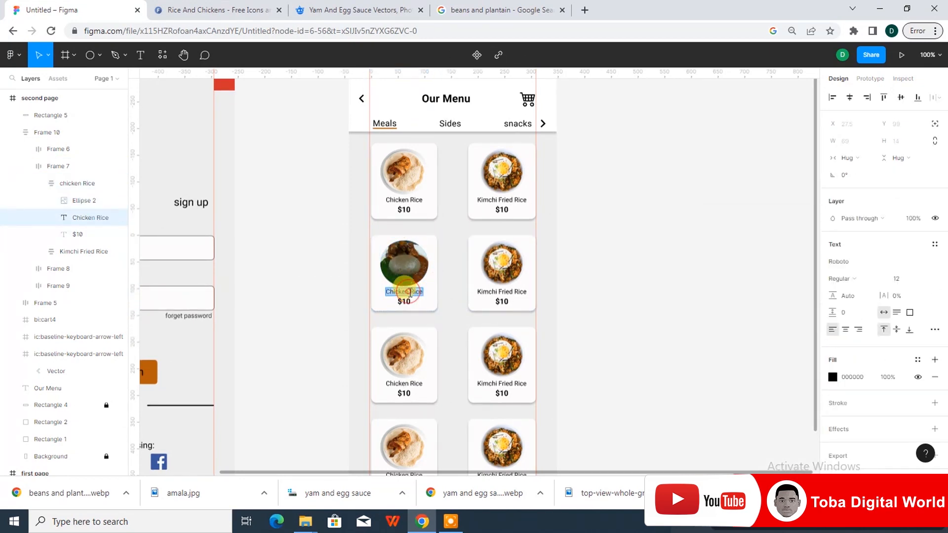
pyautogui.write('amala')
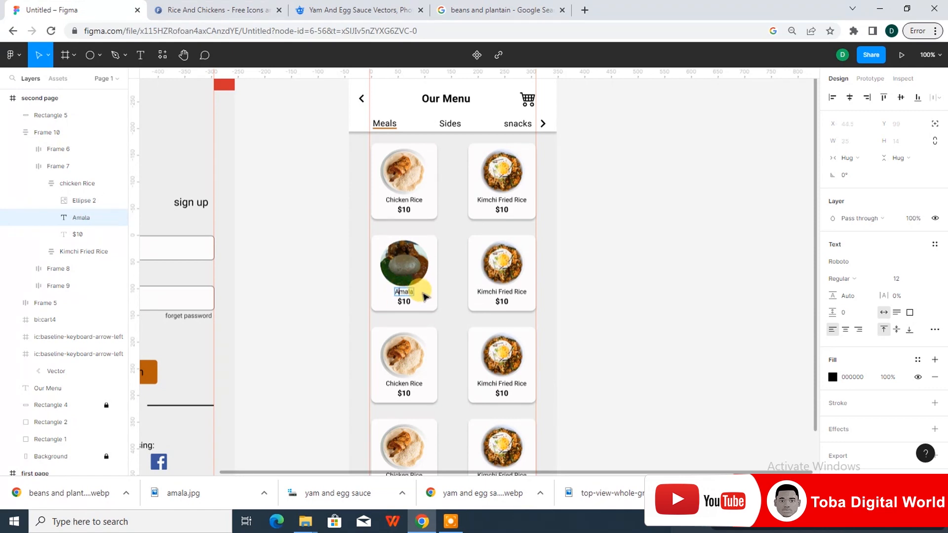
pyautogui.press('Escape')
pyautogui.press('Escape')
pyautogui.press('Escape')
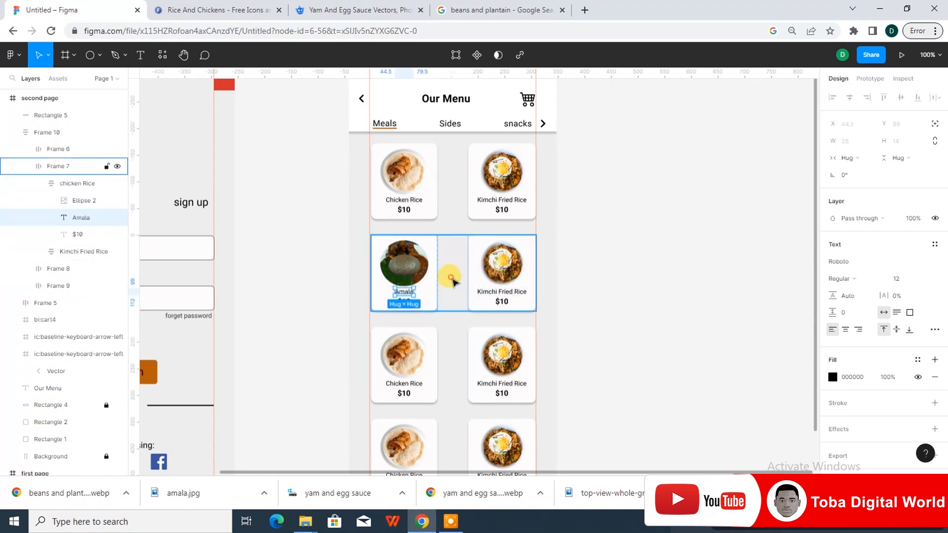
# Step: Change the price on the second row's Amala card to $9
pyautogui.click(405, 305)
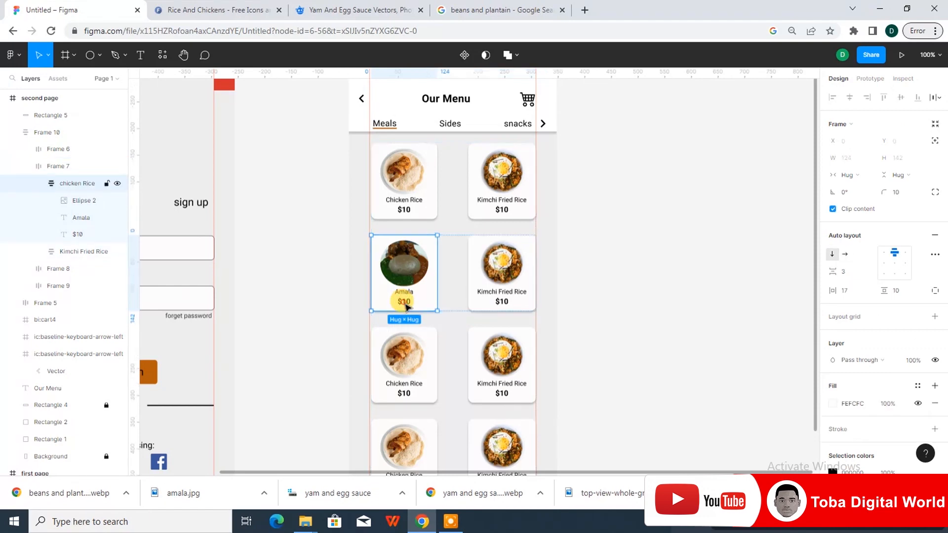
pyautogui.click(407, 301)
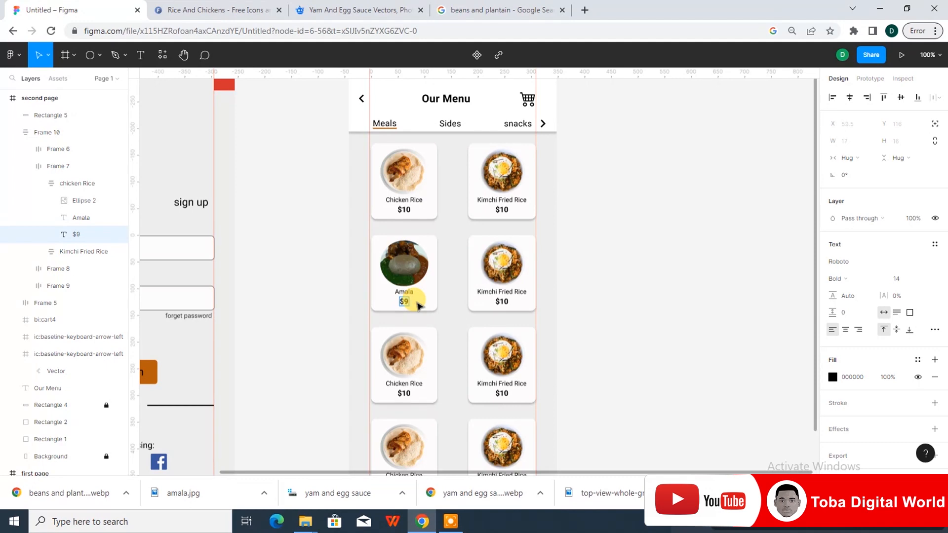
pyautogui.press('Escape')
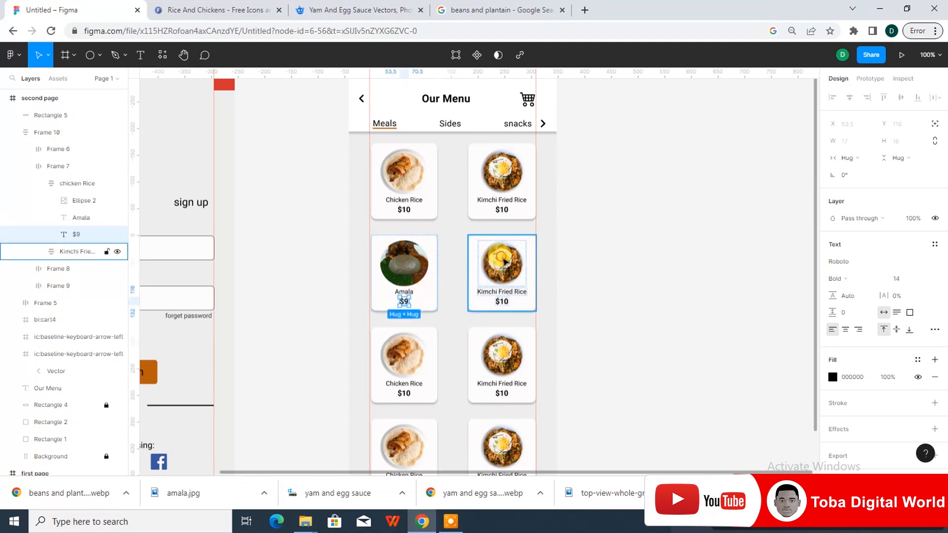
# Step: Replace the image fill of the second row's Kimchi Fried Rice picture with the "yam and egg sauce" file from Downloads, copying its file name
pyautogui.click(505, 261)
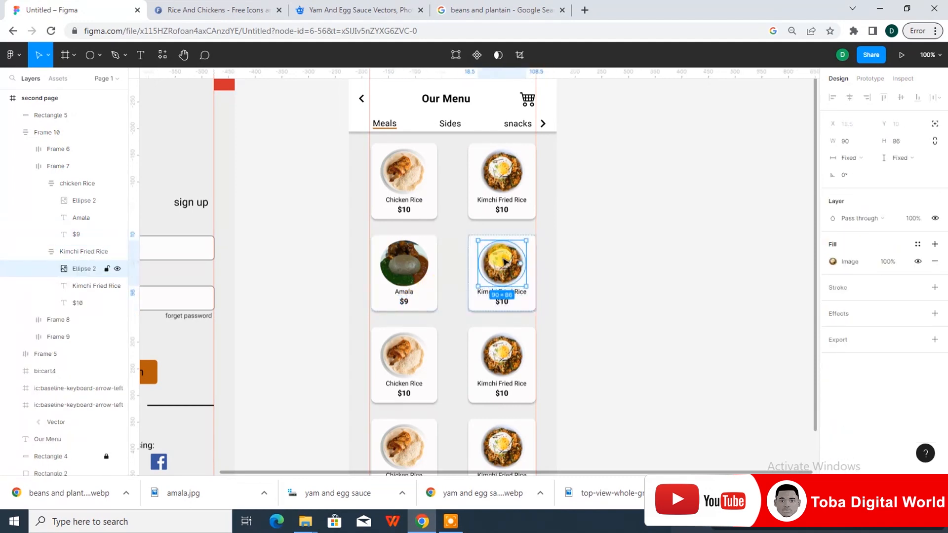
pyautogui.click(833, 261)
pyautogui.click(762, 291)
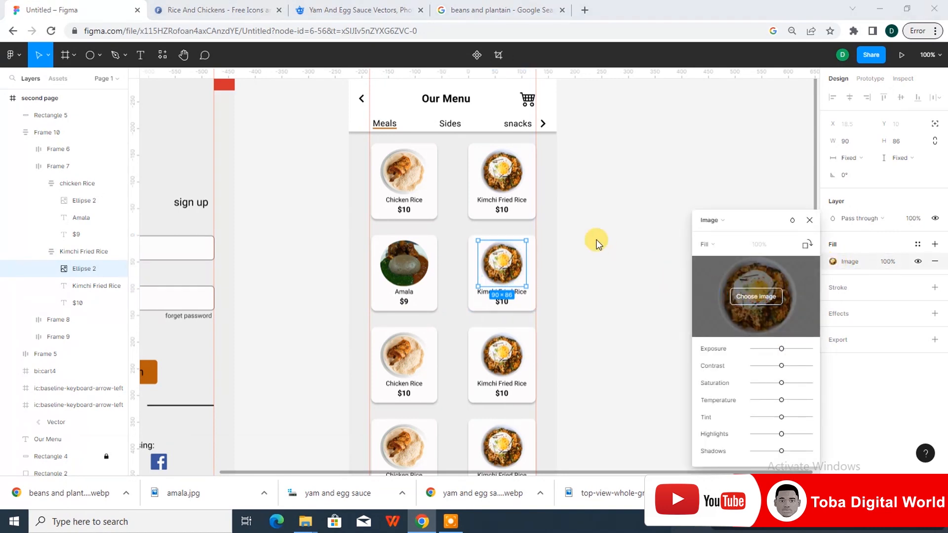
pyautogui.click(246, 404)
pyautogui.hotkey('ctrl', 'c')
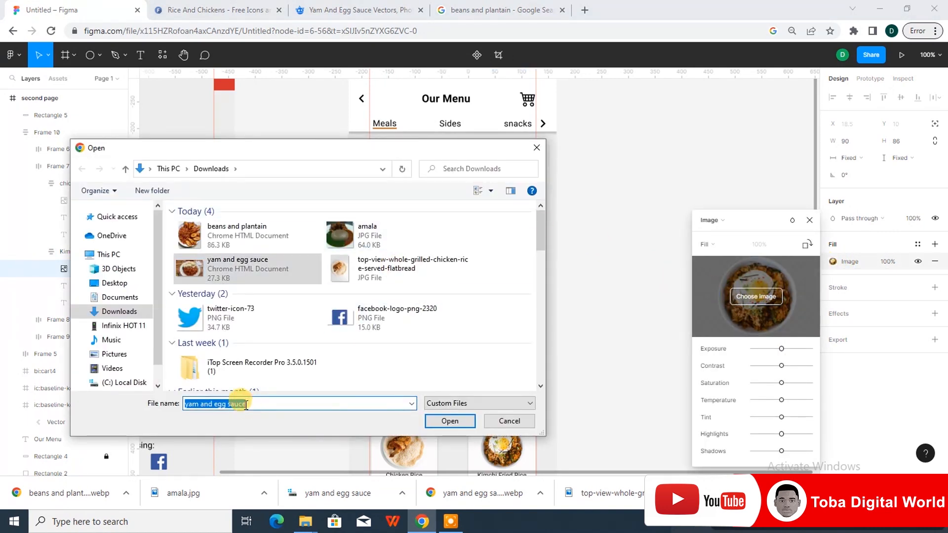
pyautogui.click(450, 421)
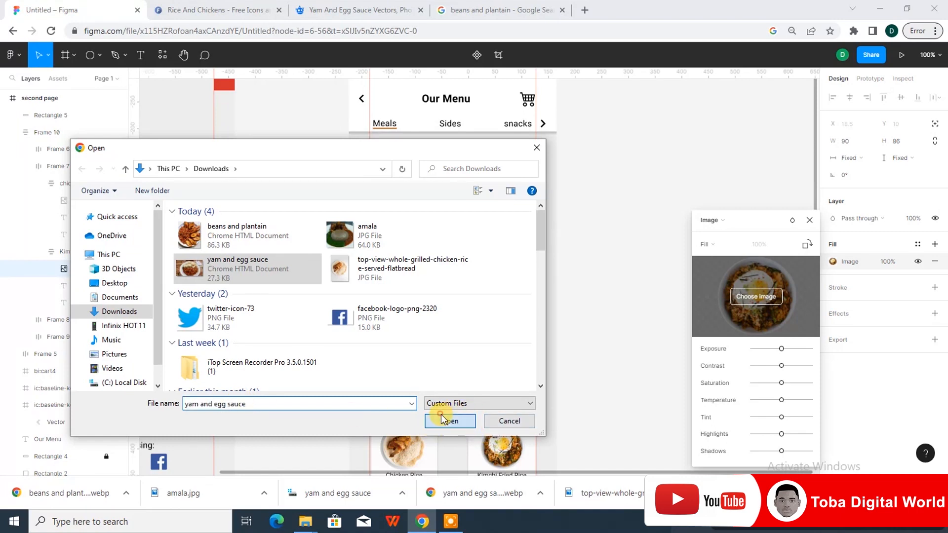
# Step: Change the label under the second row's yam picture to "Yam and egg sauce" using the copied file name, with a capital Y
pyautogui.click(517, 306)
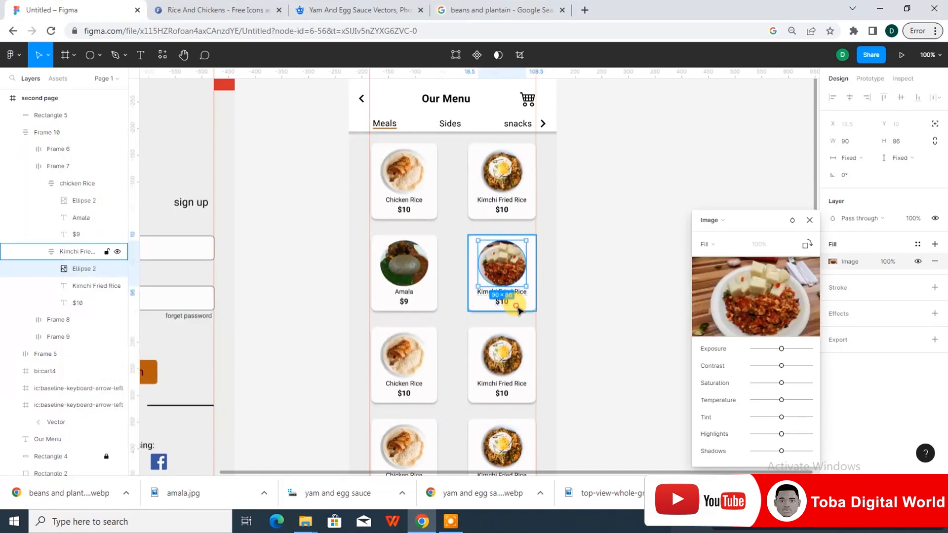
pyautogui.click(525, 295)
pyautogui.doubleClick(514, 291)
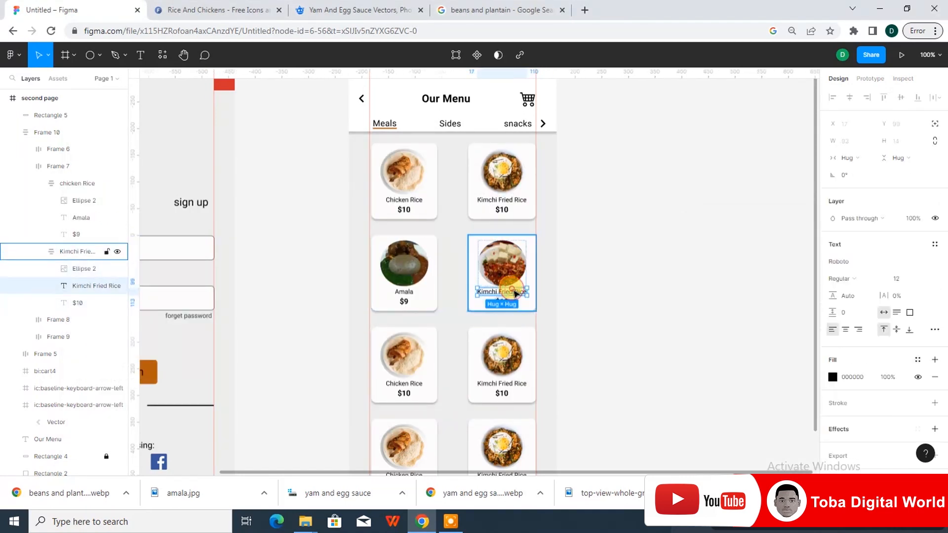
pyautogui.doubleClick(514, 291)
pyautogui.hotkey('ctrl', 'v')
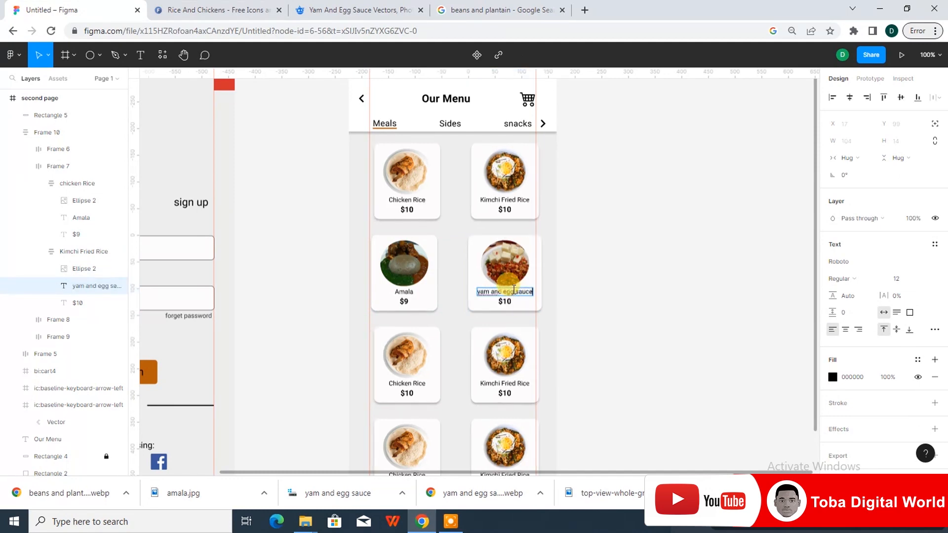
pyautogui.click(477, 293)
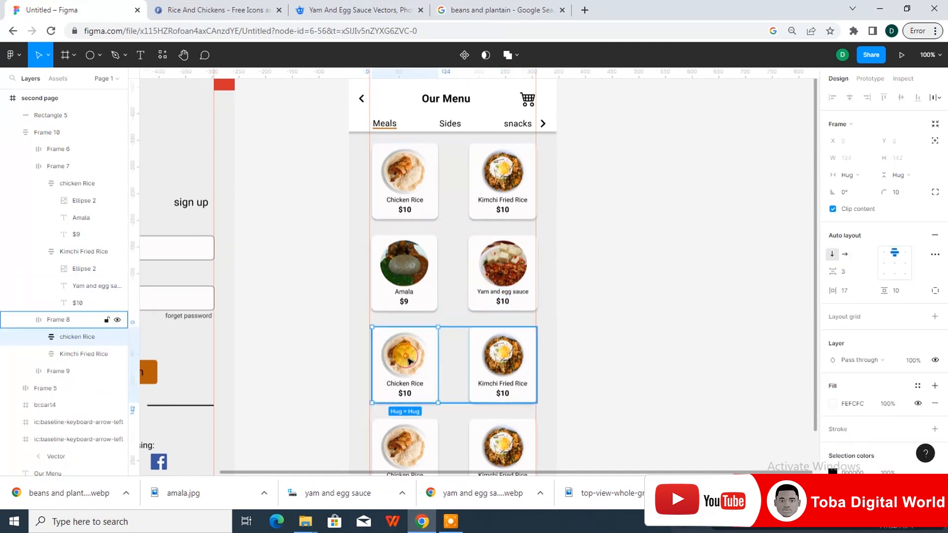
# Step: Replace the image fill of the third row's Chicken Rice picture with the "beans and plantain" file from the Downloads folder
pyautogui.doubleClick(404, 356)
pyautogui.click(833, 262)
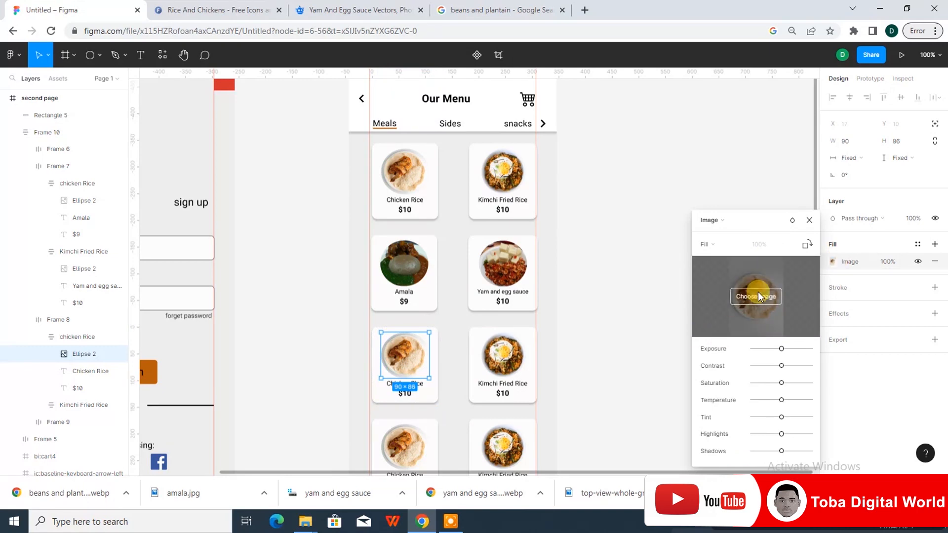
pyautogui.click(759, 297)
pyautogui.click(232, 170)
pyautogui.click(449, 422)
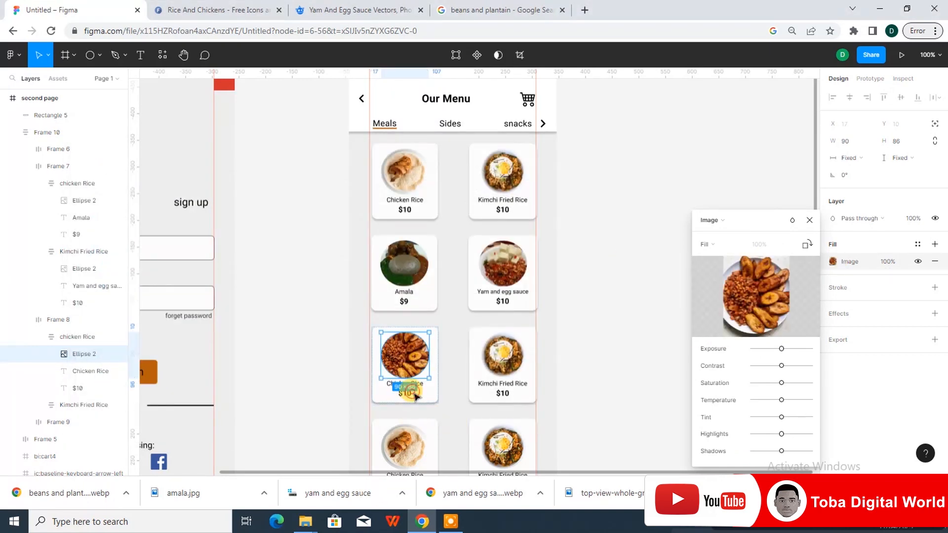
pyautogui.click(808, 219)
# Step: Change the label under the third row's plantain picture to "beans and plantain" and set its font size to 11
pyautogui.click(415, 387)
pyautogui.doubleClick(414, 384)
pyautogui.write('beans and plantain')
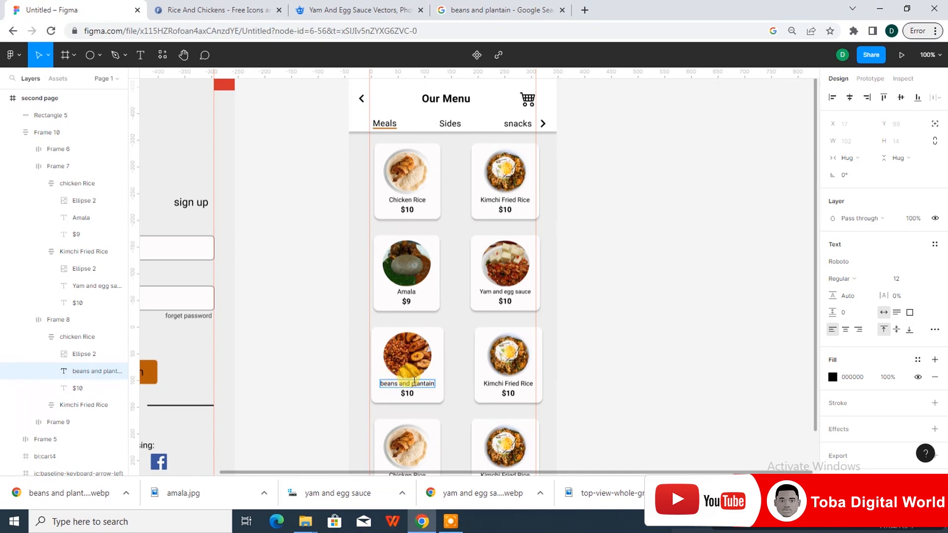
pyautogui.click(901, 279)
pyautogui.write('10')
pyautogui.press('Return')
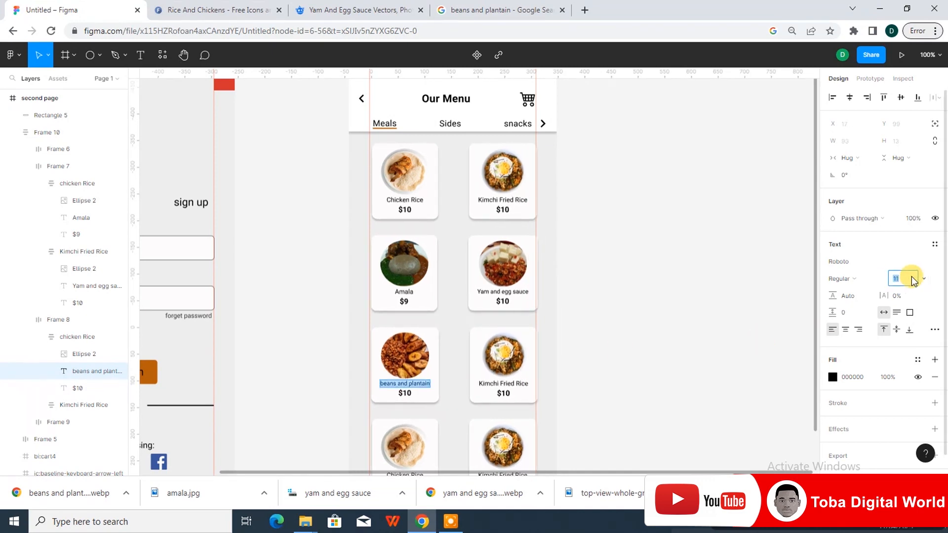
pyautogui.press('Up')
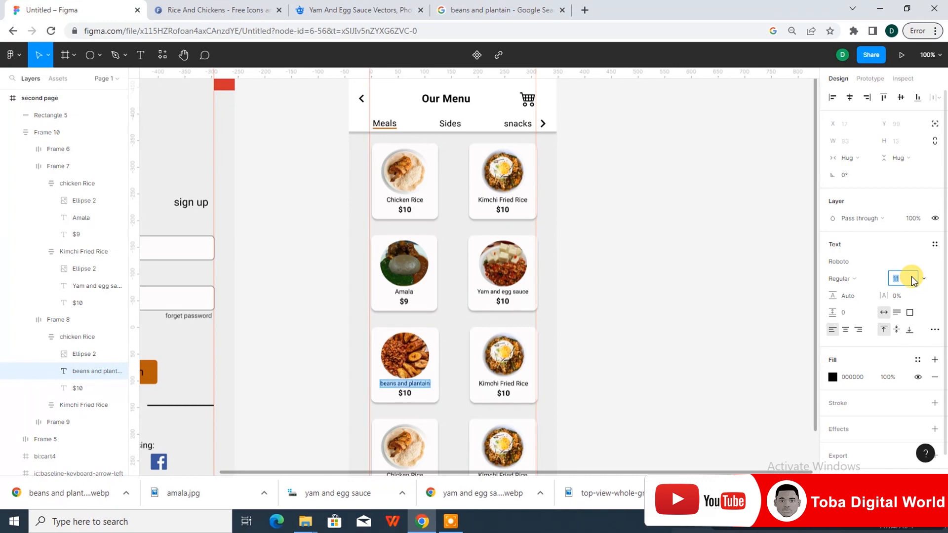
# Step: Change the price on the third row's beans and plantain card to $15
pyautogui.click(482, 351)
pyautogui.click(404, 391)
pyautogui.doubleClick(404, 392)
pyautogui.doubleClick(406, 393)
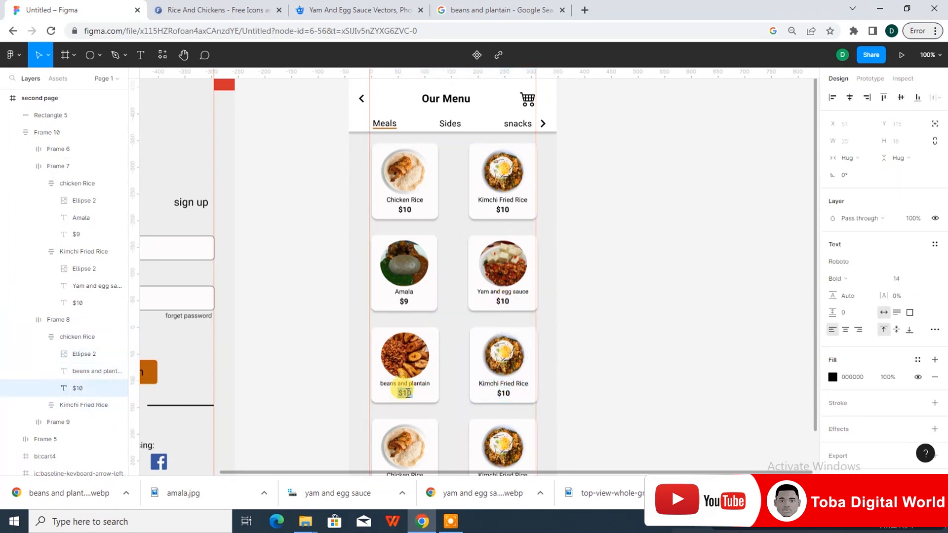
# Step: Replace the image fill of the third row's Kimchi Fried Rice picture with the Korean cabbage image from the "background design" folder in Pictures
pyautogui.click(495, 360)
pyautogui.doubleClick(496, 358)
pyautogui.click(833, 262)
pyautogui.click(755, 297)
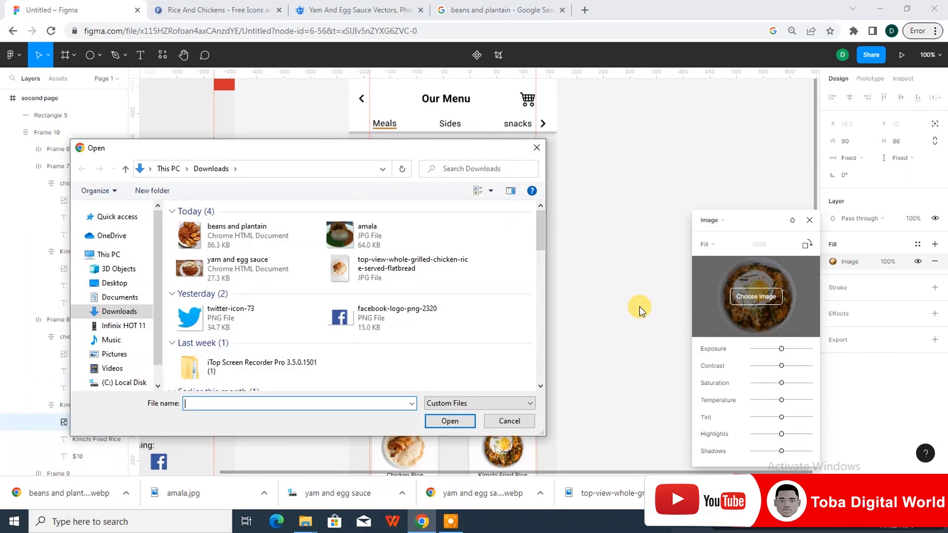
pyautogui.click(103, 351)
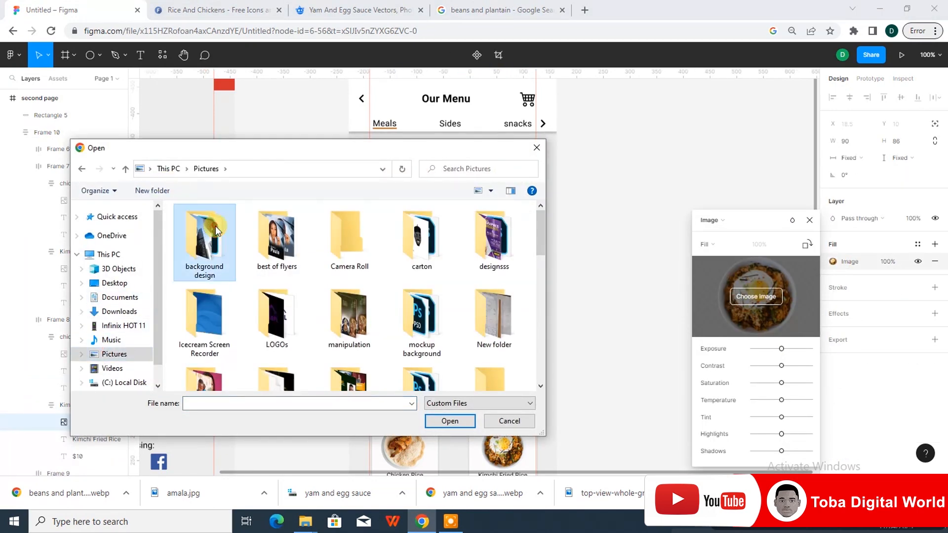
pyautogui.doubleClick(215, 226)
pyautogui.doubleClick(405, 292)
pyautogui.doubleClick(367, 316)
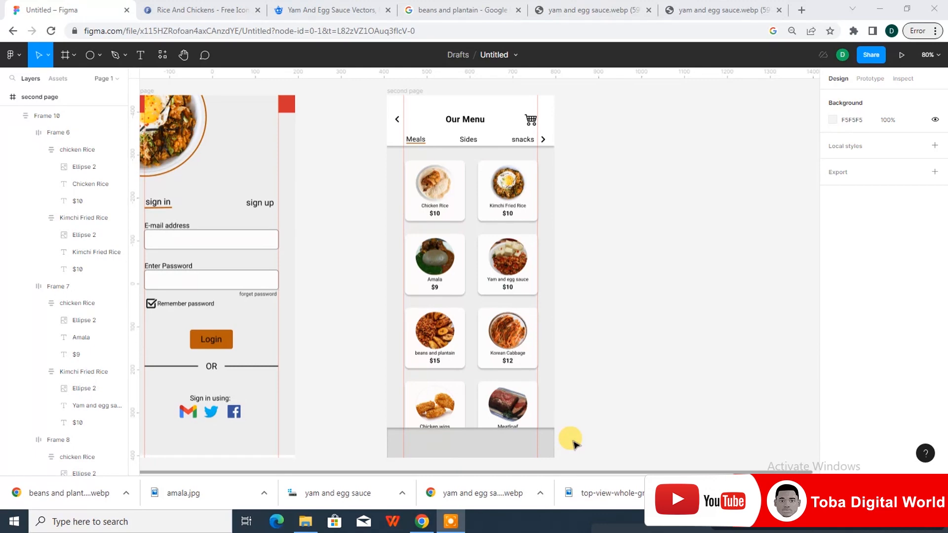
# Step: Run the Iconify plugin with the grey bottom bar selected and search its icons for home
pyautogui.click(424, 447)
pyautogui.rightClick(423, 447)
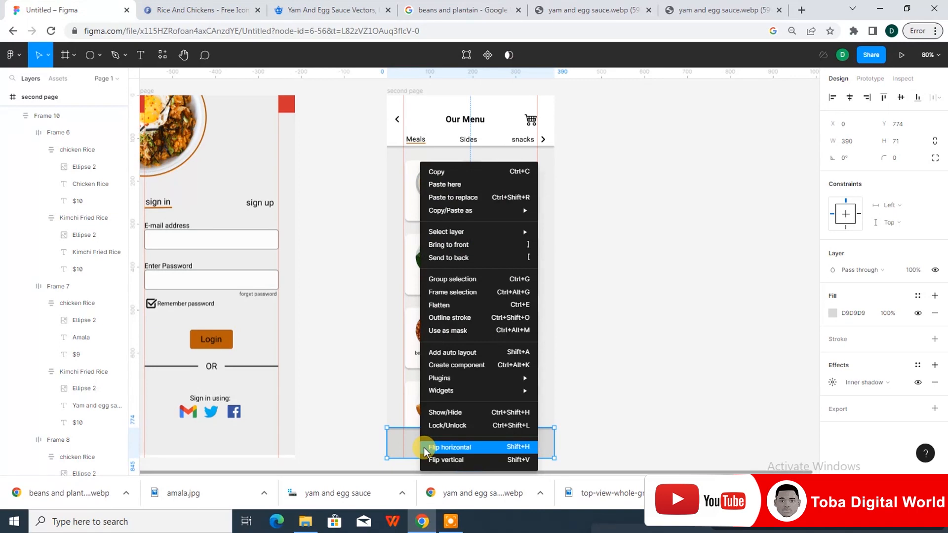
pyautogui.moveTo(455, 391)
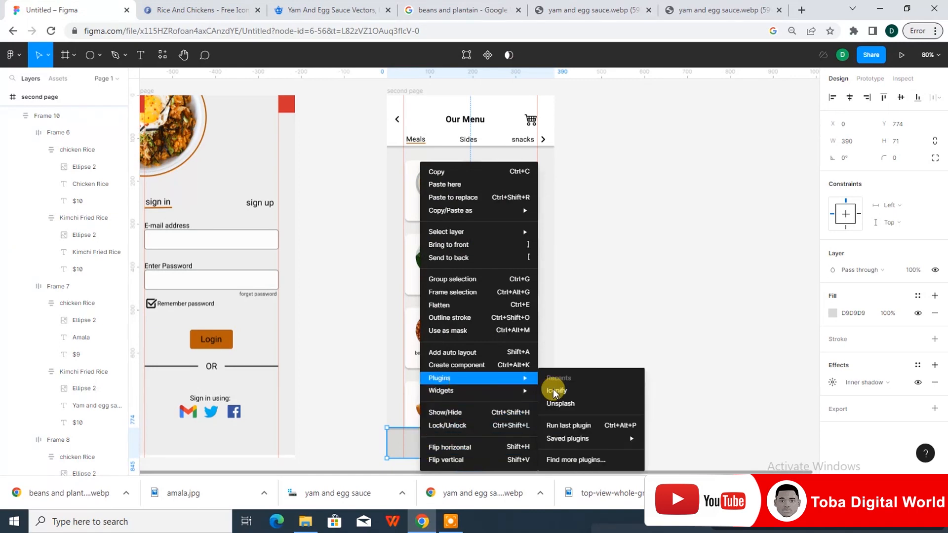
pyautogui.click(557, 390)
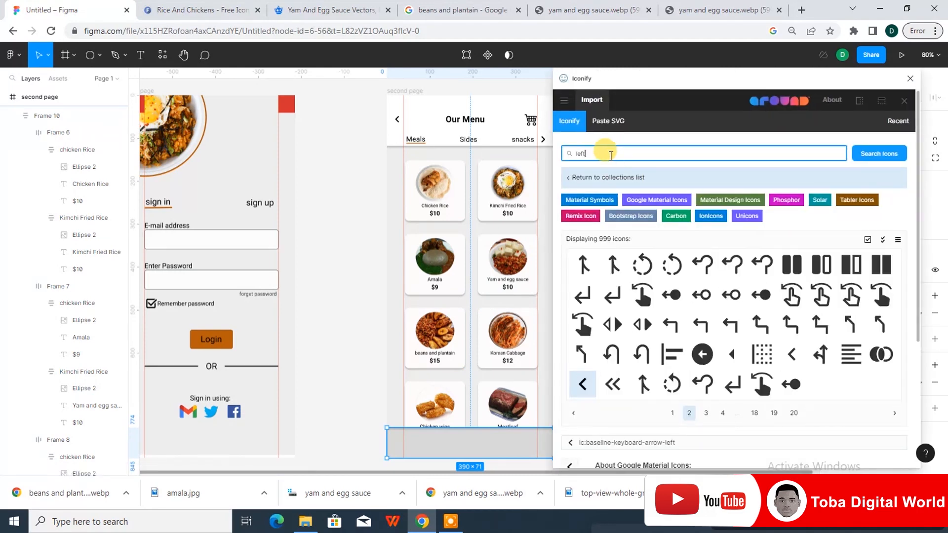
pyautogui.press('BackSpace')
pyautogui.press('BackSpace')
pyautogui.press('BackSpace')
pyautogui.click(869, 153)
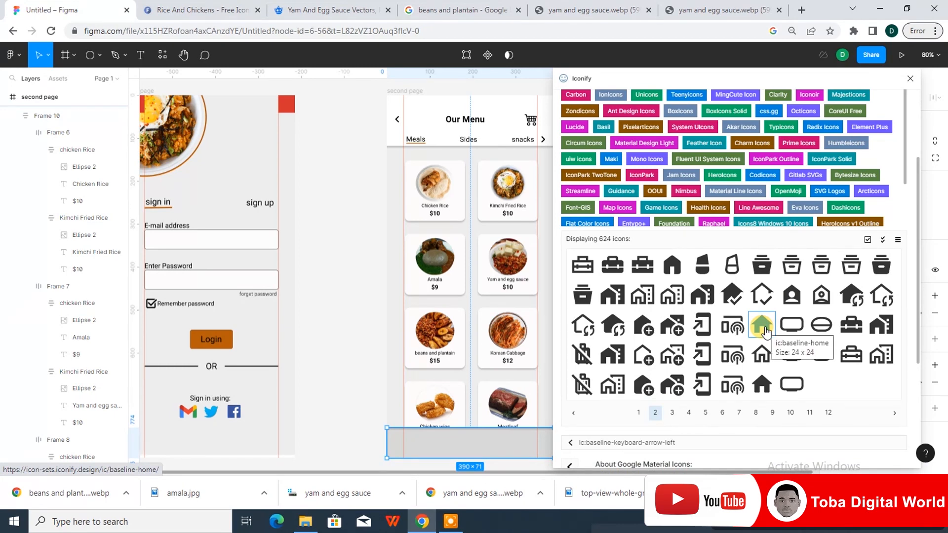
# Step: Import the ic:round-home icon in black at height 30 into the second page frame
pyautogui.click(768, 381)
pyautogui.scroll(-4, 846, 297)
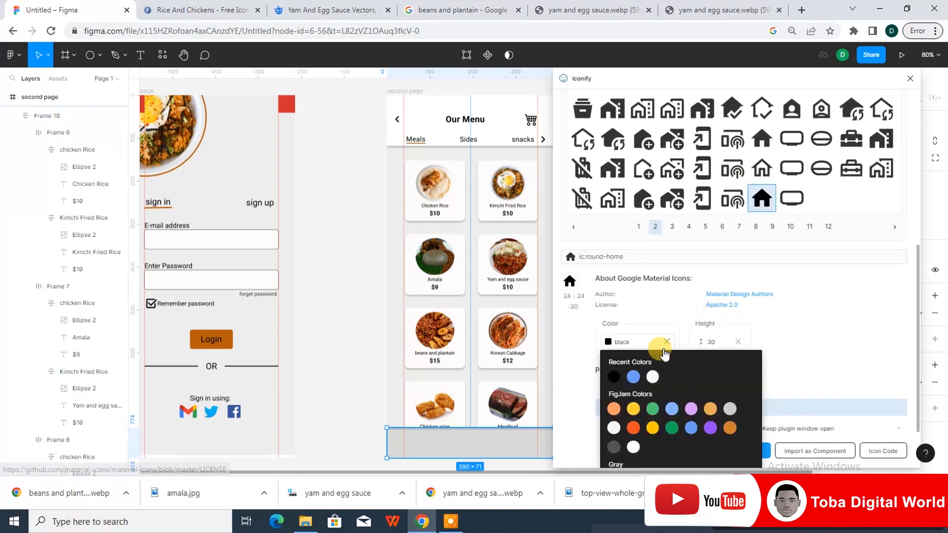
pyautogui.click(745, 451)
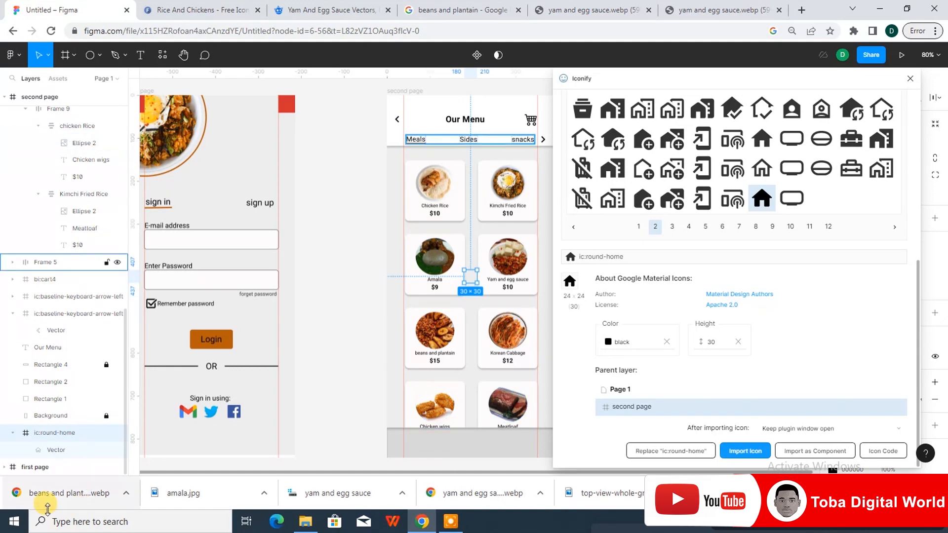
# Step: Move the home icon onto the left part of the bottom bar, outside the meal rows' frame, and bring it to the front
pyautogui.moveTo(58, 436); pyautogui.dragTo(60, 243)
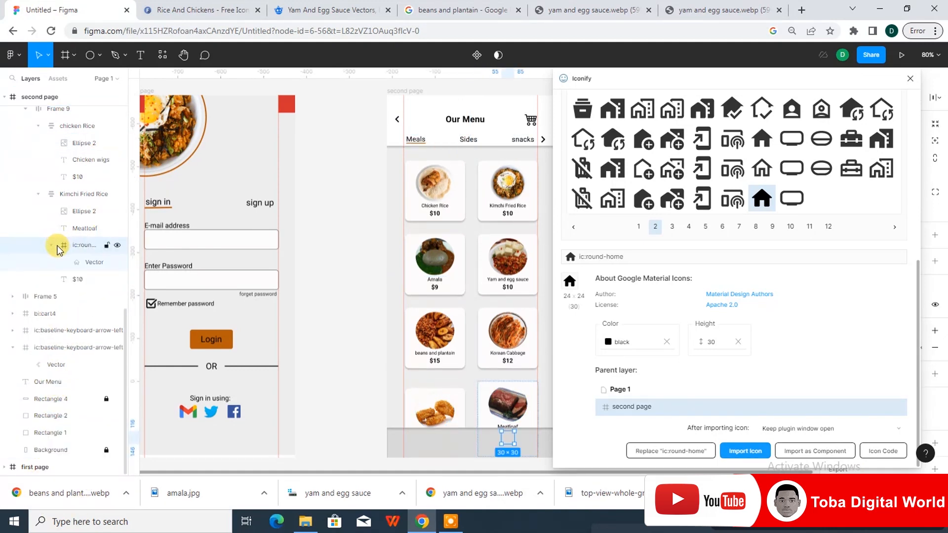
pyautogui.moveTo(67, 194); pyautogui.dragTo(104, 121)
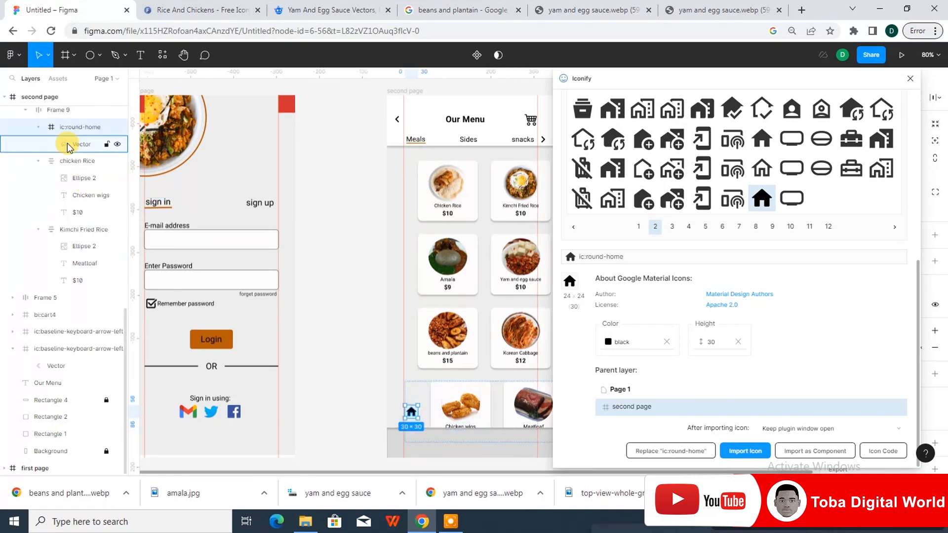
pyautogui.scroll(10, 106, 286)
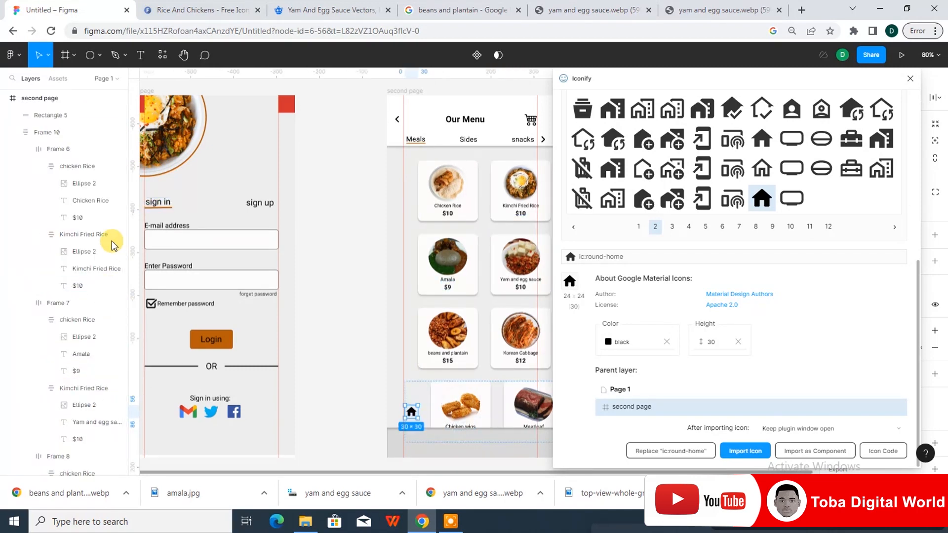
pyautogui.scroll(-10, 112, 245)
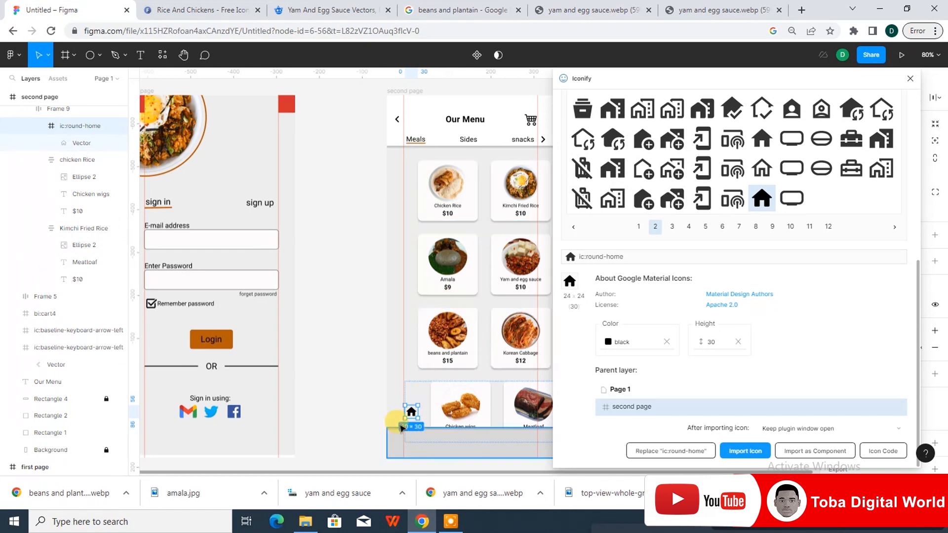
pyautogui.rightClick(413, 416)
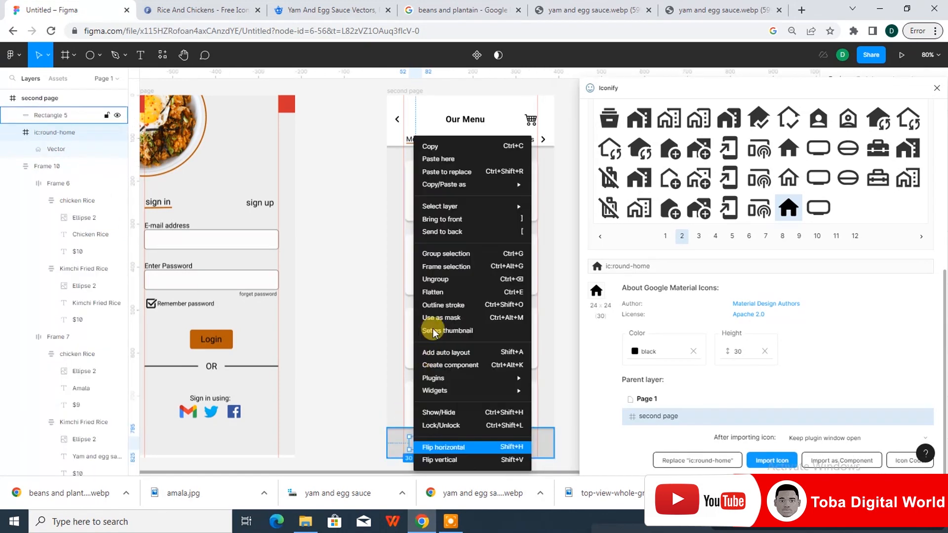
pyautogui.click(438, 226)
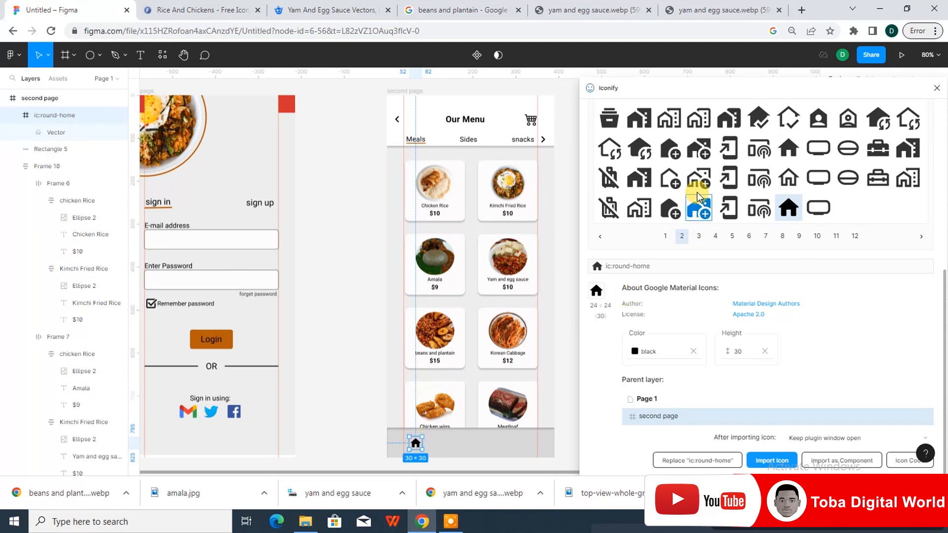
# Step: Search Iconify for "profile" and import the gg:profile icon in black at height 30 into the second page frame
pyautogui.scroll(6, 751, 176)
pyautogui.click(683, 163)
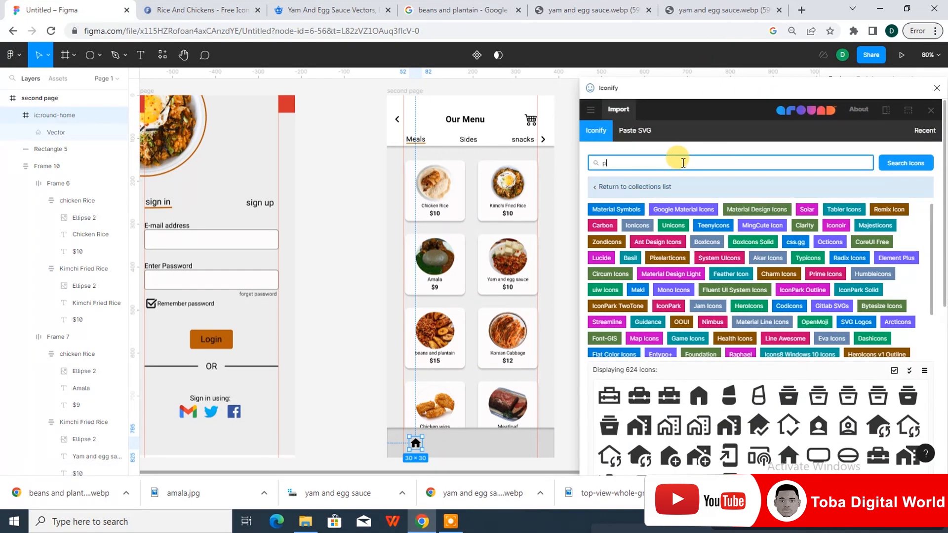
pyautogui.write('profile')
pyautogui.click(899, 163)
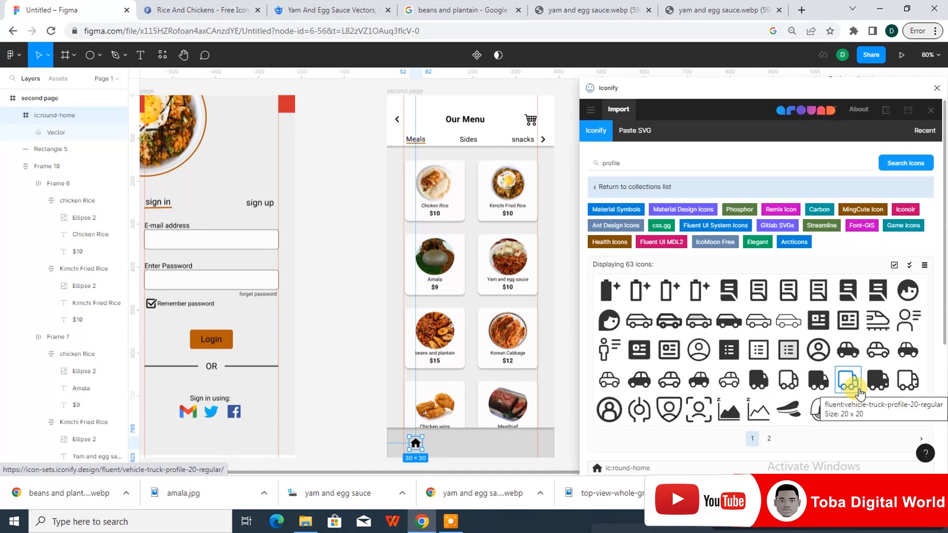
pyautogui.click(812, 351)
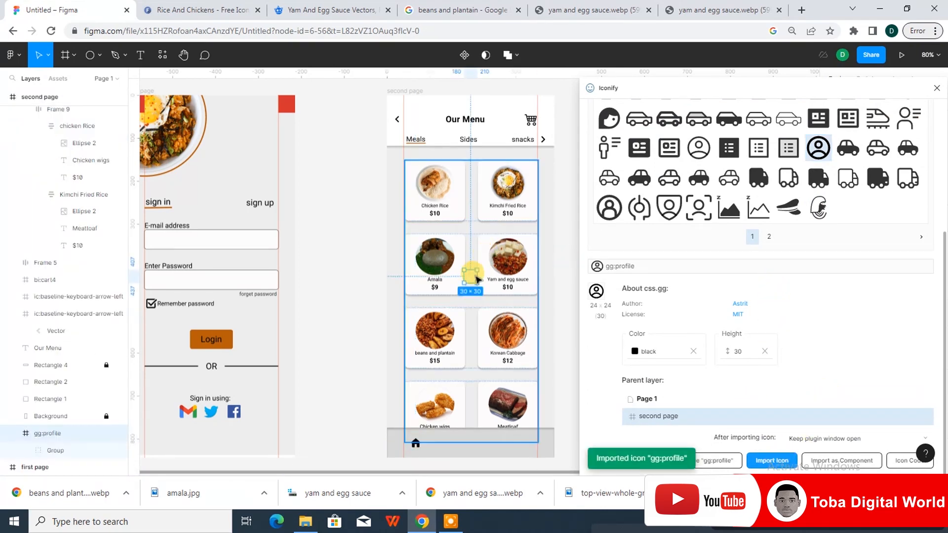
# Step: Move the profile icon onto the bottom bar beside the home icon, bring it to the front and shift it slightly away from home
pyautogui.moveTo(470, 280); pyautogui.dragTo(442, 444)
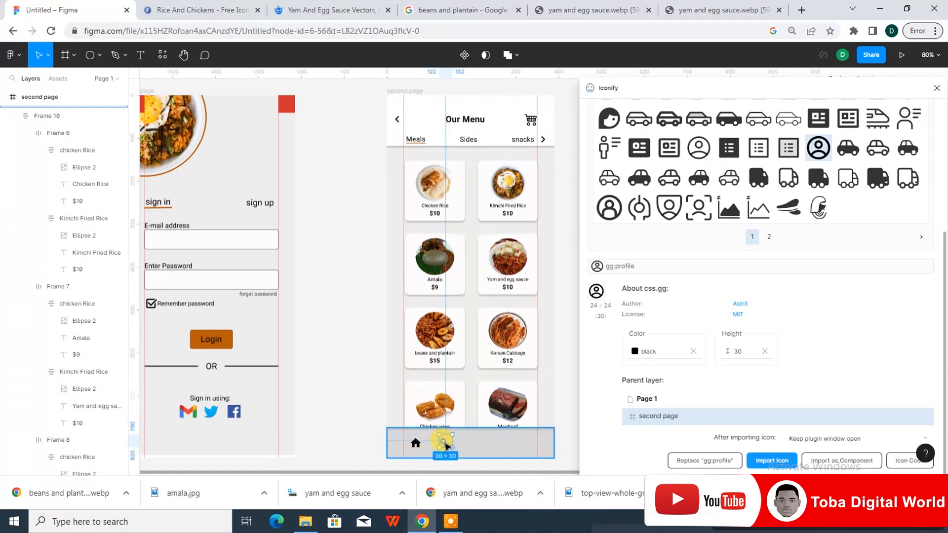
pyautogui.rightClick(441, 446)
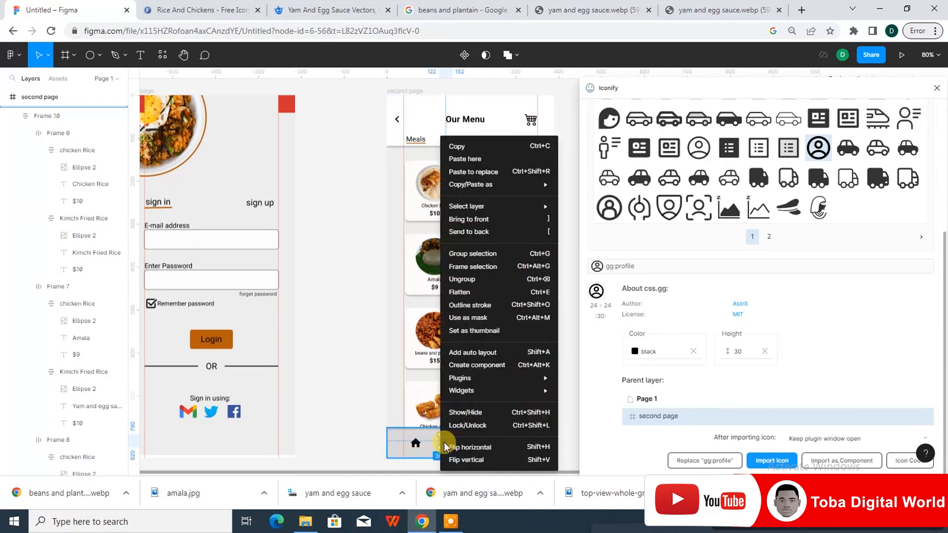
pyautogui.click(490, 218)
pyautogui.moveTo(446, 443); pyautogui.dragTo(455, 443)
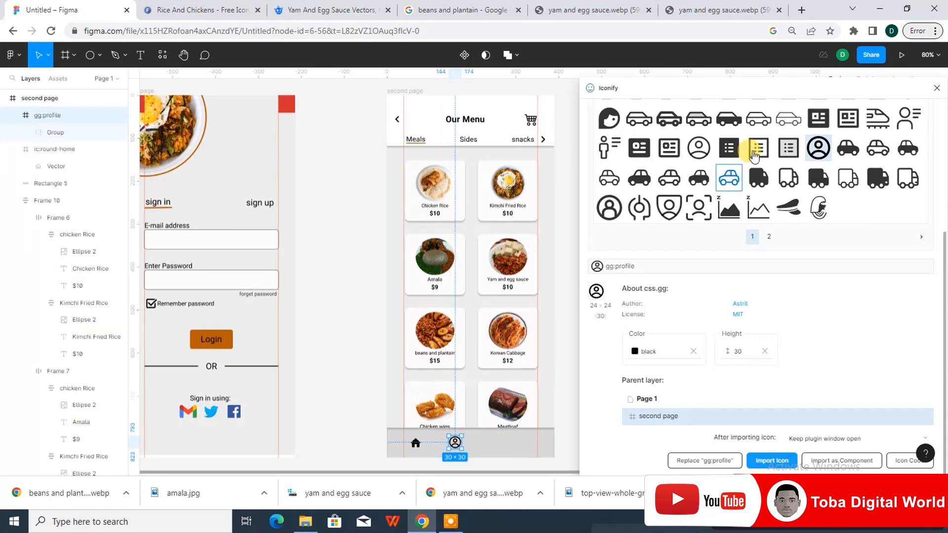
# Step: Search Iconify for "search" and import the ic:outline-search icon in black at height 30 into the second page frame
pyautogui.scroll(5, 752, 149)
pyautogui.click(656, 164)
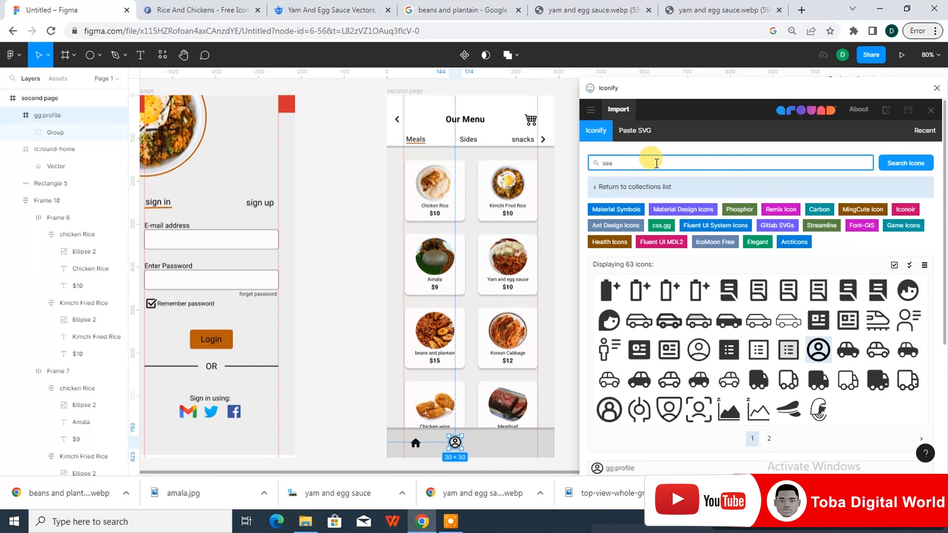
pyautogui.write('search')
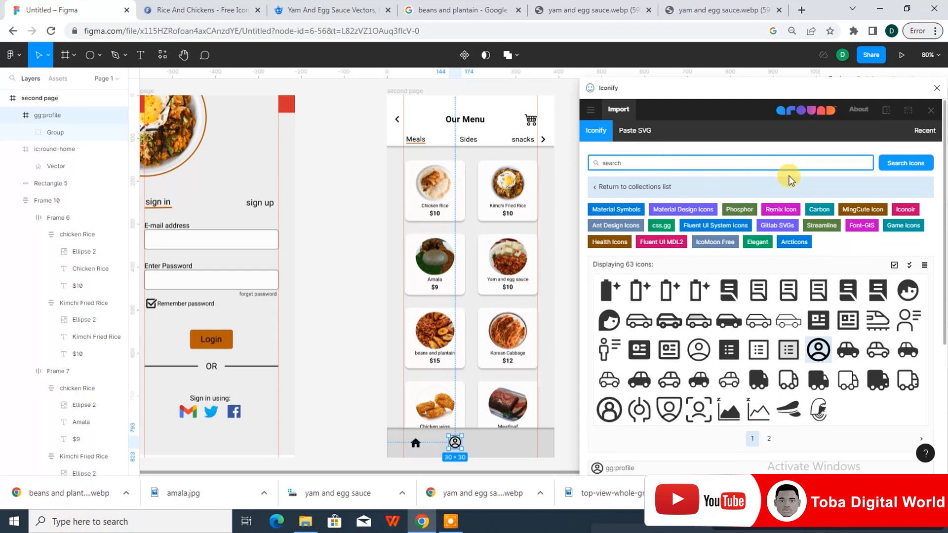
pyautogui.click(899, 166)
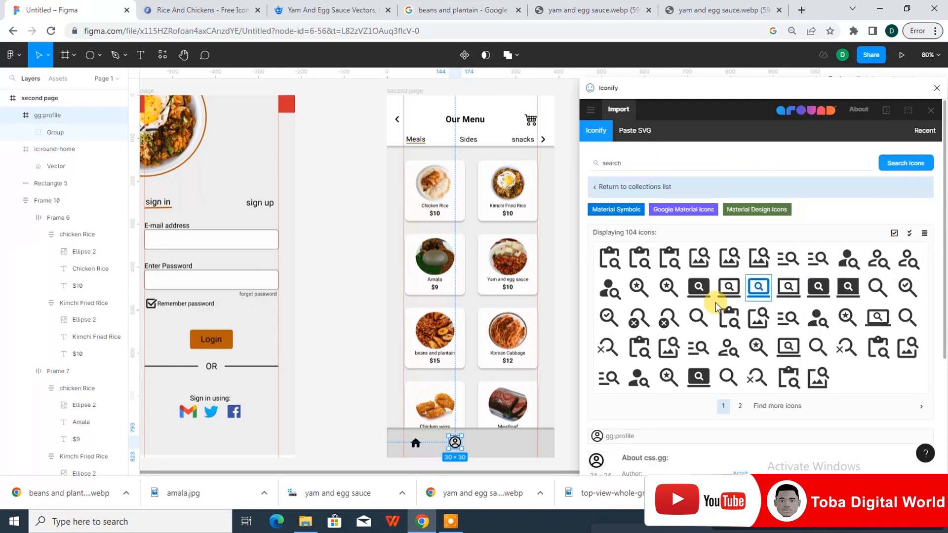
pyautogui.click(699, 317)
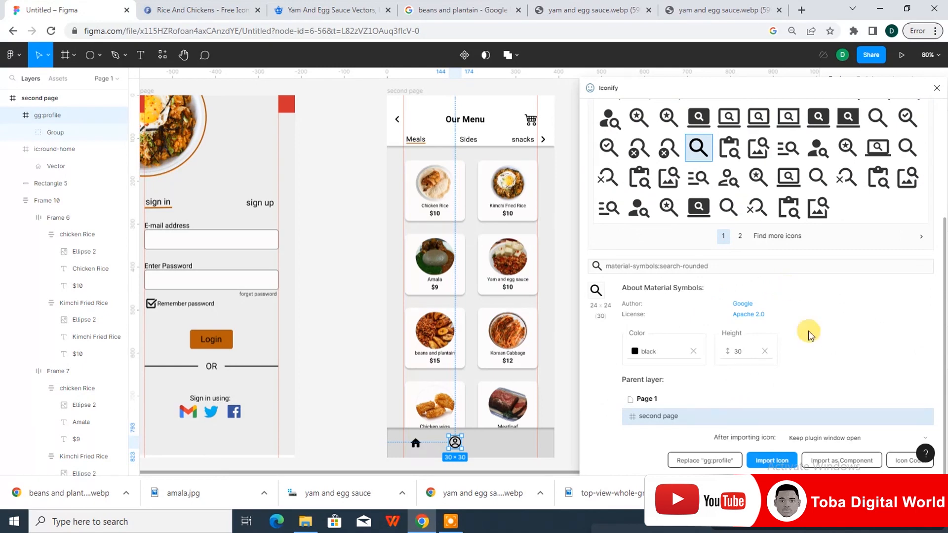
pyautogui.click(821, 173)
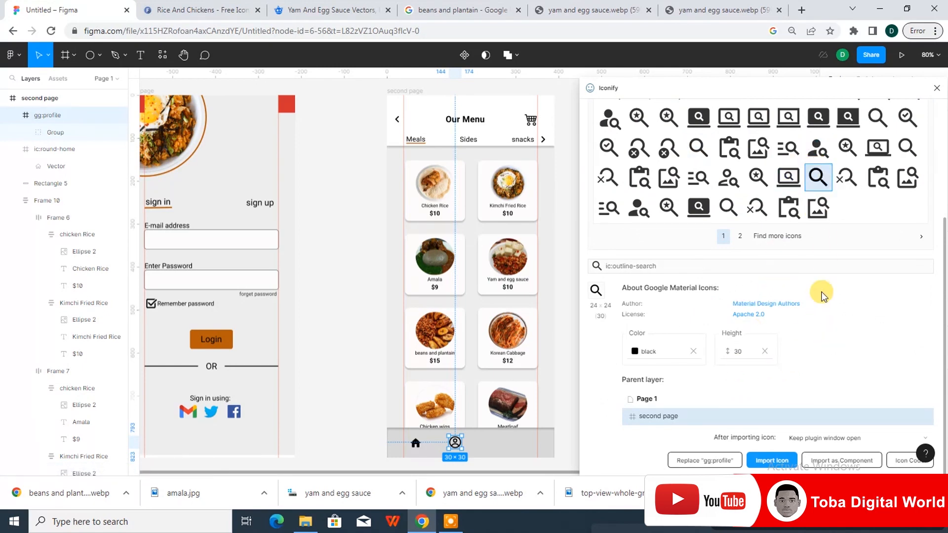
pyautogui.click(778, 460)
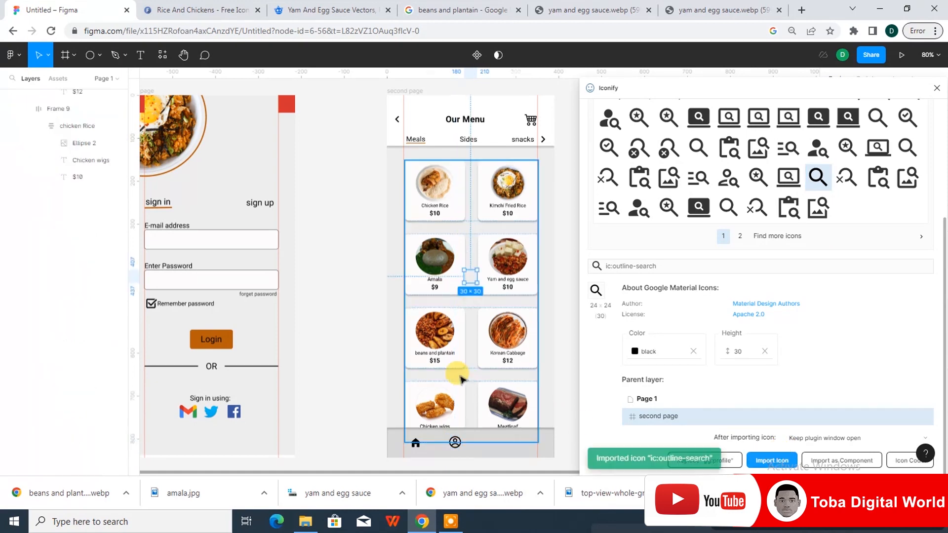
# Step: Place the magnifier icon on the bottom bar just beside the profile icon and bring it to the front
pyautogui.moveTo(472, 275); pyautogui.dragTo(474, 442)
pyautogui.rightClick(473, 443)
pyautogui.moveTo(528, 212)
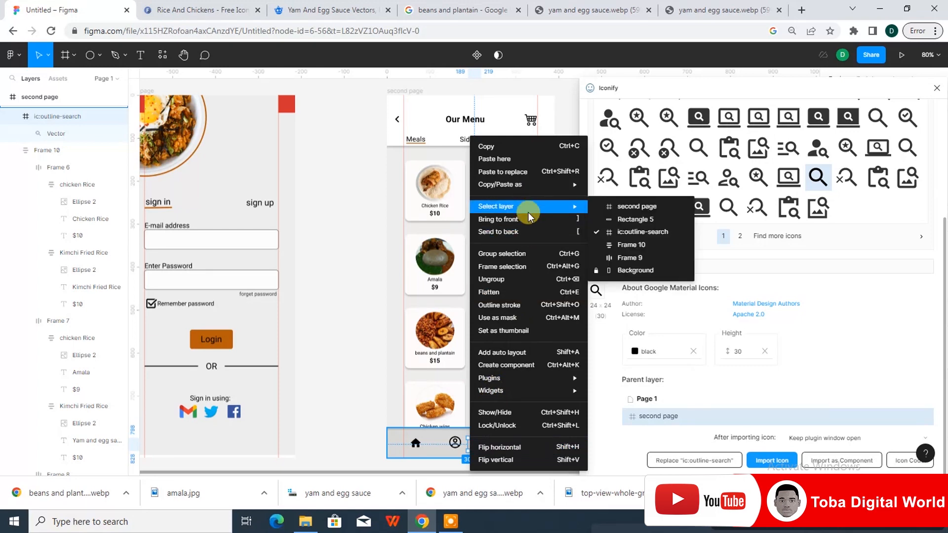
pyautogui.click(526, 217)
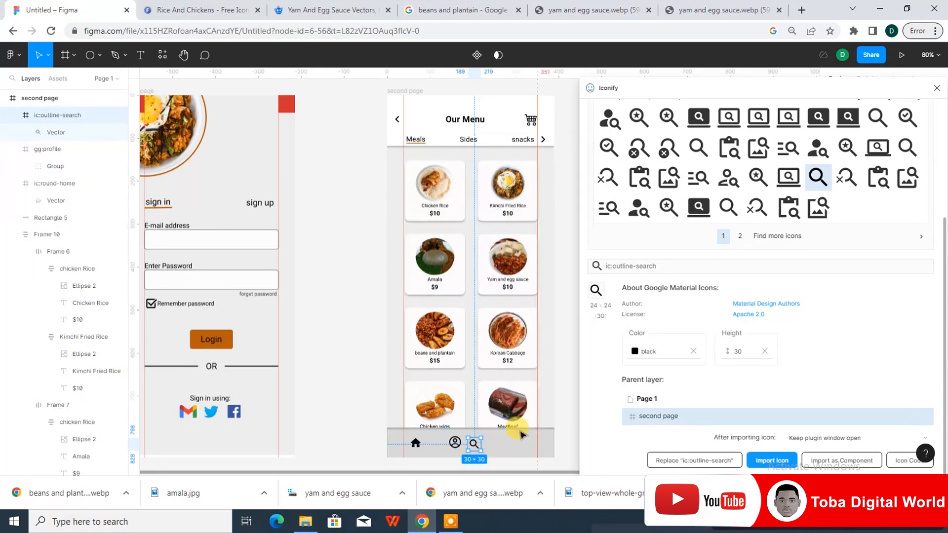
# Step: Search Iconify for "favorite" and import the ic:baseline-favorite heart icon in black at height 30 into the second page frame
pyautogui.scroll(3, 778, 212)
pyautogui.click(719, 166)
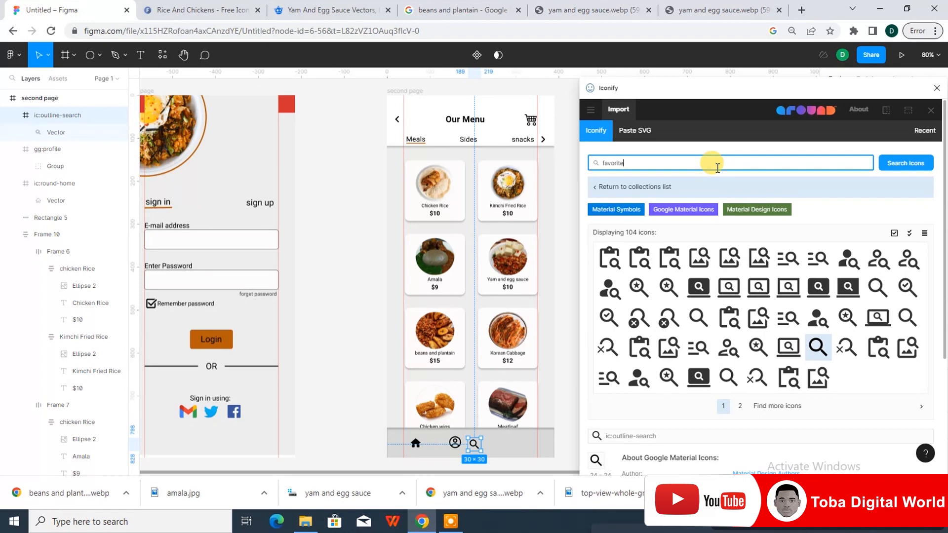
pyautogui.click(889, 163)
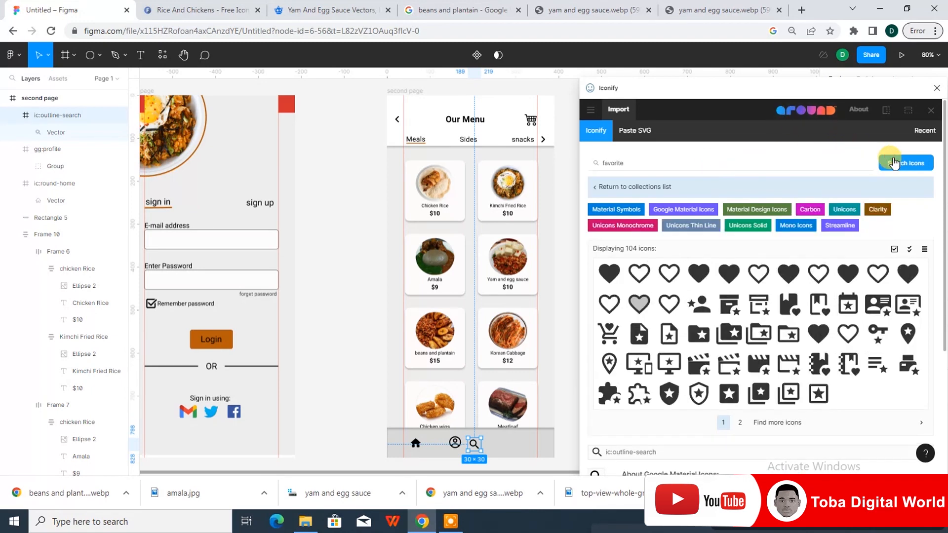
pyautogui.click(726, 272)
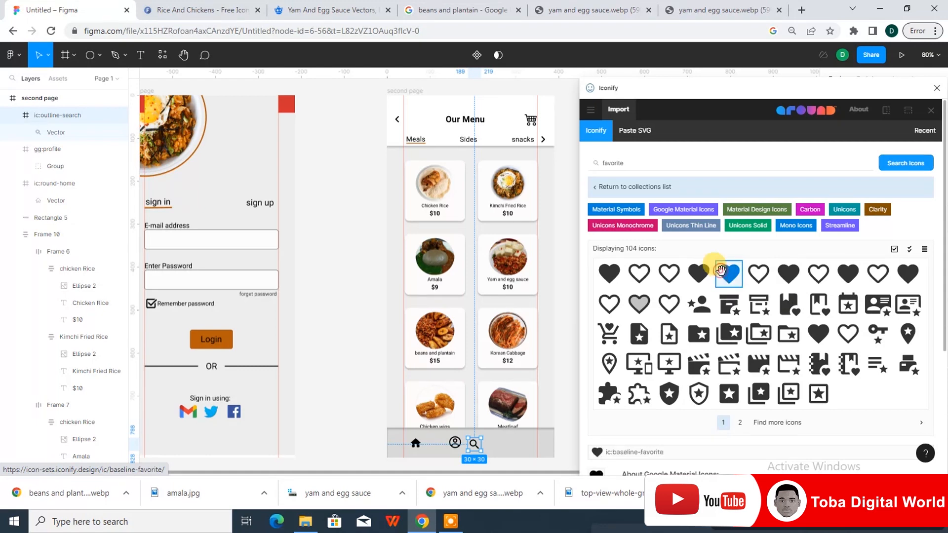
pyautogui.scroll(-4, 725, 274)
pyautogui.click(771, 459)
# Step: Move the heart icon onto the bottom bar past the magnifier, bring it to the front and close the Iconify plugin
pyautogui.moveTo(467, 259); pyautogui.dragTo(502, 444)
pyautogui.rightClick(500, 443)
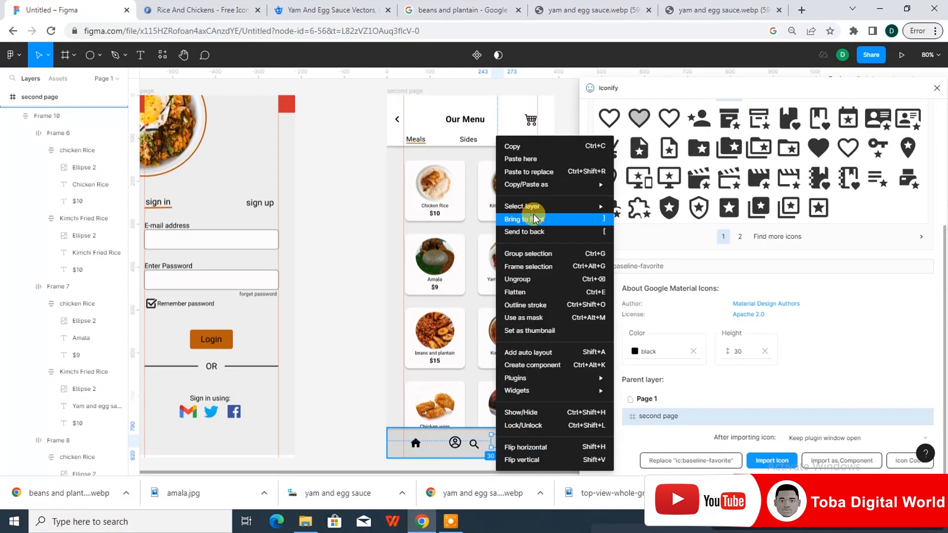
pyautogui.click(533, 216)
pyautogui.click(937, 89)
# Step: Combine the four bottom-bar icons in a horizontal auto layout and widen their spacing so they spread evenly between the layout guides
pyautogui.scroll(-2, 525, 380)
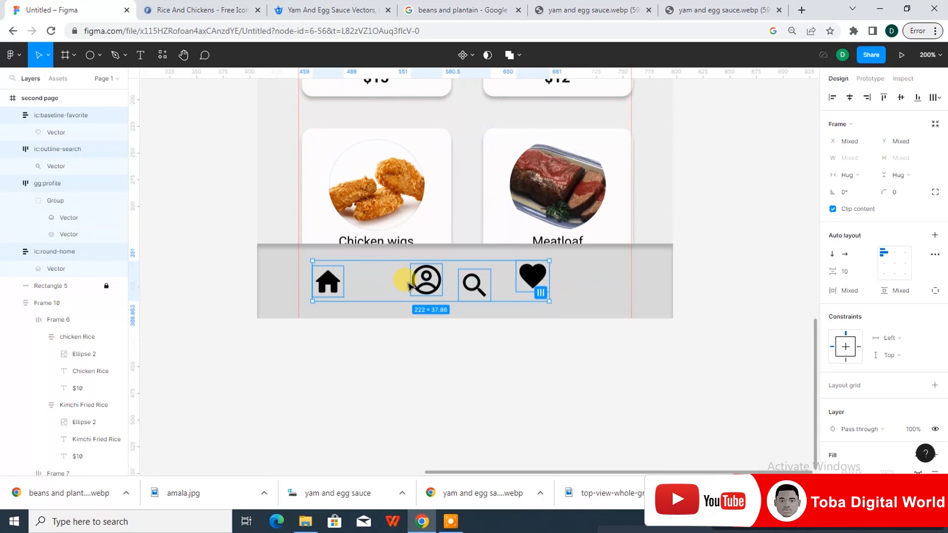
pyautogui.hotkey('shift', 'a')
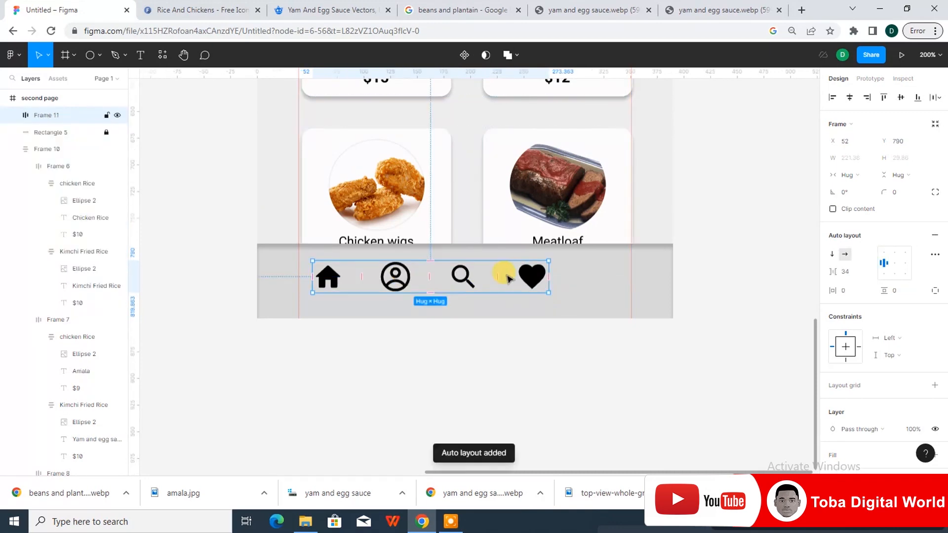
pyautogui.moveTo(528, 277); pyautogui.dragTo(534, 277)
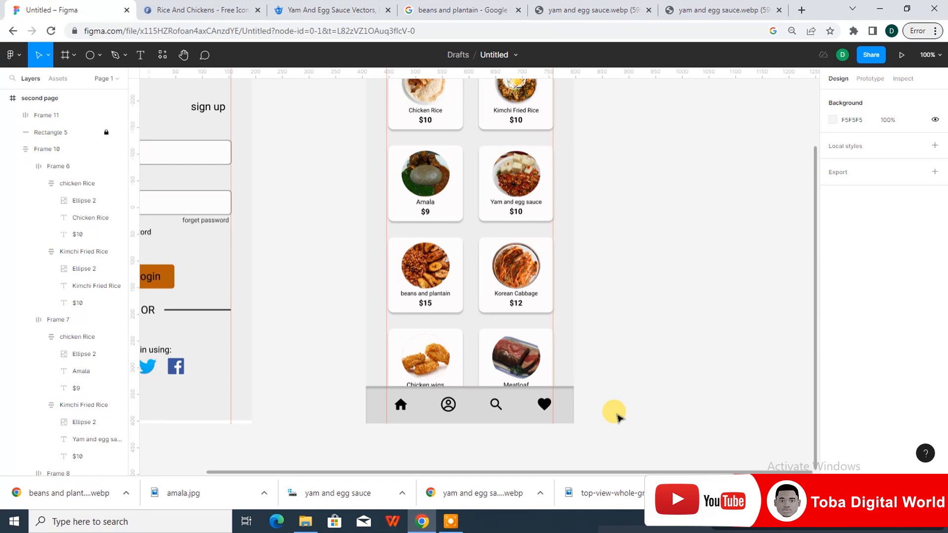
pyautogui.press('-')
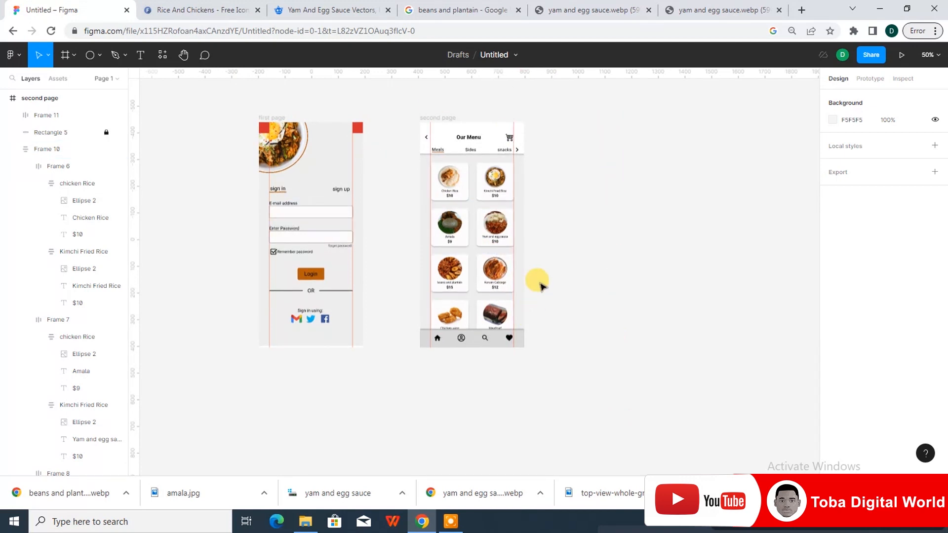
pyautogui.moveTo(412, 113); pyautogui.dragTo(535, 365)
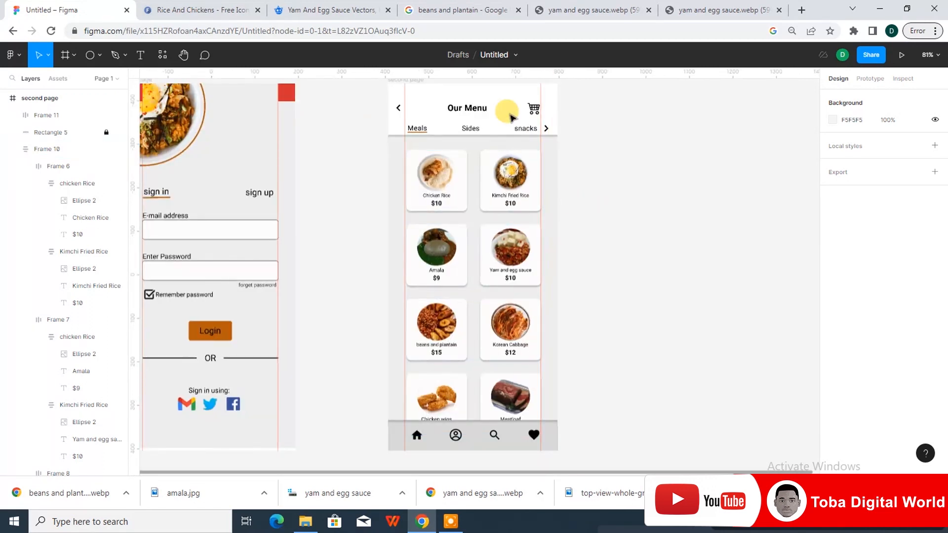
pyautogui.click(468, 236)
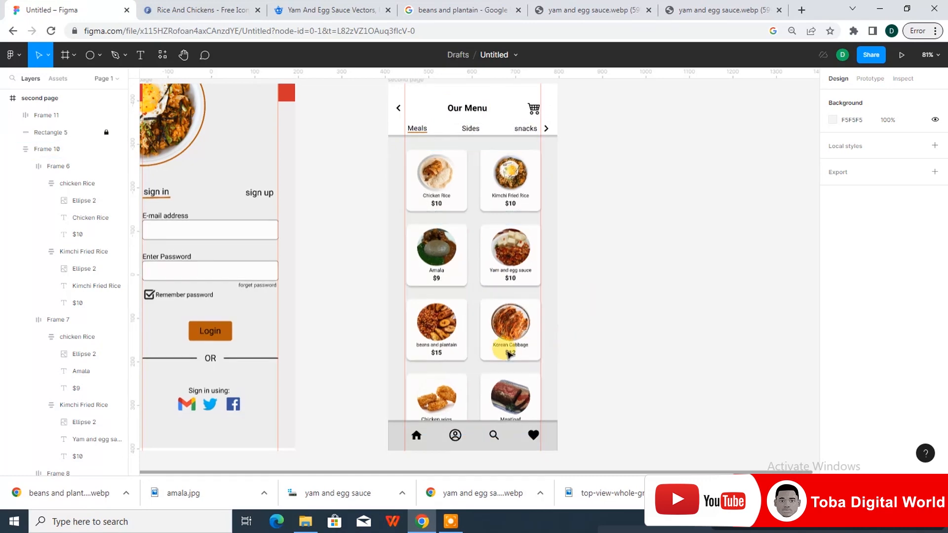